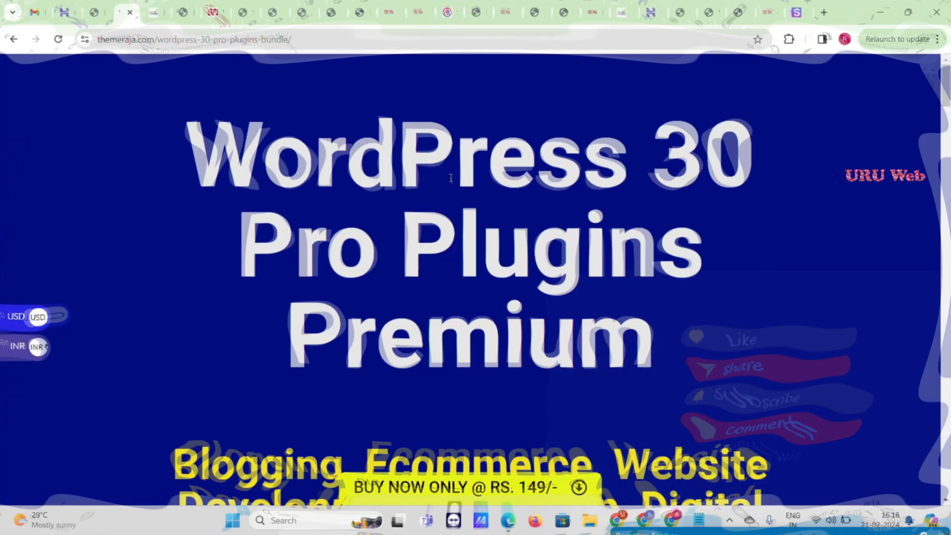
# - Examine the WordPress 30 Pro Plugins landing page, including its pricing, plugin grid, plugin list and support sections
pyautogui.scroll(-10, 571, 156)
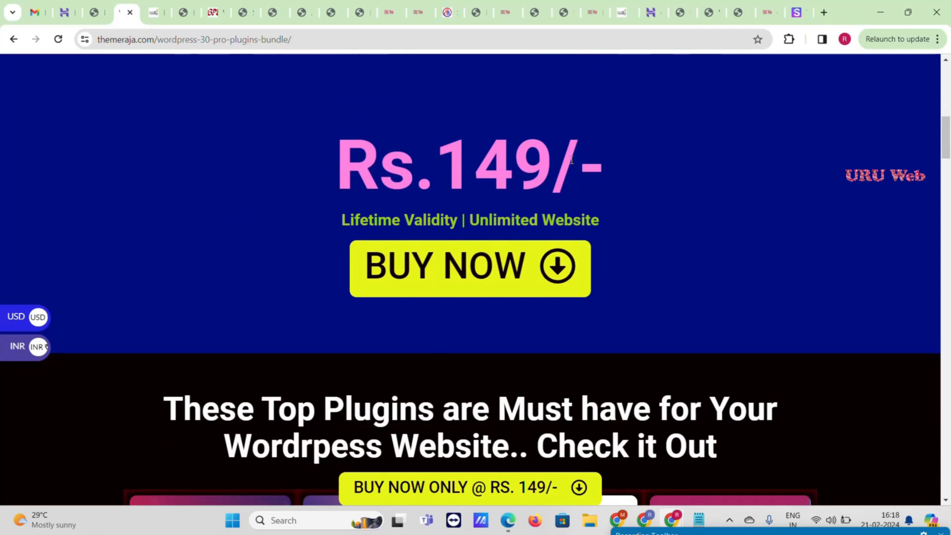
pyautogui.scroll(-6, 573, 159)
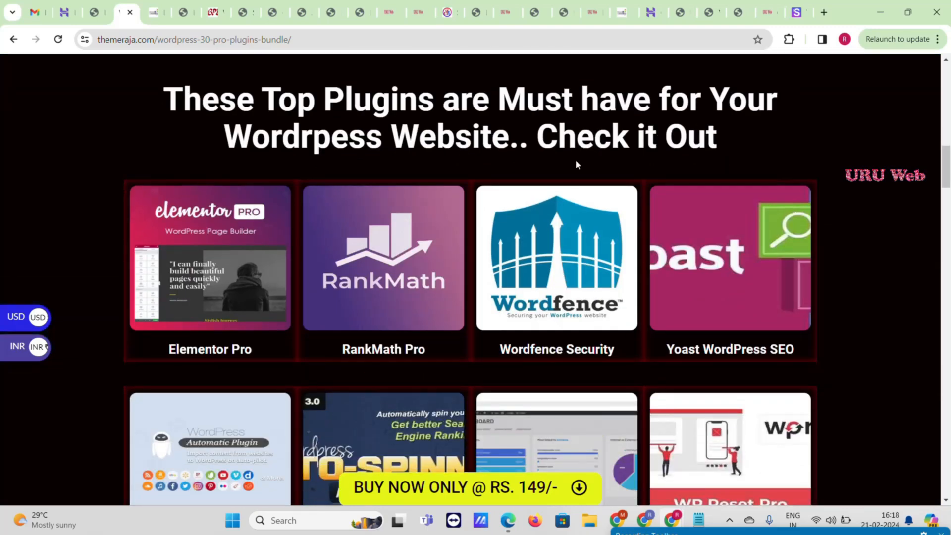
pyautogui.scroll(-15, 577, 166)
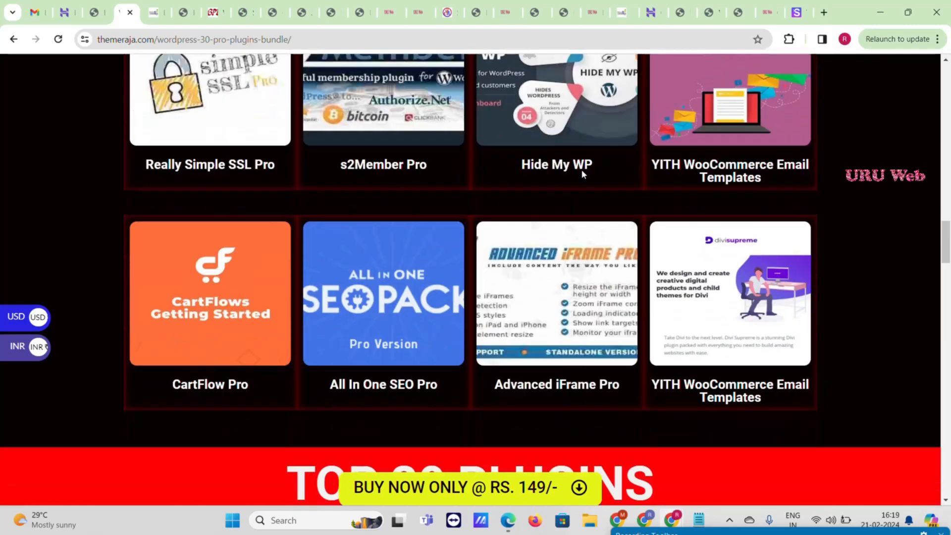
pyautogui.scroll(-5, 581, 170)
pyautogui.scroll(-6, 581, 170)
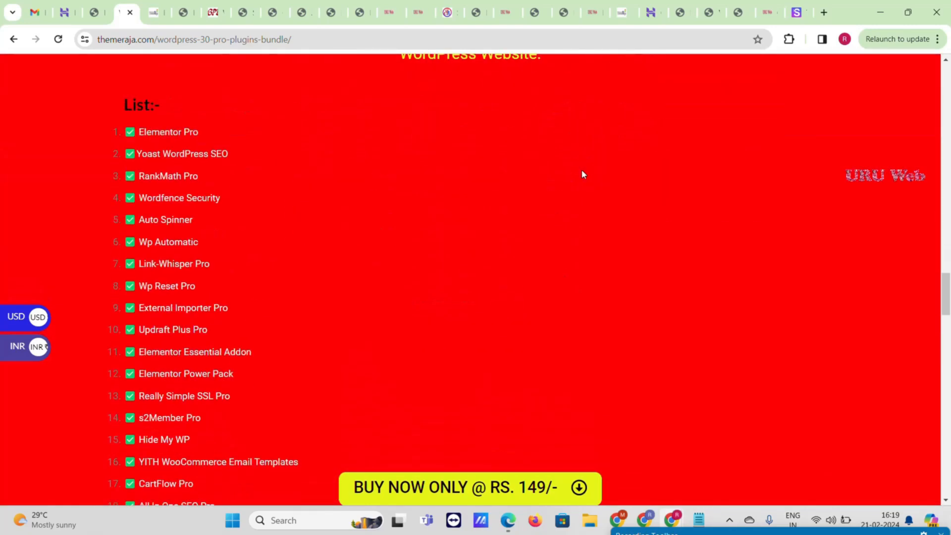
pyautogui.scroll(-16, 575, 173)
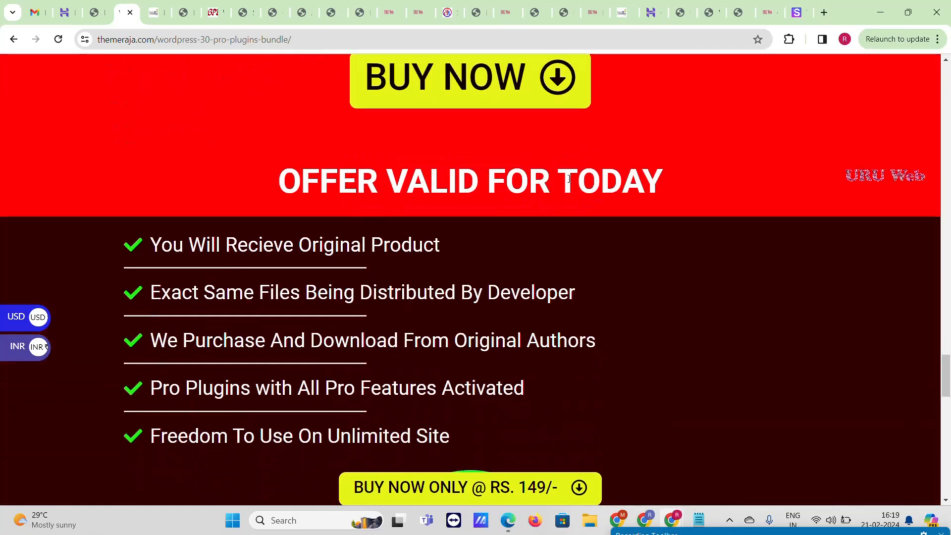
pyautogui.scroll(-5, 569, 178)
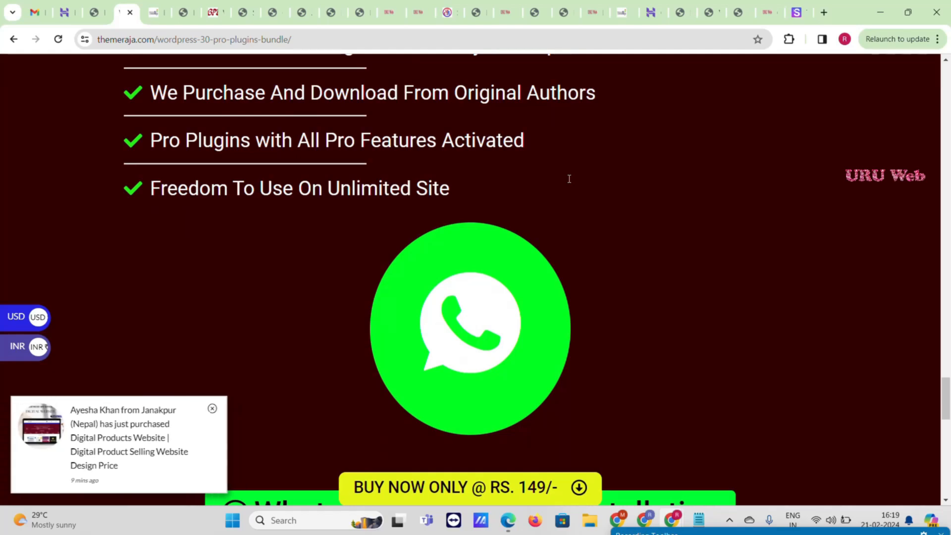
pyautogui.scroll(-4, 568, 182)
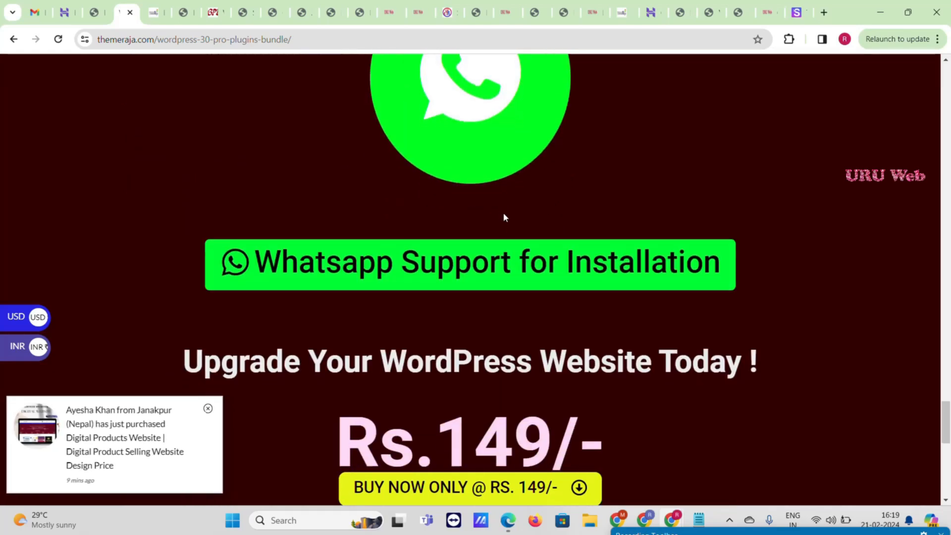
pyautogui.scroll(-6, 504, 216)
pyautogui.scroll(-5, 504, 216)
pyautogui.scroll(20, 504, 218)
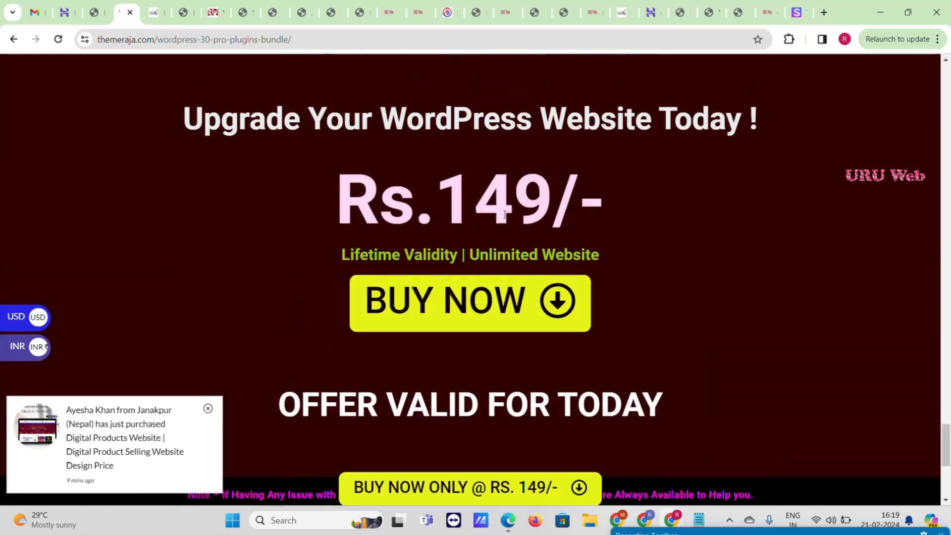
pyautogui.scroll(20, 503, 218)
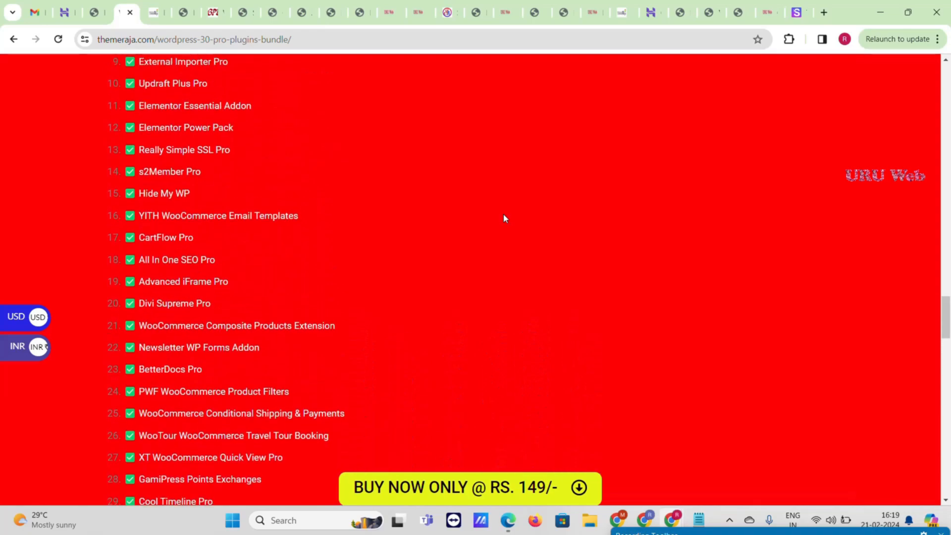
pyautogui.scroll(15, 507, 215)
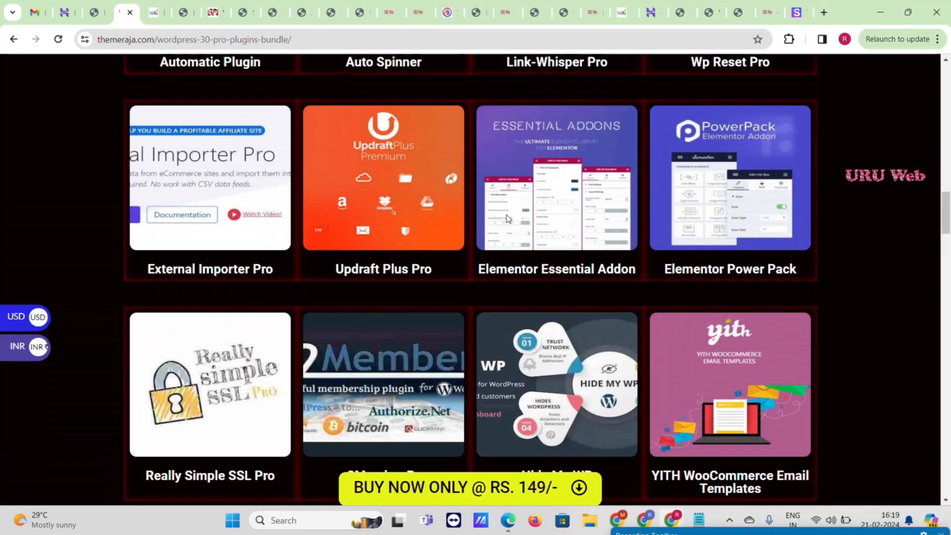
pyautogui.scroll(15, 509, 215)
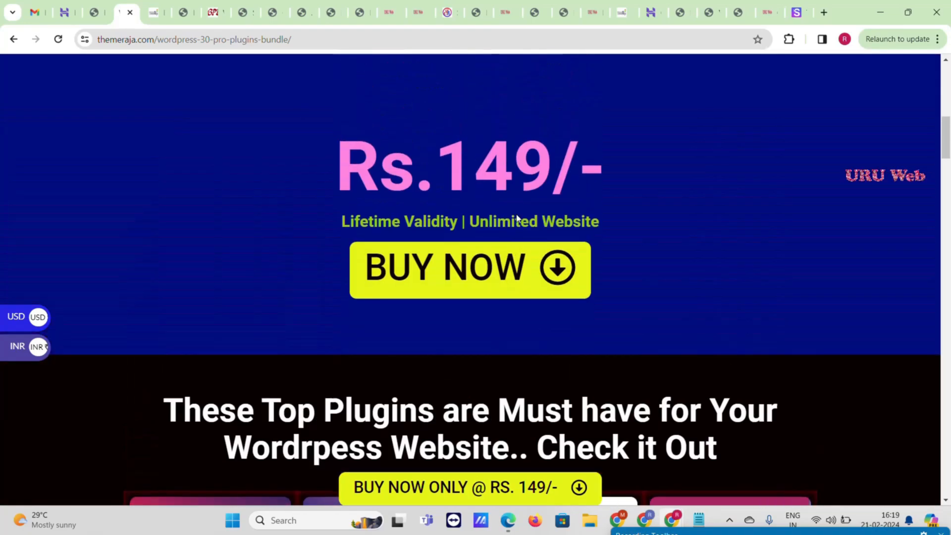
pyautogui.scroll(2, 521, 211)
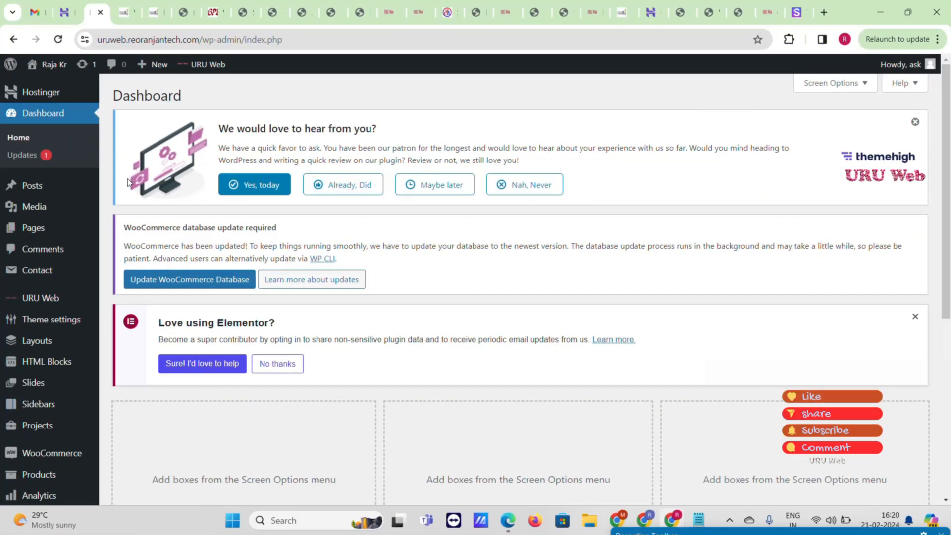
# - Start a new WordPress page in a separate browser tab and switch to it
pyautogui.moveTo(74, 227)
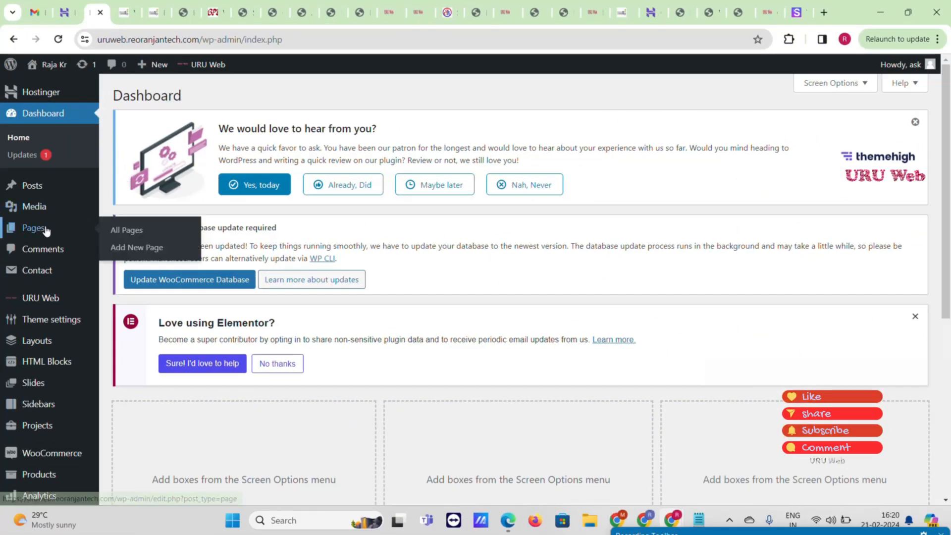
pyautogui.rightClick(120, 252)
pyautogui.click(139, 259)
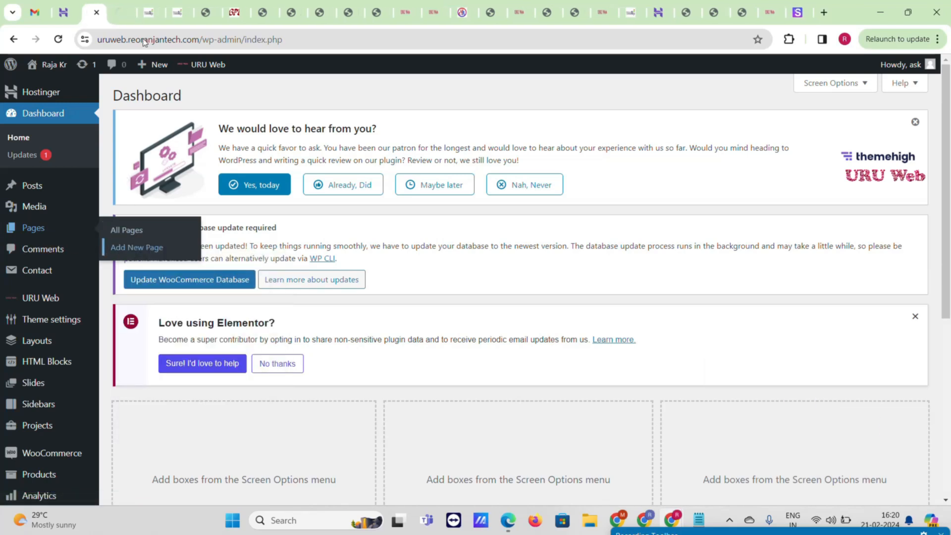
pyautogui.click(123, 3)
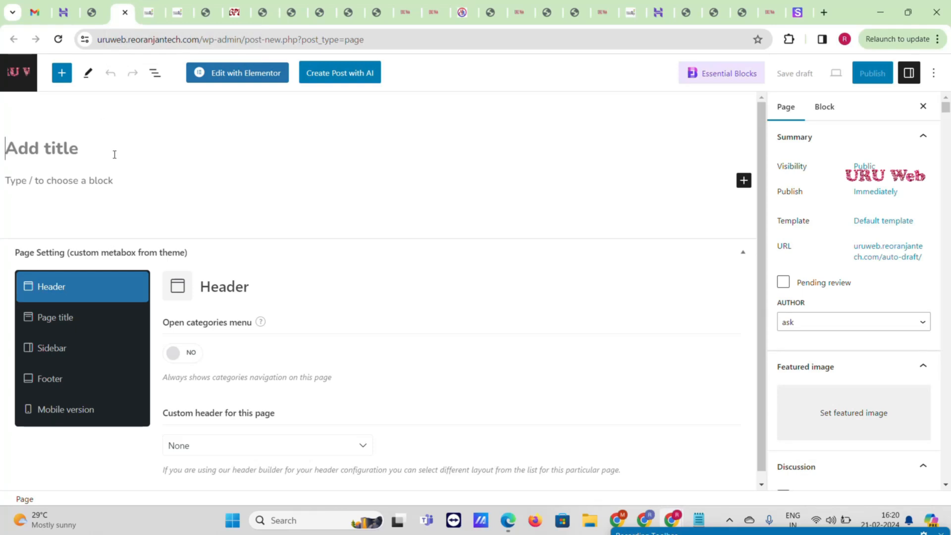
# - Copy the main heading "WordPress 30 Pro Plugins Premium" from the themeraja.com landing page and paste it as the new page's title
pyautogui.click(148, 11)
pyautogui.tripleClick(746, 307)
pyautogui.hotkey('ctrl', 'c')
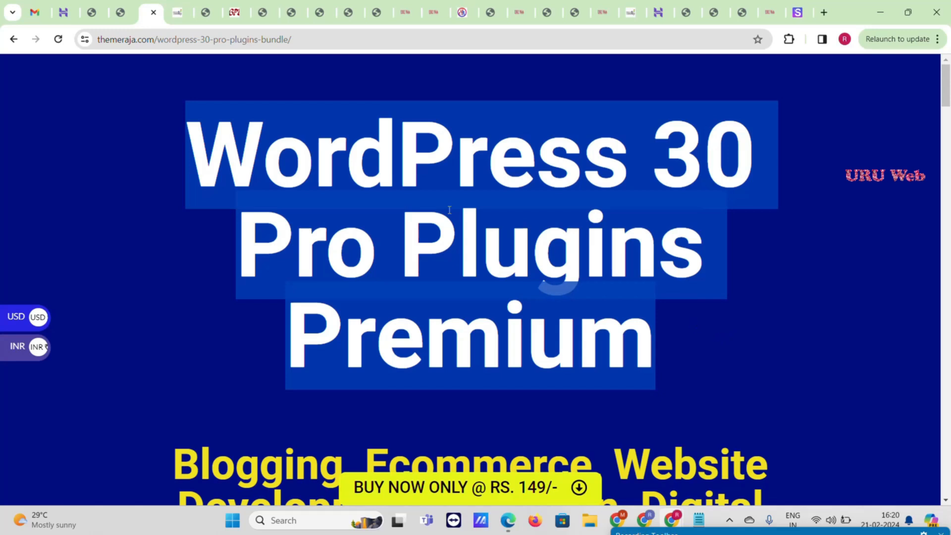
pyautogui.click(123, 9)
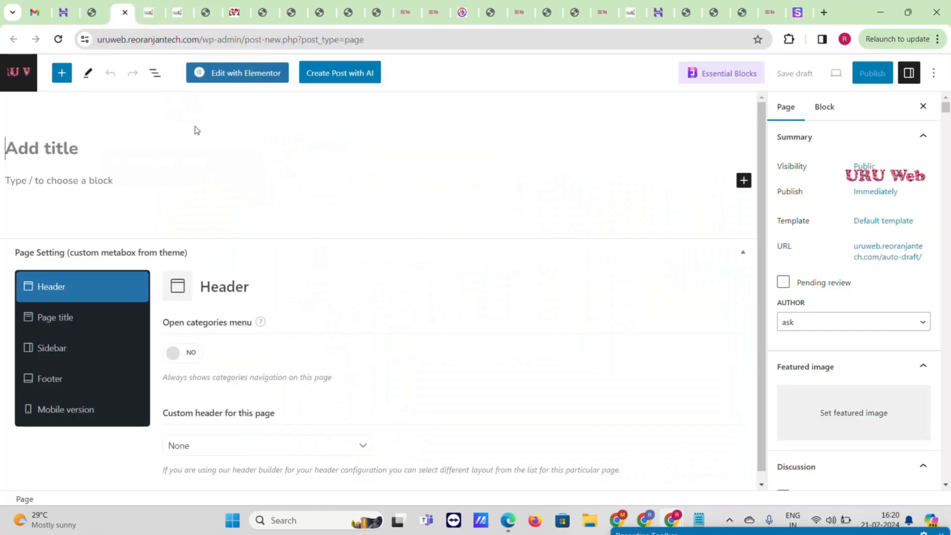
pyautogui.click(202, 140)
pyautogui.hotkey('ctrl', 'v')
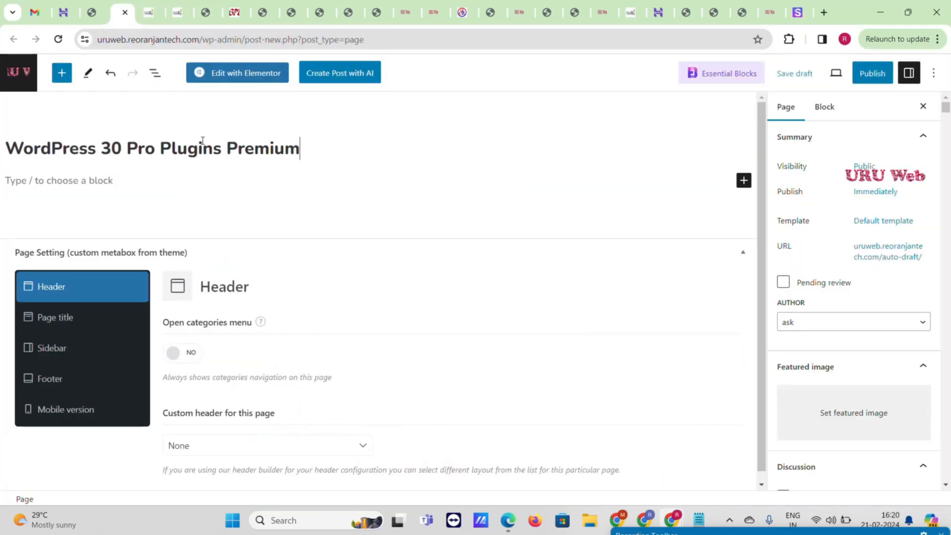
# - Shorten the page title to "WordPress 30 Pro Plugins" and publish the page
pyautogui.moveTo(224, 146); pyautogui.dragTo(396, 146)
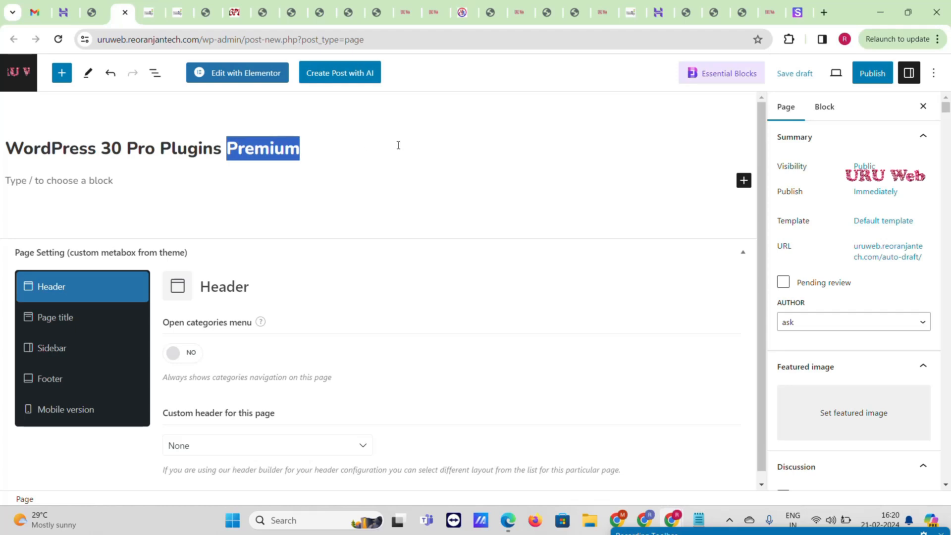
pyautogui.press('BackSpace')
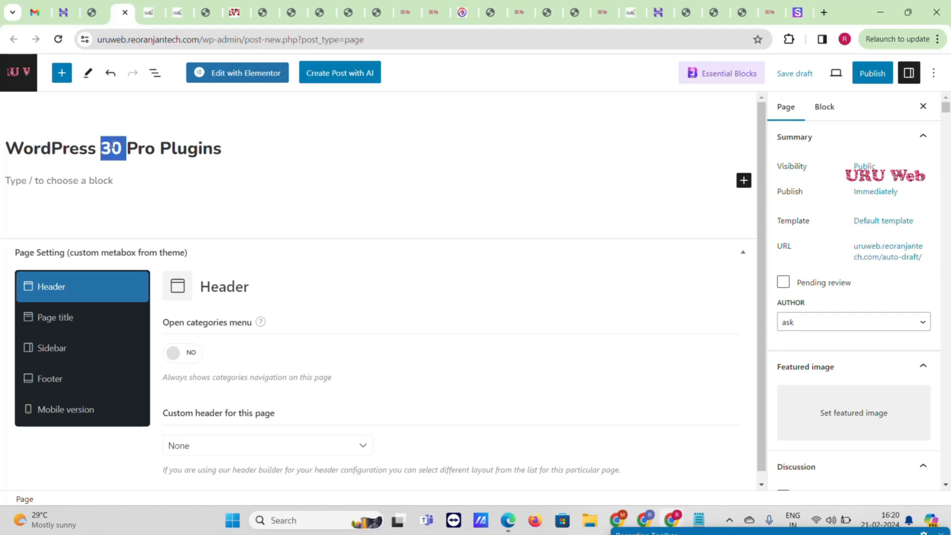
pyautogui.tripleClick(113, 146)
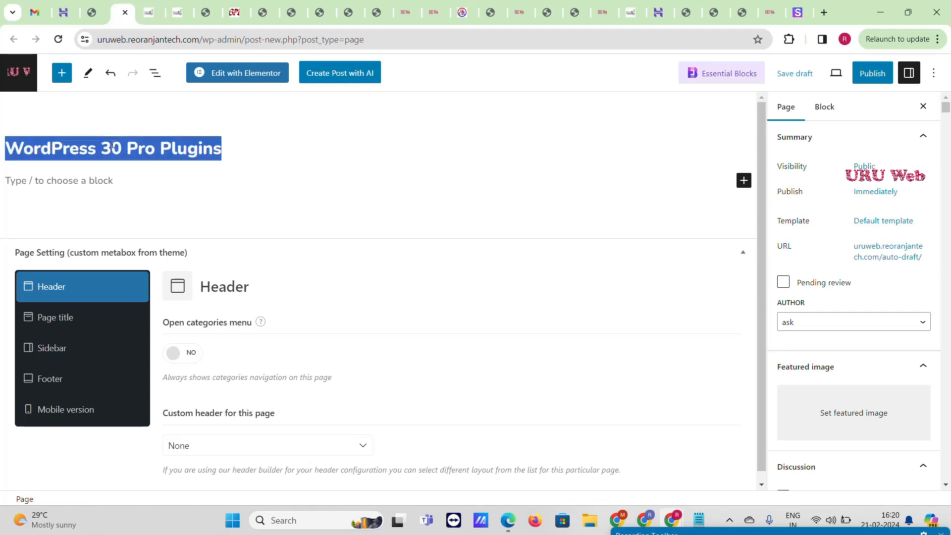
pyautogui.click(872, 73)
pyautogui.click(852, 73)
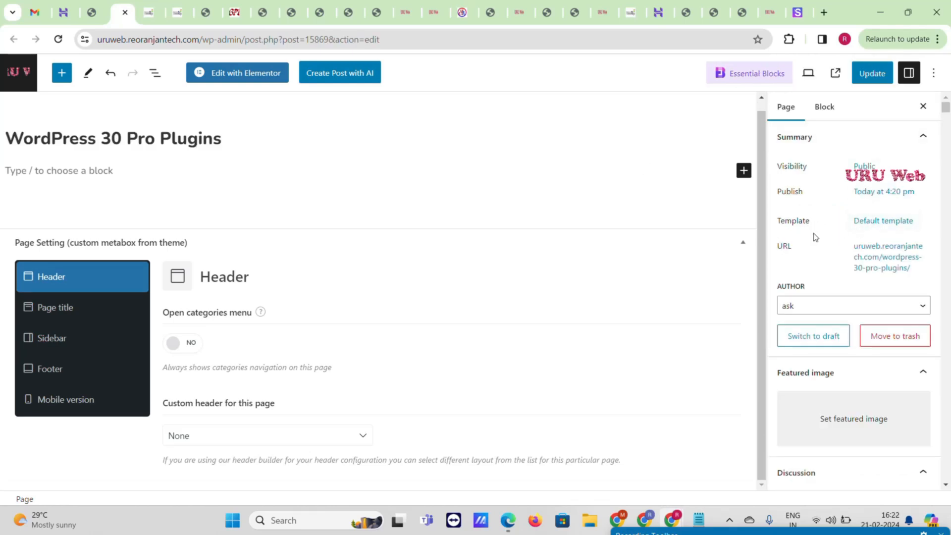
# - Set the page template to Elementor Canvas and update the page
pyautogui.moveTo(775, 221); pyautogui.dragTo(816, 229)
pyautogui.click(900, 223)
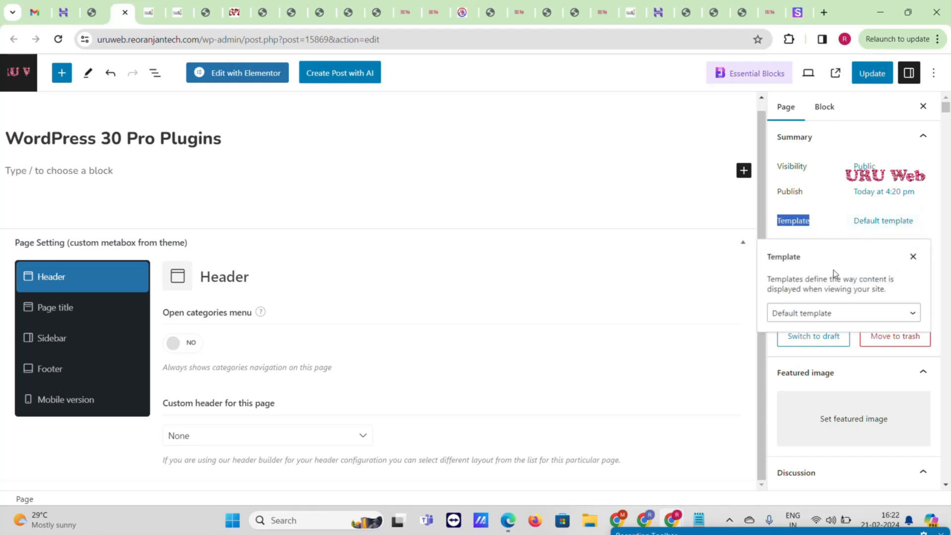
pyautogui.click(842, 314)
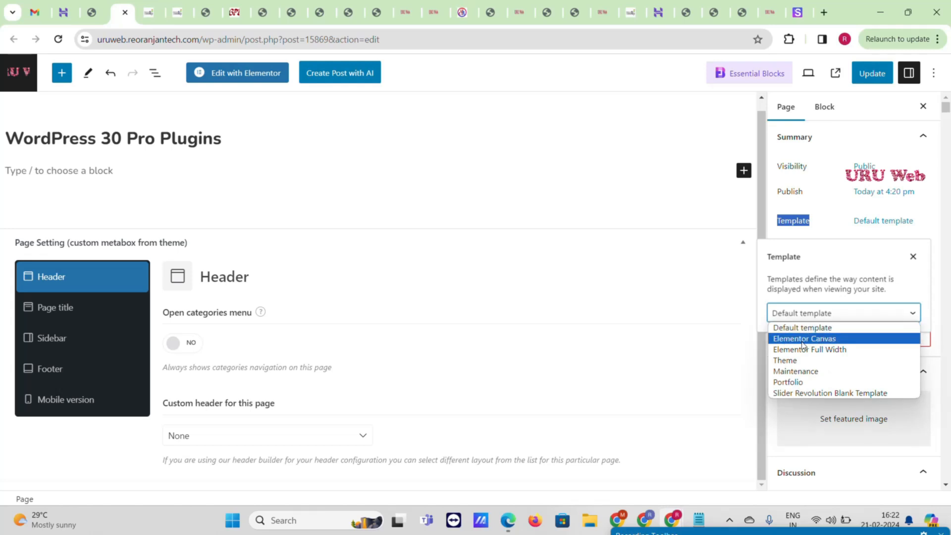
pyautogui.click(817, 339)
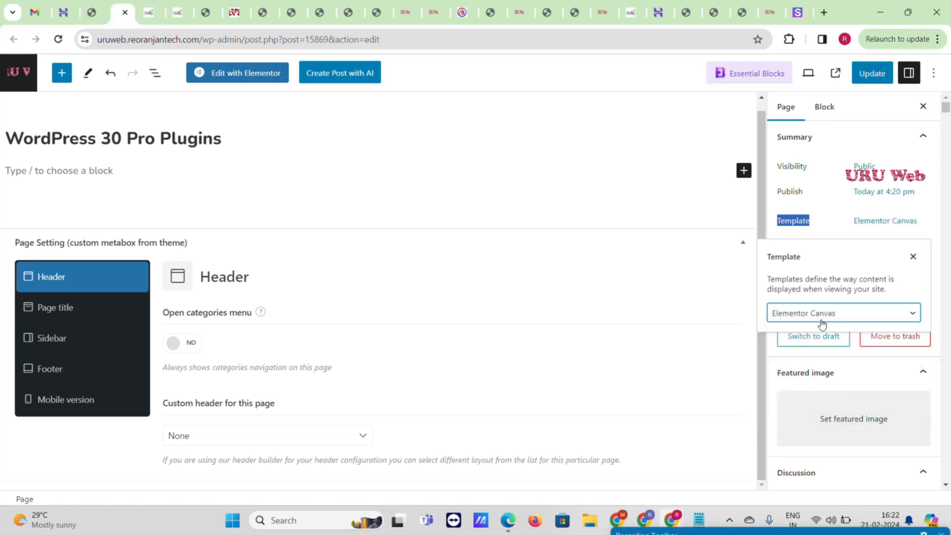
pyautogui.click(869, 74)
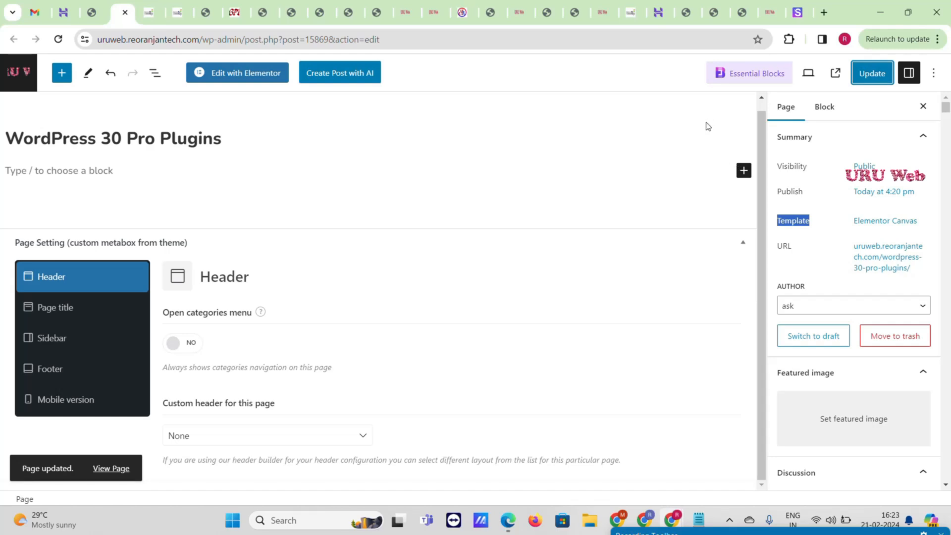
# - Open the page in the Elementor editor and add a single container with a downward column direction
pyautogui.click(251, 84)
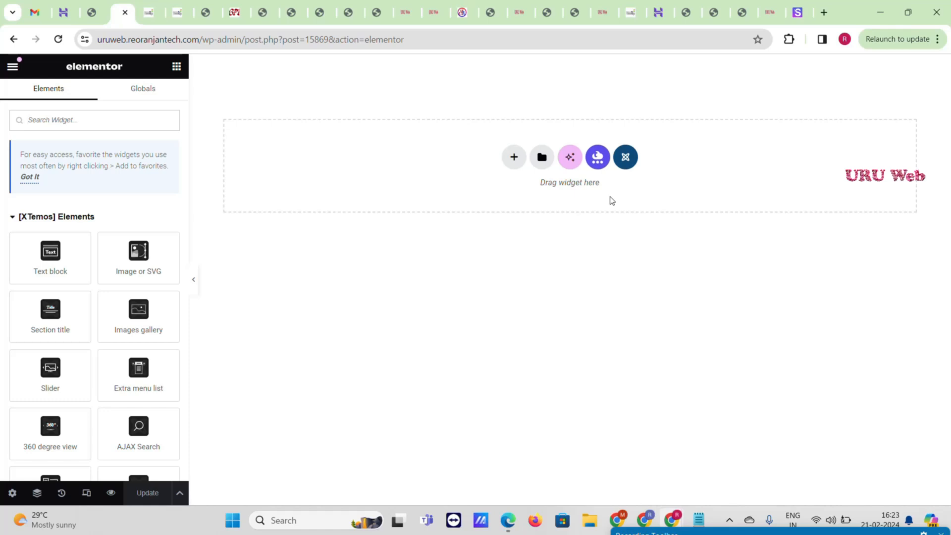
pyautogui.click(514, 160)
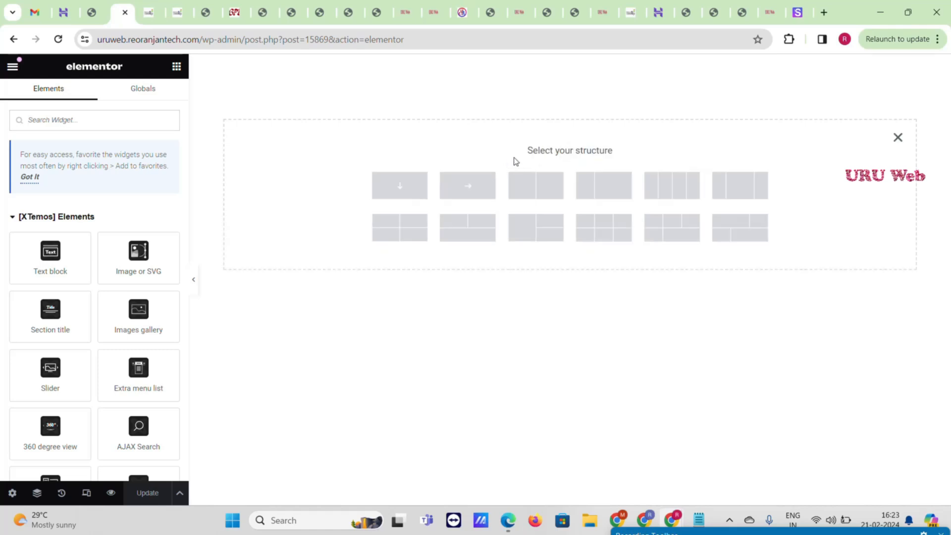
pyautogui.click(407, 188)
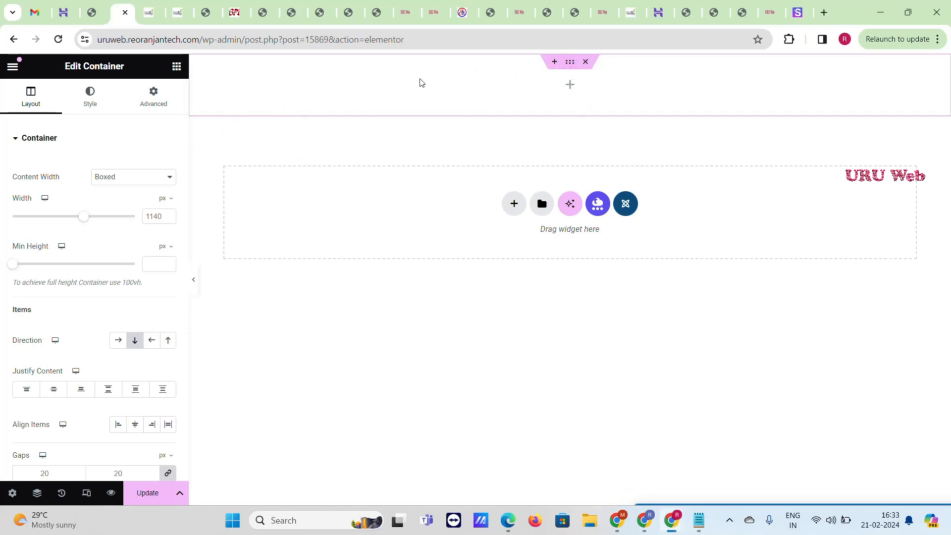
# - Give the container a Classic background in bright blue, #0730F8
pyautogui.click(92, 101)
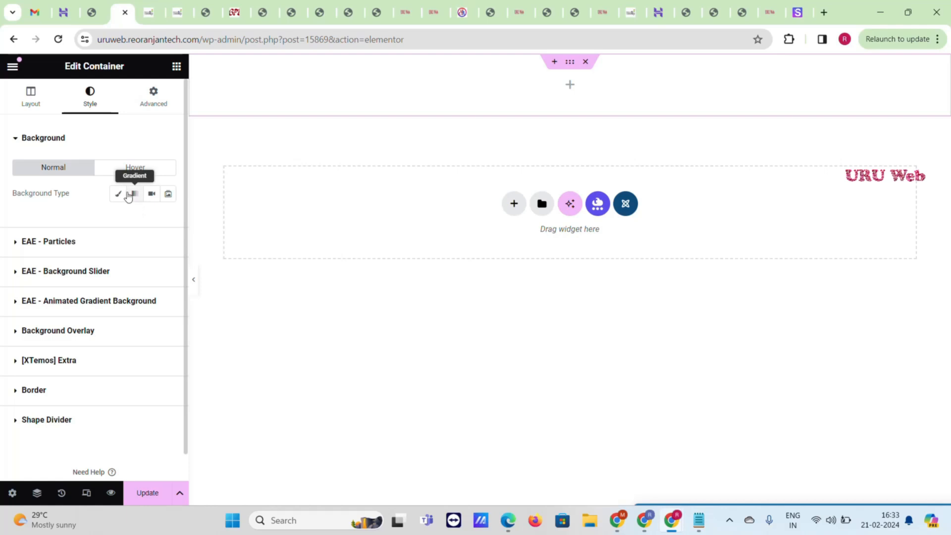
pyautogui.click(119, 195)
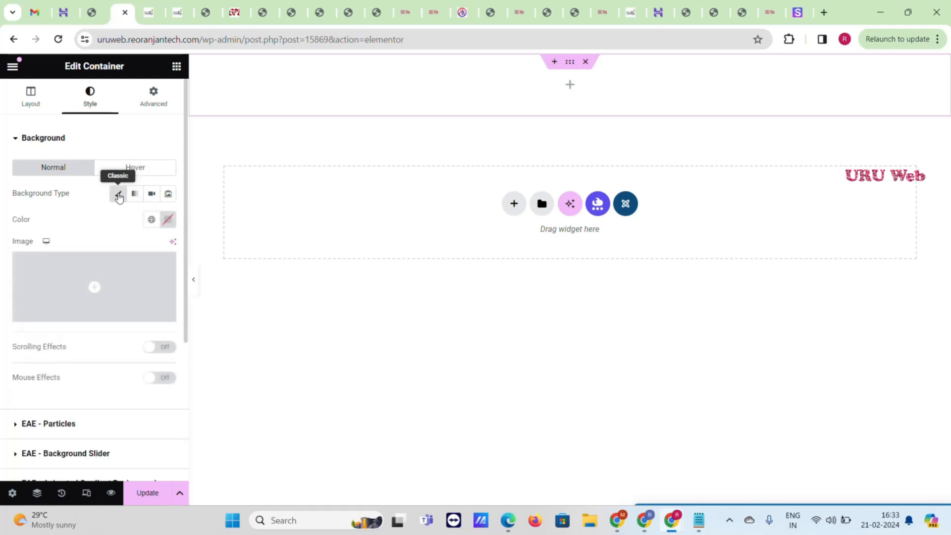
pyautogui.click(168, 222)
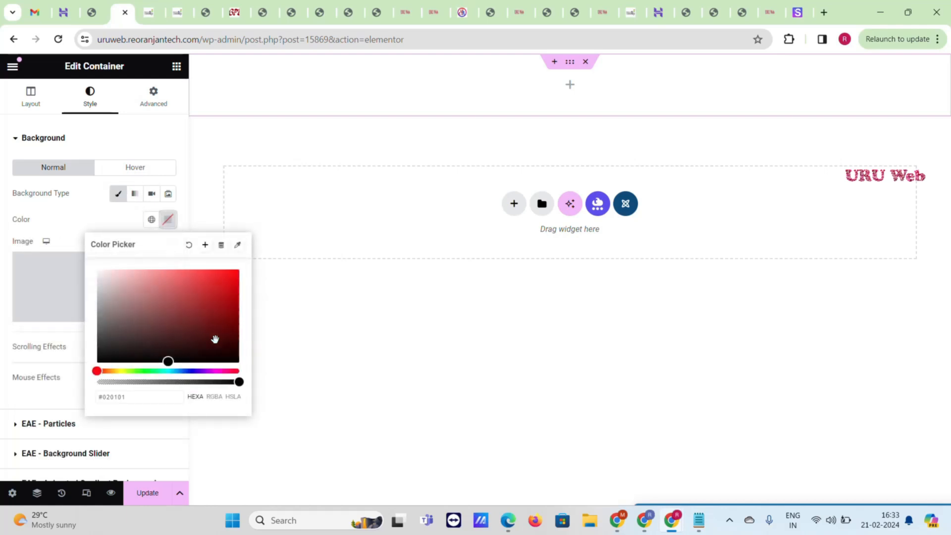
pyautogui.click(187, 370)
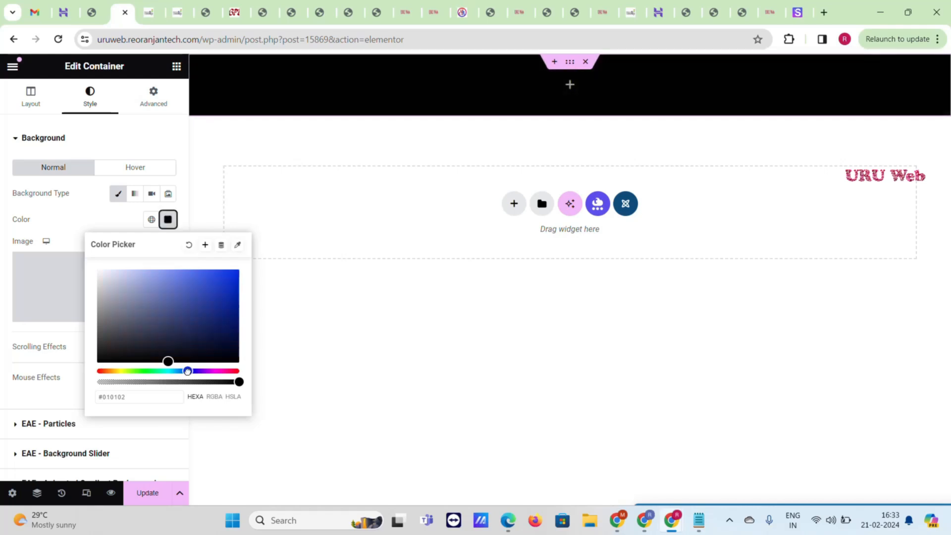
pyautogui.moveTo(220, 291); pyautogui.dragTo(235, 275)
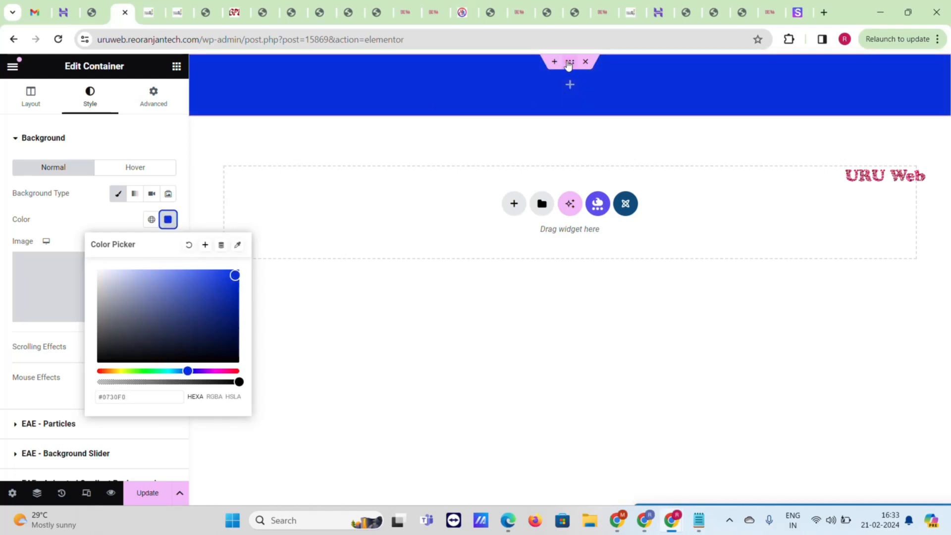
pyautogui.click(569, 62)
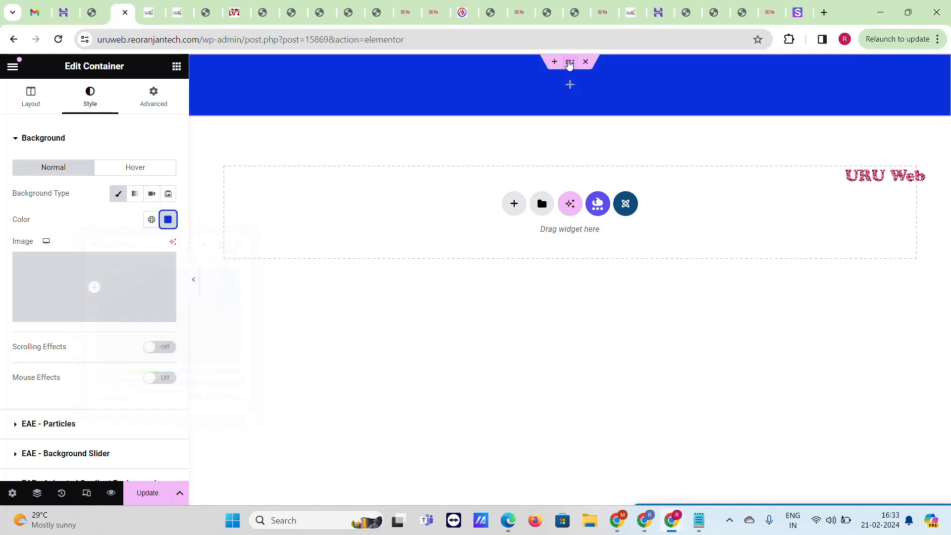
# - Set the blue container's minimum height to about 934 px and nest another container inside it
pyautogui.click(25, 110)
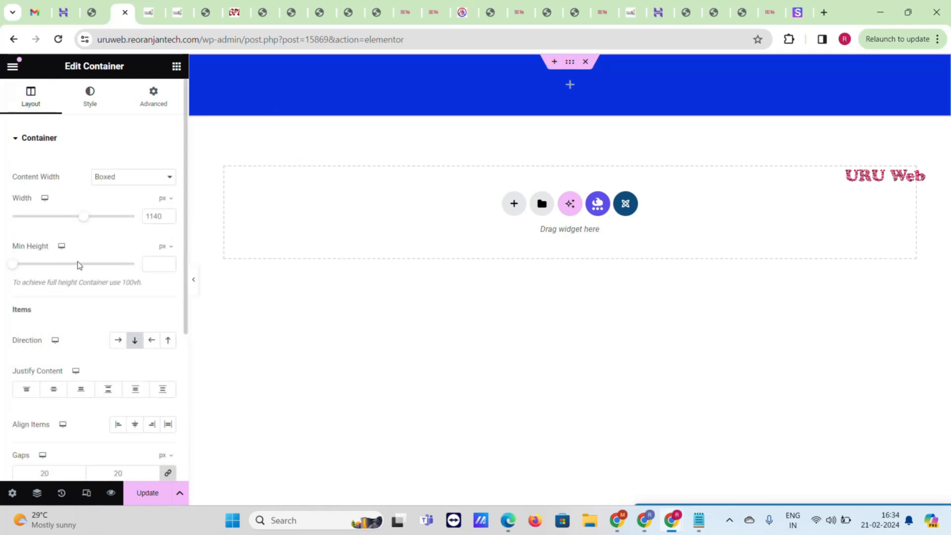
pyautogui.moveTo(94, 266); pyautogui.dragTo(92, 264)
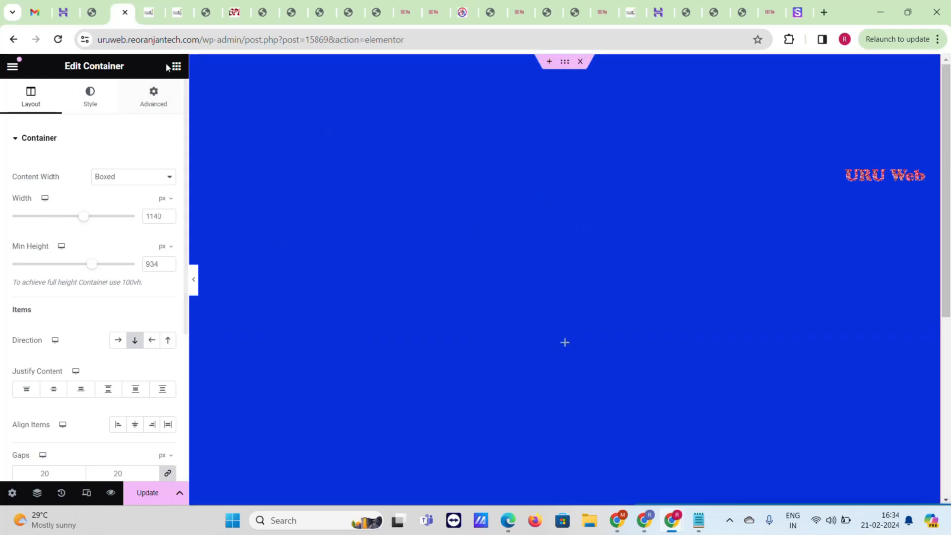
pyautogui.click(176, 69)
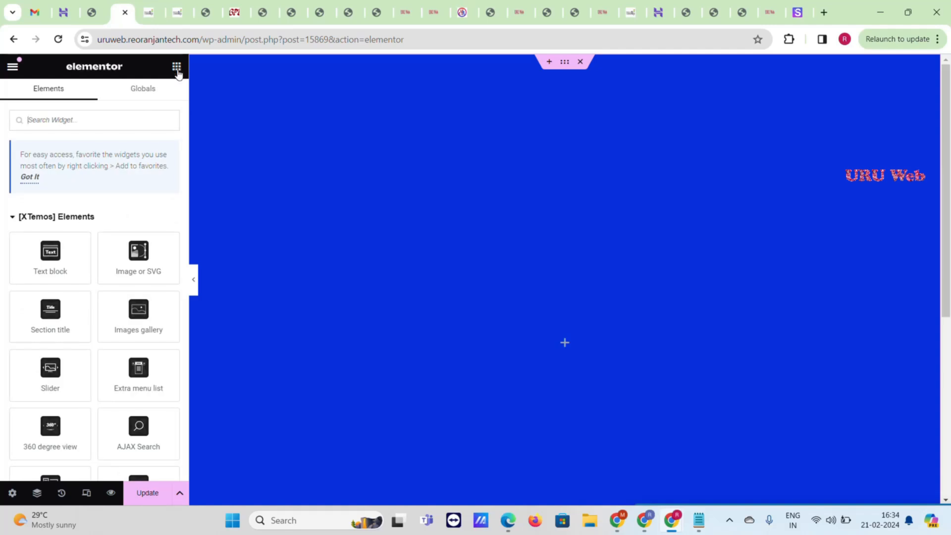
pyautogui.scroll(-15, 78, 167)
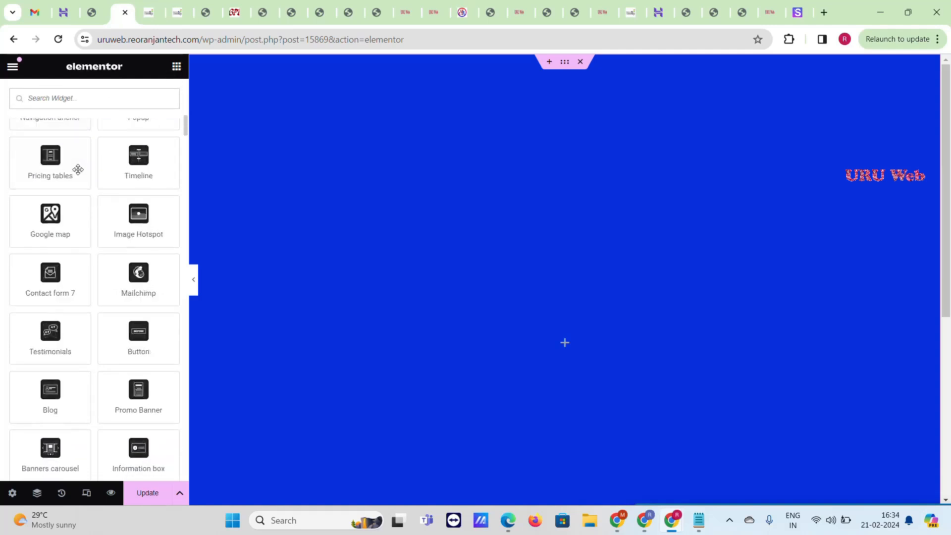
pyautogui.scroll(-10, 78, 169)
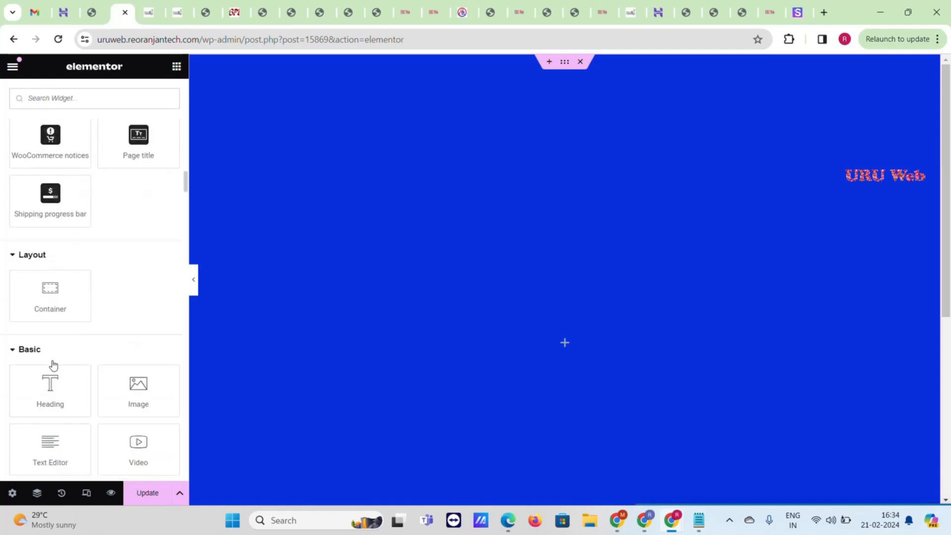
pyautogui.moveTo(198, 283); pyautogui.dragTo(530, 193)
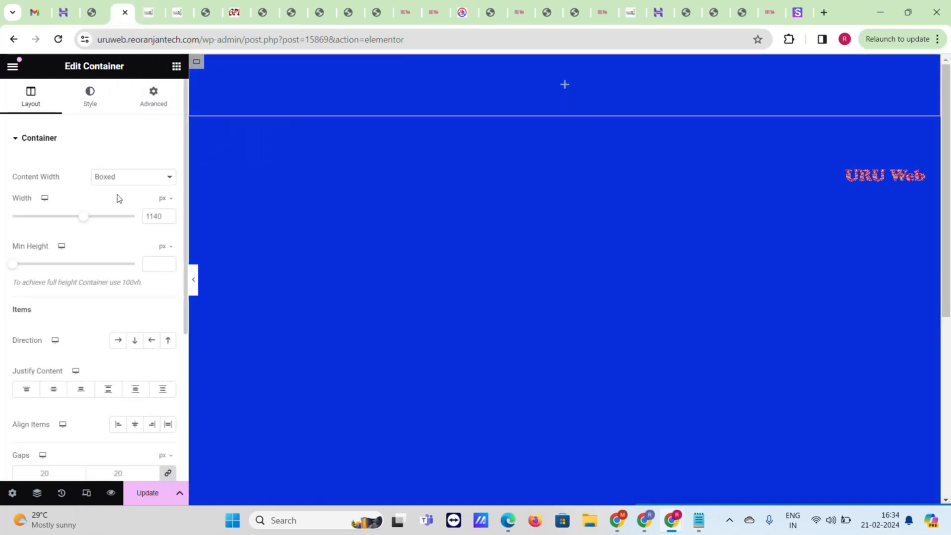
# - Copy the title "WordPress 30 Pro Plugins Premium" from the themeraja.com sales page and return to the Elementor editor
pyautogui.click(176, 67)
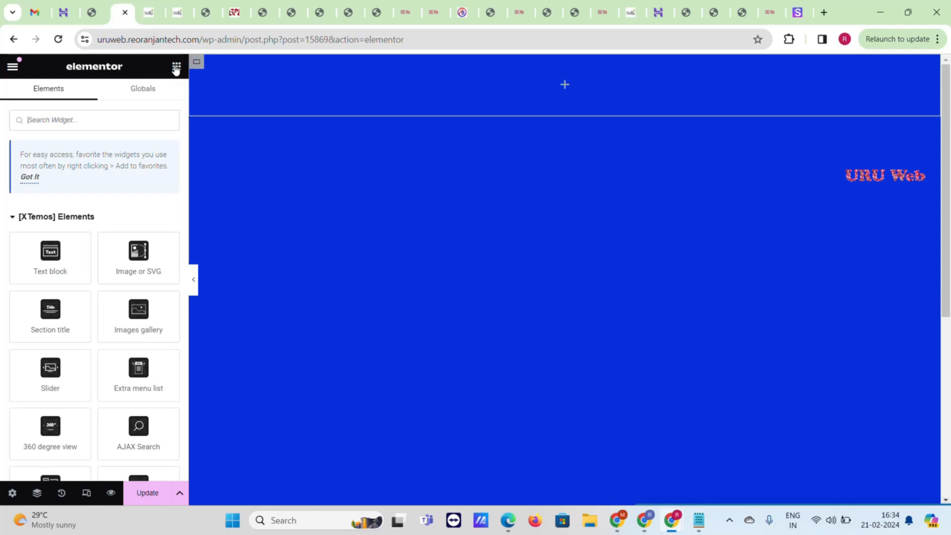
pyautogui.click(151, 12)
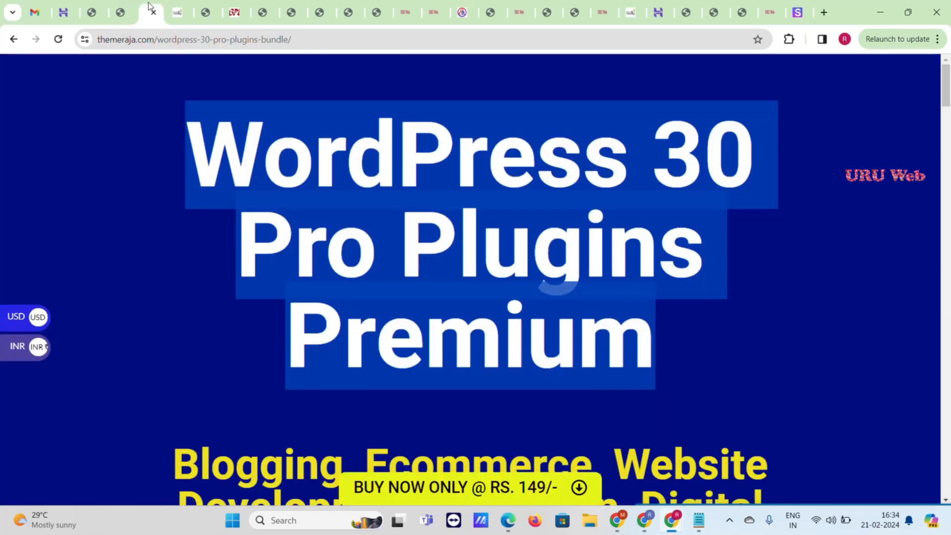
pyautogui.tripleClick(412, 177)
pyautogui.rightClick(412, 176)
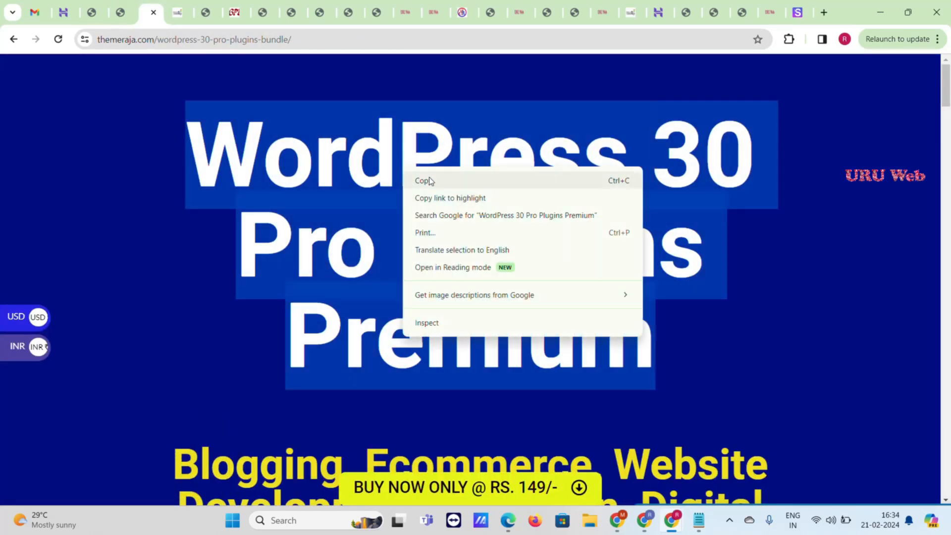
pyautogui.click(430, 180)
pyautogui.click(136, 7)
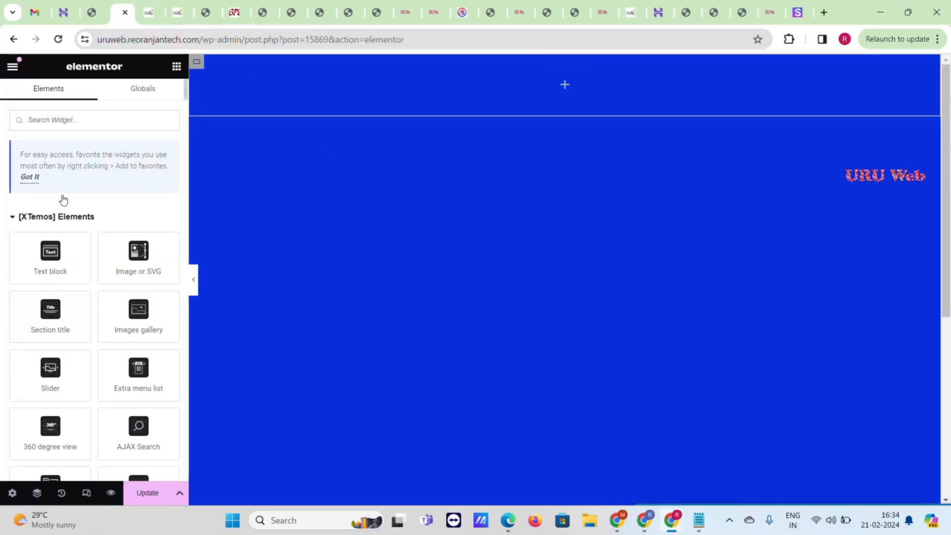
# - Add a Heading widget to the nested container and replace its title with the copied "WordPress 30 Pro Plugins Premium"
pyautogui.scroll(-10, 54, 238)
pyautogui.scroll(-15, 54, 241)
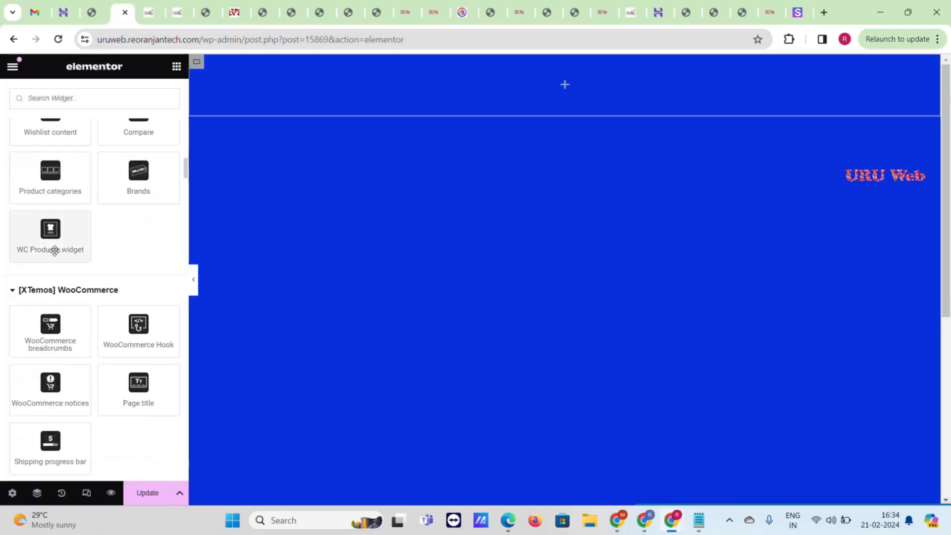
pyautogui.moveTo(55, 251); pyautogui.dragTo(537, 111)
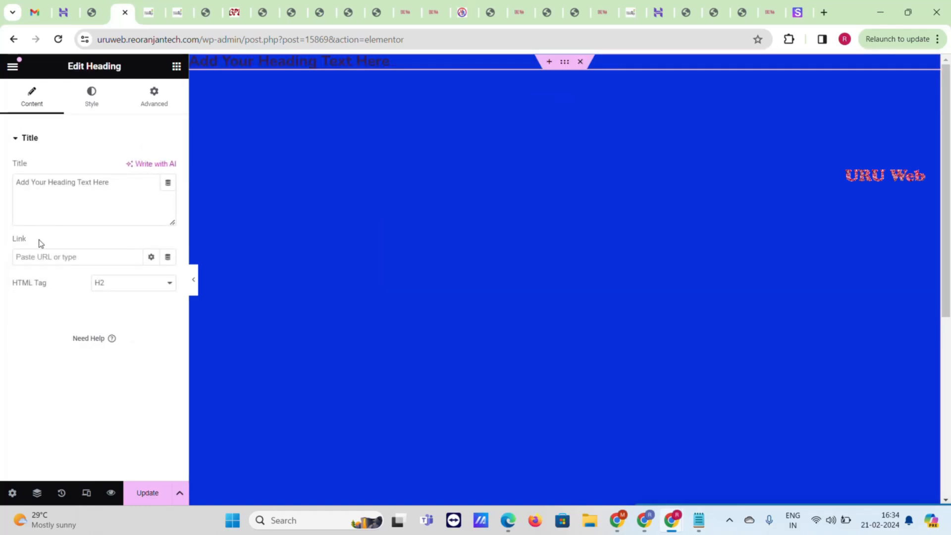
pyautogui.tripleClick(92, 185)
pyautogui.hotkey('ctrl', 'v')
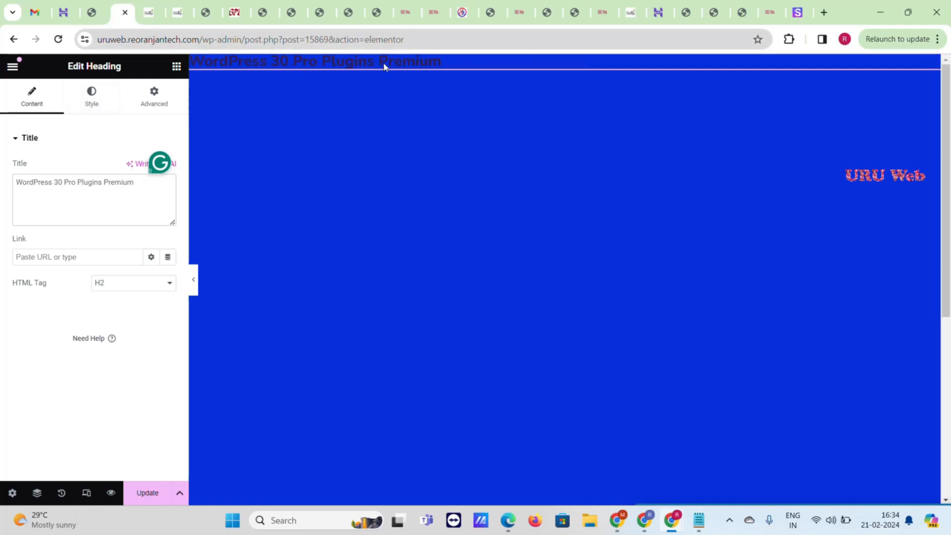
# - Center the title heading and set its text color to white, #FFFFFF
pyautogui.click(94, 99)
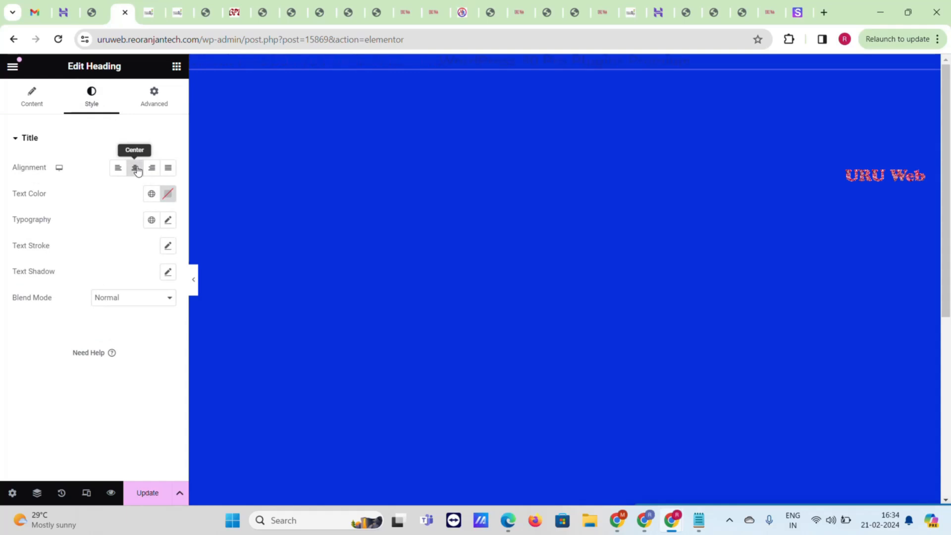
pyautogui.click(168, 193)
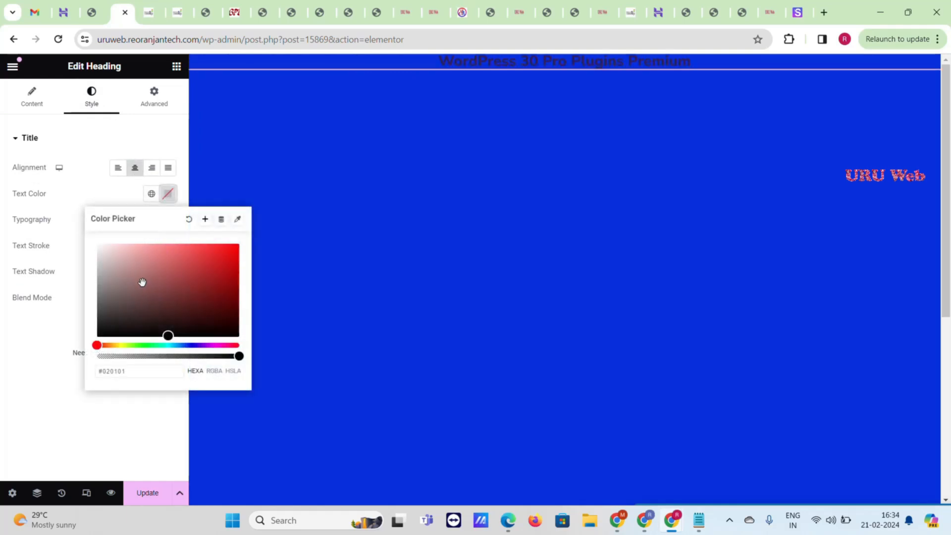
pyautogui.click(110, 250)
pyautogui.moveTo(93, 241); pyautogui.dragTo(78, 234)
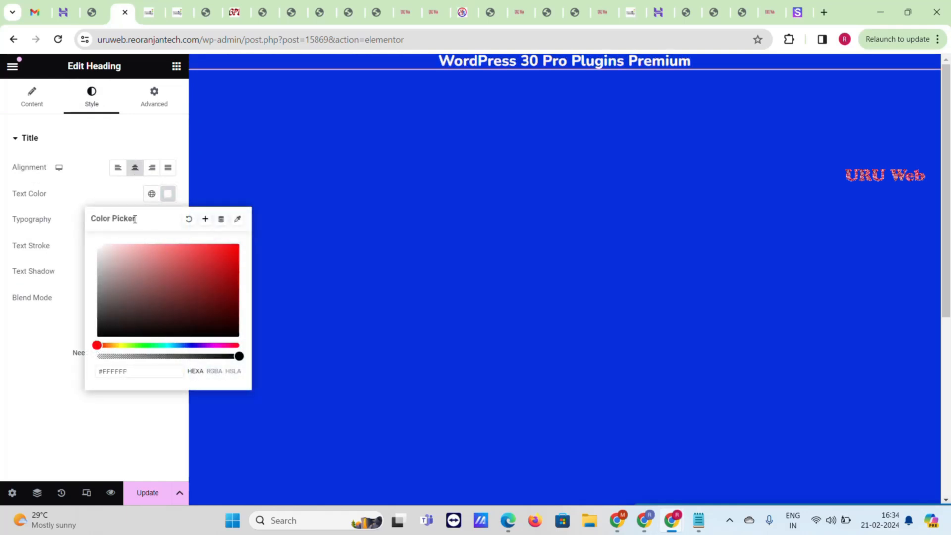
pyautogui.click(110, 185)
# - Enlarge the title heading's font size to about 150 px
pyautogui.click(168, 219)
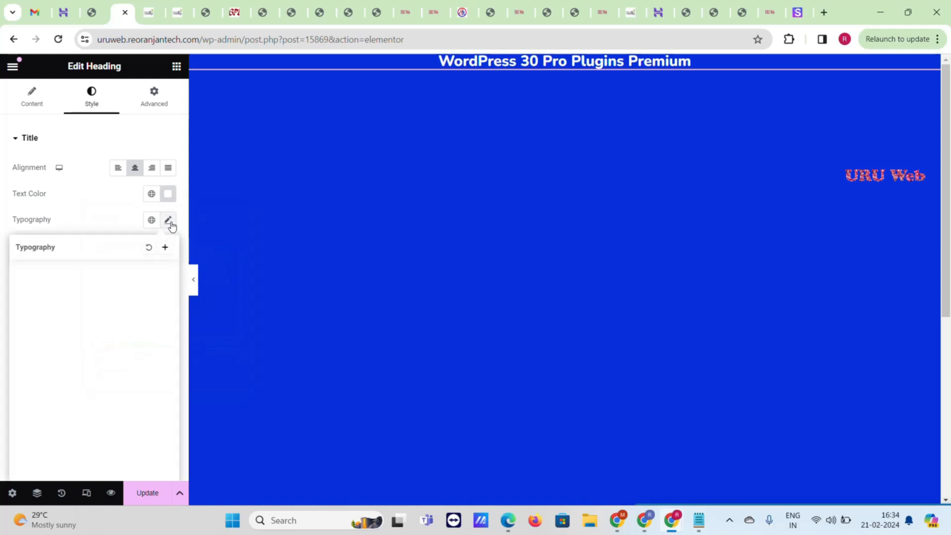
pyautogui.click(45, 317)
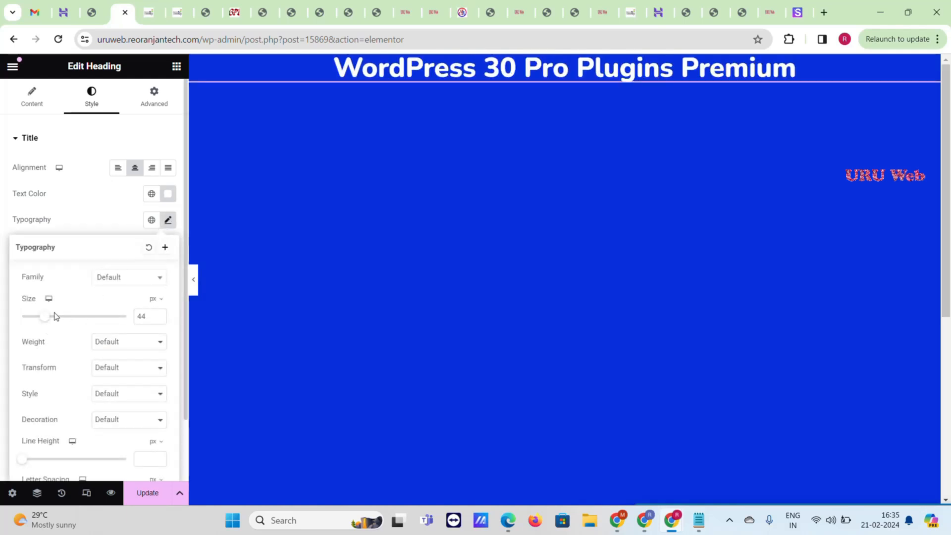
pyautogui.moveTo(47, 319); pyautogui.dragTo(102, 322)
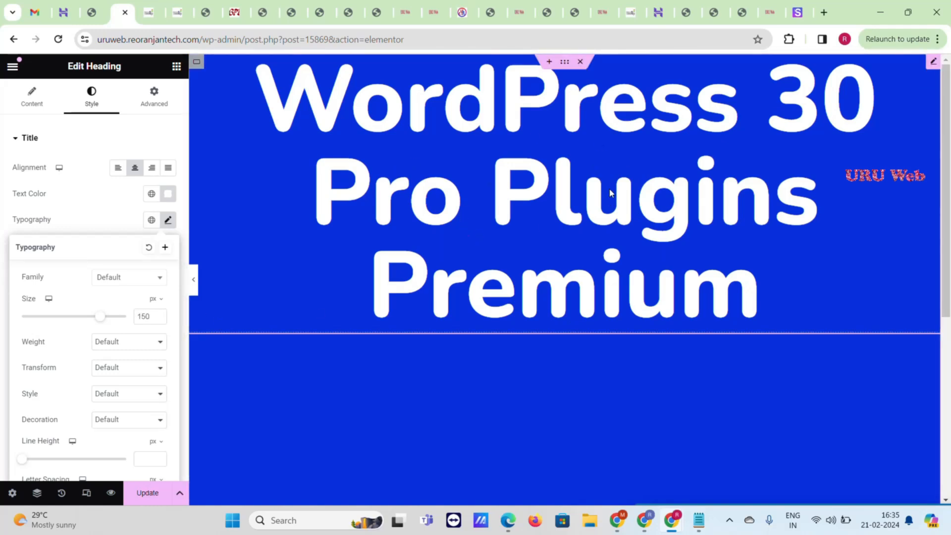
# - Copy the tagline beginning "Blogging, Ecommerce, Website Development" from the themeraja.com sales page and return to the Elementor editor
pyautogui.click(149, 10)
pyautogui.scroll(-5, 495, 317)
pyautogui.tripleClick(407, 296)
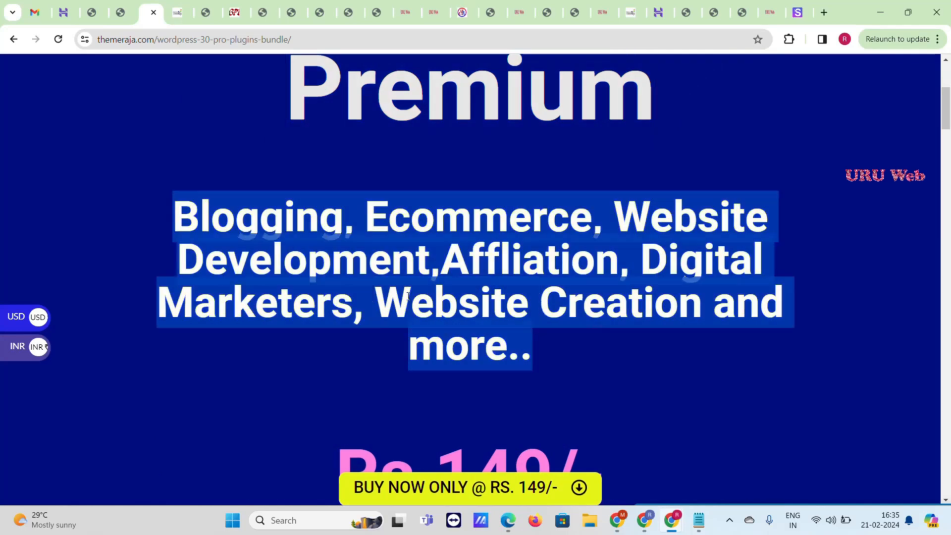
pyautogui.rightClick(407, 296)
pyautogui.click(428, 310)
pyautogui.click(131, 8)
# - Add one Spacer widget below the title heading and another above it
pyautogui.scroll(-4, 375, 322)
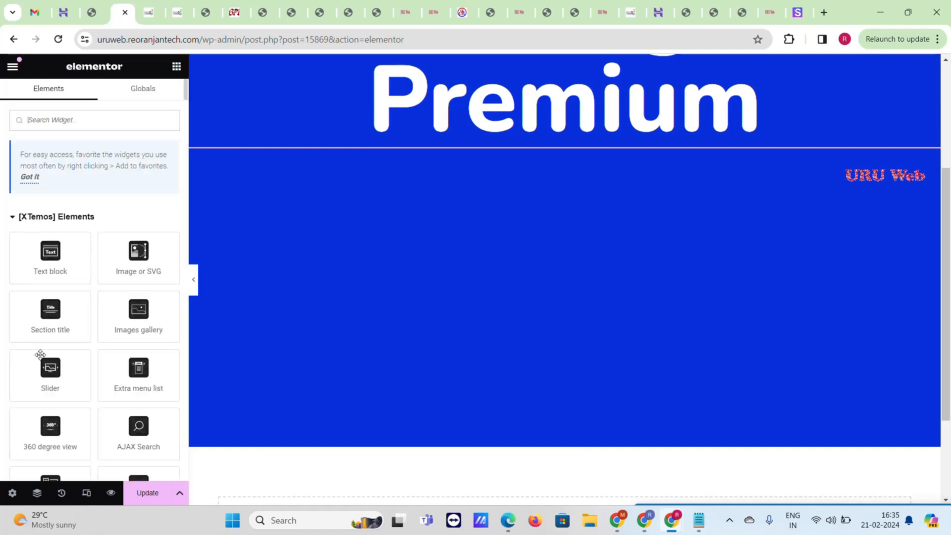
pyautogui.scroll(-10, 38, 352)
pyautogui.scroll(-15, 49, 270)
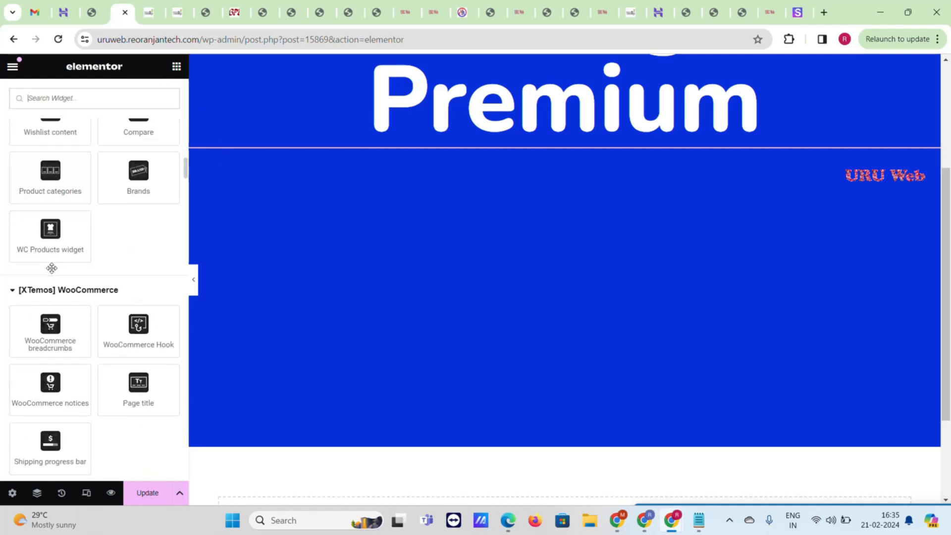
pyautogui.scroll(-1, 53, 272)
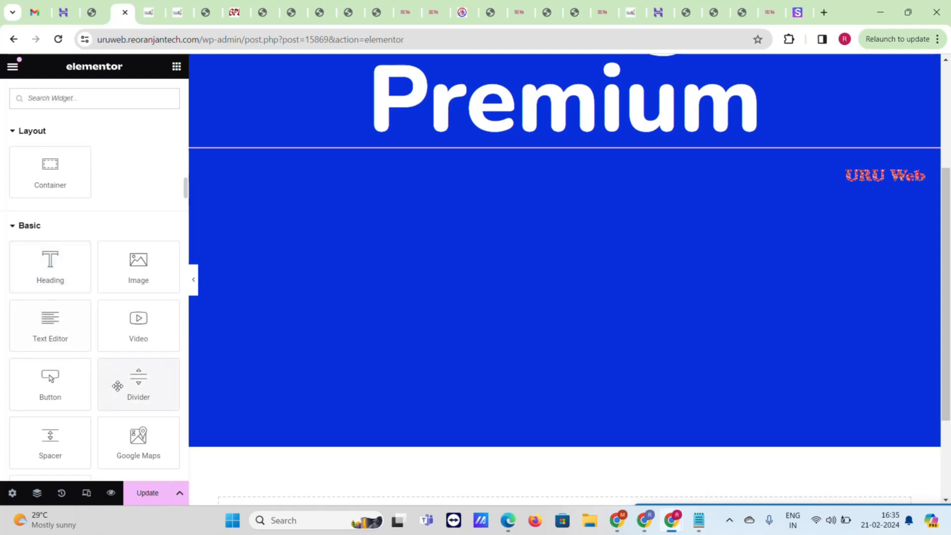
pyautogui.moveTo(69, 439); pyautogui.dragTo(516, 160)
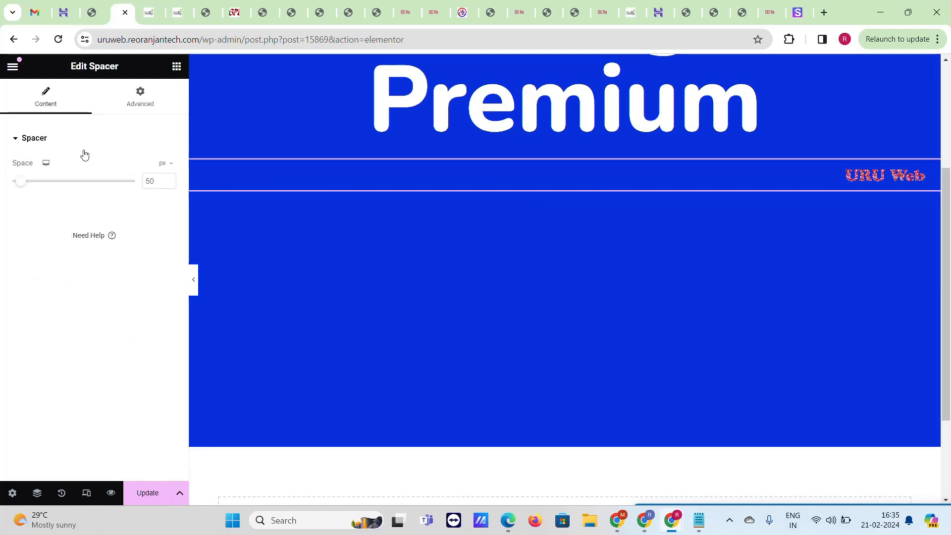
pyautogui.click(177, 67)
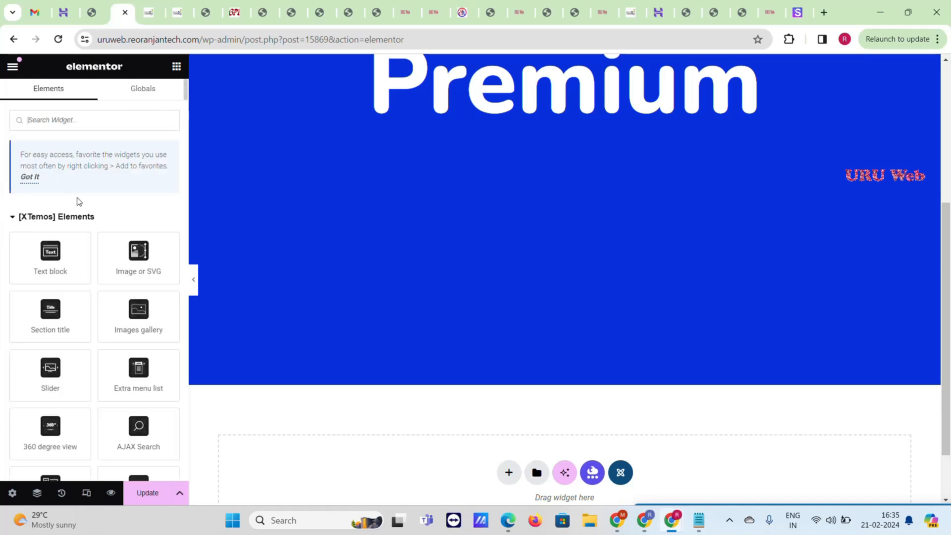
pyautogui.scroll(5, 392, 133)
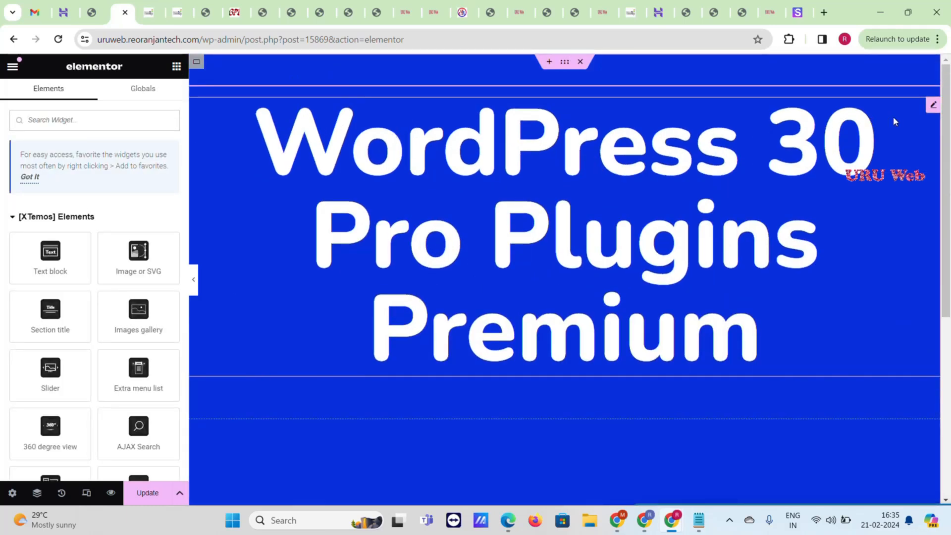
# - Add a Heading widget below the lower spacer and replace its title with the copied tagline "Blogging, Ecommerce, Website Development,Affliation, Digital Marketers, Website Creation and more.."
pyautogui.scroll(-5, 86, 262)
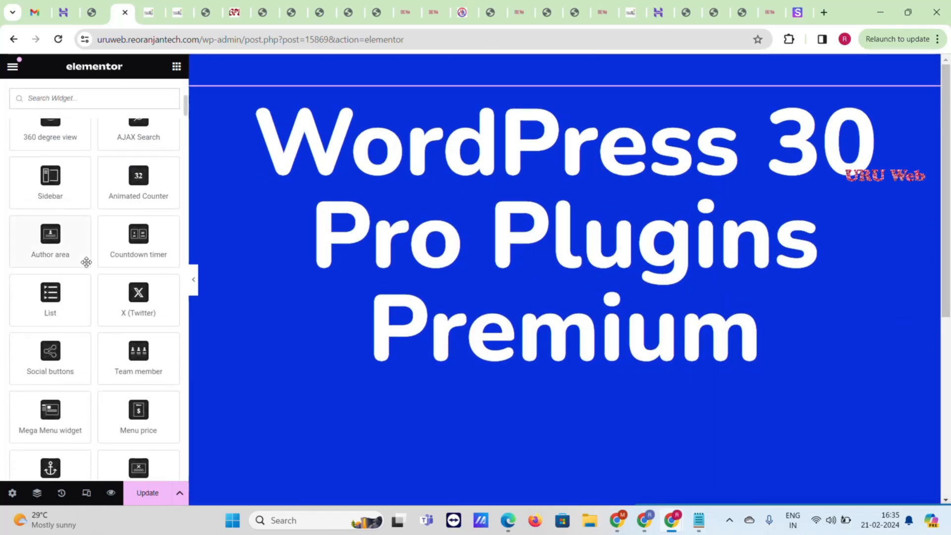
pyautogui.scroll(-15, 86, 262)
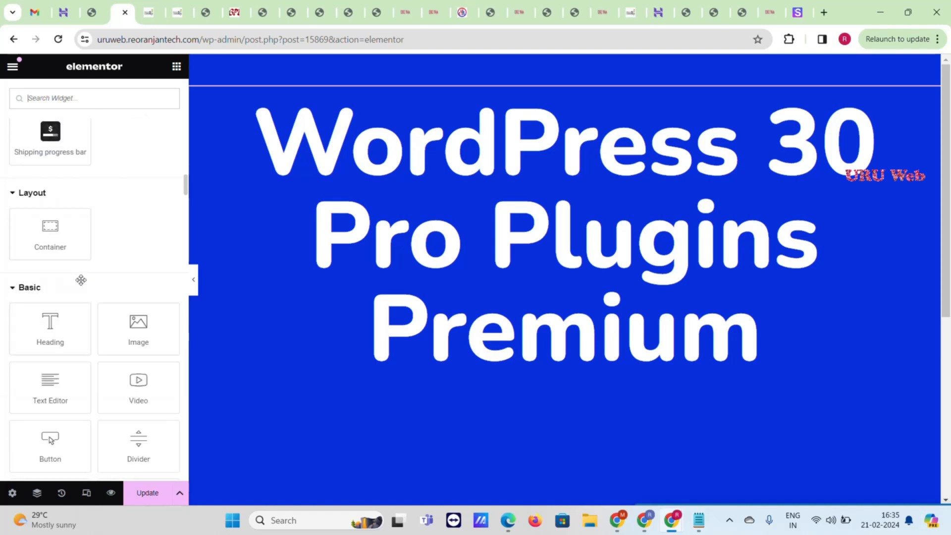
pyautogui.scroll(-5, 479, 238)
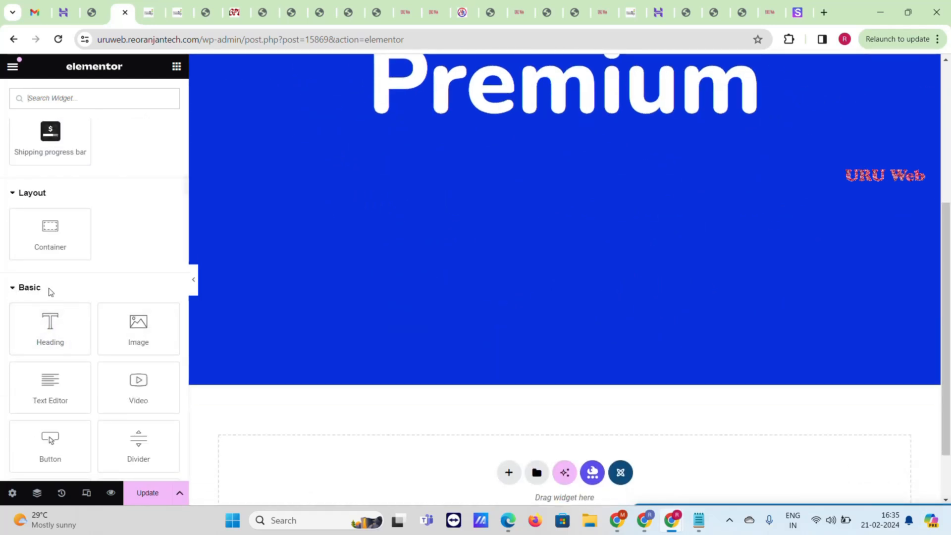
pyautogui.moveTo(23, 319); pyautogui.dragTo(507, 171)
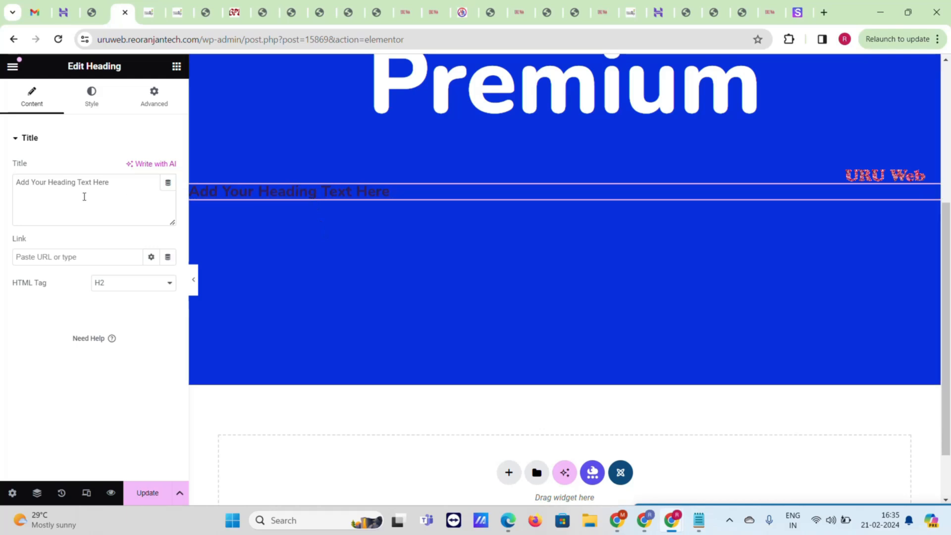
pyautogui.tripleClick(63, 196)
pyautogui.hotkey('ctrl', 'v')
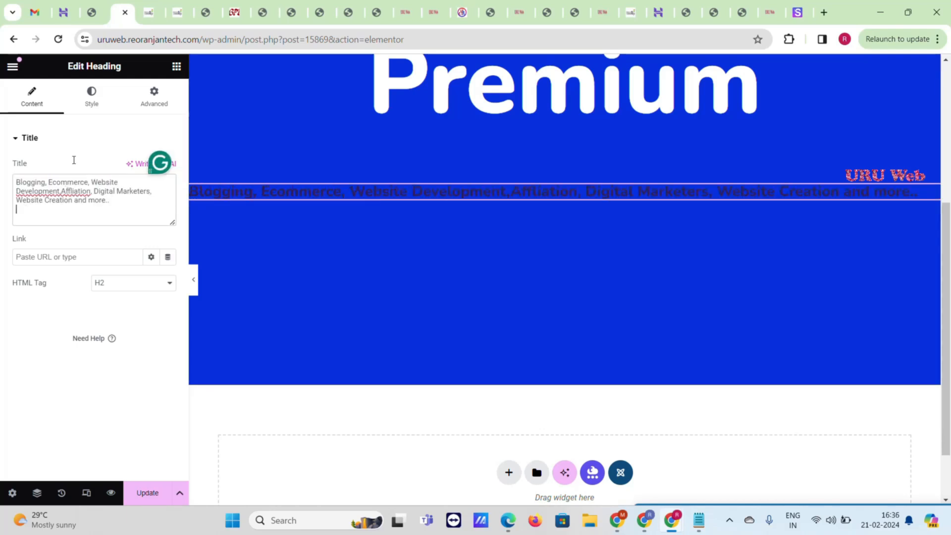
# - Center the tagline heading and set its text color to yellow-green, #D1F007
pyautogui.click(88, 111)
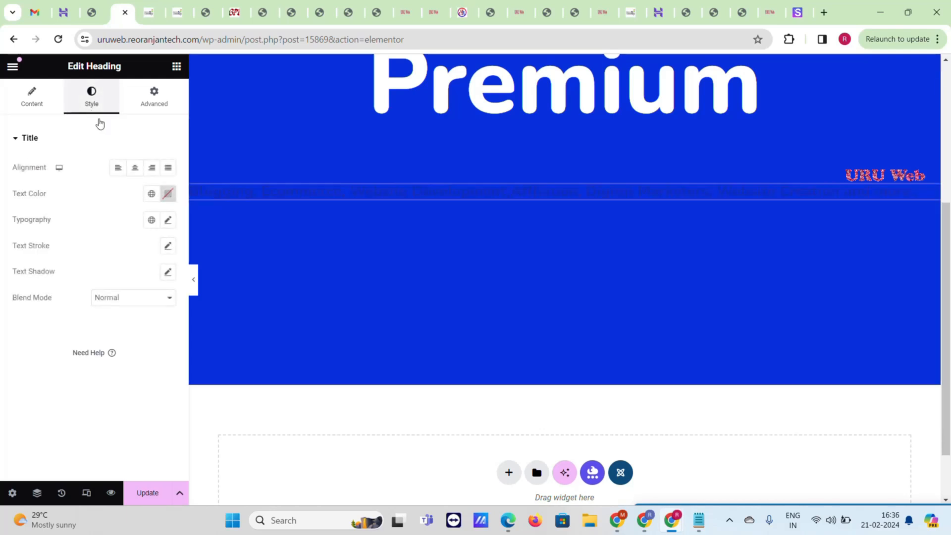
pyautogui.click(135, 169)
pyautogui.click(168, 194)
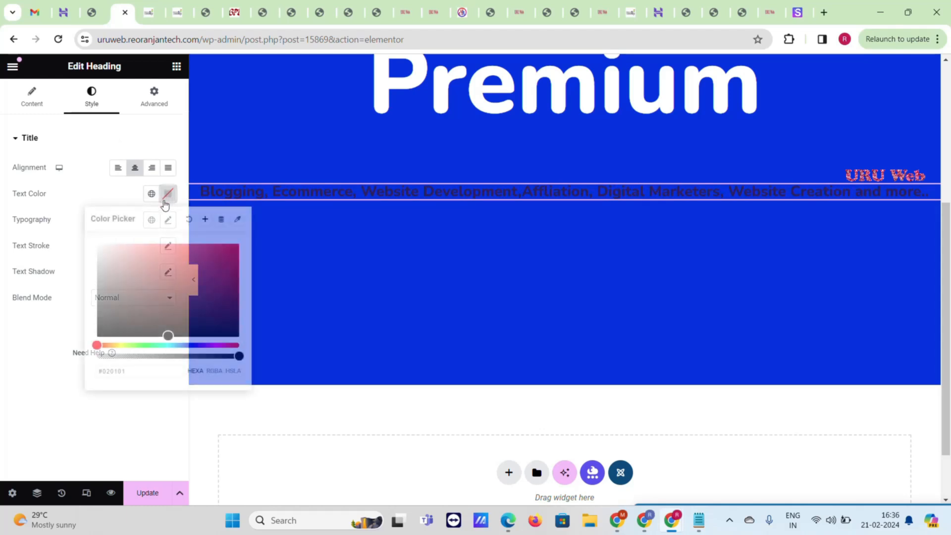
pyautogui.click(126, 257)
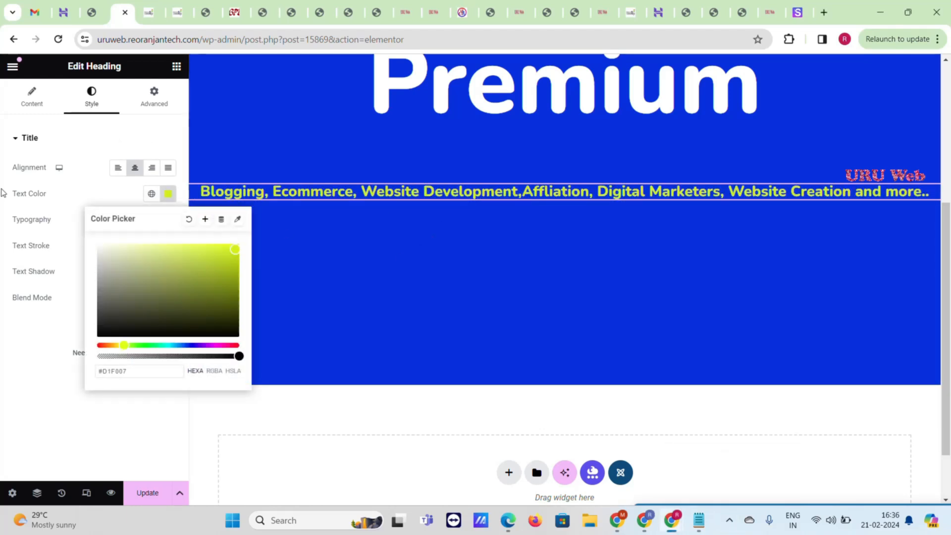
pyautogui.click(73, 156)
pyautogui.click(129, 137)
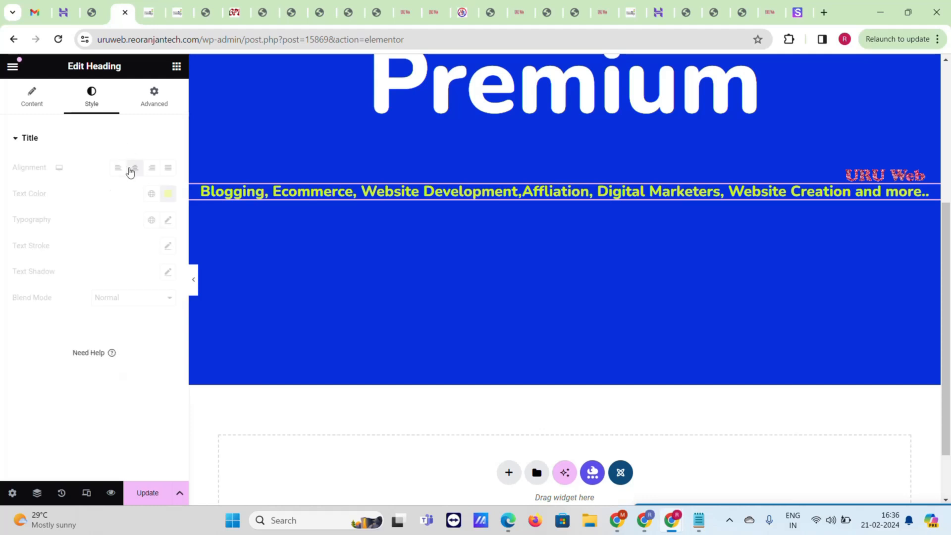
# - Set the tagline heading's font size to 68 px
pyautogui.click(168, 220)
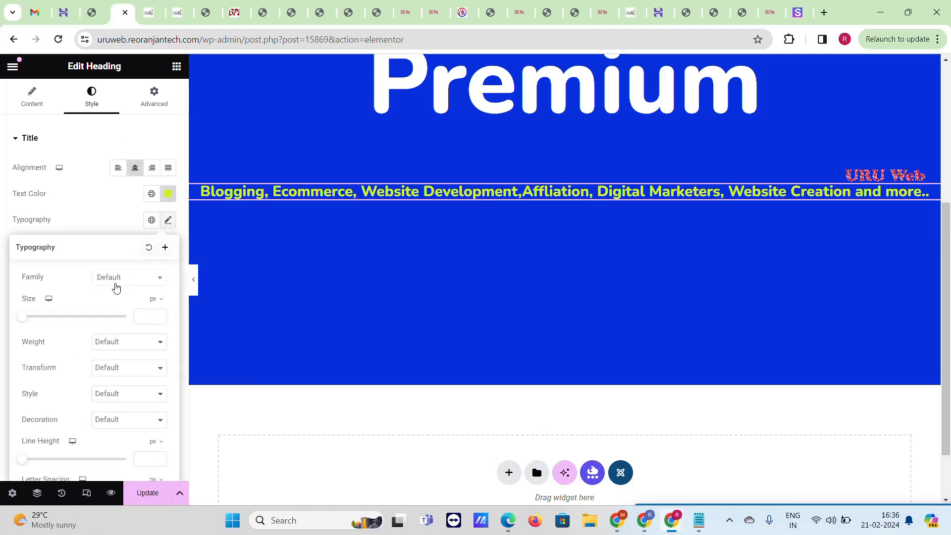
pyautogui.click(76, 317)
pyautogui.moveTo(62, 321); pyautogui.dragTo(58, 317)
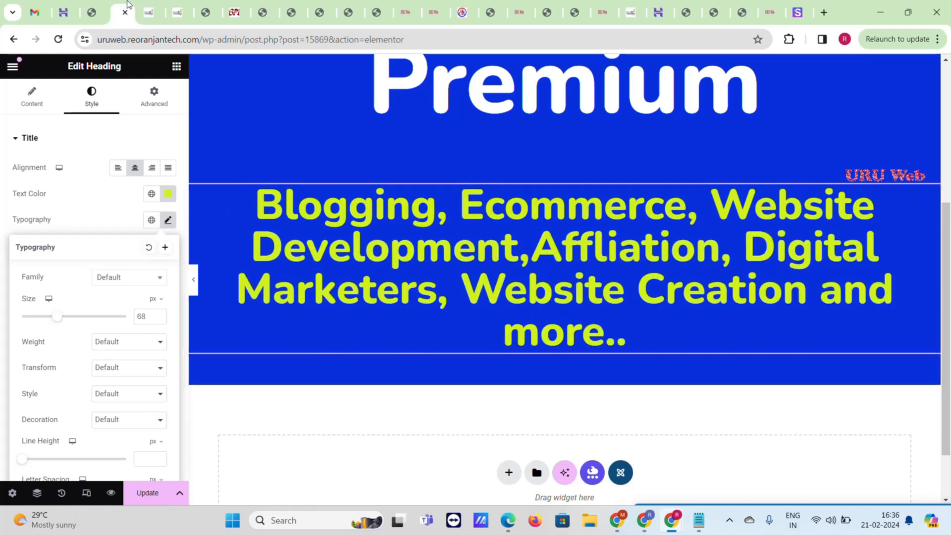
# - Copy the price "Rs.149/-" from the themeraja.com sales page and return to the Elementor editor
pyautogui.click(162, 7)
pyautogui.scroll(-5, 294, 231)
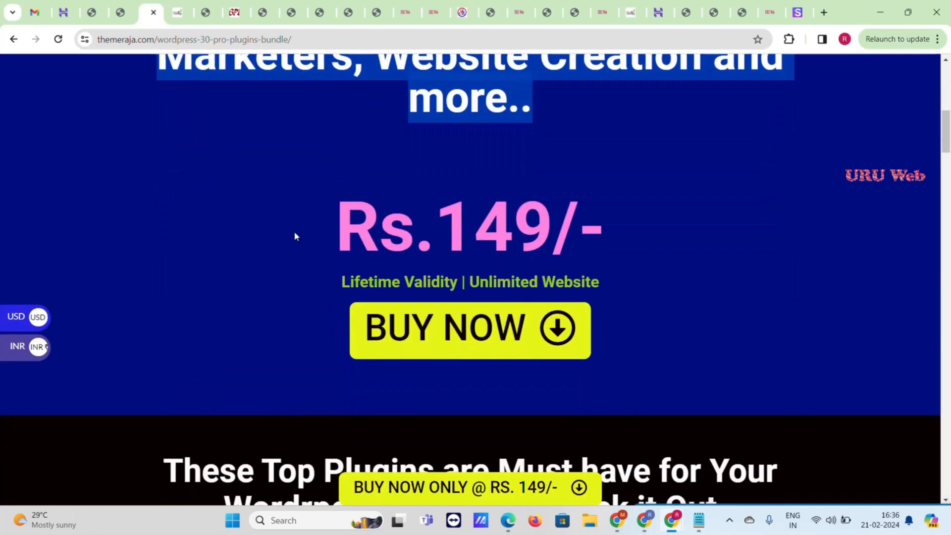
pyautogui.moveTo(293, 231); pyautogui.dragTo(568, 226)
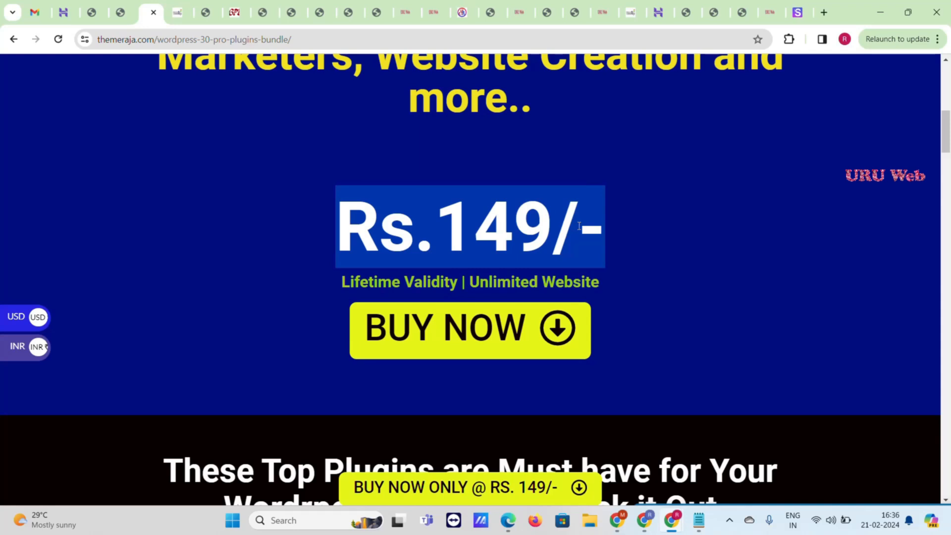
pyautogui.click(121, 12)
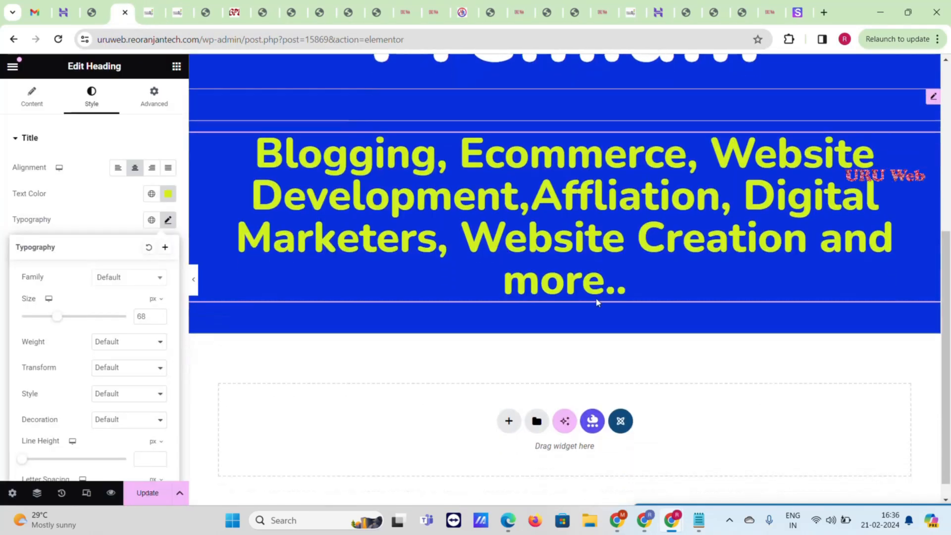
# - Add a Spacer widget directly below the tagline heading
pyautogui.scroll(-2, 578, 218)
pyautogui.scroll(-15, 47, 389)
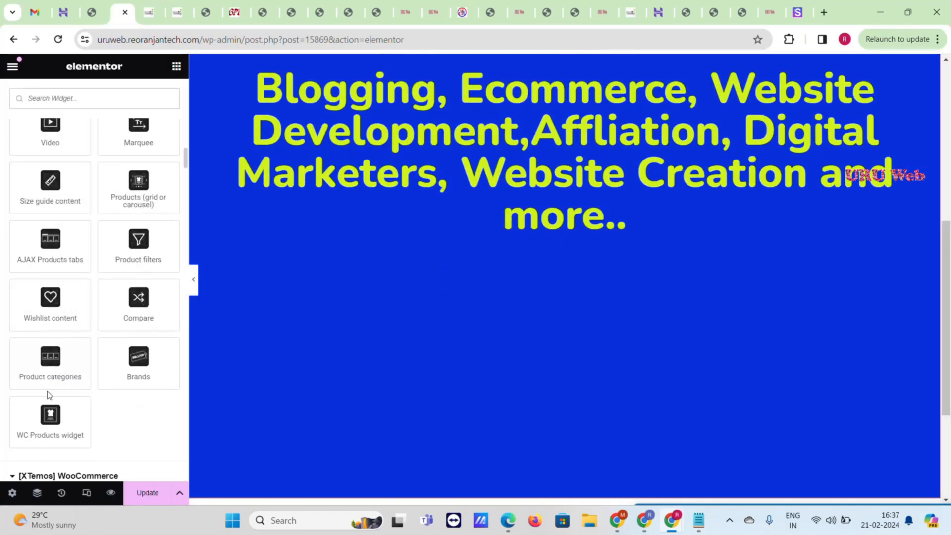
pyautogui.scroll(-6, 47, 391)
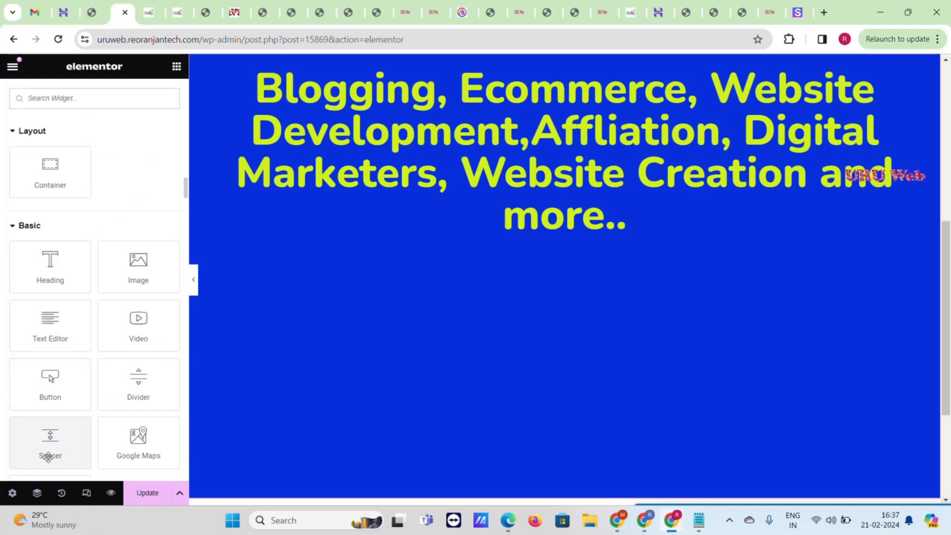
pyautogui.moveTo(93, 431); pyautogui.dragTo(544, 242)
# - Add a Heading widget below the new spacer and replace its title with "Rs.149/-"
pyautogui.scroll(-12, 48, 305)
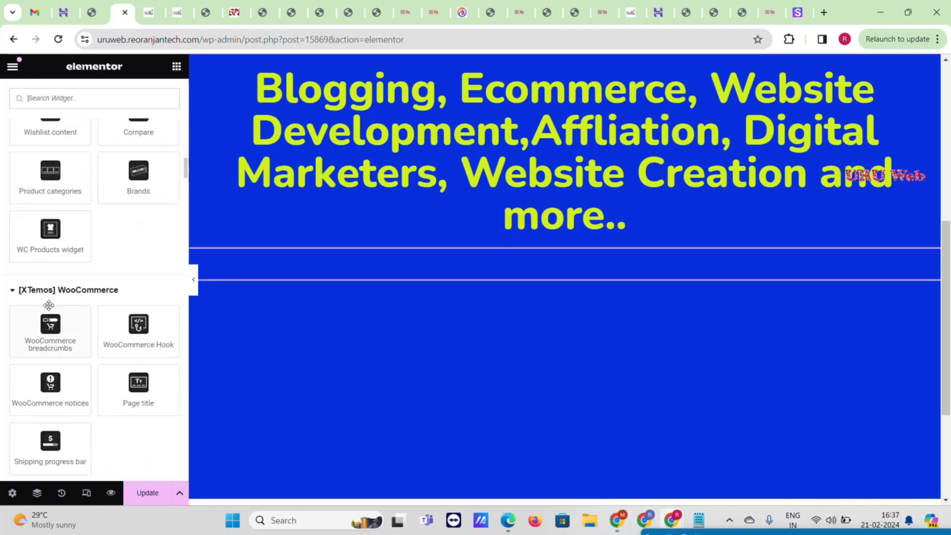
pyautogui.moveTo(51, 379); pyautogui.dragTo(557, 291)
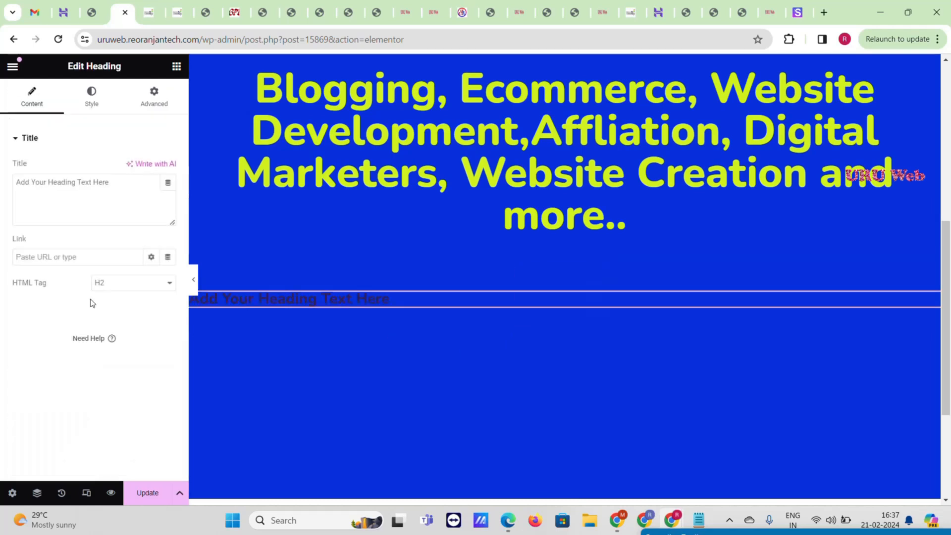
pyautogui.tripleClick(49, 190)
pyautogui.write('Rs.149/-')
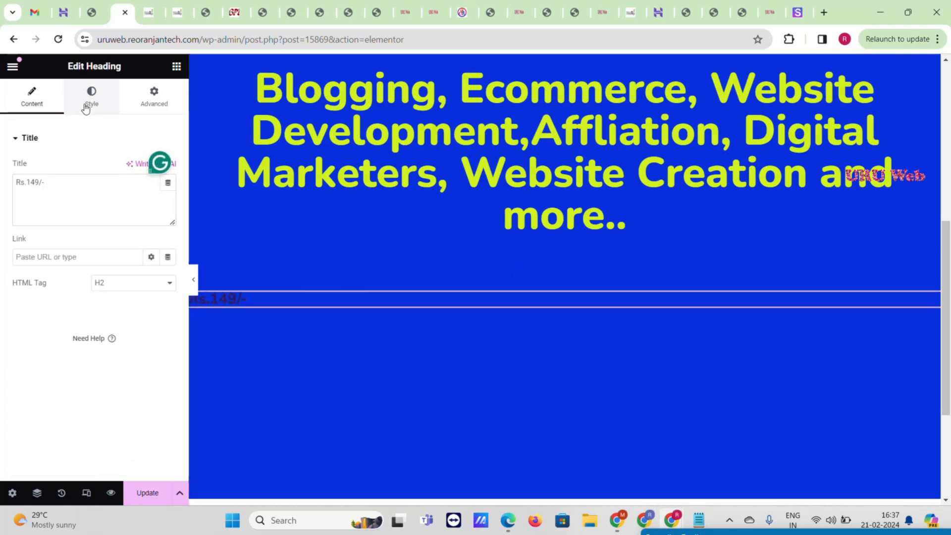
# - Center the price heading and set its text color to white
pyautogui.click(86, 104)
pyautogui.click(135, 171)
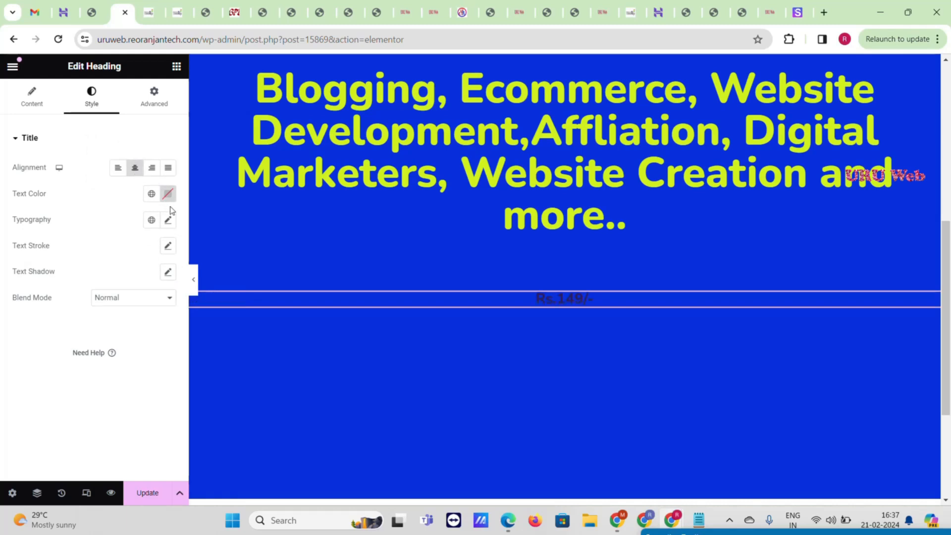
pyautogui.click(168, 193)
pyautogui.moveTo(151, 246); pyautogui.dragTo(101, 235)
pyautogui.click(32, 236)
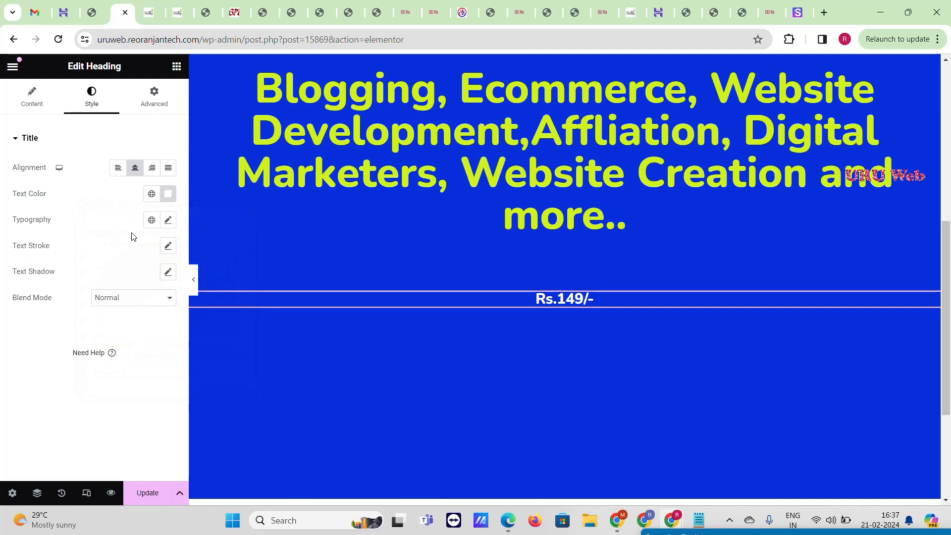
# - Enlarge the price heading's font size until its text is larger than the tagline
pyautogui.click(168, 220)
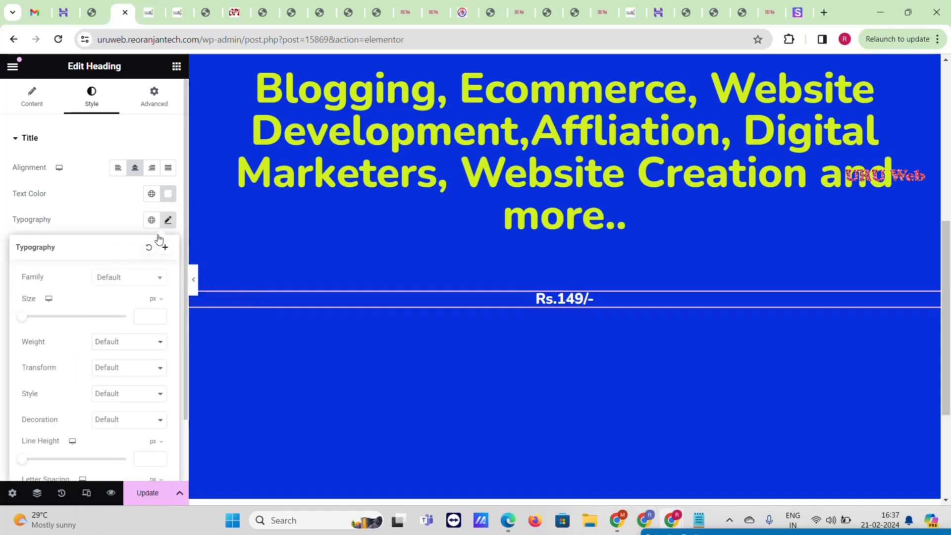
pyautogui.click(67, 317)
pyautogui.moveTo(67, 317); pyautogui.dragTo(87, 323)
# - Copy the line "Lifetime Validity | Unlimited Website" from the themeraja.com sales page and return to the Elementor editor
pyautogui.click(152, 6)
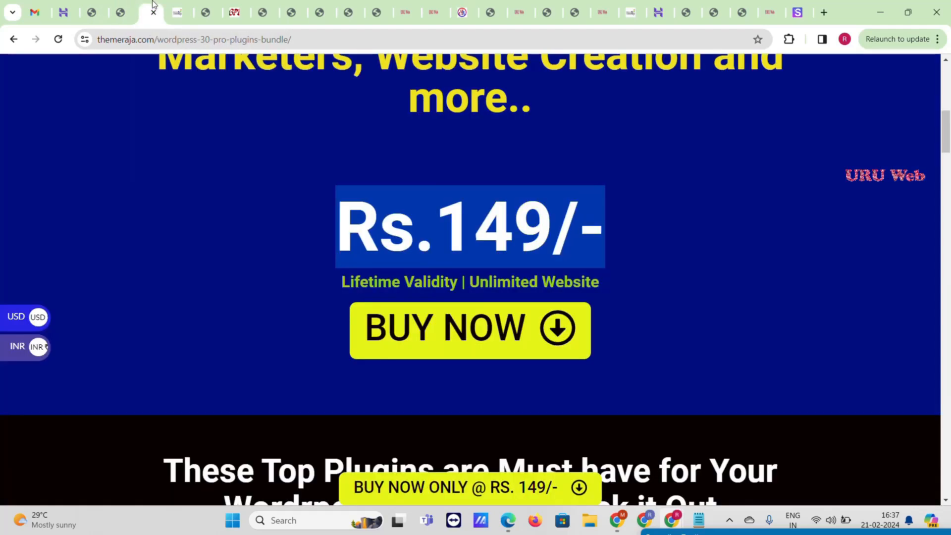
pyautogui.scroll(-1, 461, 227)
pyautogui.tripleClick(461, 228)
pyautogui.hotkey('ctrl', 'c')
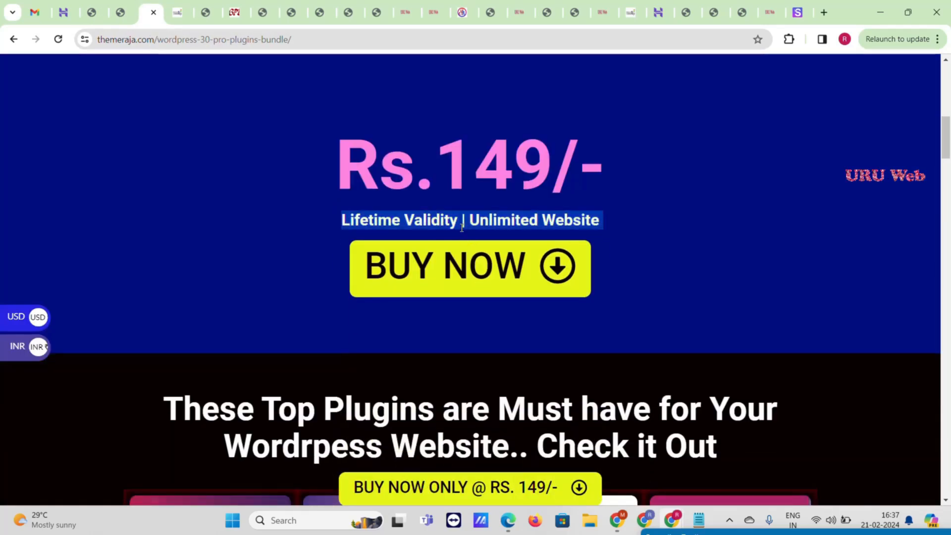
pyautogui.click(121, 6)
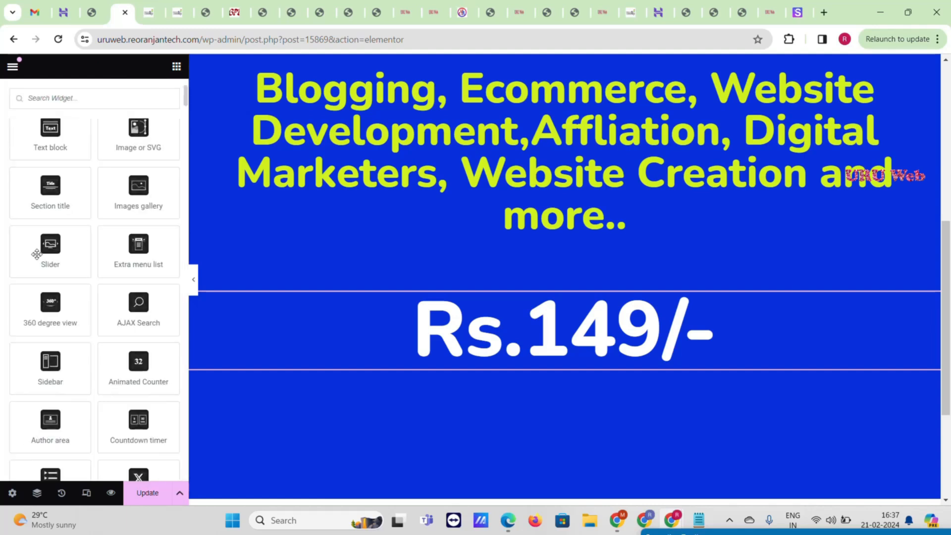
# - Add a Text Editor widget below the price heading and replace its placeholder text with the copied "Lifetime Validity | Unlimited Website"
pyautogui.scroll(-15, 28, 376)
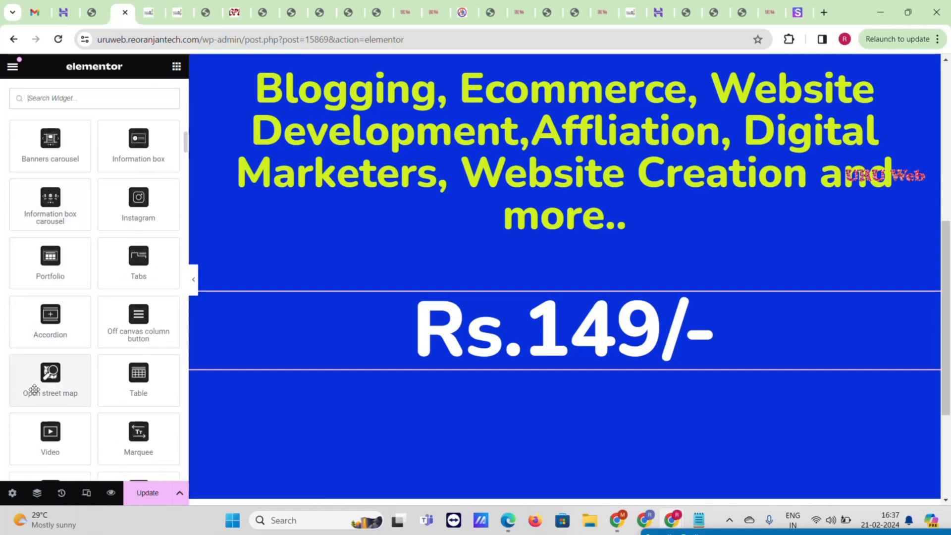
pyautogui.scroll(-10, 32, 382)
pyautogui.moveTo(50, 445); pyautogui.dragTo(557, 355)
pyautogui.doubleClick(72, 315)
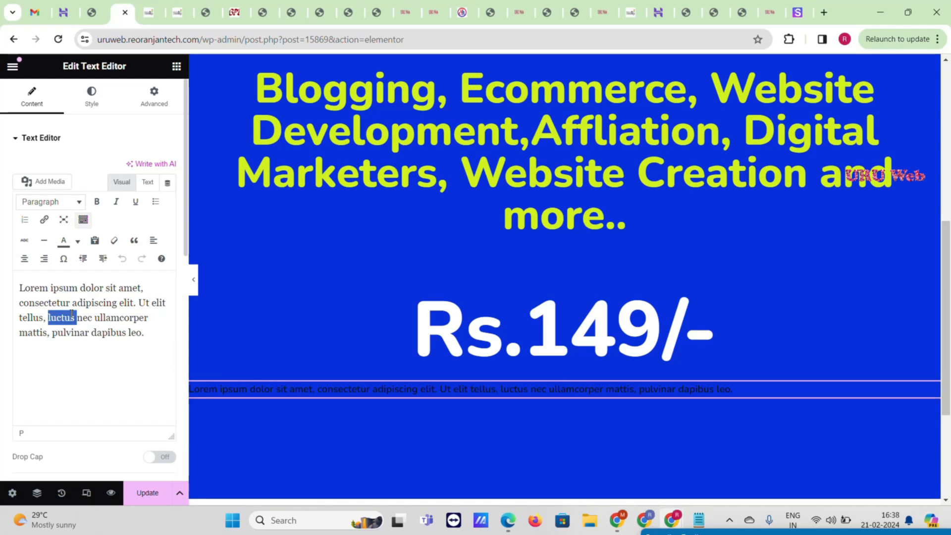
pyautogui.hotkey('ctrl', 'a')
pyautogui.hotkey('ctrl', 'v')
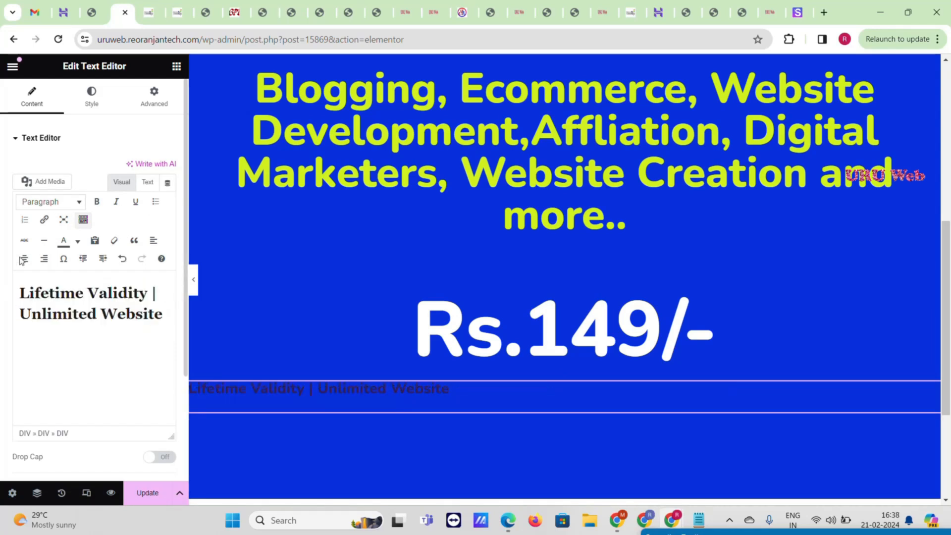
# - Center the "Lifetime Validity | Unlimited Website" text and color it aqua
pyautogui.hotkey('ctrl', 'a')
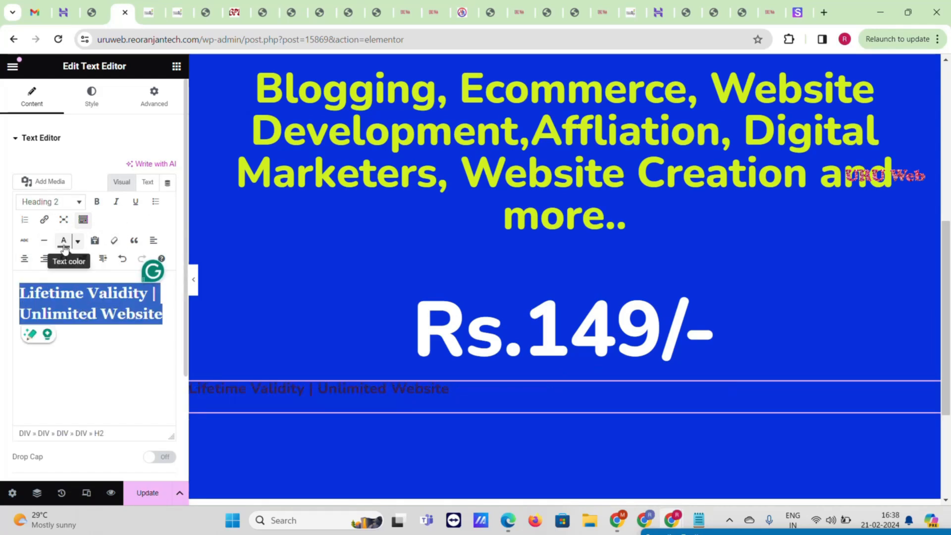
pyautogui.click(24, 260)
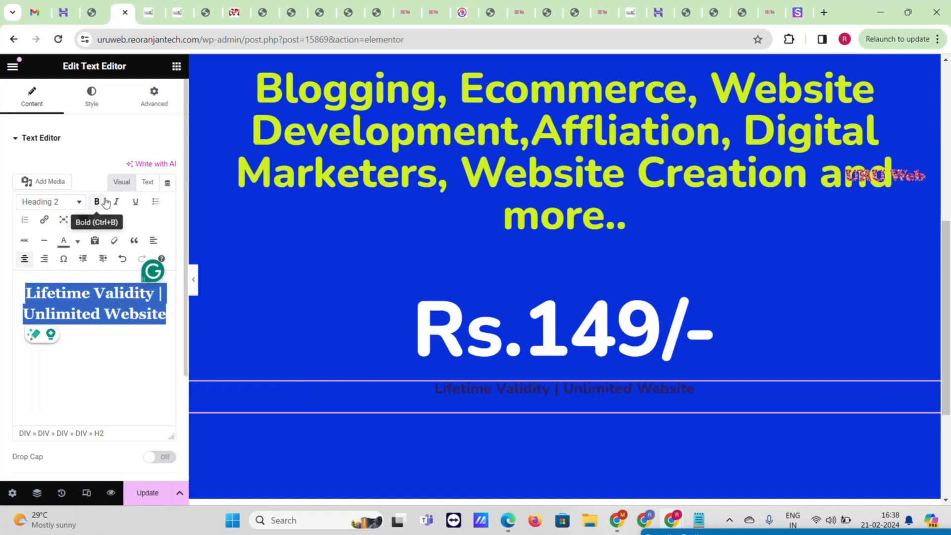
pyautogui.click(77, 242)
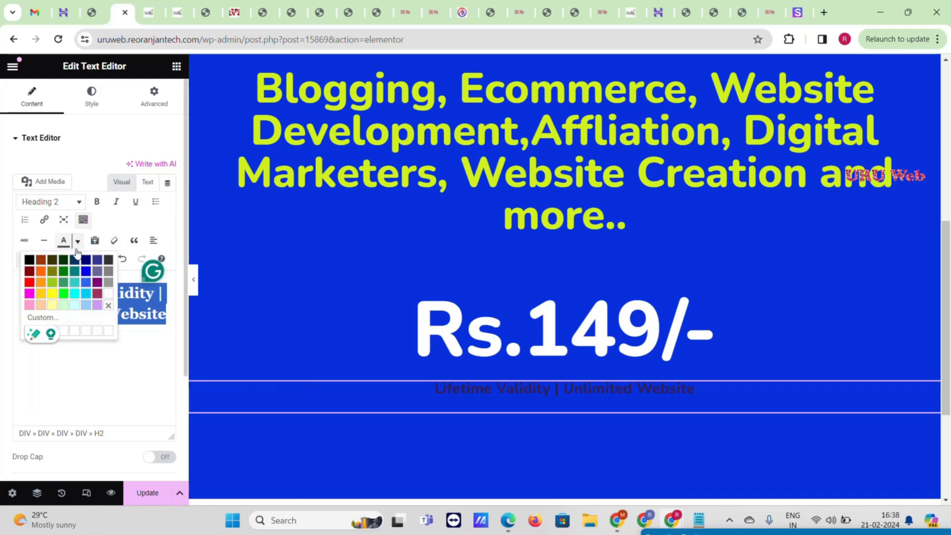
pyautogui.click(77, 297)
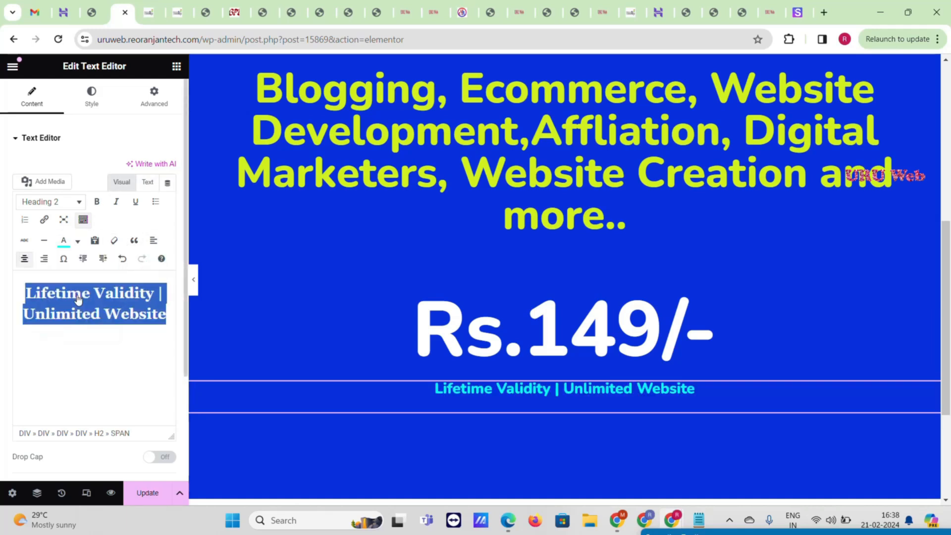
# - Set the validity text's typography size to 15 px and compare it with the themeraja.com sales page
pyautogui.click(92, 97)
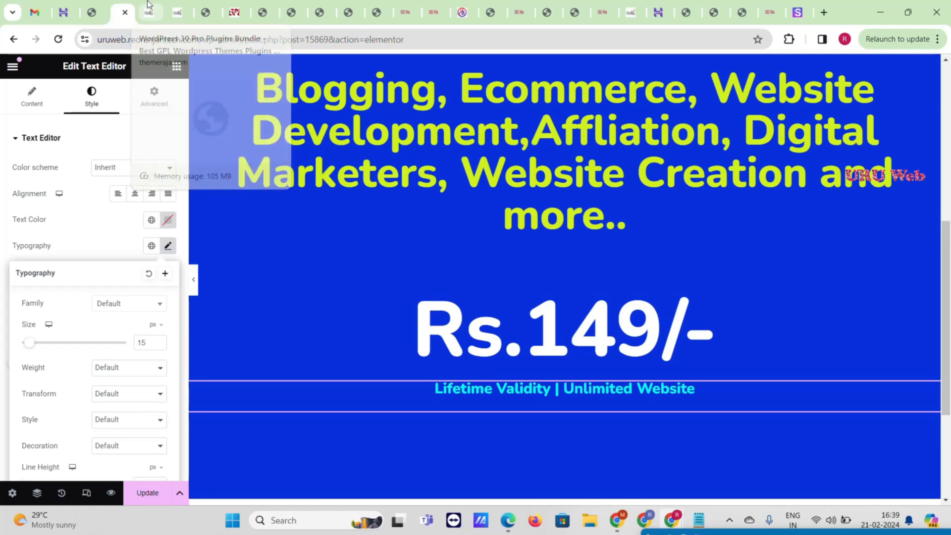
pyautogui.click(149, 12)
pyautogui.click(317, 259)
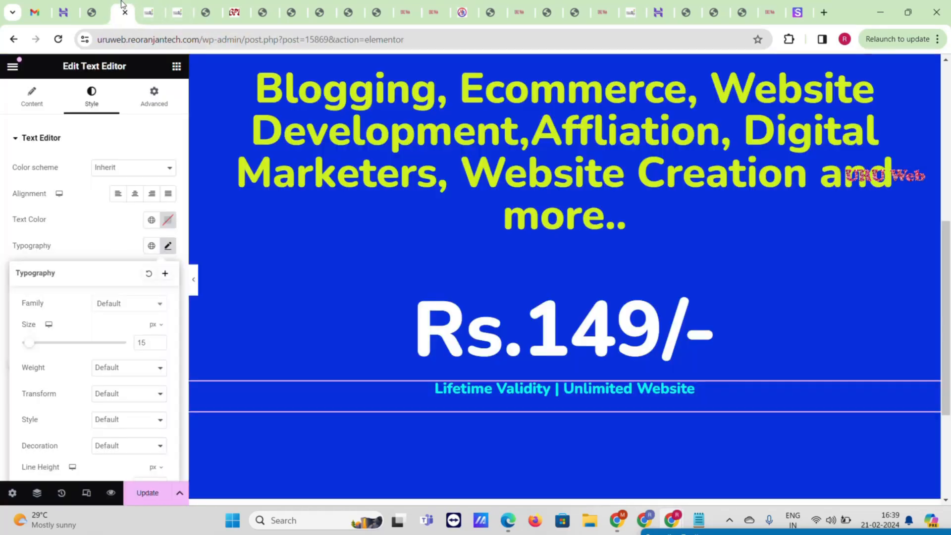
pyautogui.click(120, 13)
# - Add a basic Button widget below the "Lifetime Validity | Unlimited Website" text
pyautogui.scroll(-2, 510, 307)
pyautogui.scroll(-1, 457, 327)
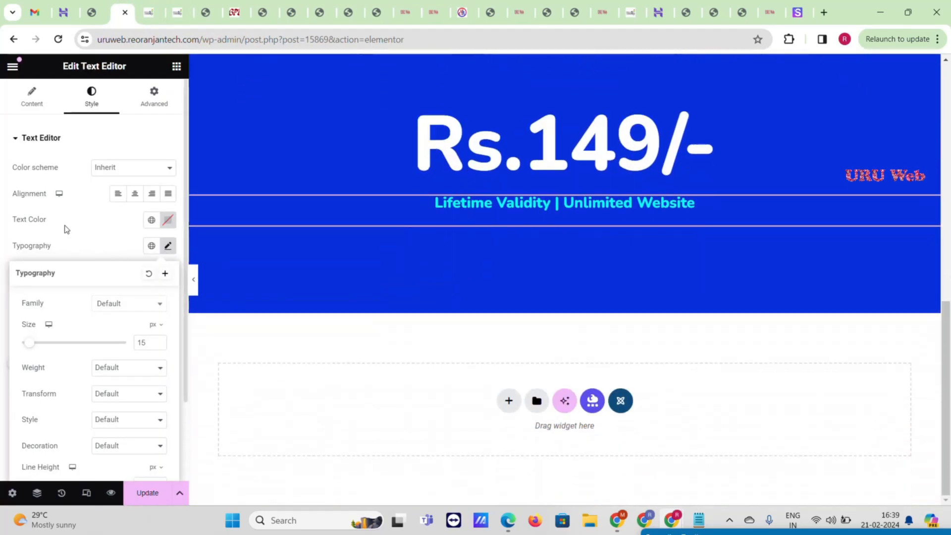
pyautogui.click(174, 71)
pyautogui.scroll(-8, 34, 331)
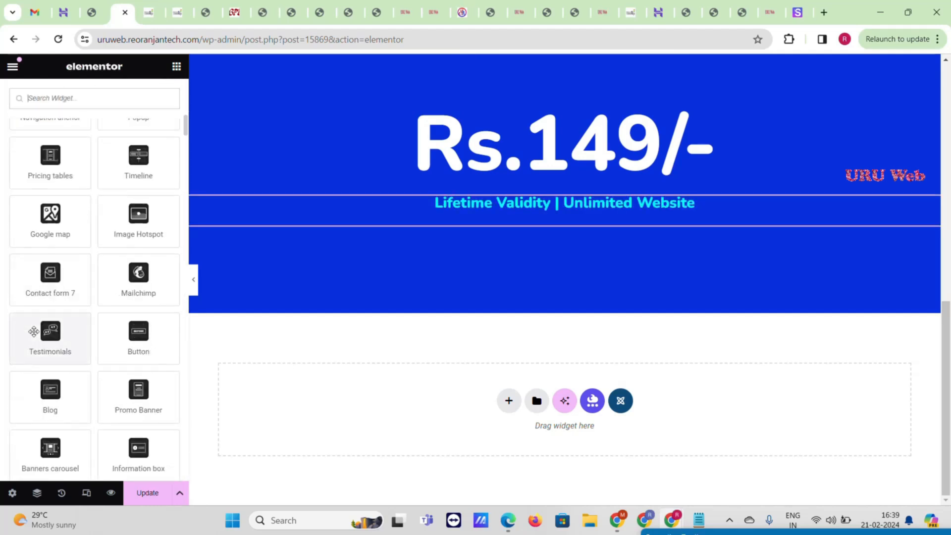
pyautogui.scroll(-15, 34, 332)
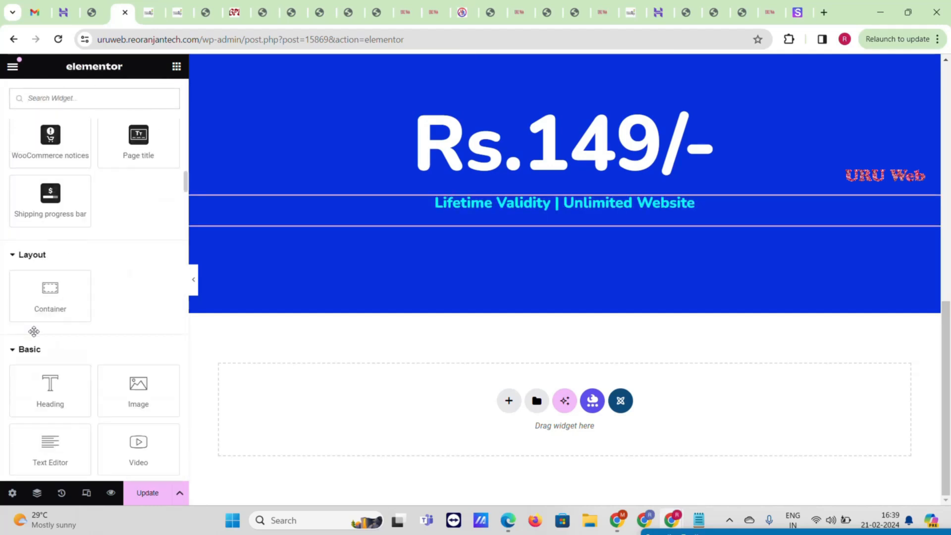
pyautogui.moveTo(53, 336); pyautogui.dragTo(584, 214)
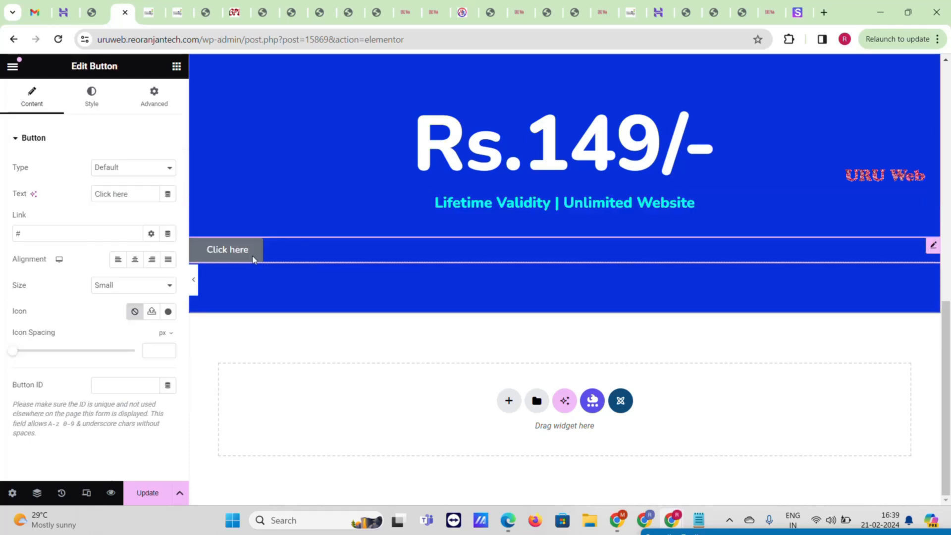
# - Change the new button's text to "BUY NOW"
pyautogui.tripleClick(120, 195)
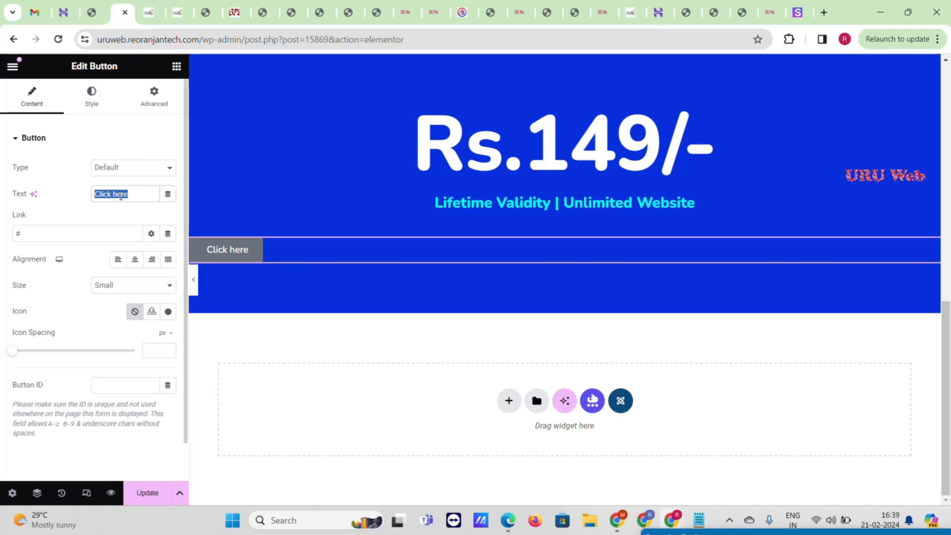
pyautogui.write('BUY ')
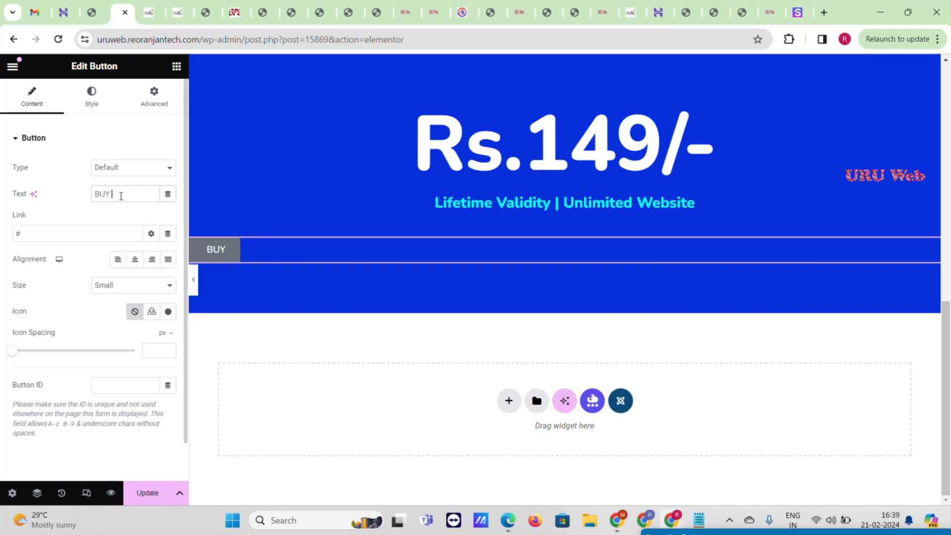
pyautogui.write('NOW')
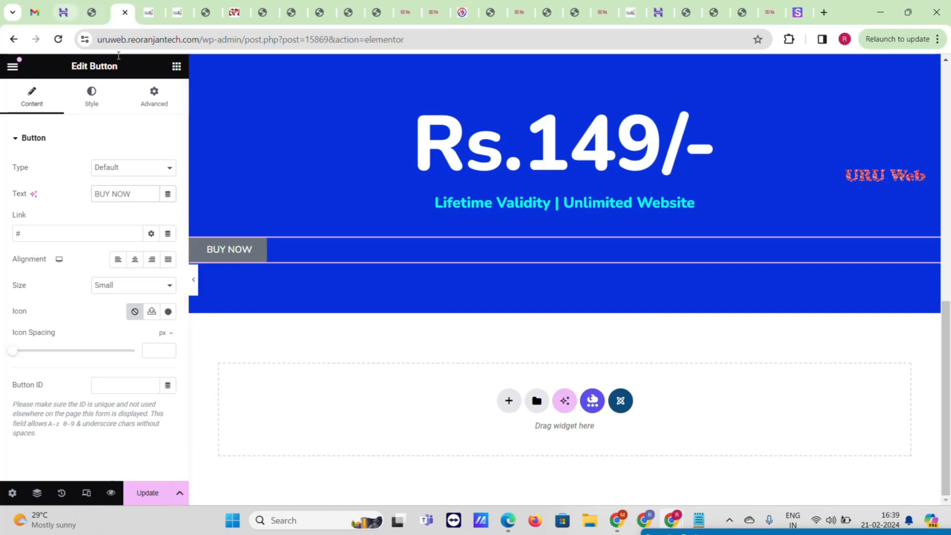
# - Open the product page behind the themeraja.com BUY NOW button and select its full web address
pyautogui.click(147, 6)
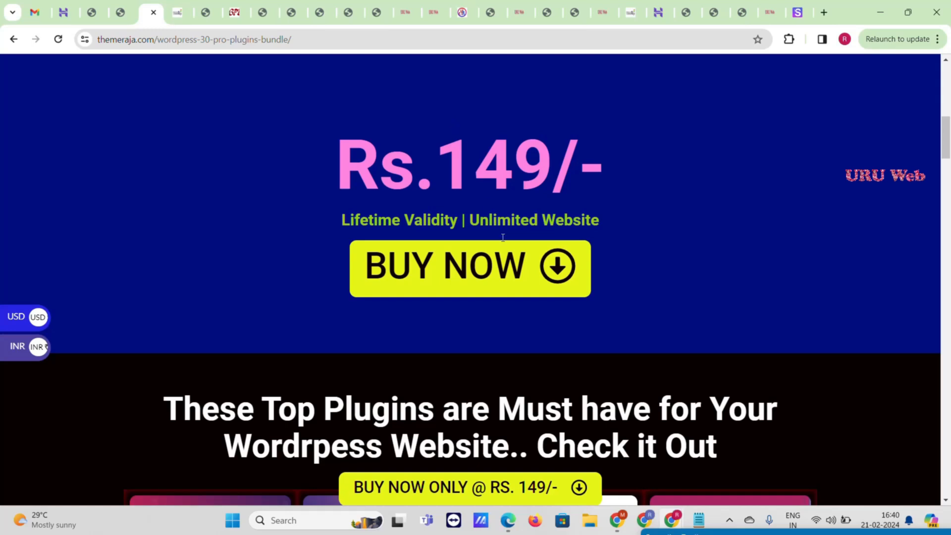
pyautogui.click(514, 267)
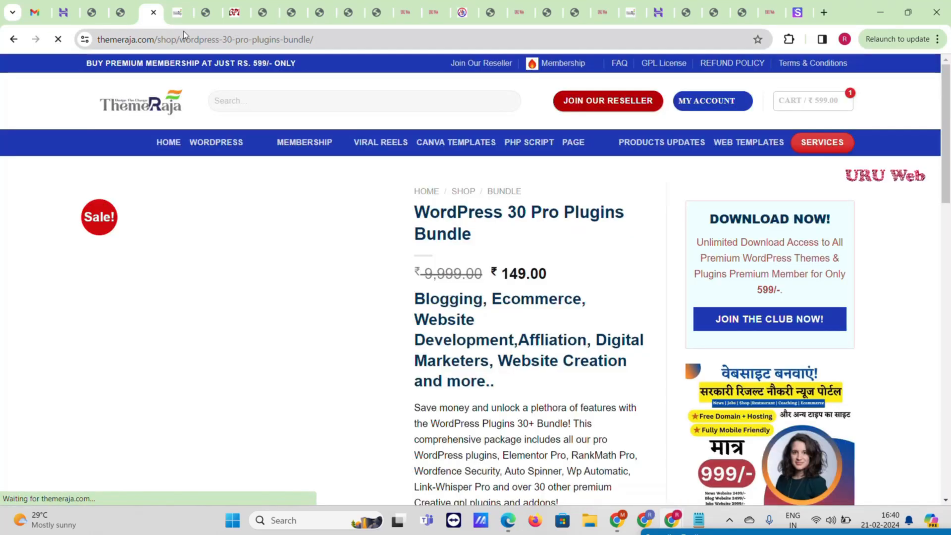
pyautogui.click(184, 31)
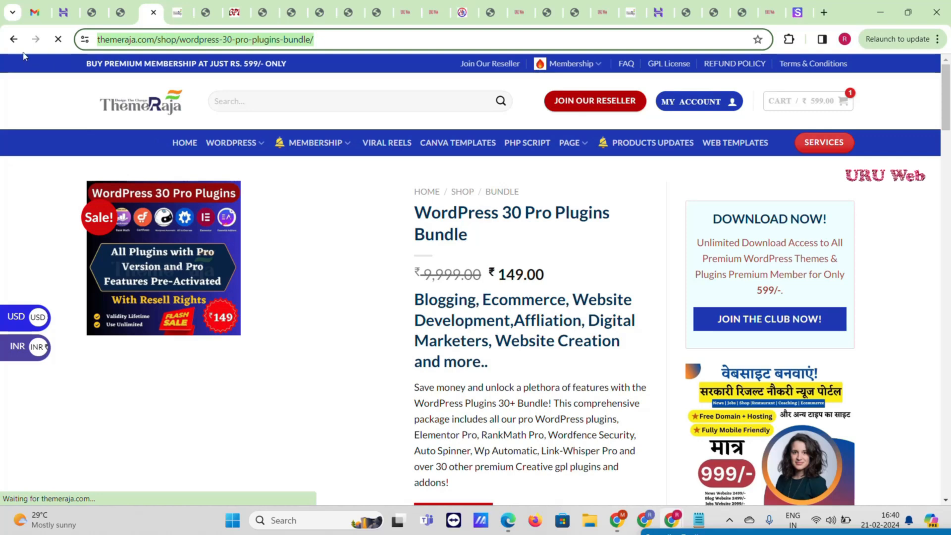
# - Link the BUY NOW button to the copied themeraja.com product page address and centre the button
pyautogui.click(120, 12)
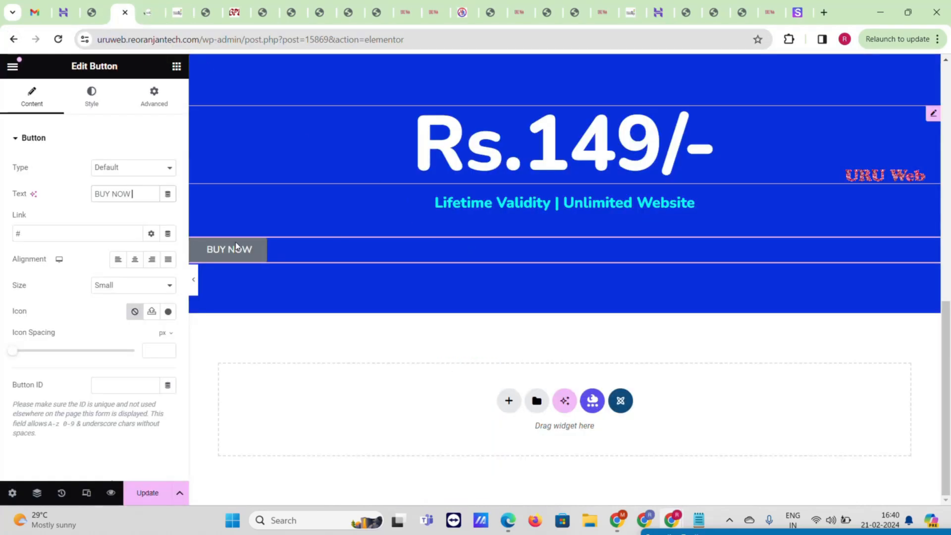
pyautogui.click(79, 235)
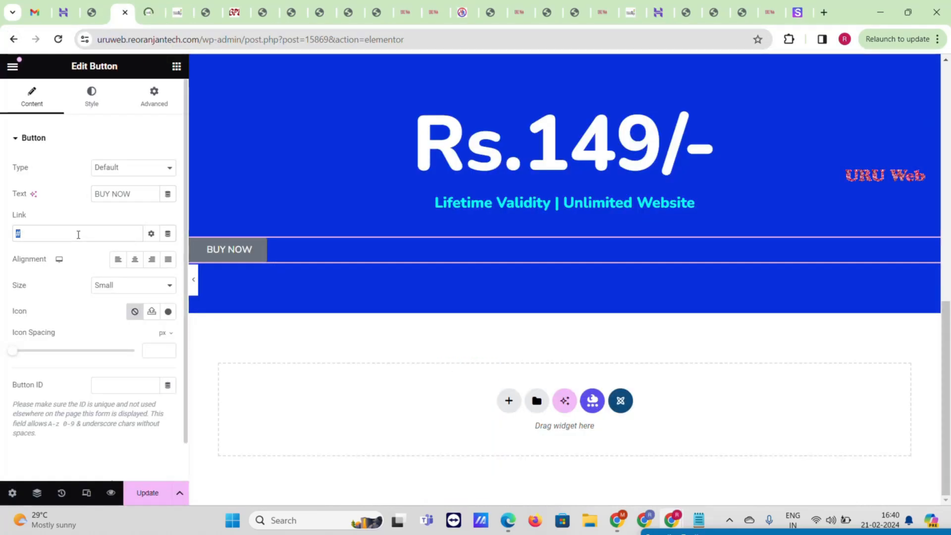
pyautogui.hotkey('ctrl', 'v')
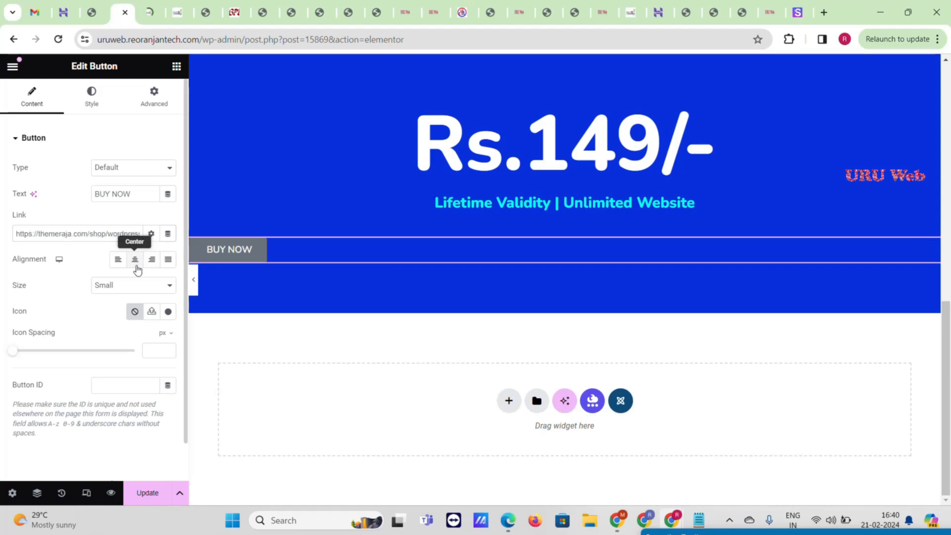
pyautogui.click(136, 264)
# - Find a plain downward arrow in the icon library by searching "arro" and insert it as the BUY NOW button's icon
pyautogui.click(166, 312)
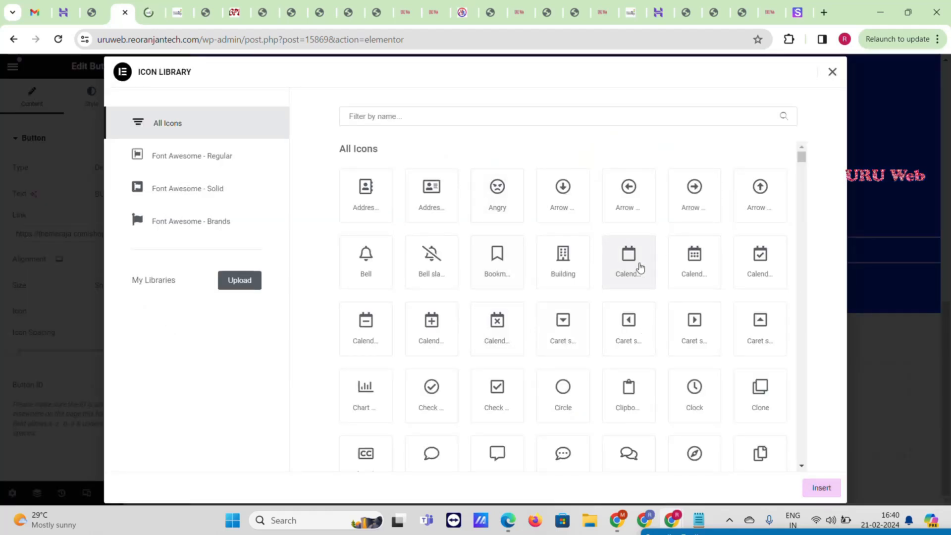
pyautogui.scroll(-1, 549, 332)
pyautogui.scroll(-10, 548, 331)
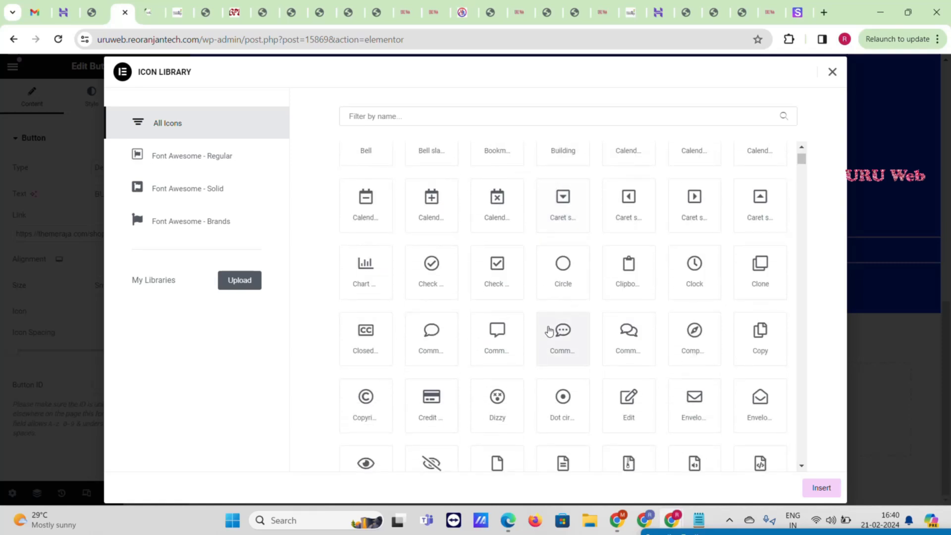
pyautogui.scroll(-5, 549, 330)
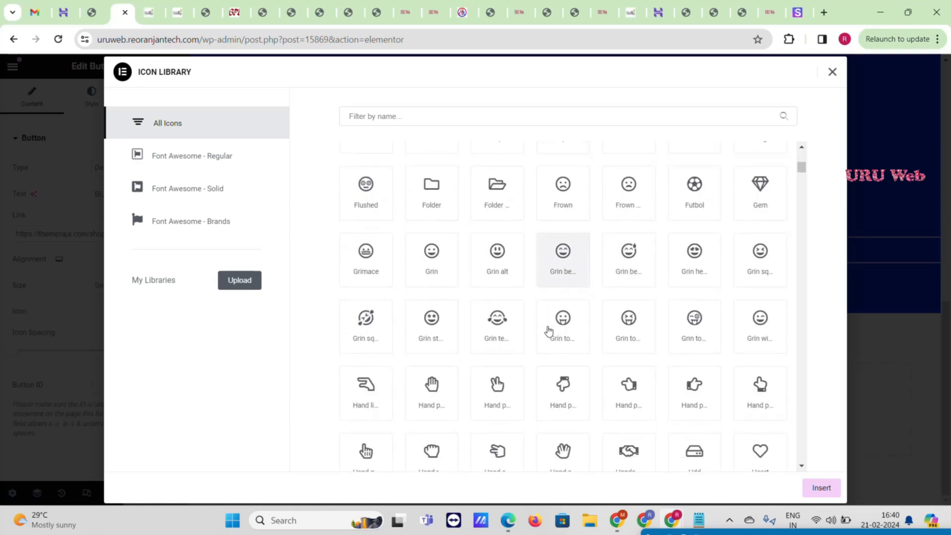
pyautogui.scroll(-3, 515, 221)
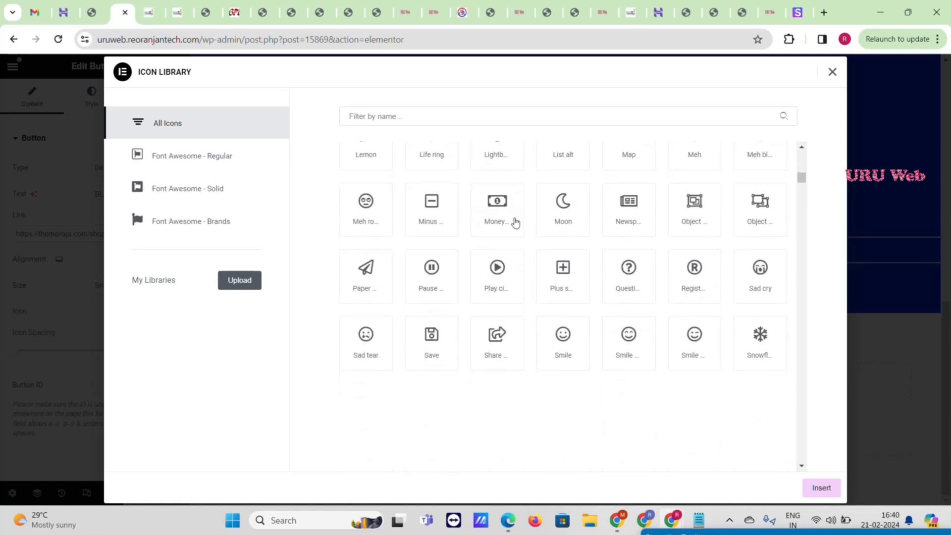
pyautogui.click(484, 113)
pyautogui.write('arro')
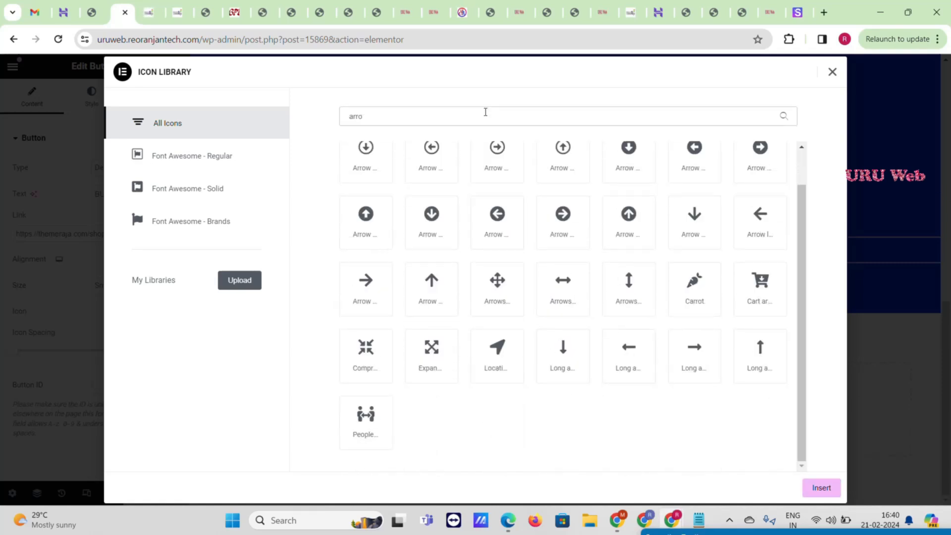
pyautogui.click(696, 222)
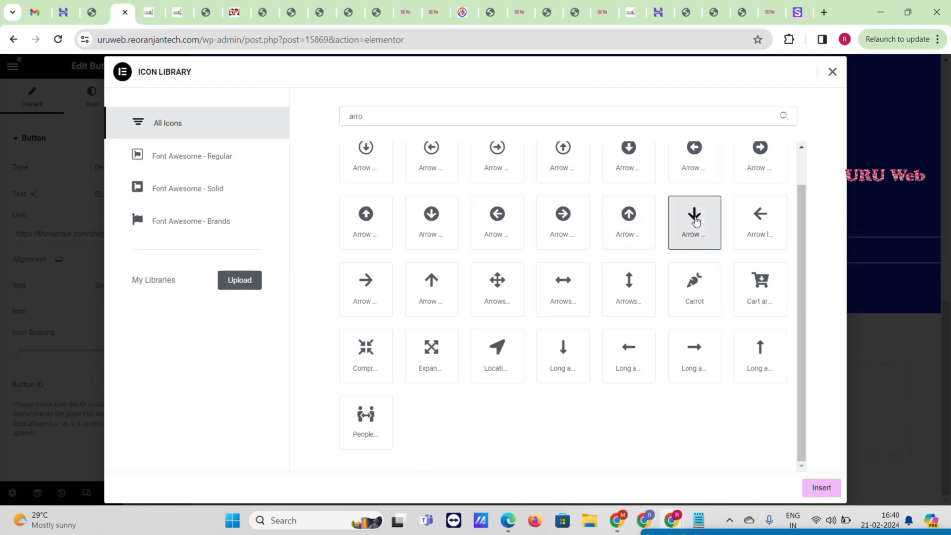
pyautogui.click(821, 487)
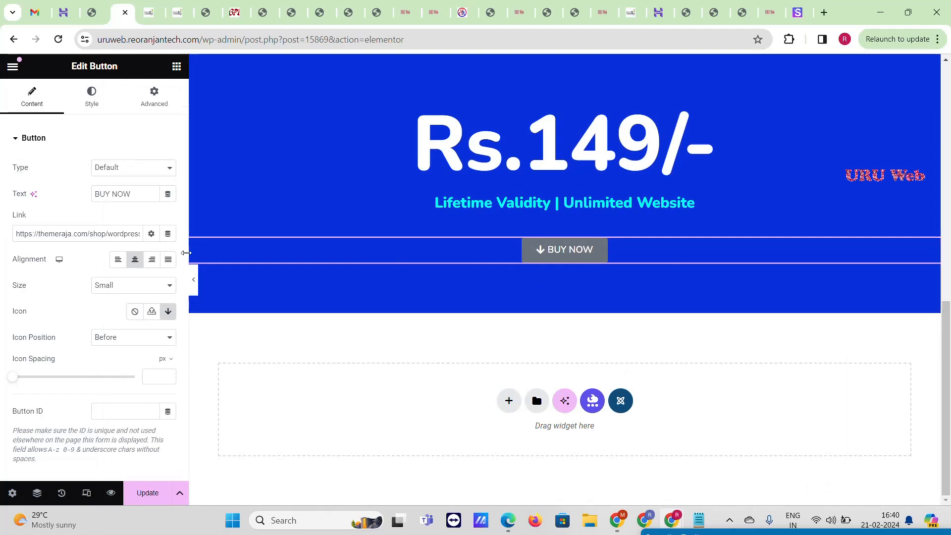
# - Place the arrow icon after the BUY NOW text with an icon spacing of 15 px
pyautogui.click(169, 337)
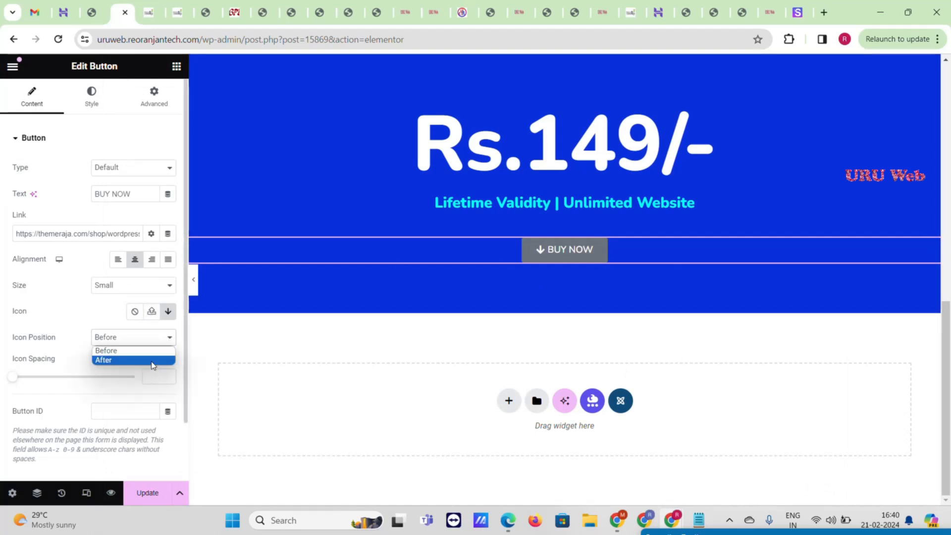
pyautogui.click(153, 361)
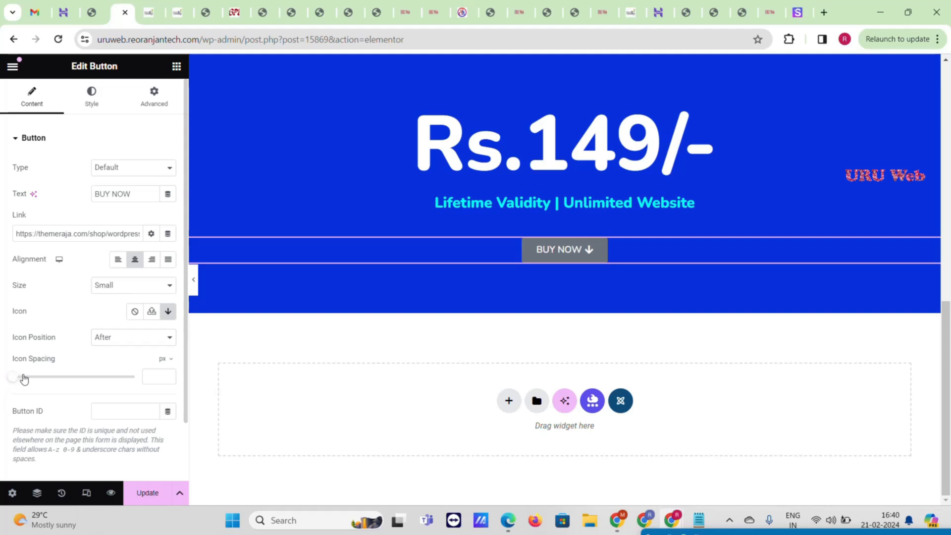
pyautogui.moveTo(28, 378); pyautogui.dragTo(53, 380)
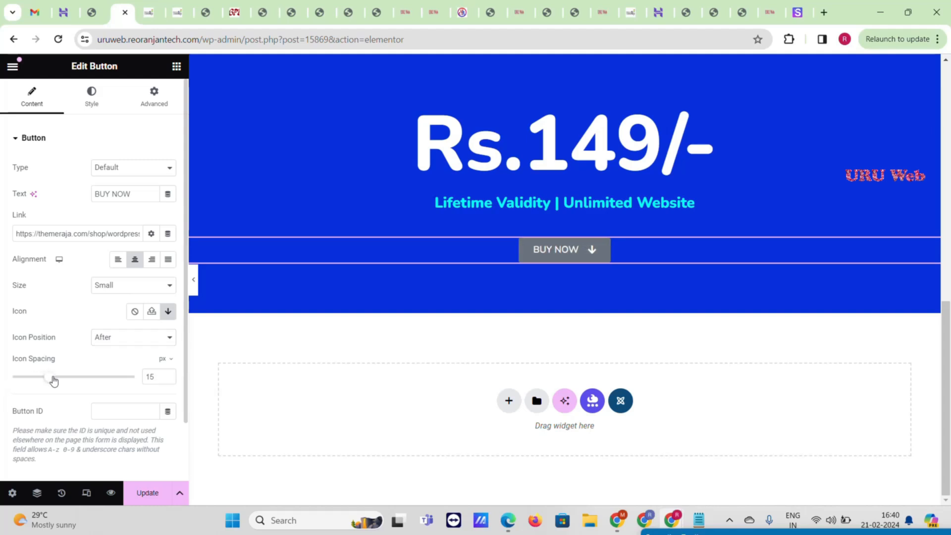
# - Set the BUY NOW button's typography size to 59 px
pyautogui.click(92, 97)
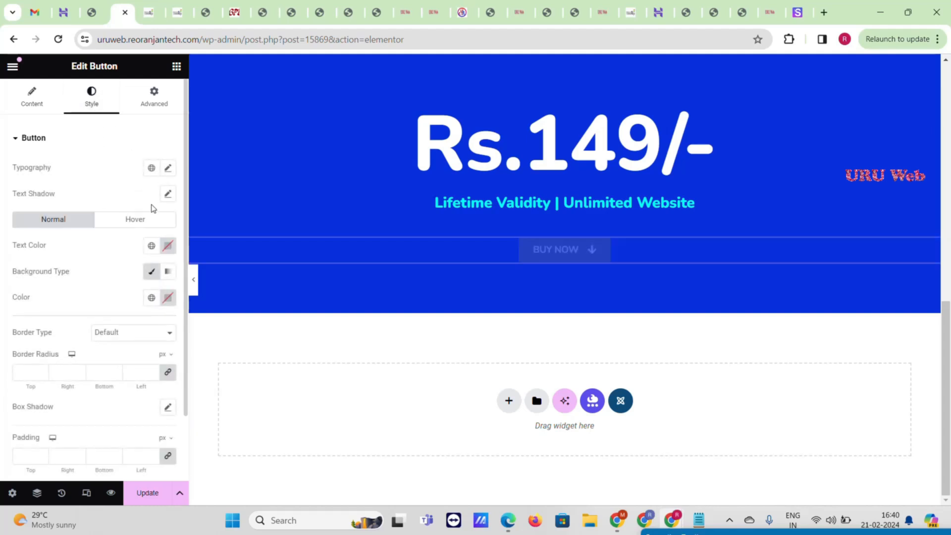
pyautogui.click(168, 168)
pyautogui.click(44, 265)
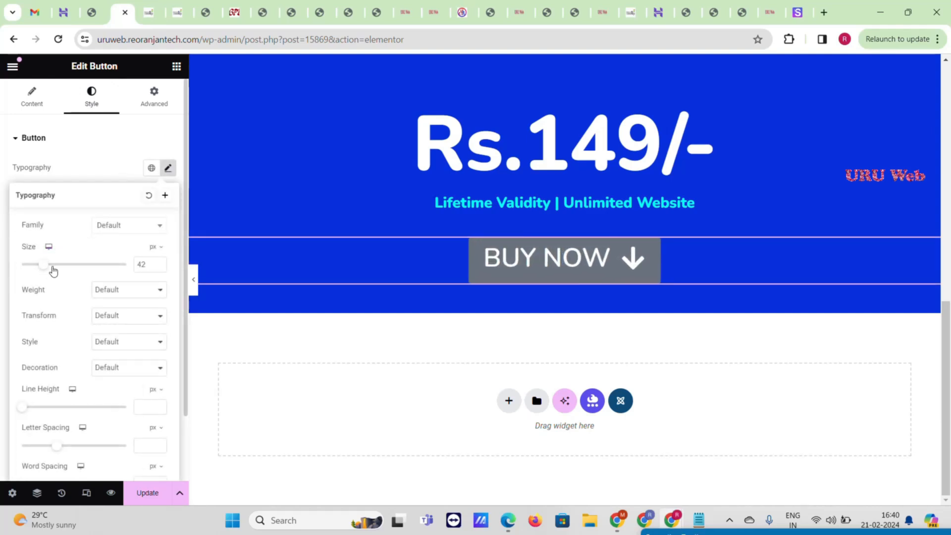
pyautogui.moveTo(44, 265); pyautogui.dragTo(52, 264)
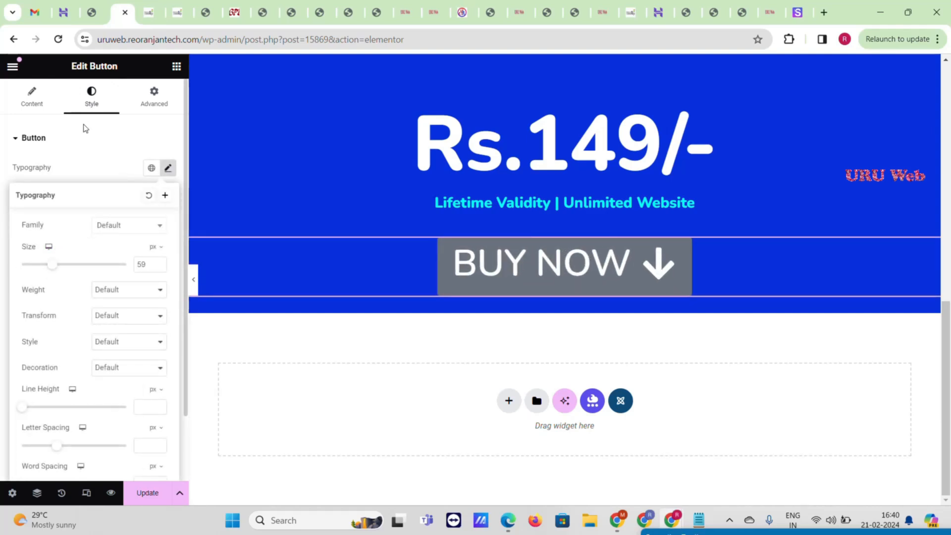
pyautogui.click(68, 157)
pyautogui.click(129, 137)
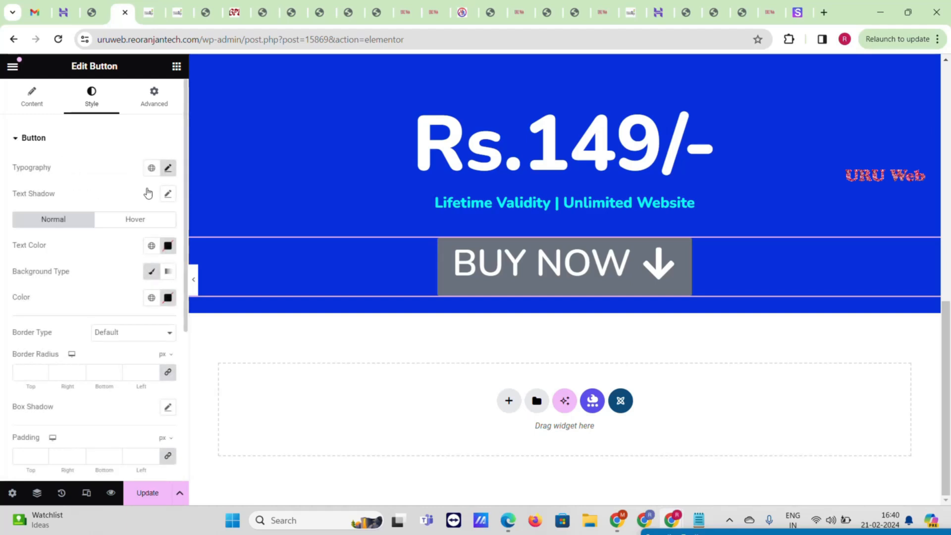
# - Colour the BUY NOW button's text white (#FFFFFF) and its background red (#FA0000)
pyautogui.click(168, 245)
pyautogui.moveTo(137, 323); pyautogui.dragTo(96, 293)
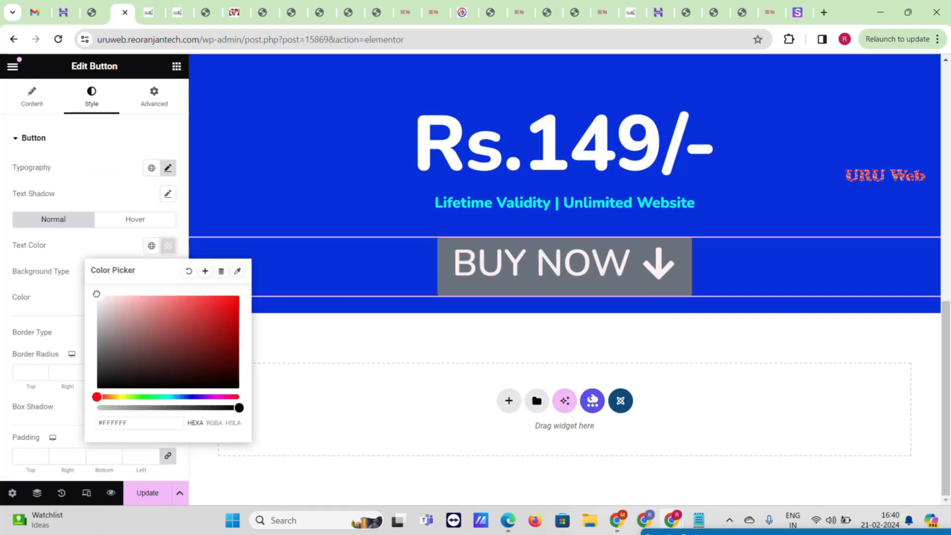
pyautogui.click(4, 244)
pyautogui.click(168, 298)
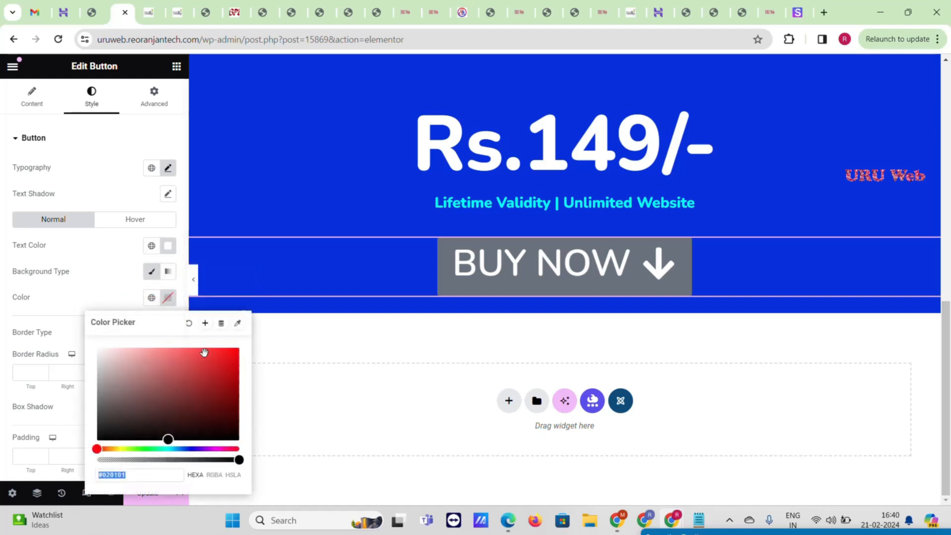
pyautogui.moveTo(204, 352); pyautogui.dragTo(246, 353)
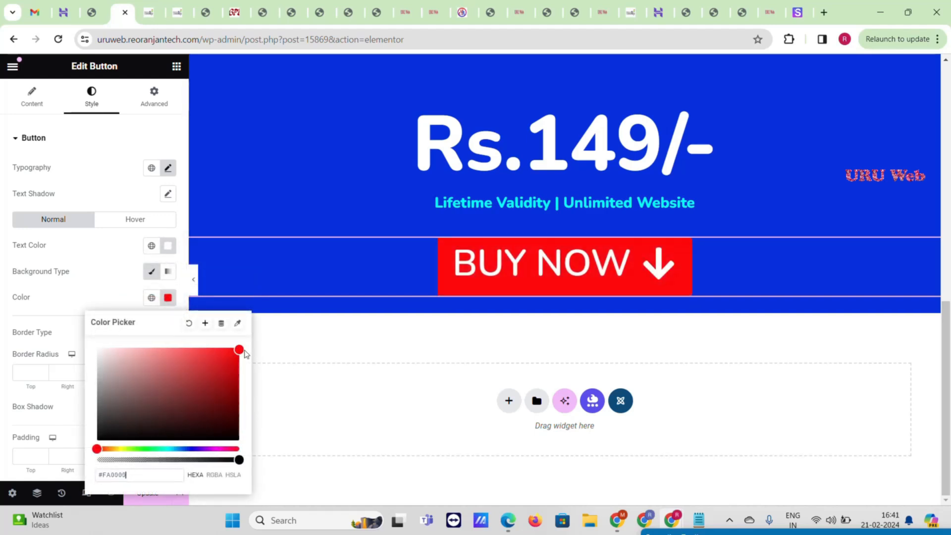
pyautogui.click(1, 317)
# - Round the BUY NOW button's corners with a 9 px border radius on all sides and update the page
pyautogui.scroll(-2, 118, 280)
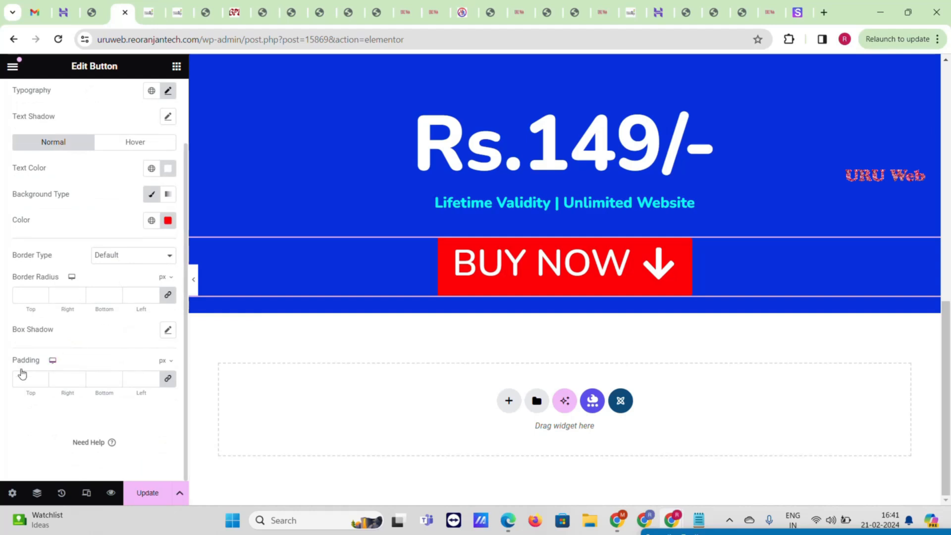
pyautogui.click(43, 293)
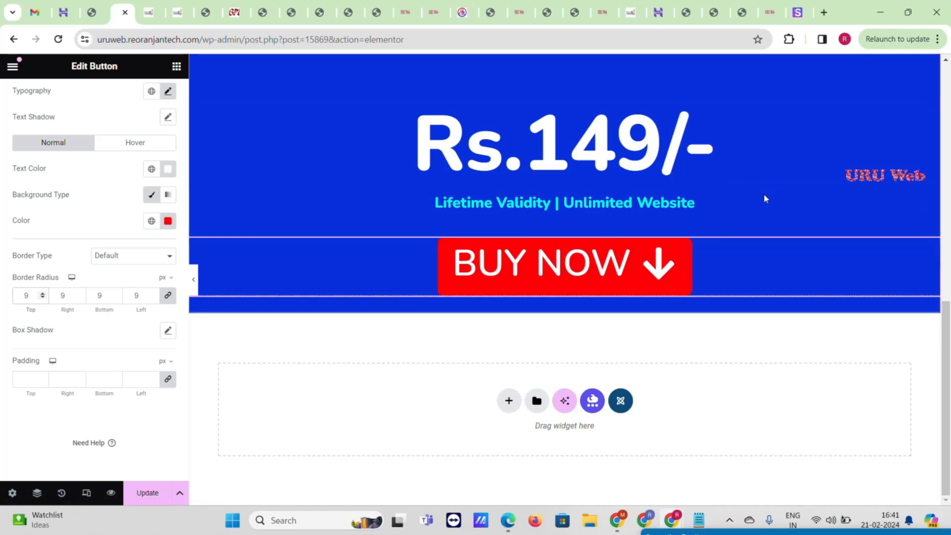
pyautogui.scroll(10, 431, 198)
pyautogui.scroll(-10, 424, 191)
pyautogui.click(149, 493)
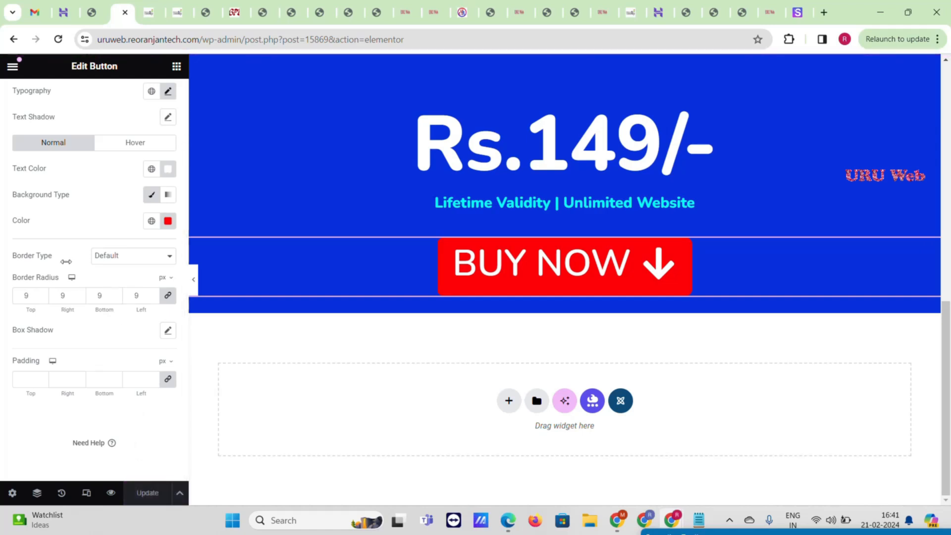
# - View the published page in a new browser tab, check its headings, price and BUY NOW button, and close that tab
pyautogui.click(7, 68)
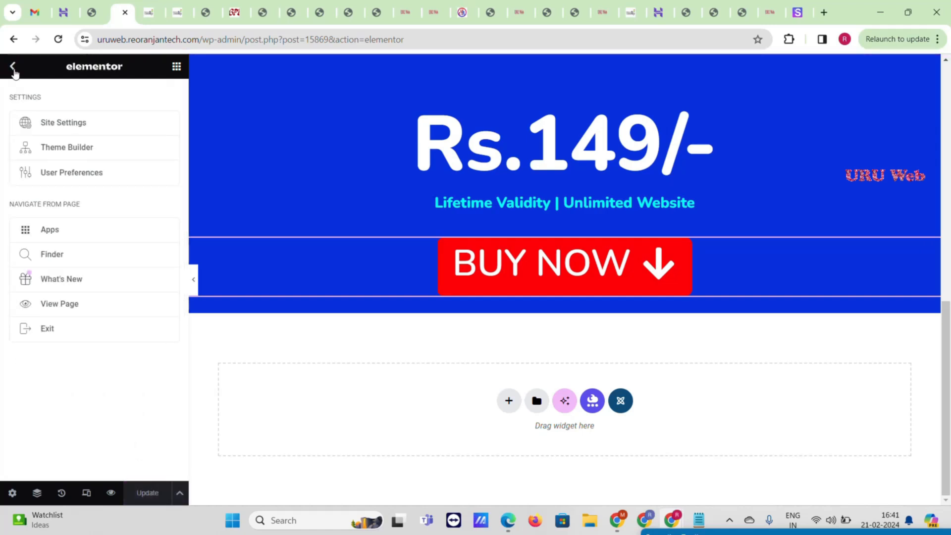
pyautogui.rightClick(54, 303)
pyautogui.click(113, 121)
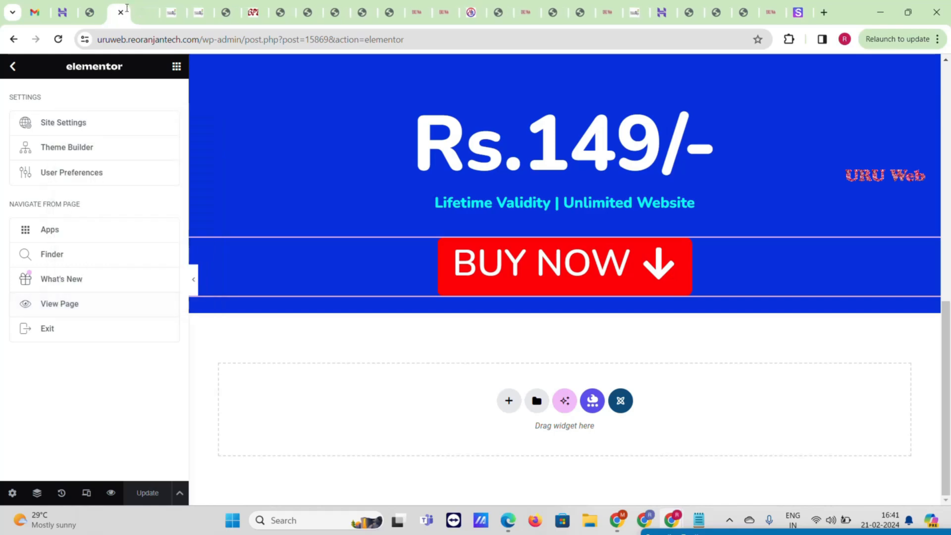
pyautogui.click(142, 5)
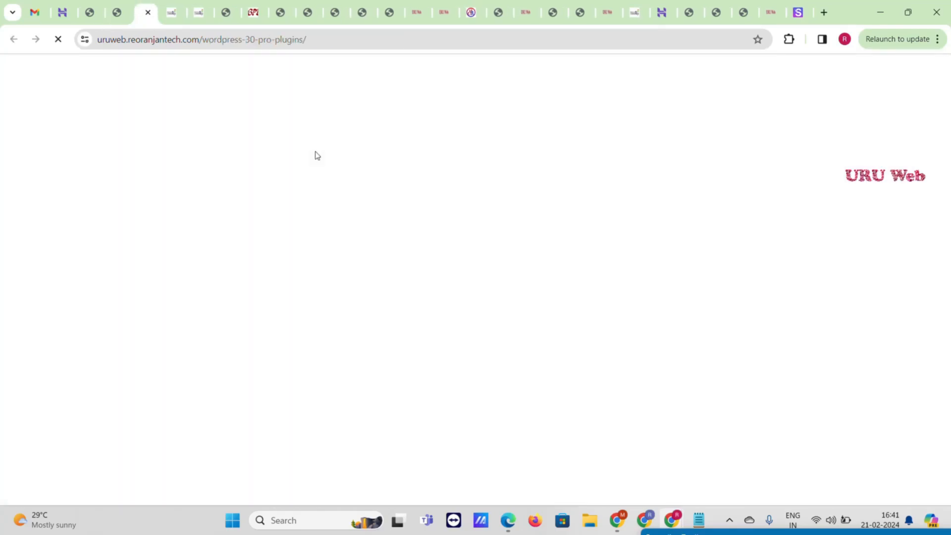
pyautogui.scroll(-5, 330, 250)
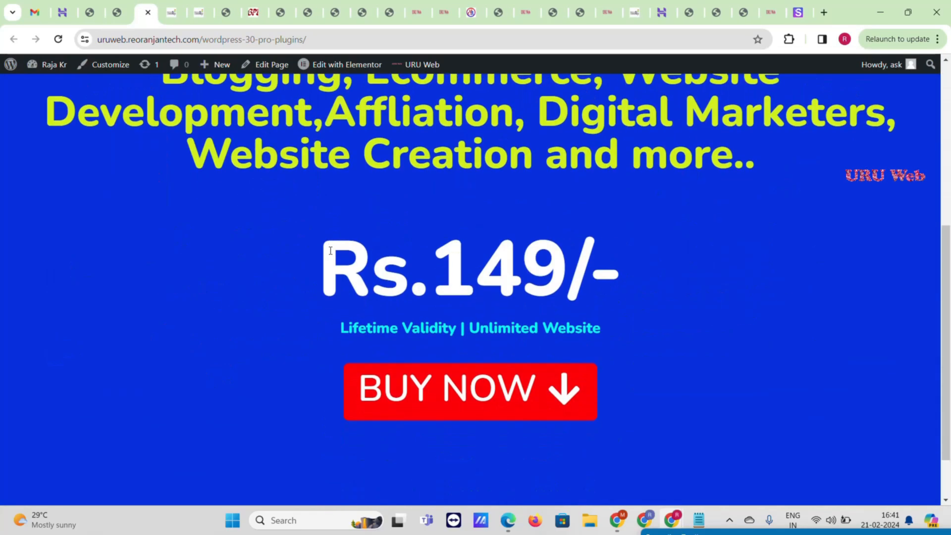
pyautogui.scroll(3, 521, 319)
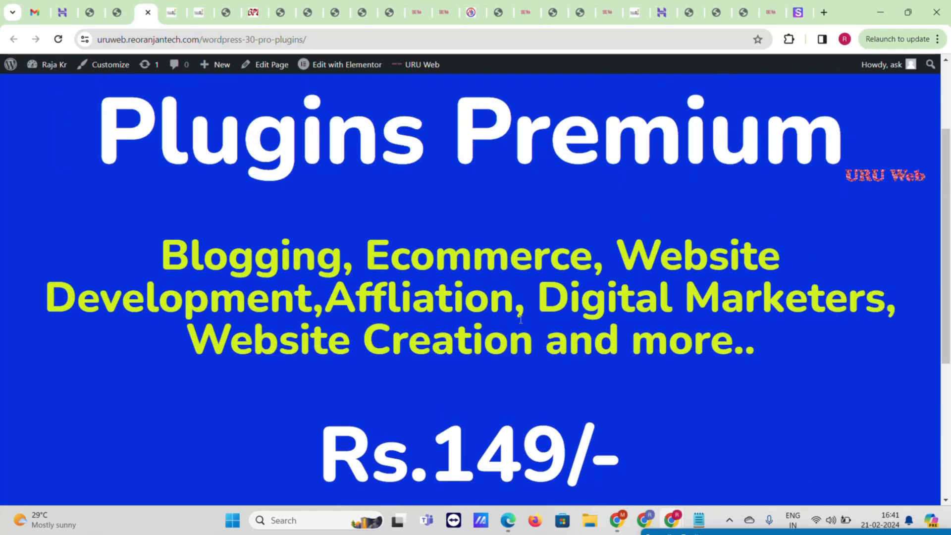
pyautogui.click(123, 3)
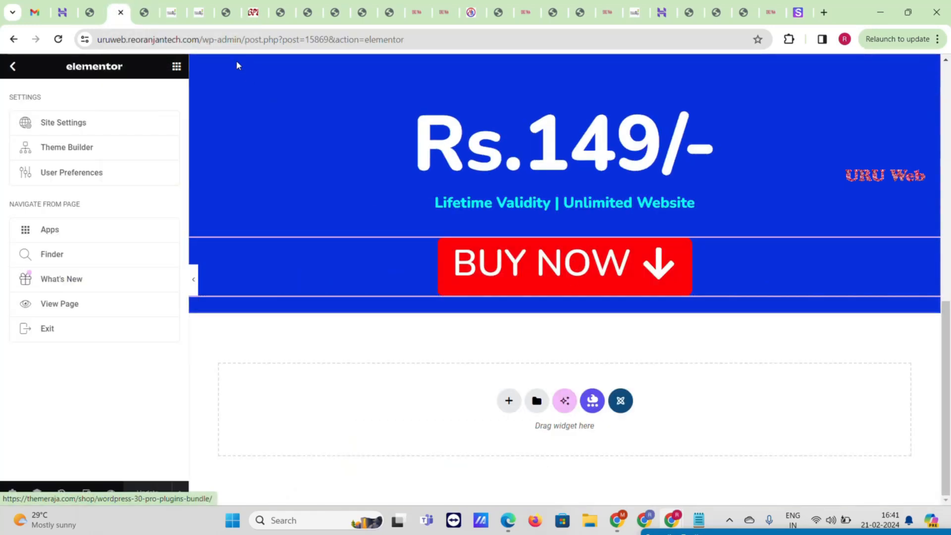
pyautogui.click(147, 5)
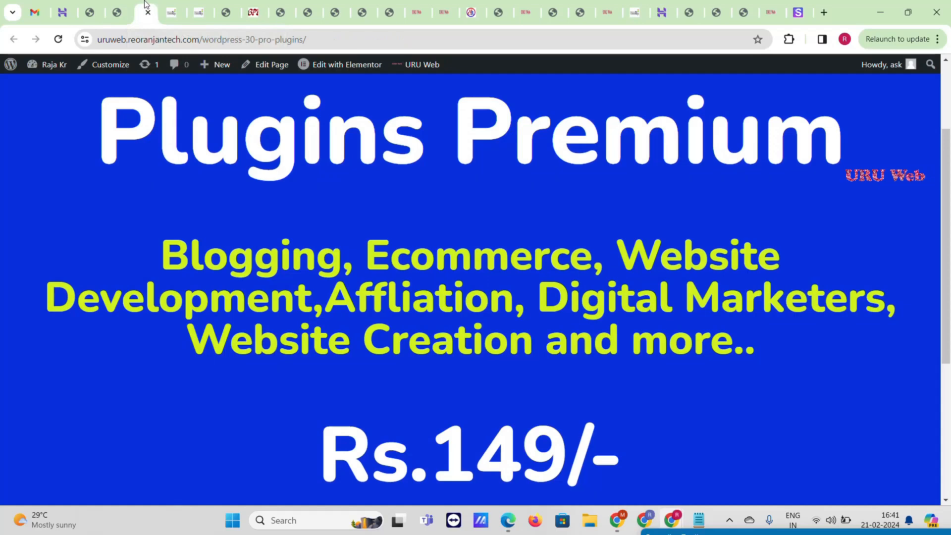
pyautogui.click(147, 12)
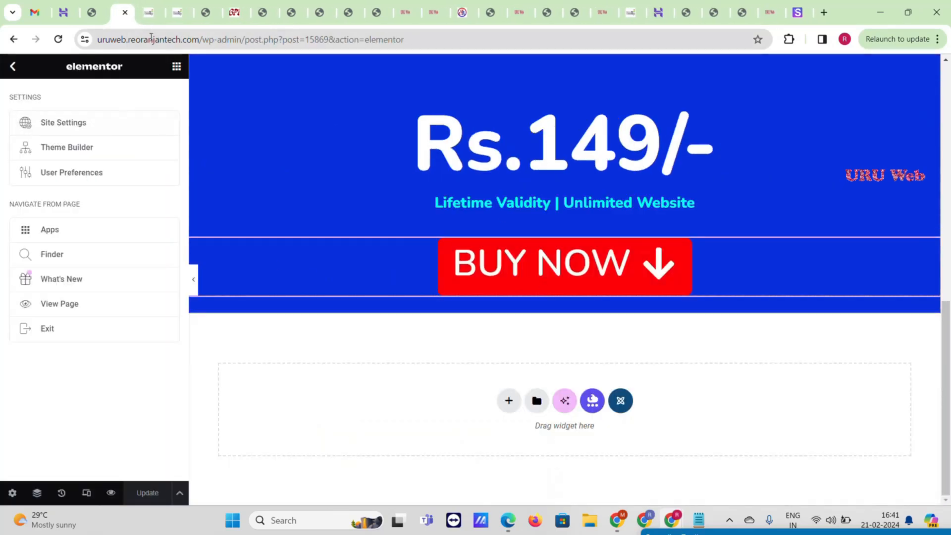
# - Copy the heading "These Top Plugins are Must have for Your Wordrpess Website.. Check it Out" from the themeraja.com sales page
pyautogui.click(146, 6)
pyautogui.scroll(-5, 586, 322)
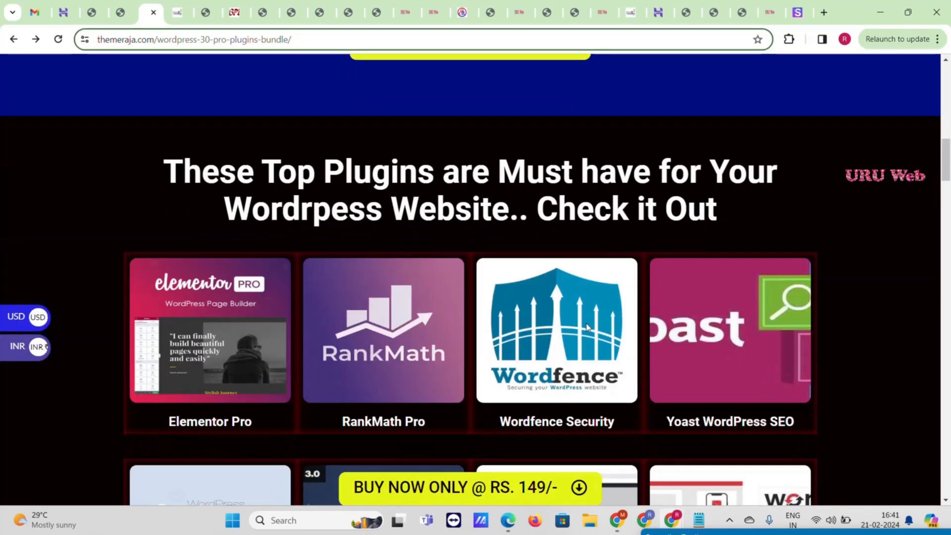
pyautogui.moveTo(174, 165); pyautogui.dragTo(866, 189)
pyautogui.hotkey('ctrl', 'c')
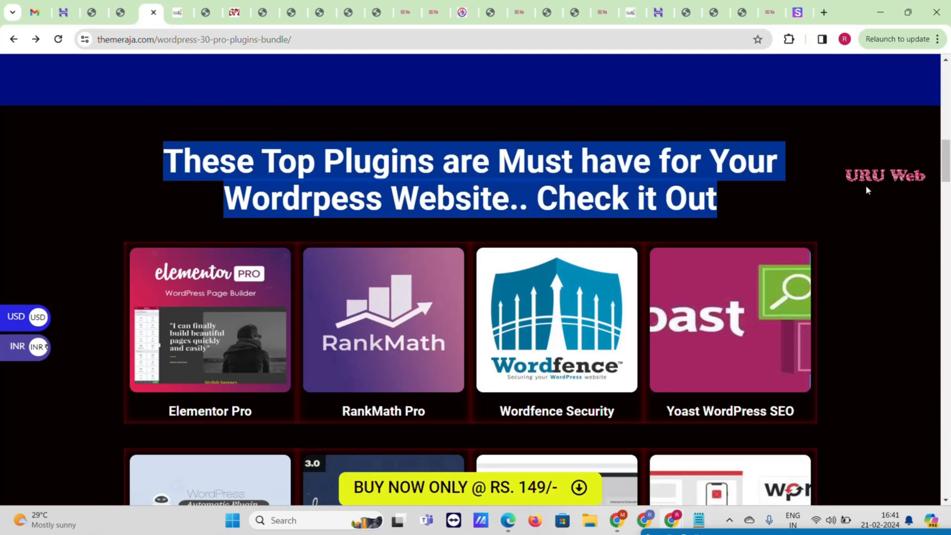
# - Return to the Elementor editor and add a single-column container below the BUY NOW section with a 1372 px minimum height
pyautogui.click(117, 4)
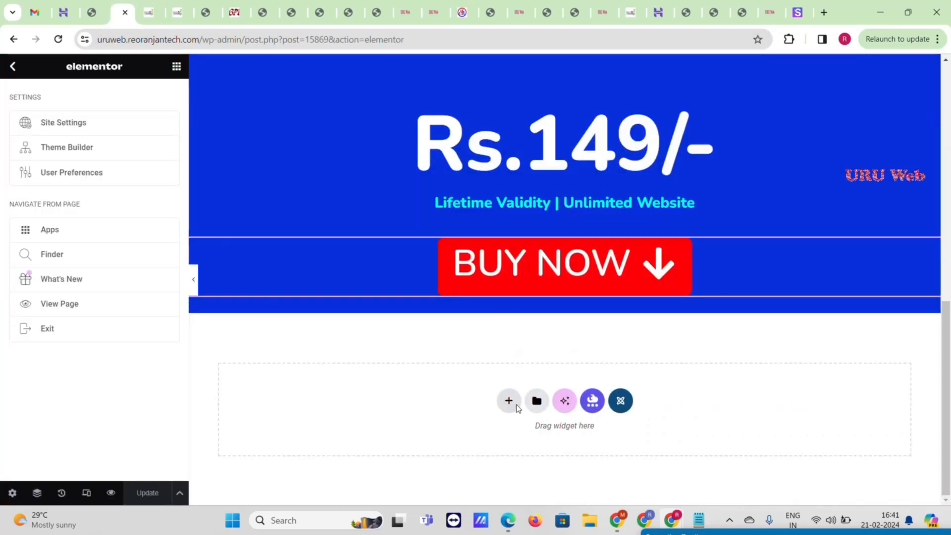
pyautogui.click(516, 406)
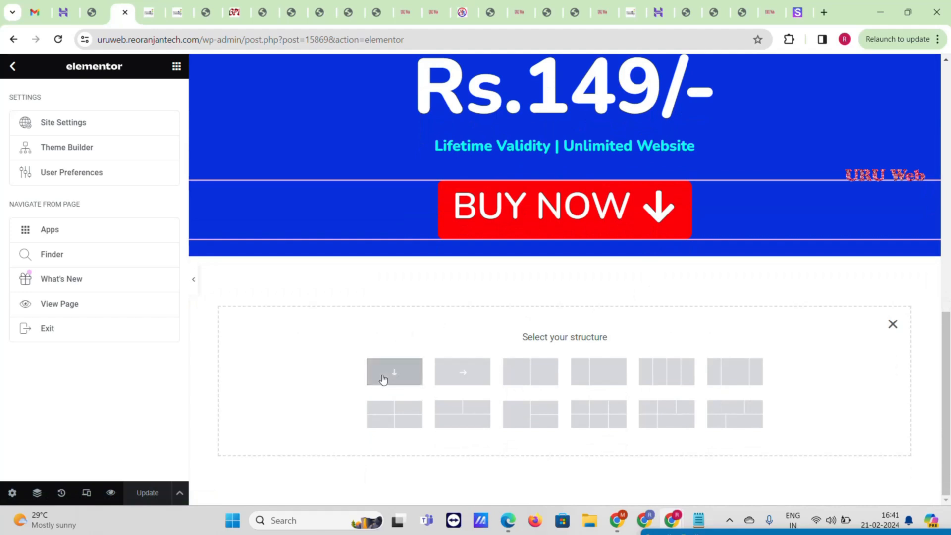
pyautogui.click(383, 379)
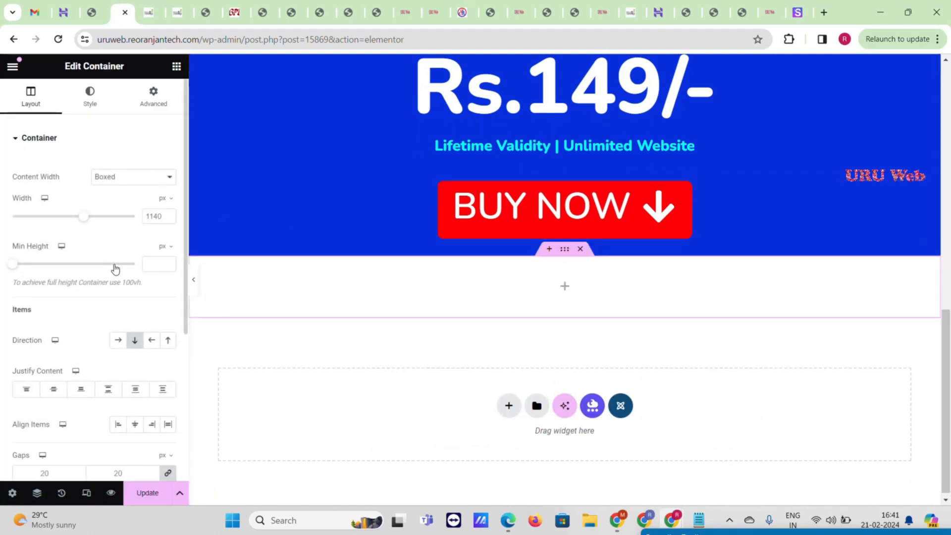
pyautogui.moveTo(115, 269); pyautogui.dragTo(123, 244)
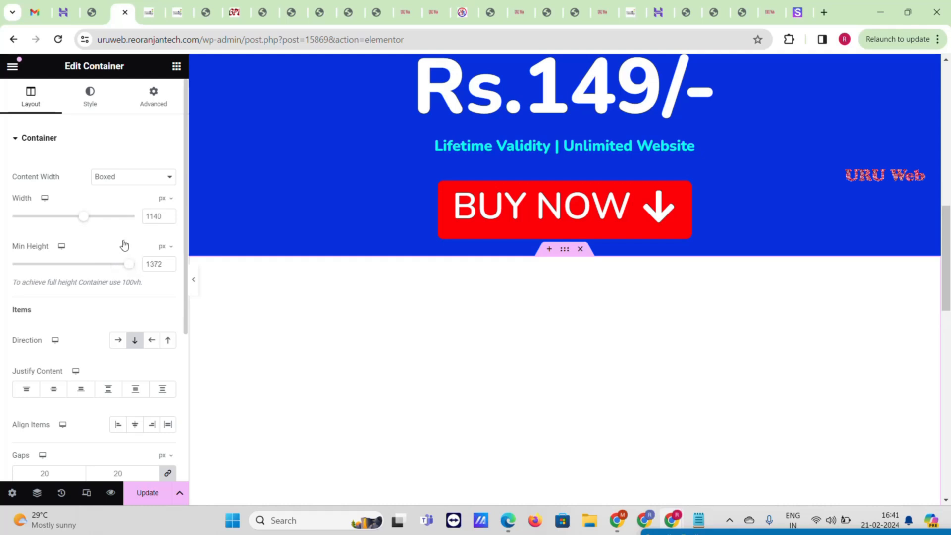
# - Give the new container a classic background in very dark red (#1A0101)
pyautogui.click(99, 112)
pyautogui.click(117, 194)
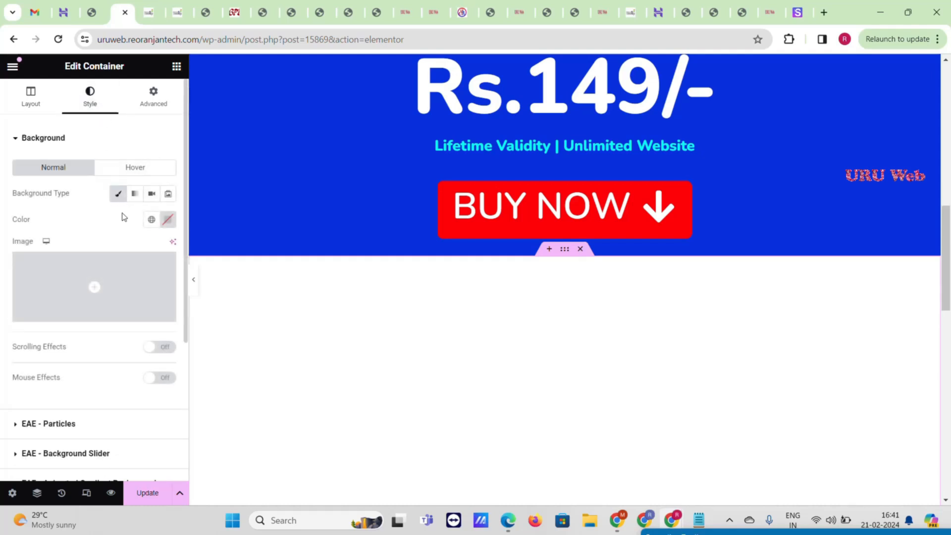
pyautogui.click(168, 219)
pyautogui.click(159, 270)
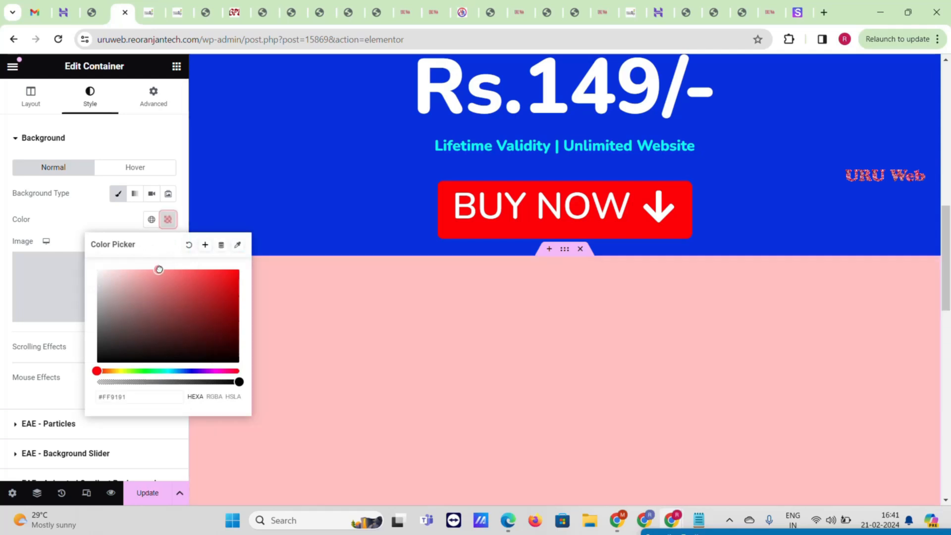
pyautogui.moveTo(198, 325); pyautogui.dragTo(230, 353)
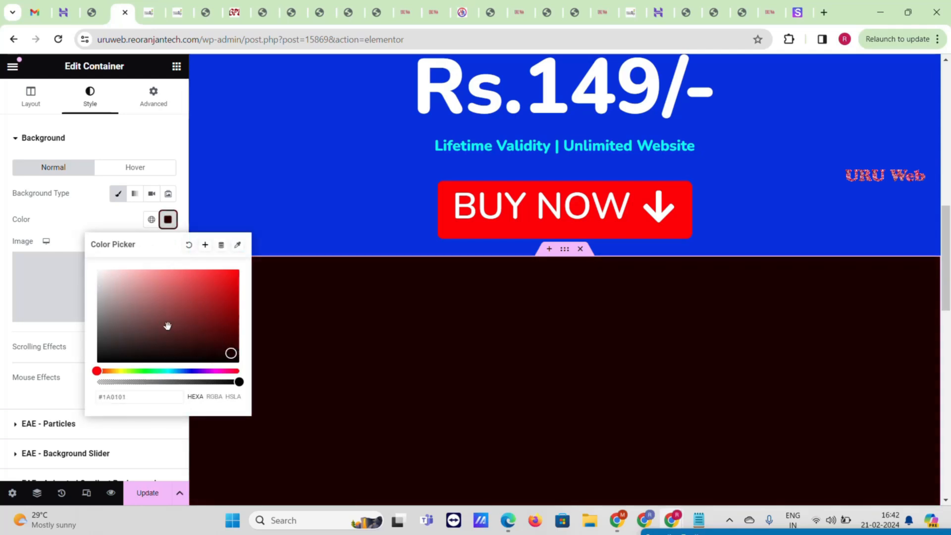
pyautogui.click(2, 349)
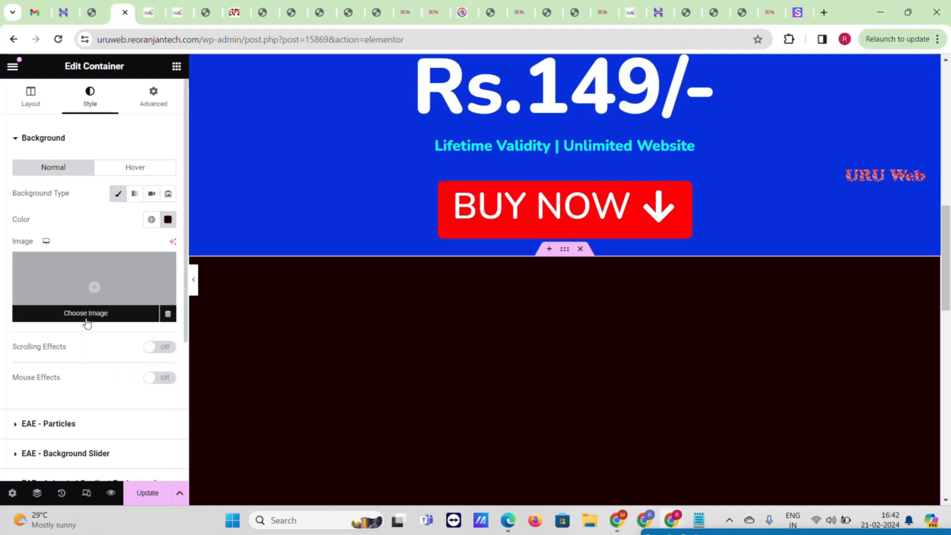
# - Place a Spacer widget at the start of the dark container
pyautogui.scroll(-1, 80, 198)
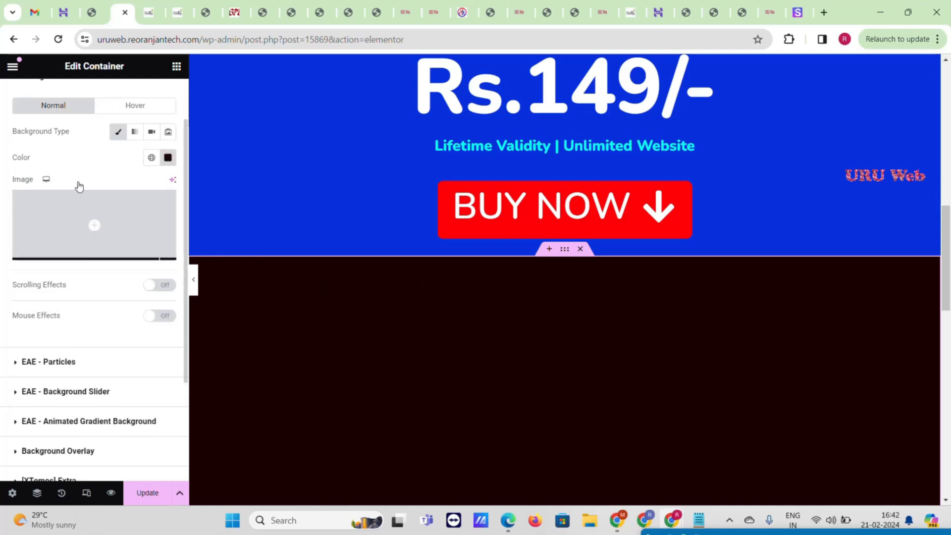
pyautogui.click(176, 67)
pyautogui.scroll(-15, 106, 352)
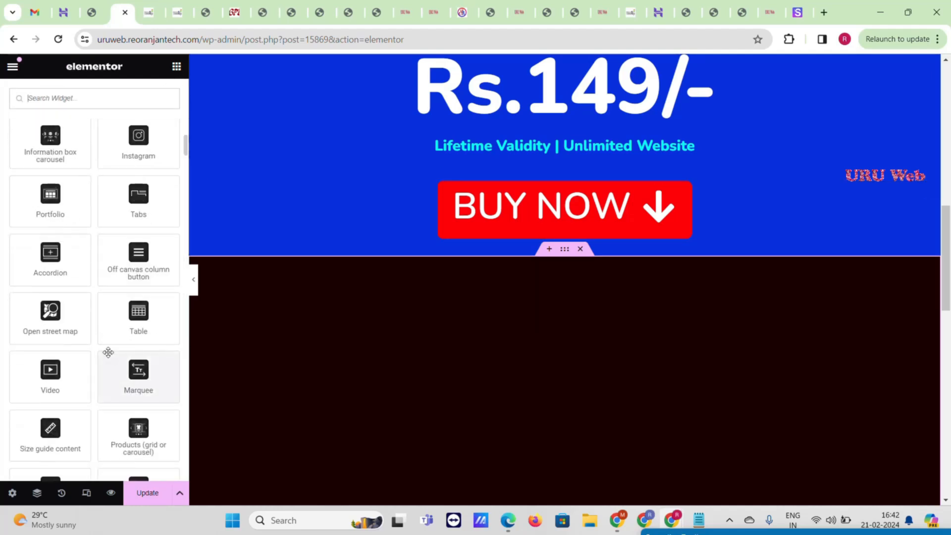
pyautogui.scroll(10, 99, 353)
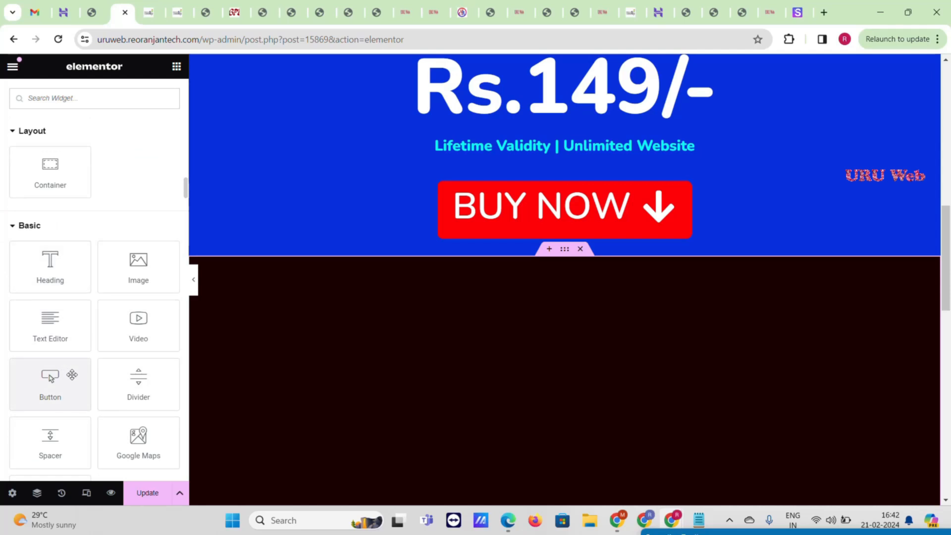
pyautogui.moveTo(53, 438); pyautogui.dragTo(567, 292)
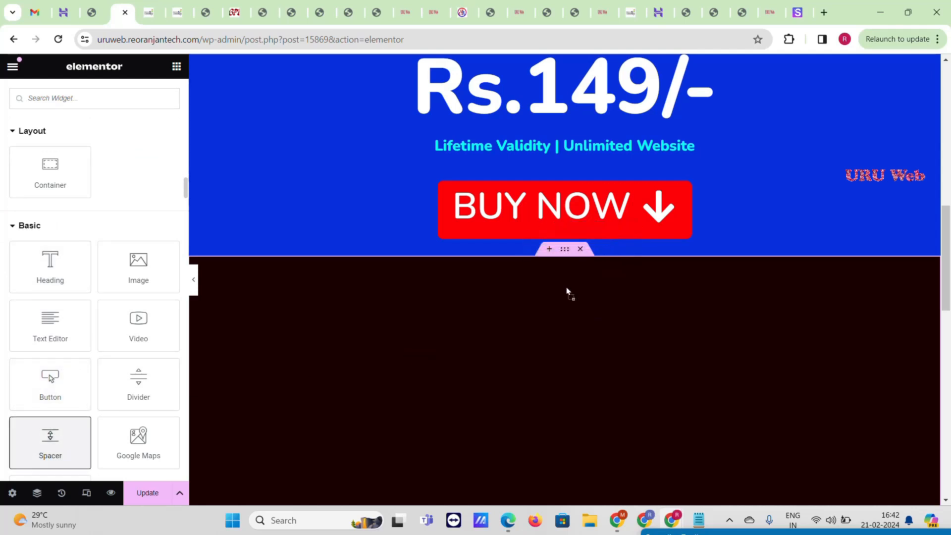
# - Add a Heading below the spacer and paste "These Top Plugins are Must have for Your Wordrpess Website.. Check it Out" as its title
pyautogui.click(176, 66)
pyautogui.scroll(-14, 80, 221)
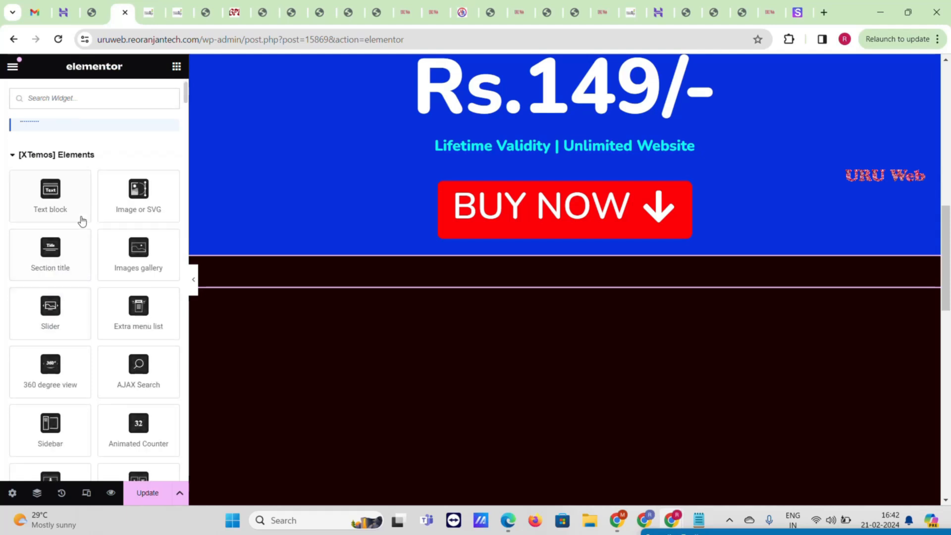
pyautogui.scroll(-10, 79, 223)
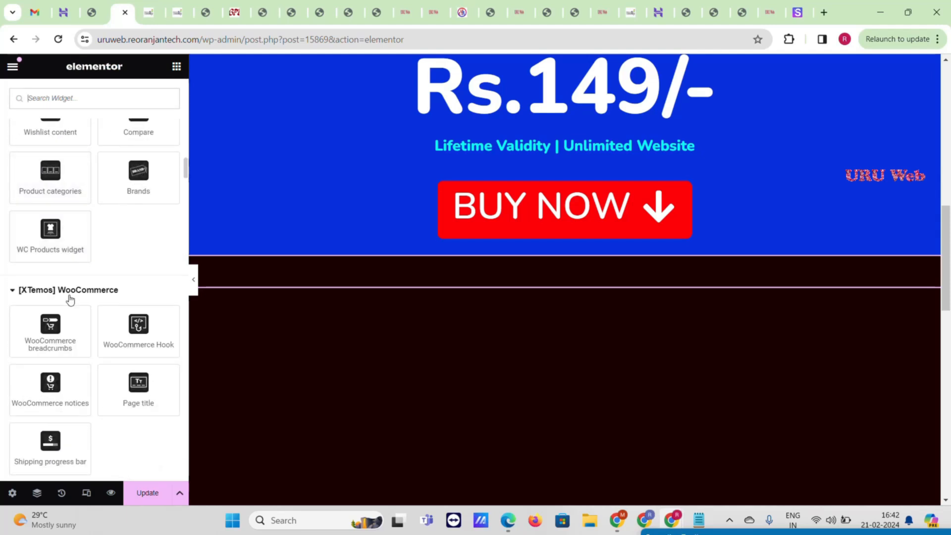
pyautogui.moveTo(50, 249); pyautogui.dragTo(6, 330)
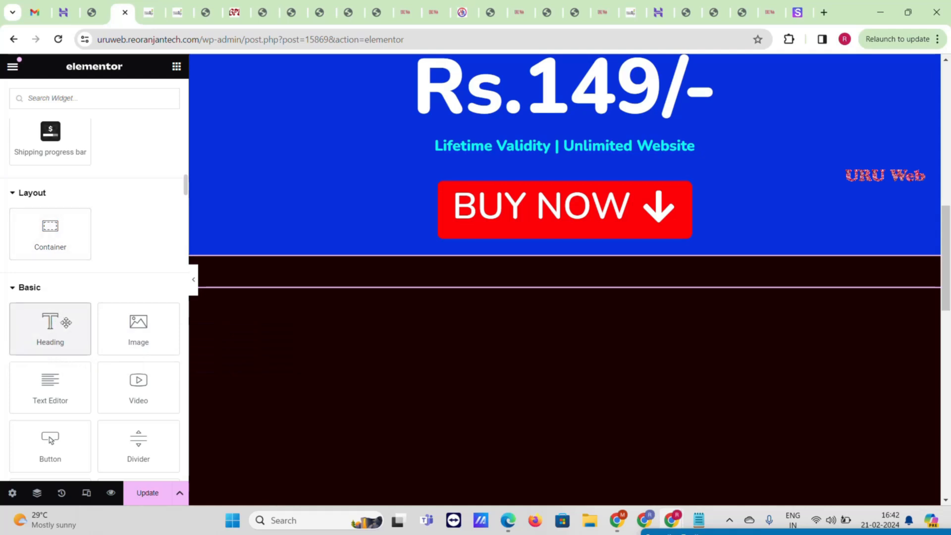
pyautogui.moveTo(63, 322); pyautogui.dragTo(489, 299)
pyautogui.tripleClick(88, 192)
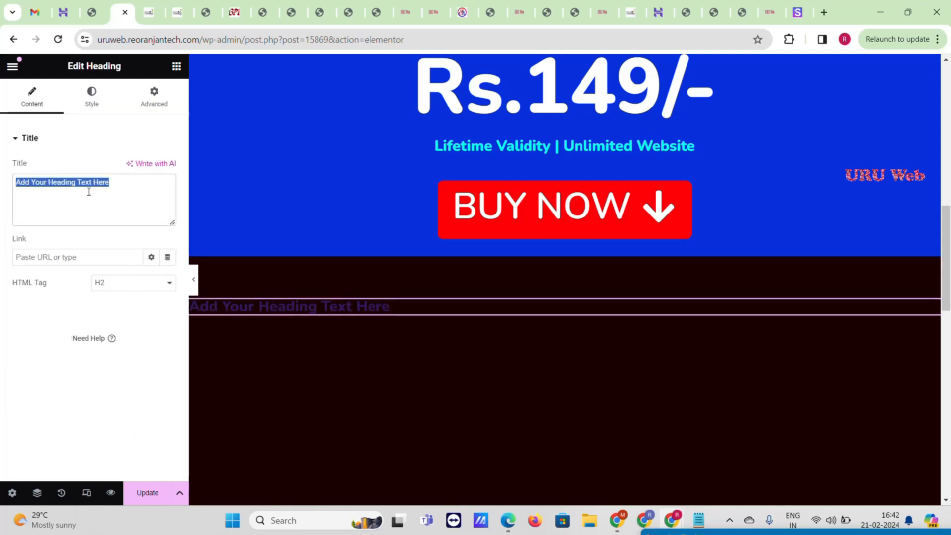
pyautogui.hotkey('ctrl', 'v')
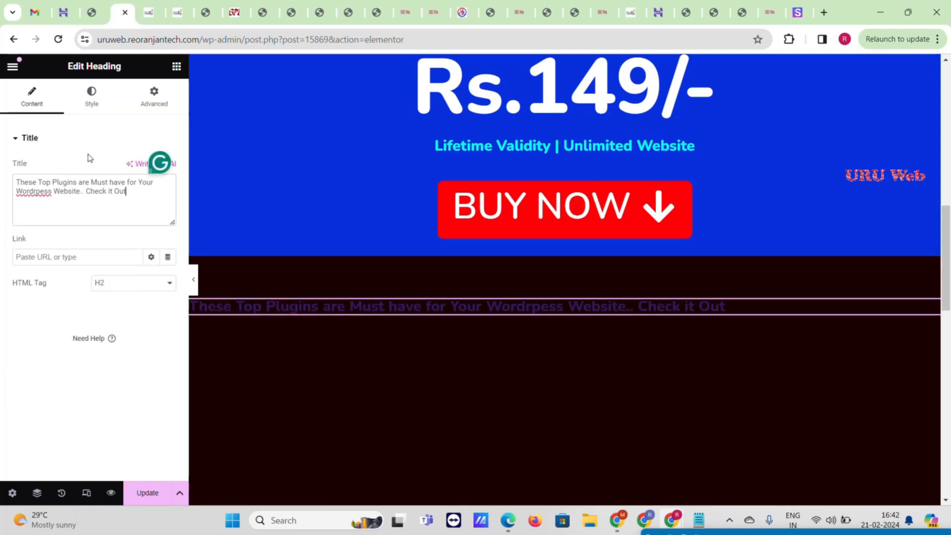
# - Center the top plugins heading and colour its text white (#FFFFFF)
pyautogui.click(88, 103)
pyautogui.click(134, 167)
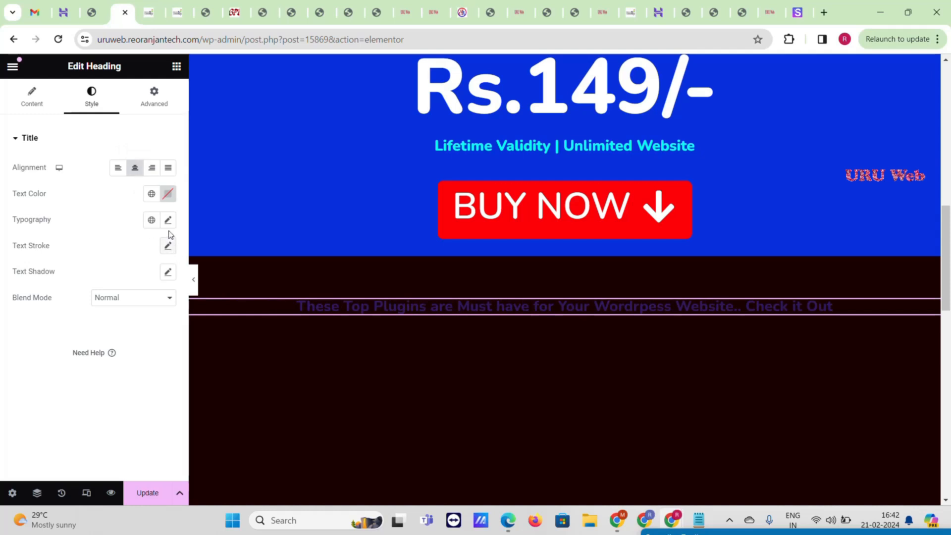
pyautogui.click(168, 193)
pyautogui.write('#FFFFFF')
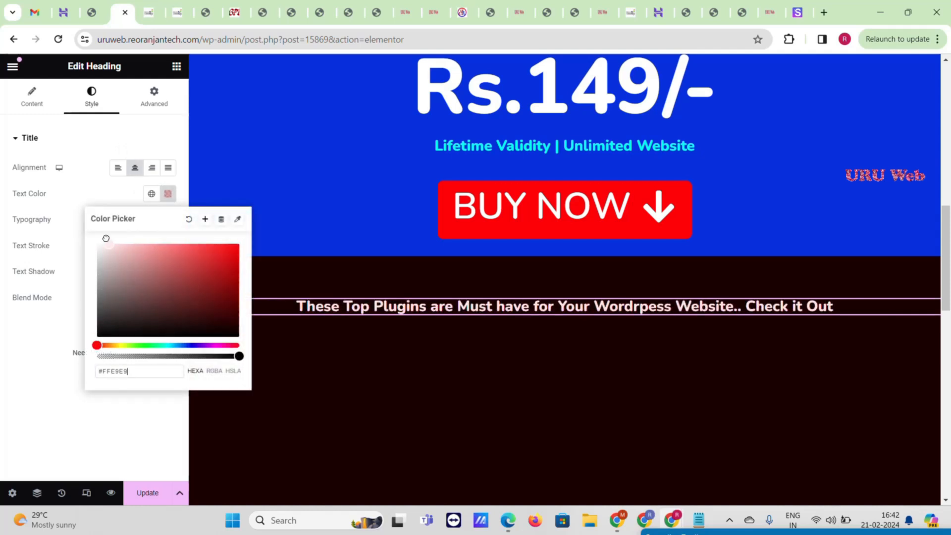
pyautogui.click(79, 237)
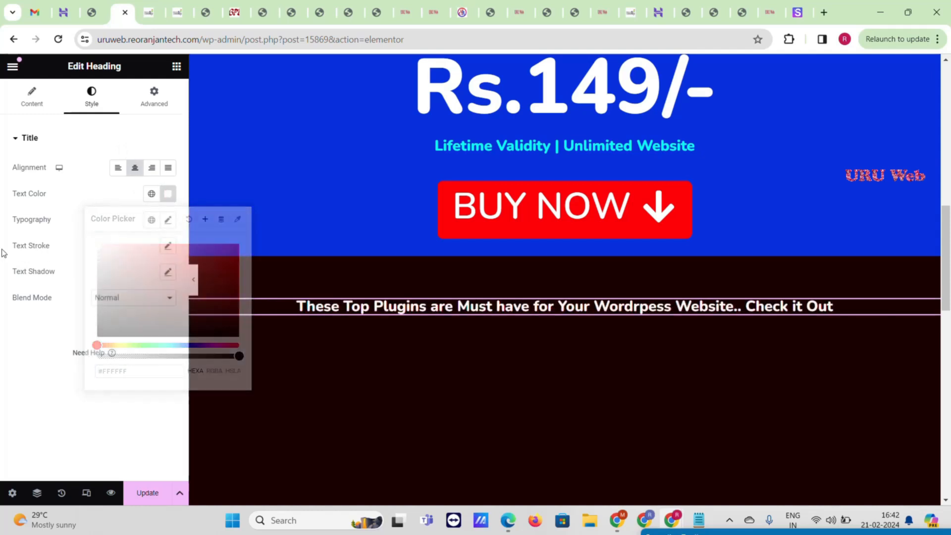
# - Set the top plugins heading's font size to 54 px
pyautogui.click(168, 220)
pyautogui.click(50, 317)
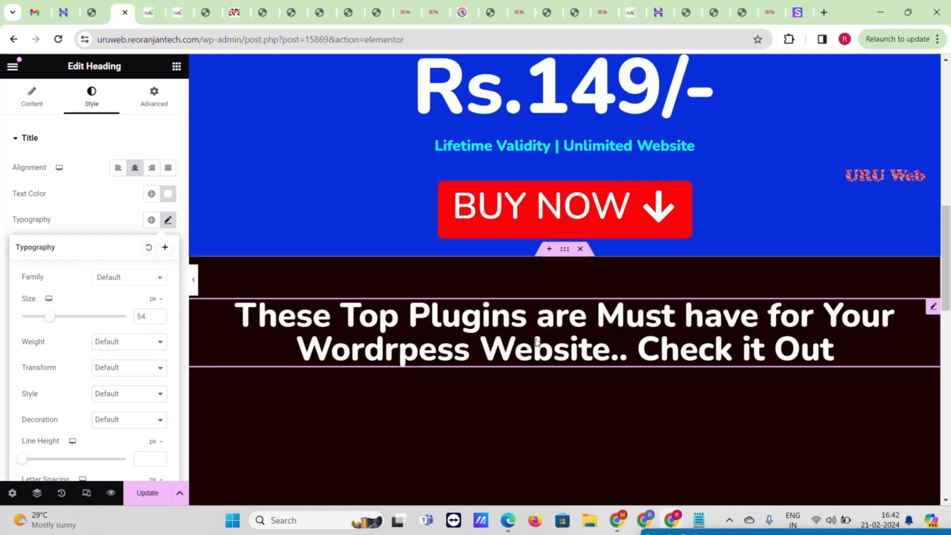
pyautogui.scroll(1, 461, 255)
pyautogui.scroll(-2, 461, 255)
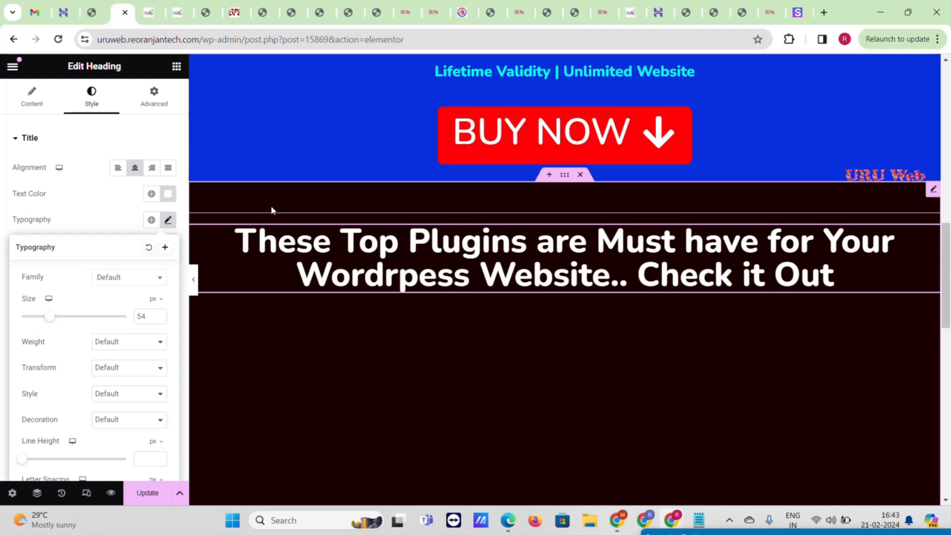
# - Copy the plugin name "Elementor Pro" from the themeraja.com sales page and return to the Elementor editor
pyautogui.click(148, 7)
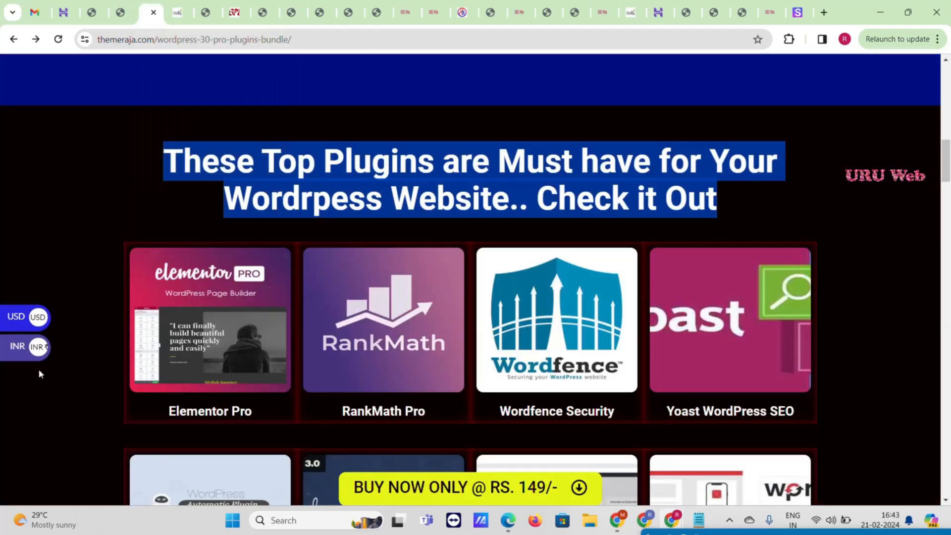
pyautogui.moveTo(152, 419); pyautogui.dragTo(243, 415)
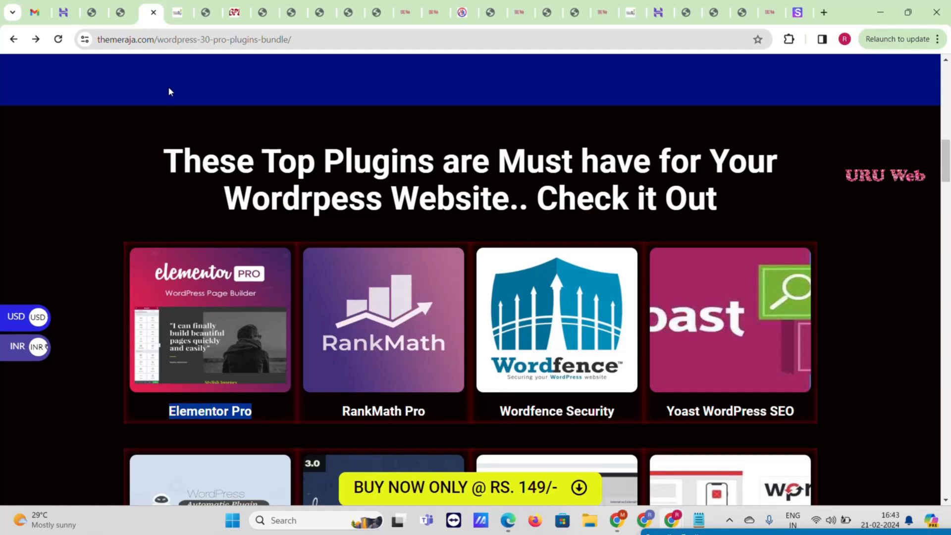
pyautogui.click(135, 7)
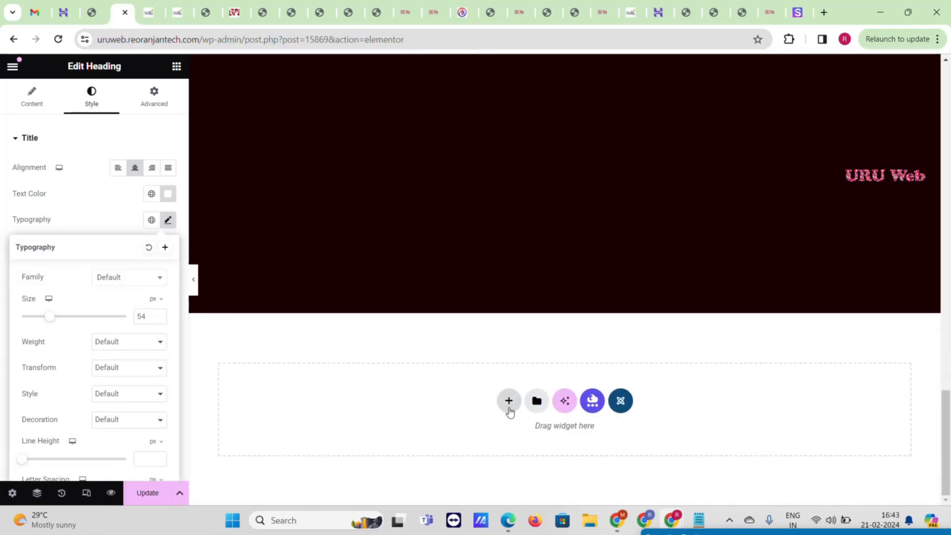
# - Add a four-column container and move it into the dark container directly under the top plugins heading
pyautogui.click(509, 401)
pyautogui.scroll(-1, 715, 390)
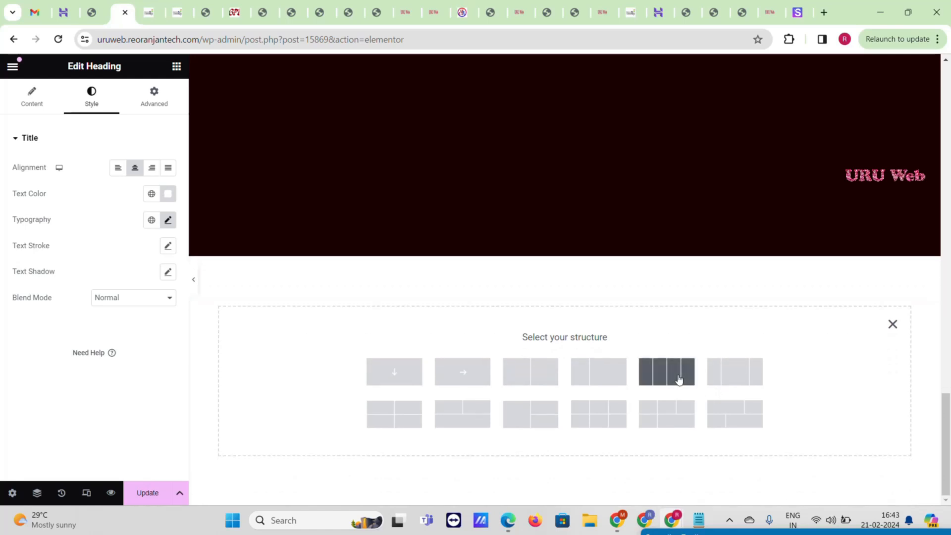
pyautogui.click(679, 380)
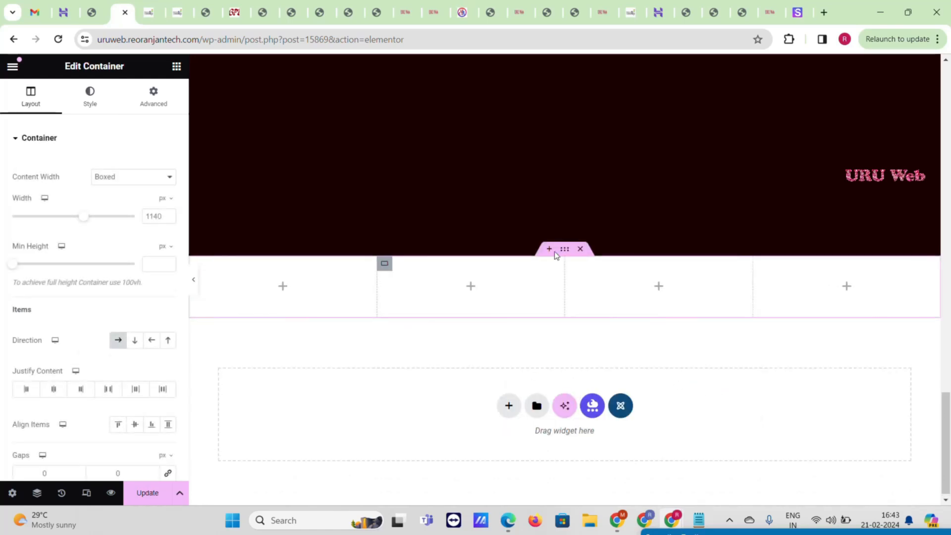
pyautogui.scroll(8, 482, 253)
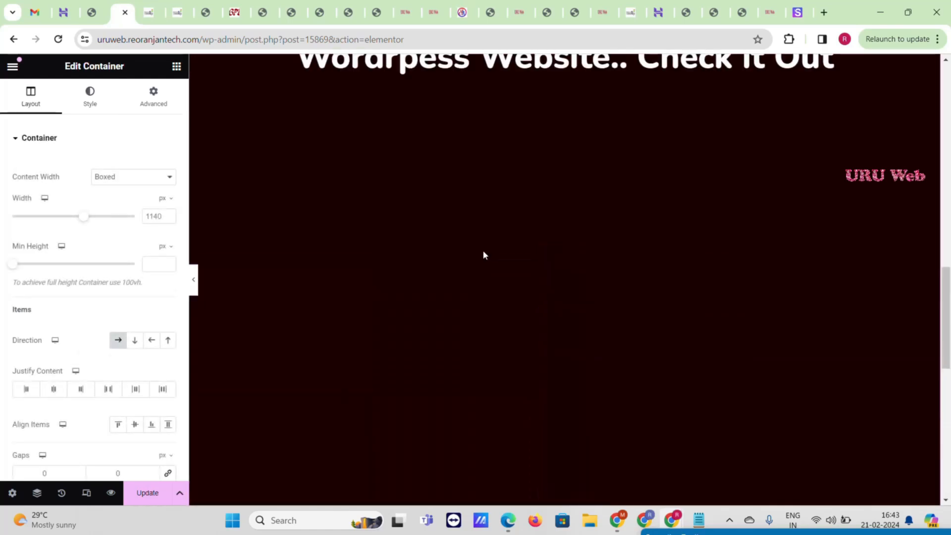
pyautogui.scroll(-1, 462, 319)
pyautogui.scroll(-2, 468, 234)
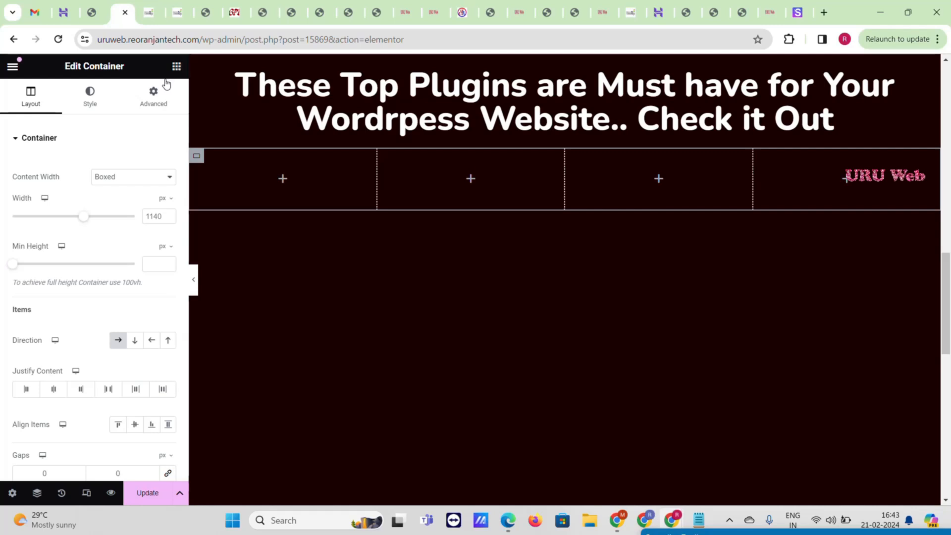
# - Place an Image widget in the first column of the four-column container
pyautogui.scroll(-10, 107, 322)
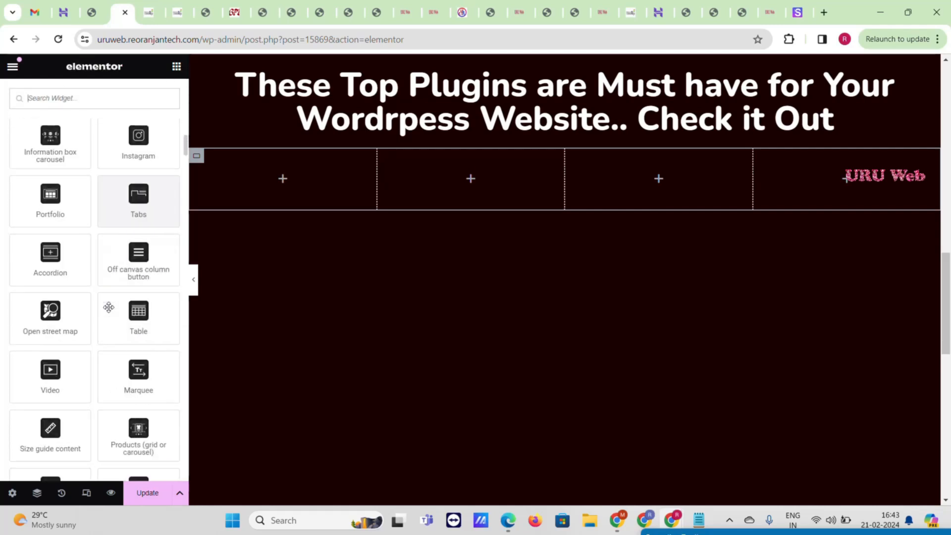
pyautogui.scroll(-10, 108, 307)
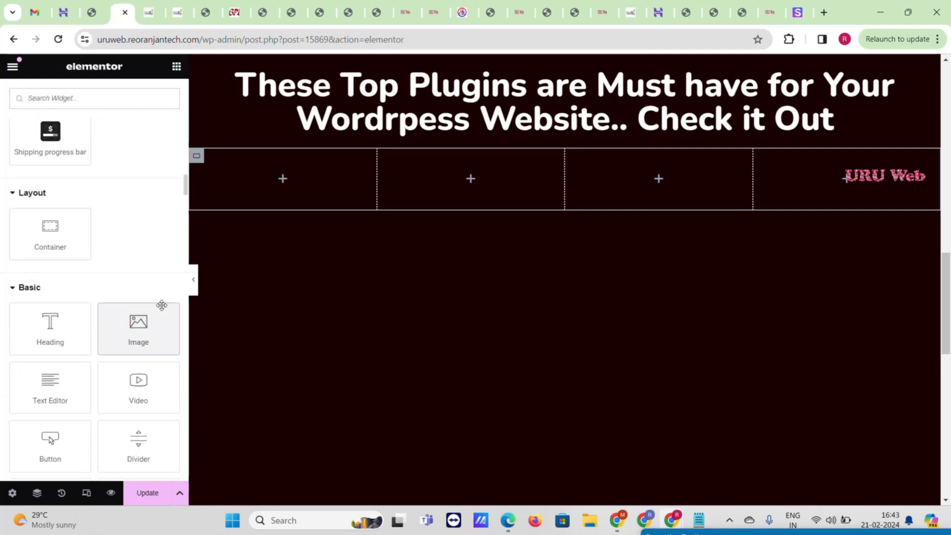
pyautogui.moveTo(161, 304); pyautogui.dragTo(243, 158)
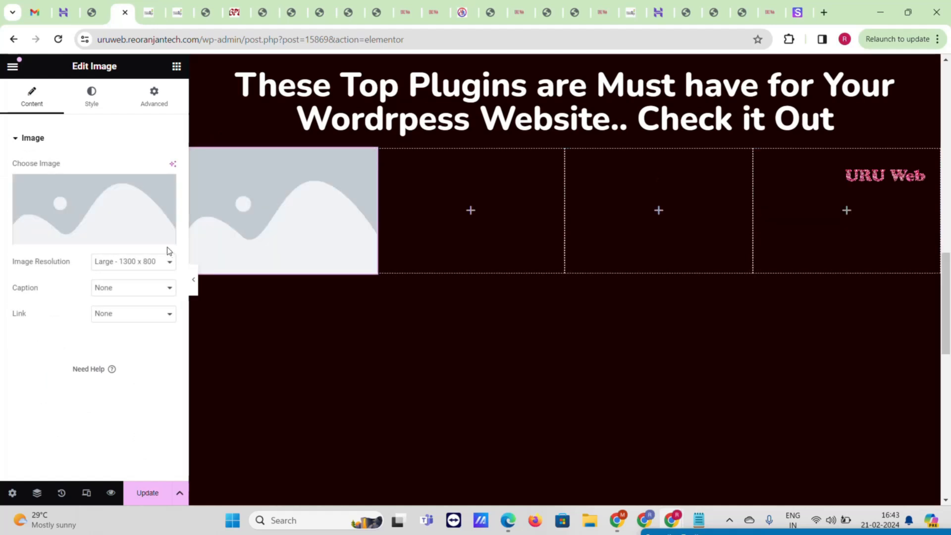
# - Add a Heading widget below the image placeholder in the first column
pyautogui.click(177, 67)
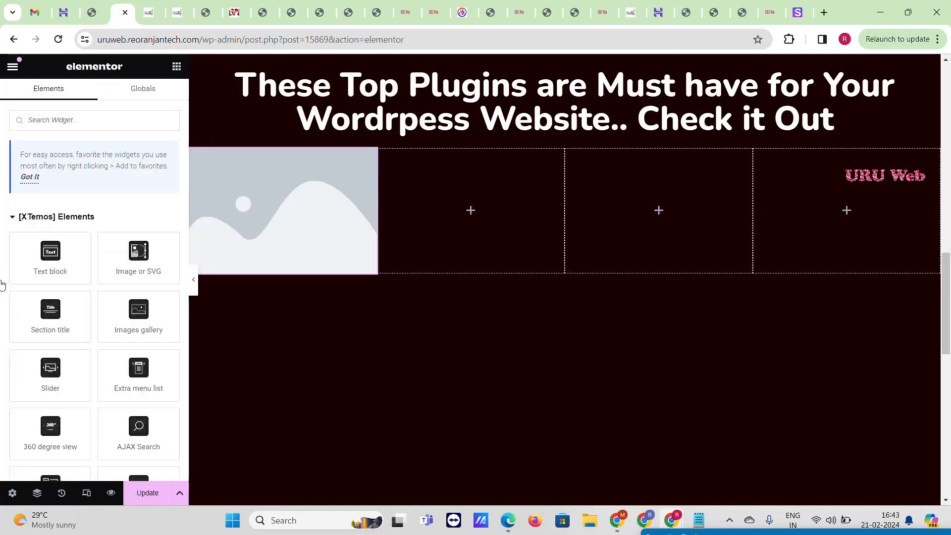
pyautogui.scroll(-10, 10, 304)
pyautogui.scroll(-10, 16, 303)
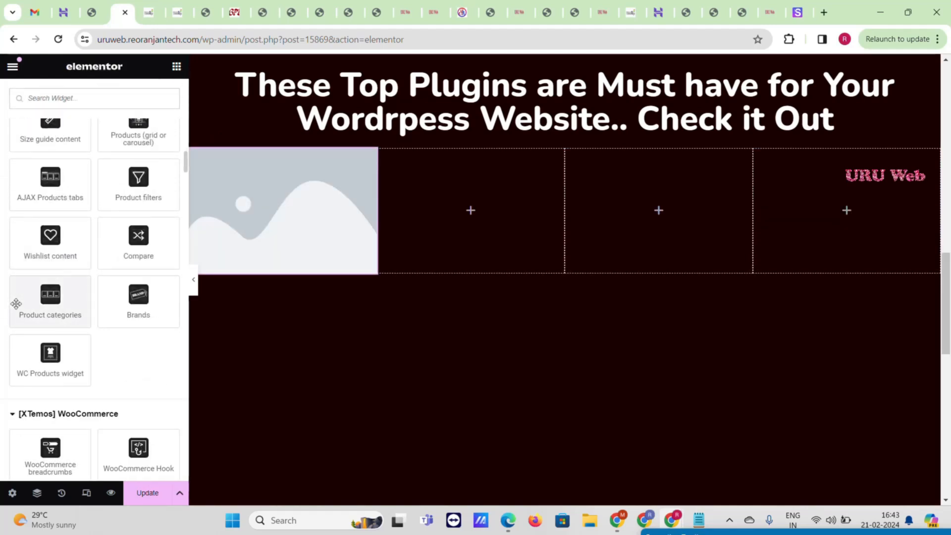
pyautogui.moveTo(56, 317); pyautogui.dragTo(247, 261)
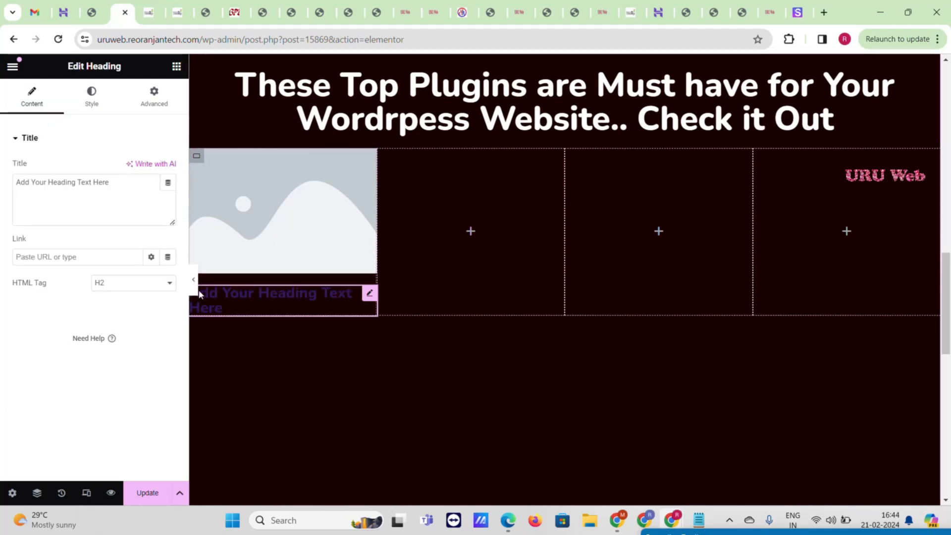
# - Copy the plugin name "Elementor Pro" from the themeraja.com page and paste it as the first-column heading's title in the Elementor editor
pyautogui.click(147, 6)
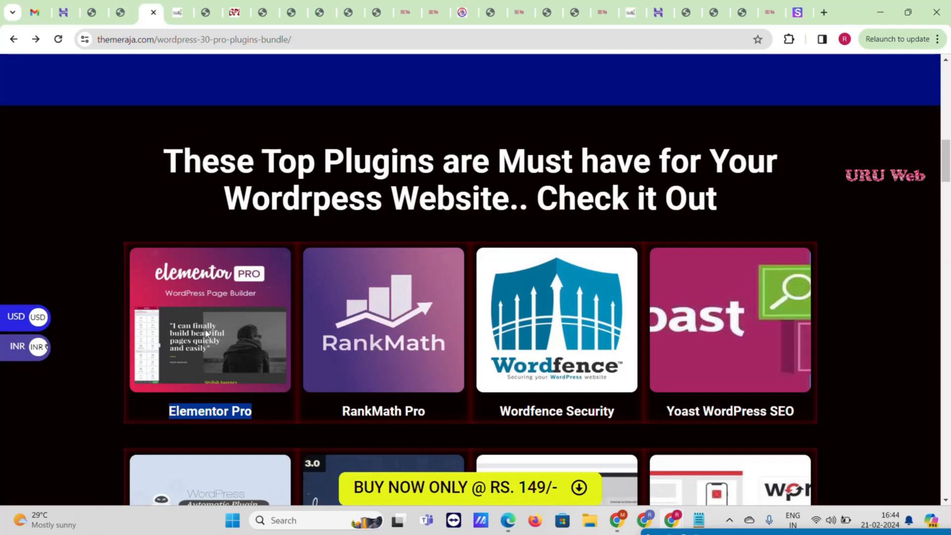
pyautogui.rightClick(197, 416)
pyautogui.click(241, 261)
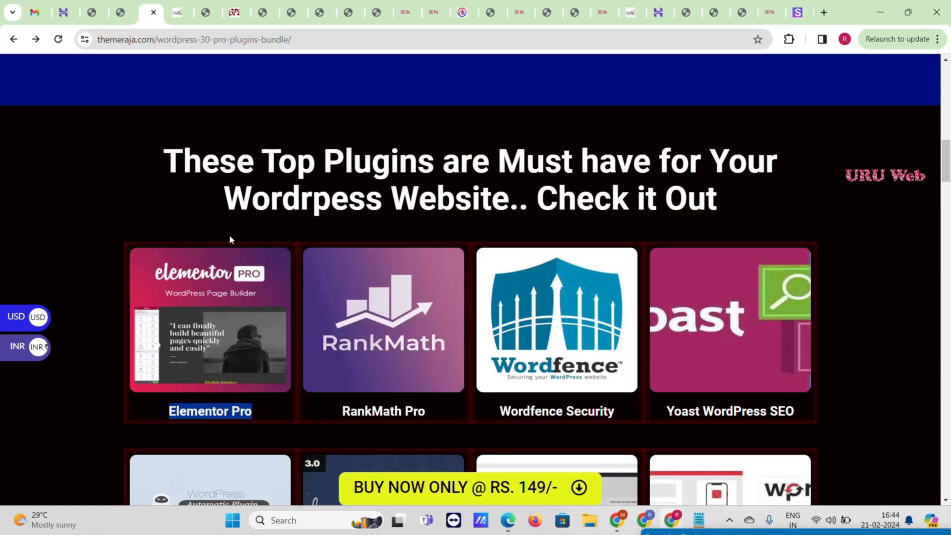
pyautogui.click(119, 9)
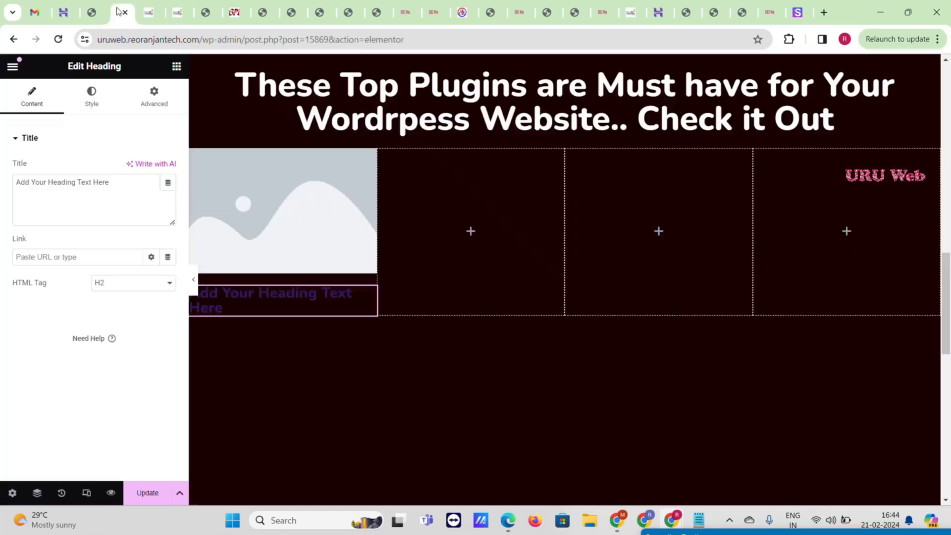
pyautogui.doubleClick(72, 205)
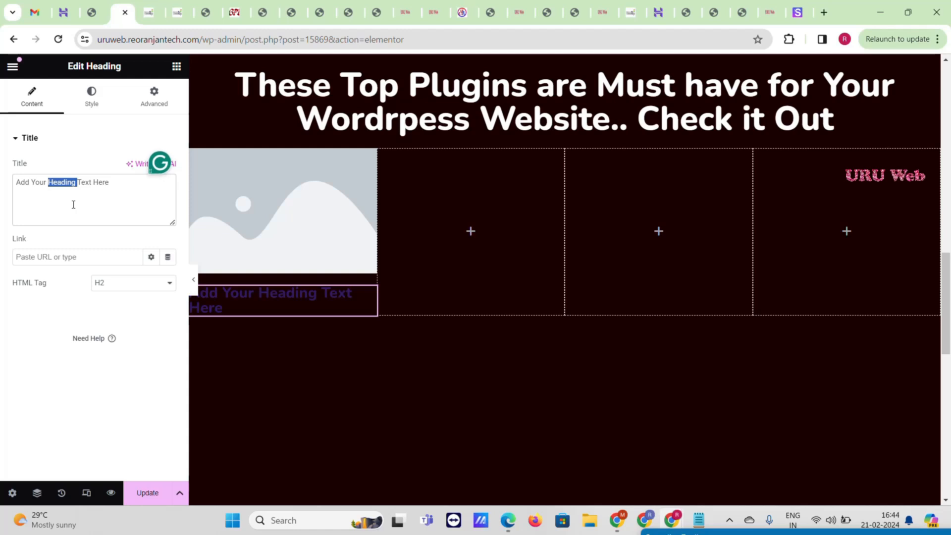
pyautogui.hotkey('ctrl', 'a')
pyautogui.hotkey('ctrl', 'v')
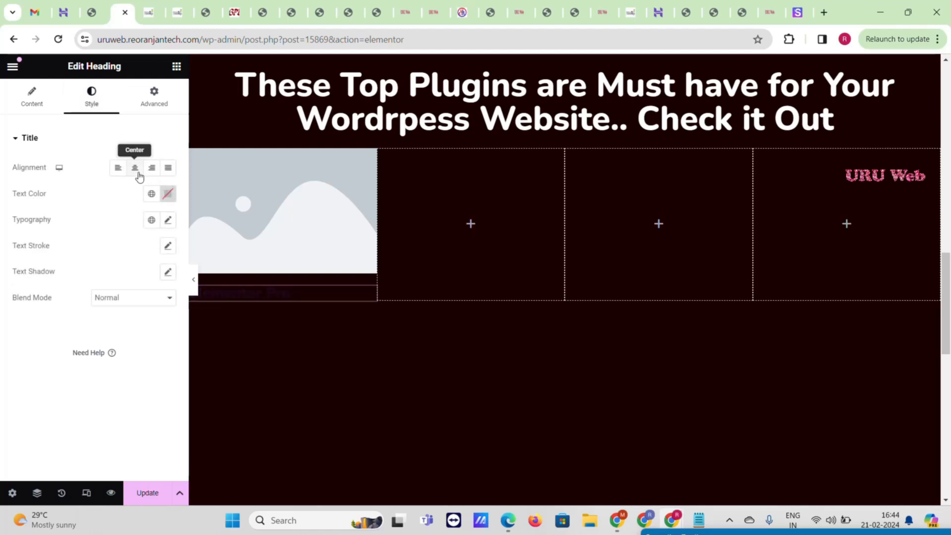
# - Style the Elementor Pro heading as centred white (#FFFFFF) text with a font size of 25 px
pyautogui.click(135, 167)
pyautogui.click(168, 194)
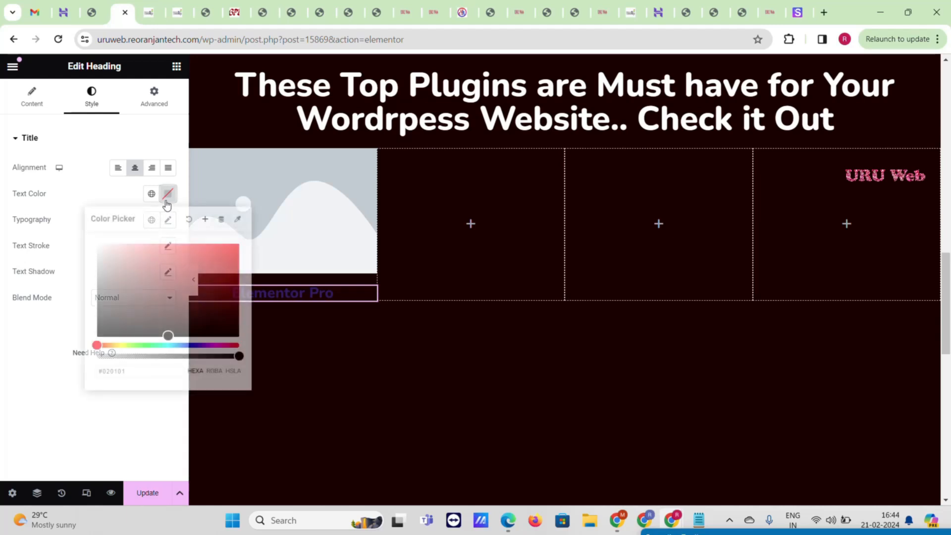
pyautogui.moveTo(120, 254); pyautogui.dragTo(86, 240)
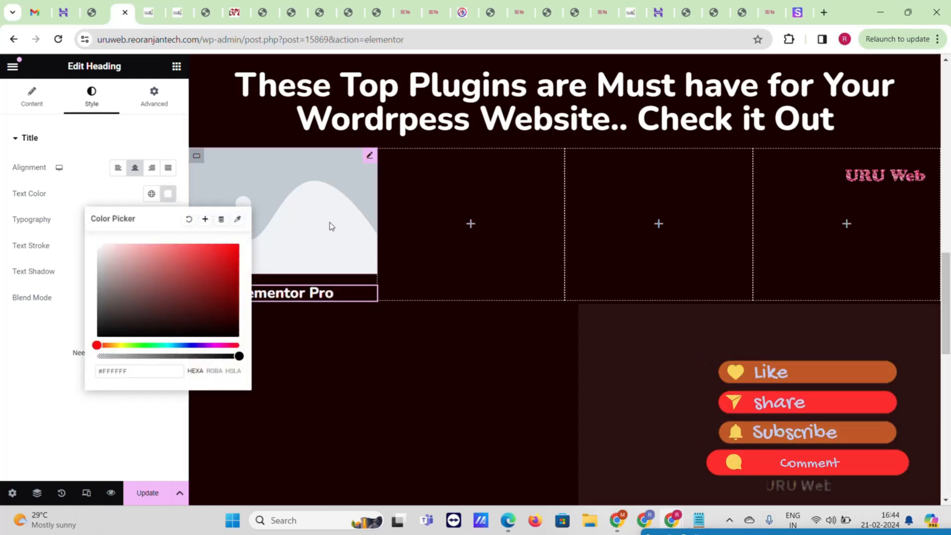
pyautogui.click(1, 202)
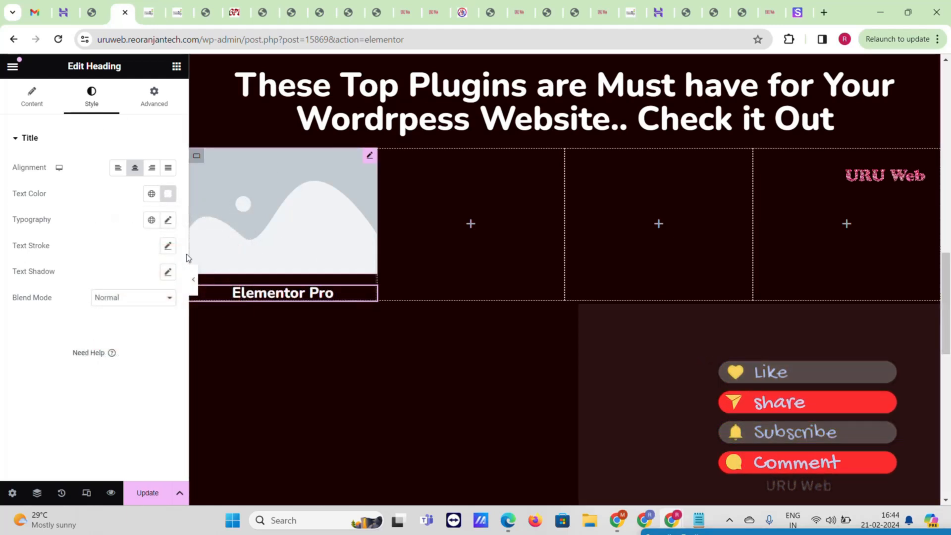
pyautogui.click(168, 220)
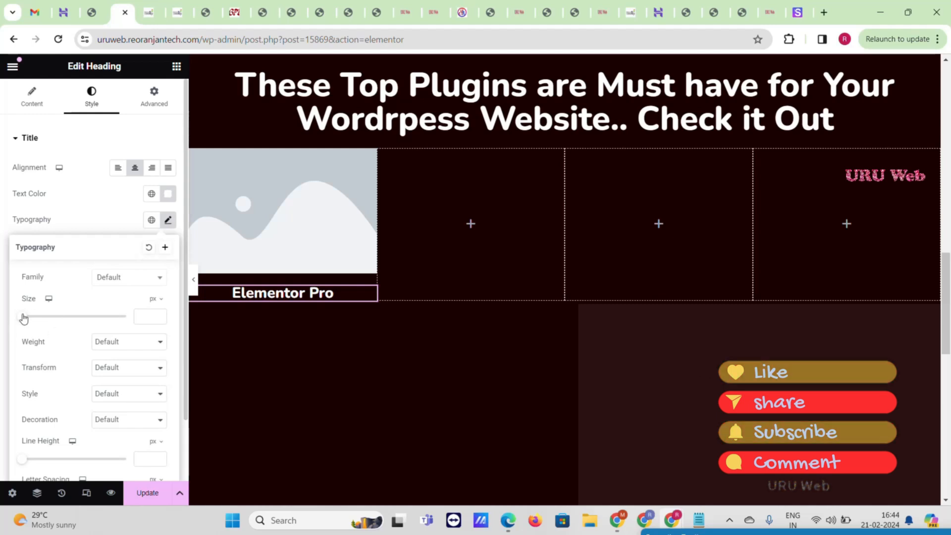
pyautogui.moveTo(22, 316)
pyautogui.mouseDown()
pyautogui.moveTo(40, 324)
pyautogui.moveTo(19, 323)
pyautogui.moveTo(34, 329)
pyautogui.mouseUp()
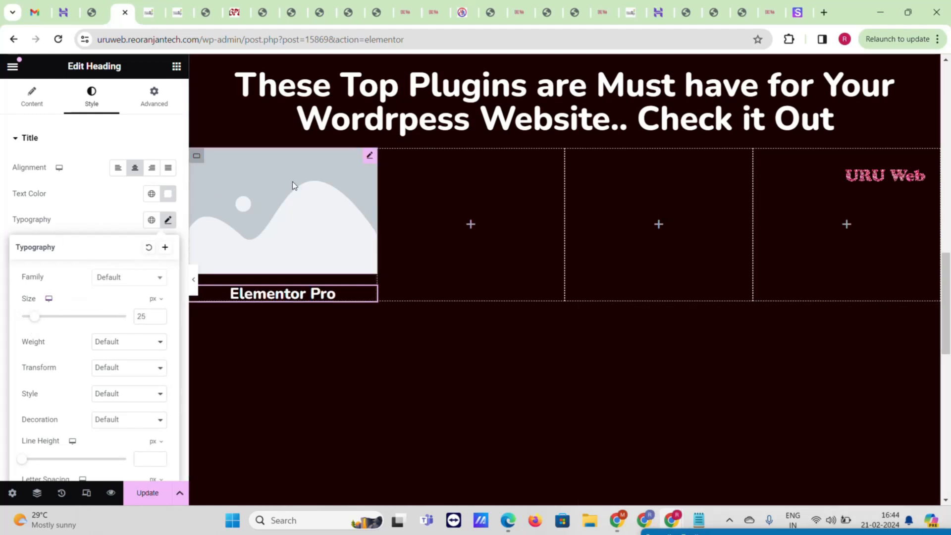
# - Set the height of the image placeholder in the first column to 218 px
pyautogui.click(370, 156)
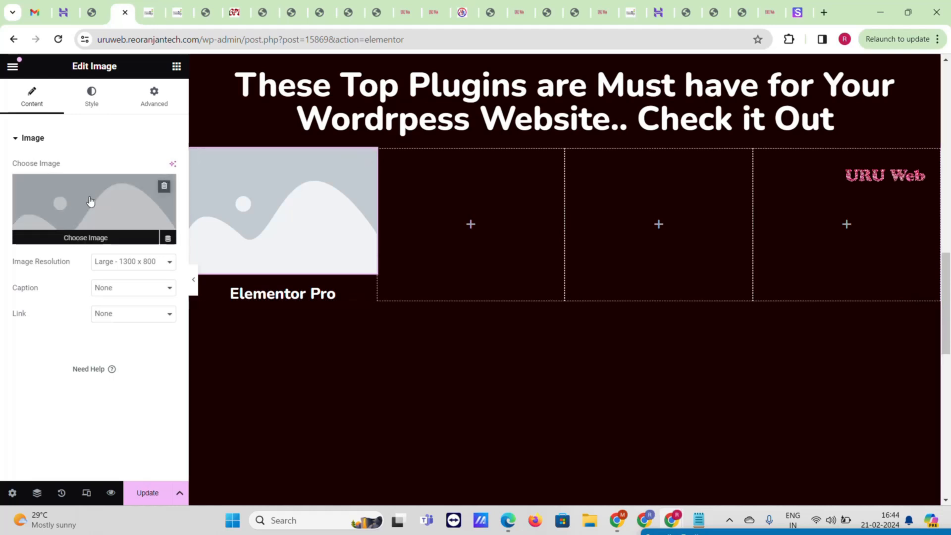
pyautogui.click(92, 102)
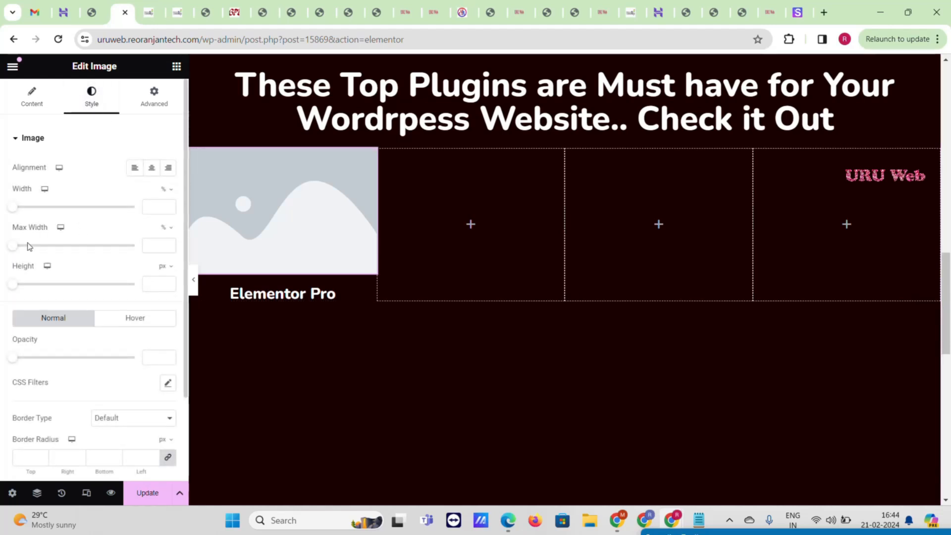
pyautogui.click(42, 284)
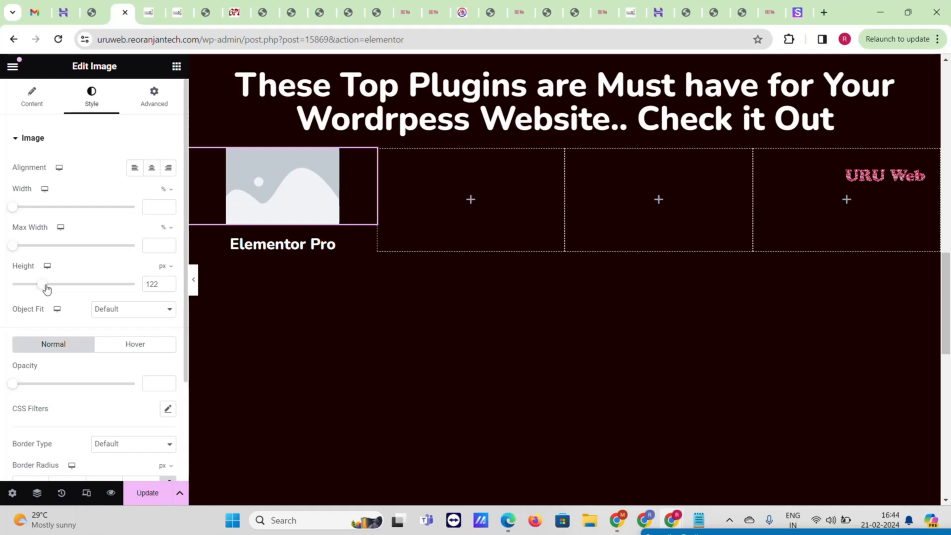
pyautogui.moveTo(46, 288); pyautogui.dragTo(65, 291)
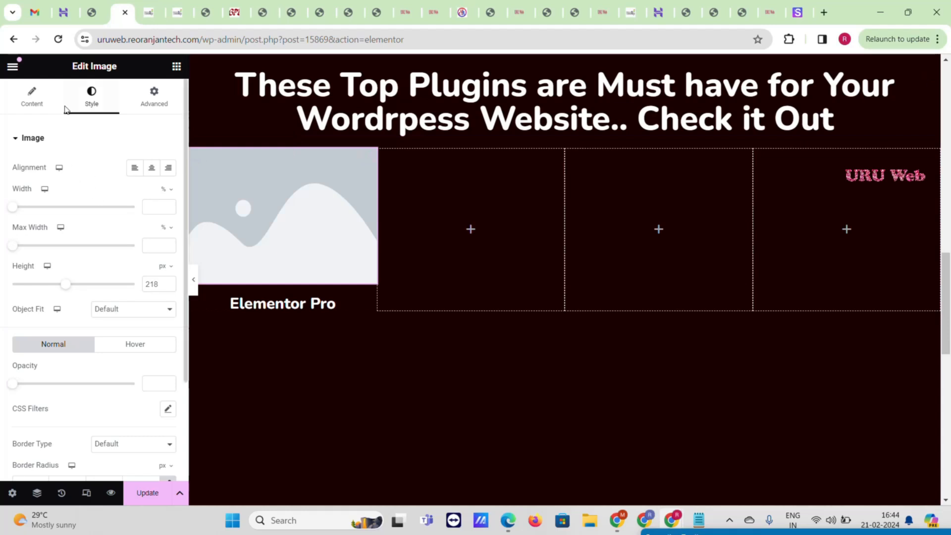
# - Replace the first column's placeholder with the Elementor Pro picture from the media library
pyautogui.click(30, 101)
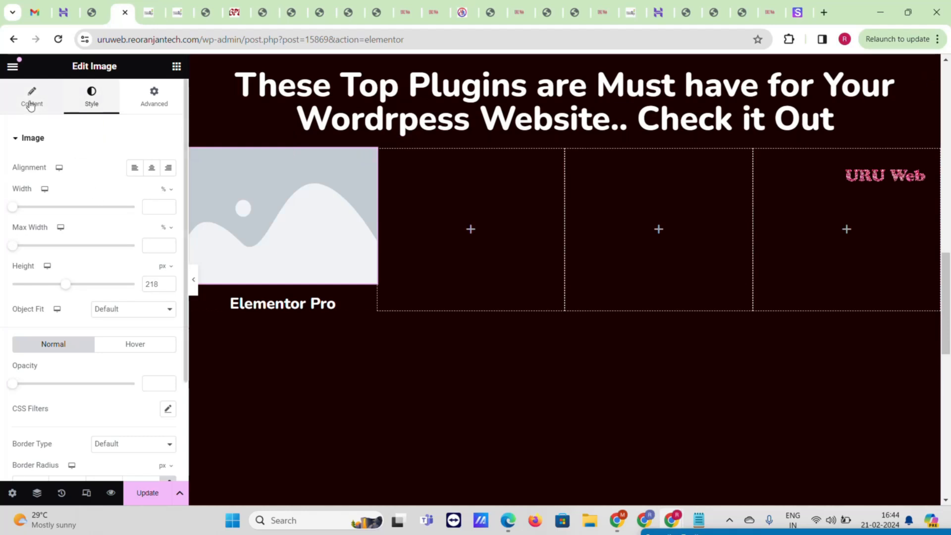
pyautogui.click(92, 114)
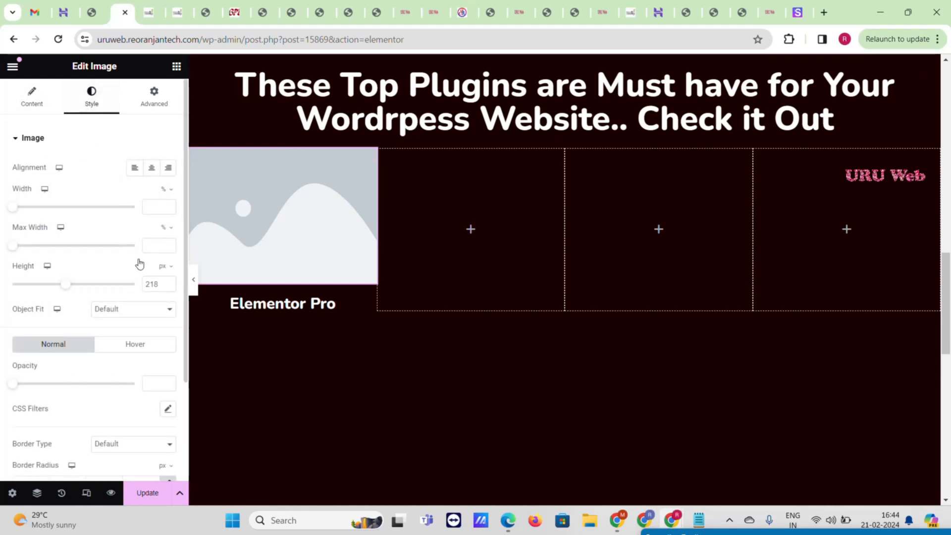
pyautogui.click(31, 99)
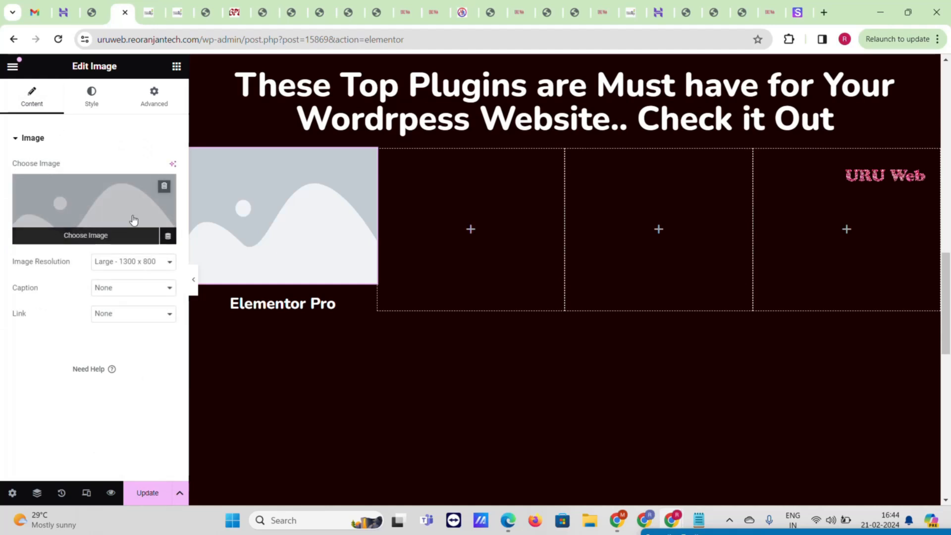
pyautogui.click(125, 199)
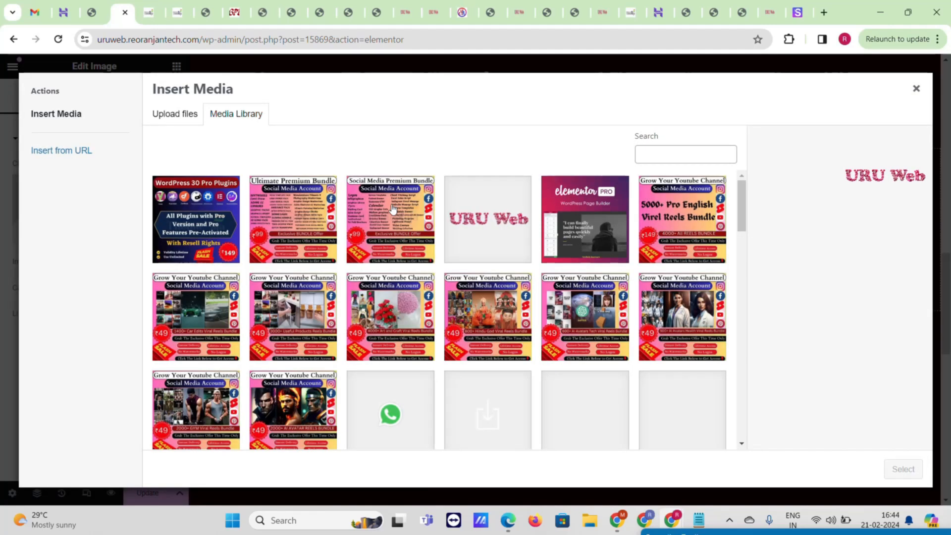
pyautogui.click(903, 468)
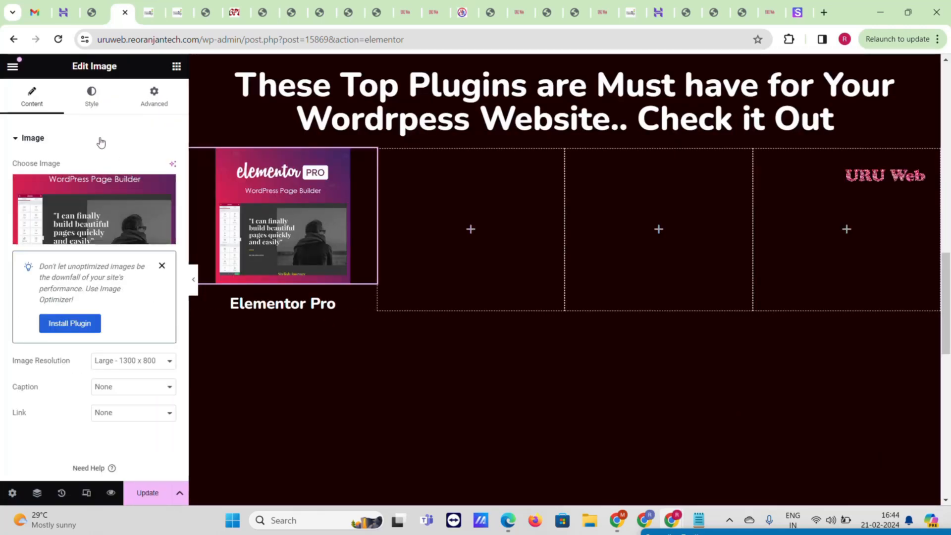
# - Round all corners of the Elementor Pro image with a 15 px border radius
pyautogui.scroll(-1, 91, 368)
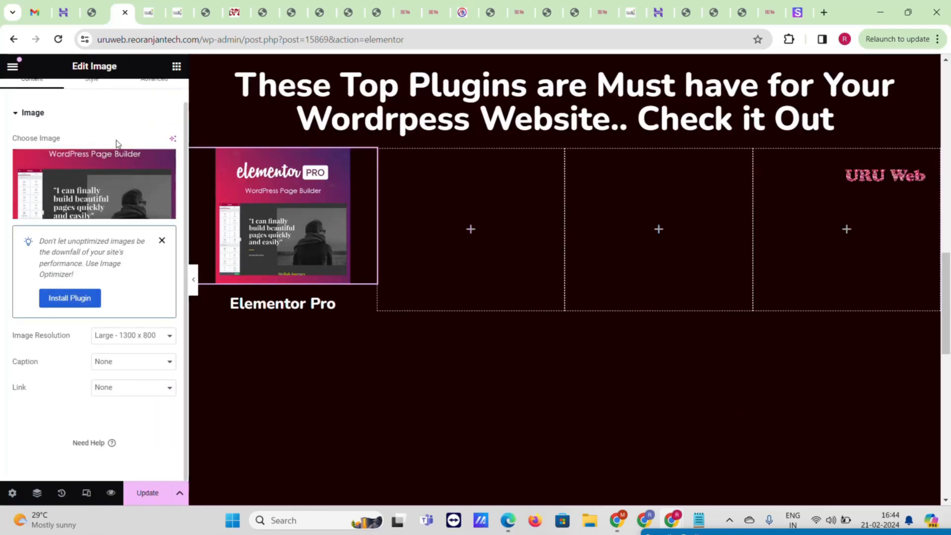
pyautogui.scroll(1, 109, 145)
pyautogui.click(93, 103)
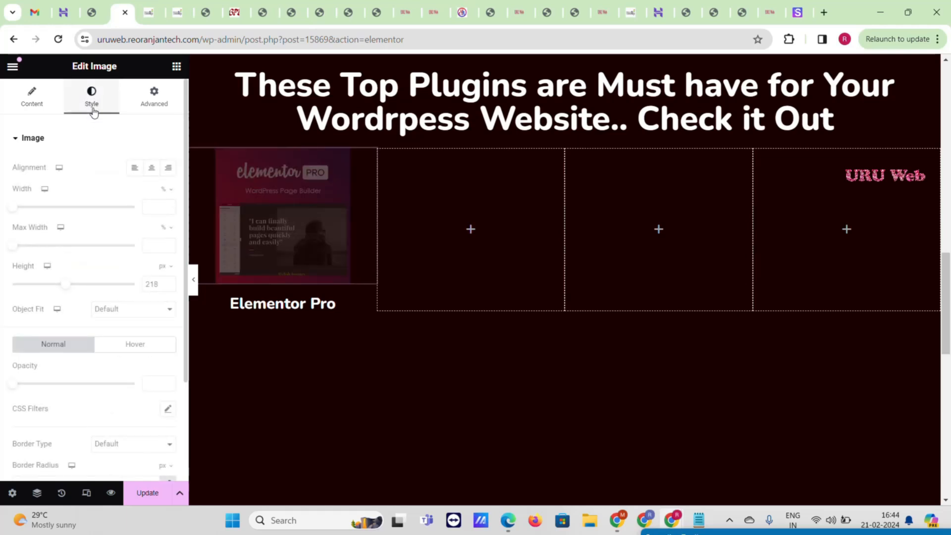
pyautogui.scroll(-5, 46, 354)
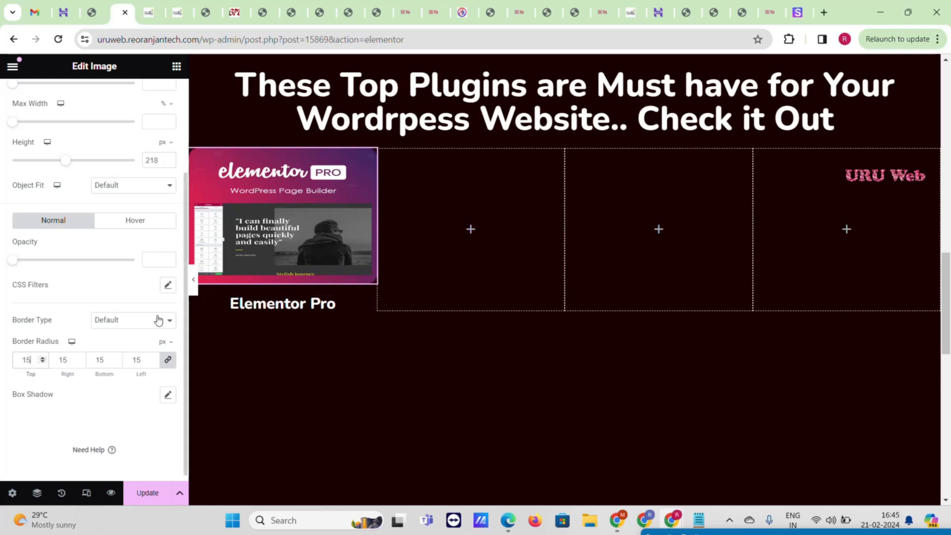
# - Add a box shadow to the Elementor Pro image in semi-transparent red, rgba(252, 9, 9, 0.5)
pyautogui.click(168, 395)
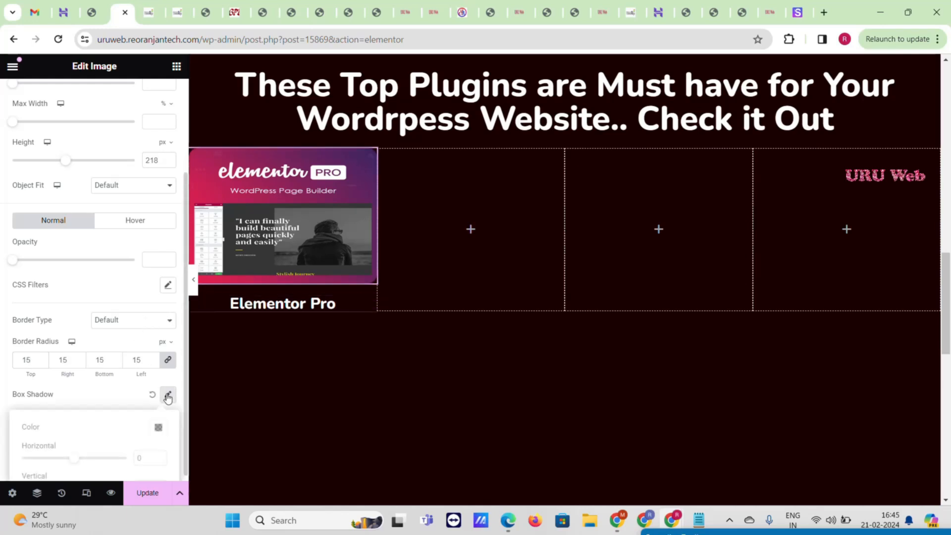
pyautogui.scroll(-3, 149, 426)
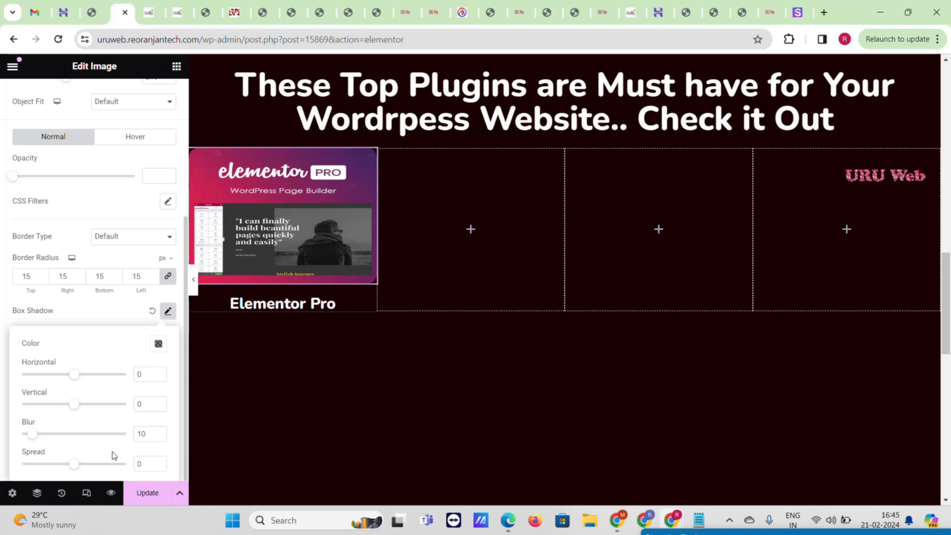
pyautogui.click(158, 343)
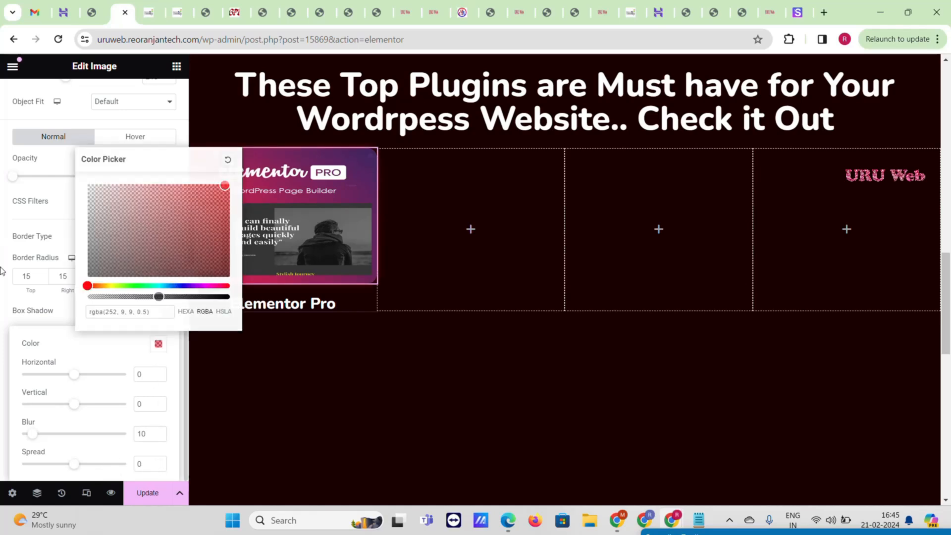
pyautogui.click(2, 268)
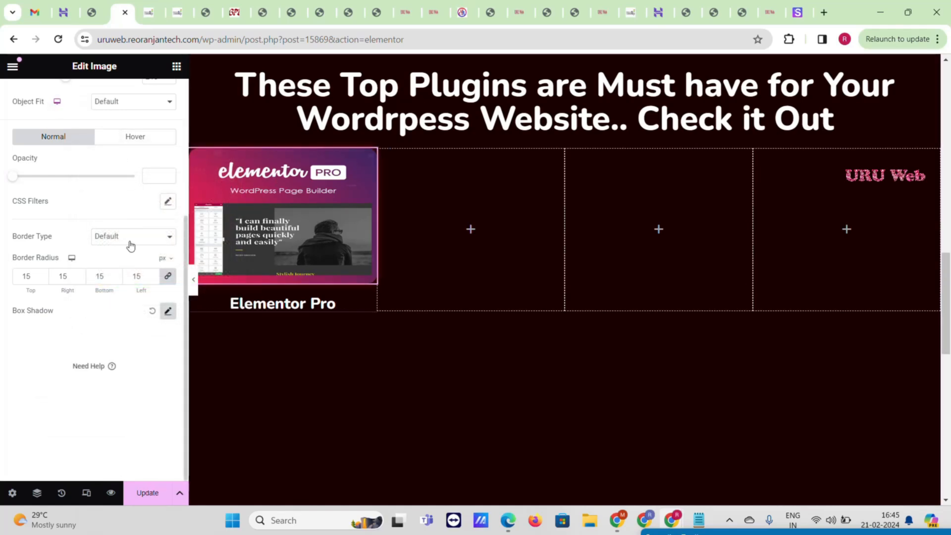
# - Set the border radius of the first column's container to 12 px on all corners
pyautogui.scroll(4, 127, 246)
pyautogui.scroll(3, 198, 157)
pyautogui.scroll(-3, 198, 157)
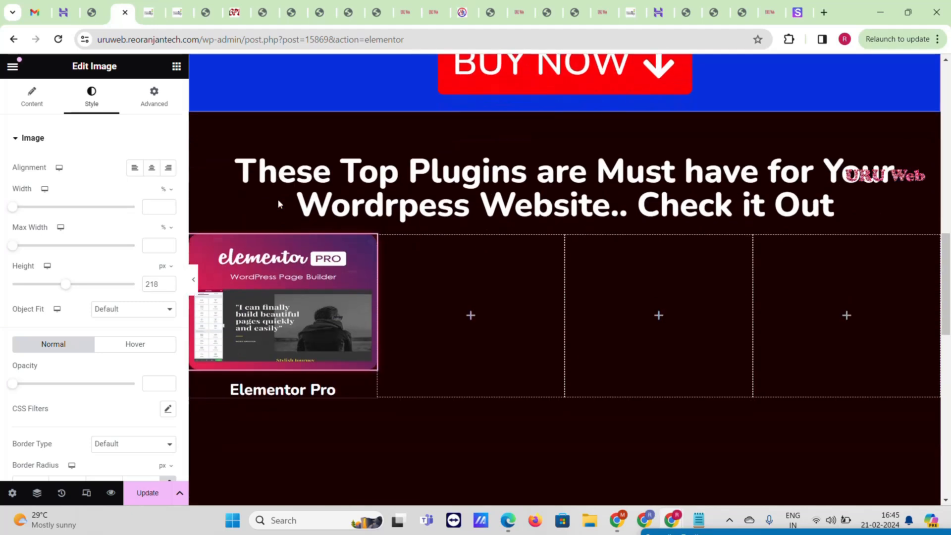
pyautogui.click(195, 157)
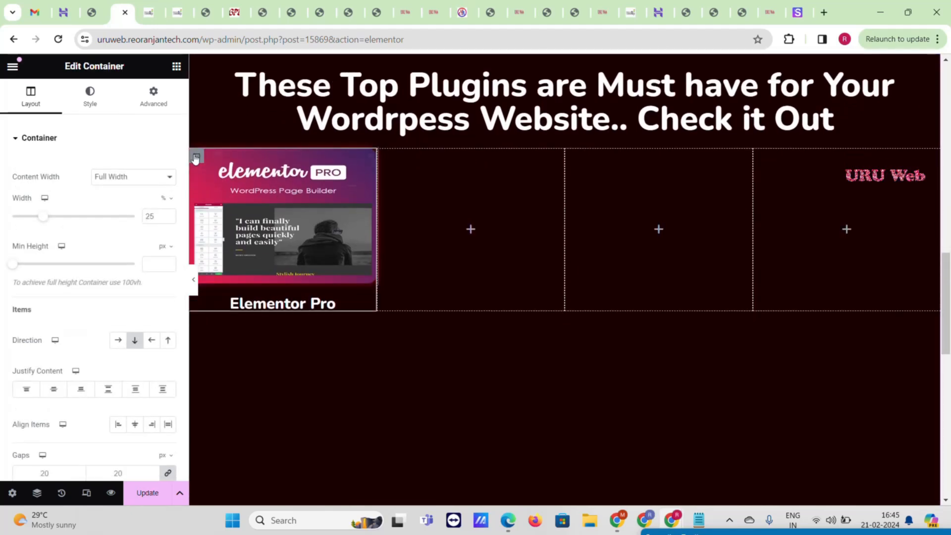
pyautogui.click(91, 114)
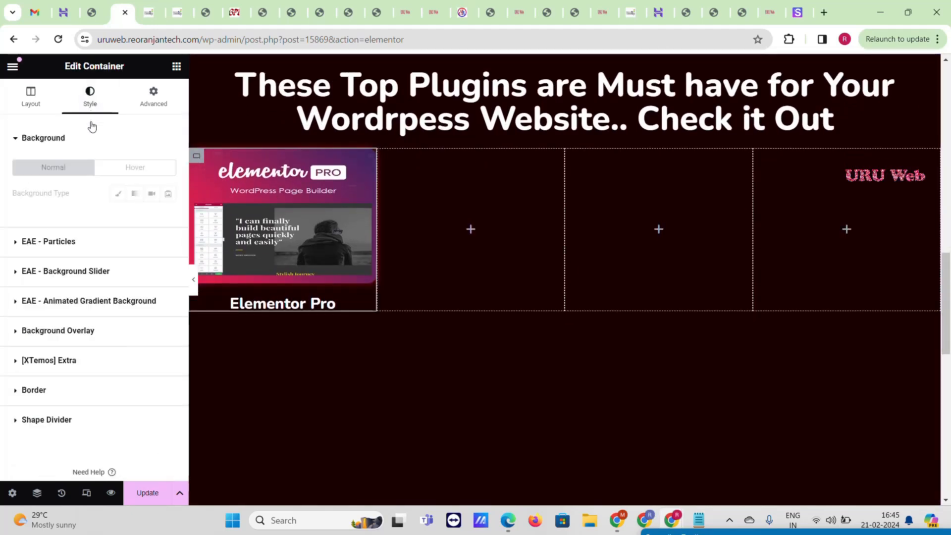
pyautogui.scroll(-1, 109, 364)
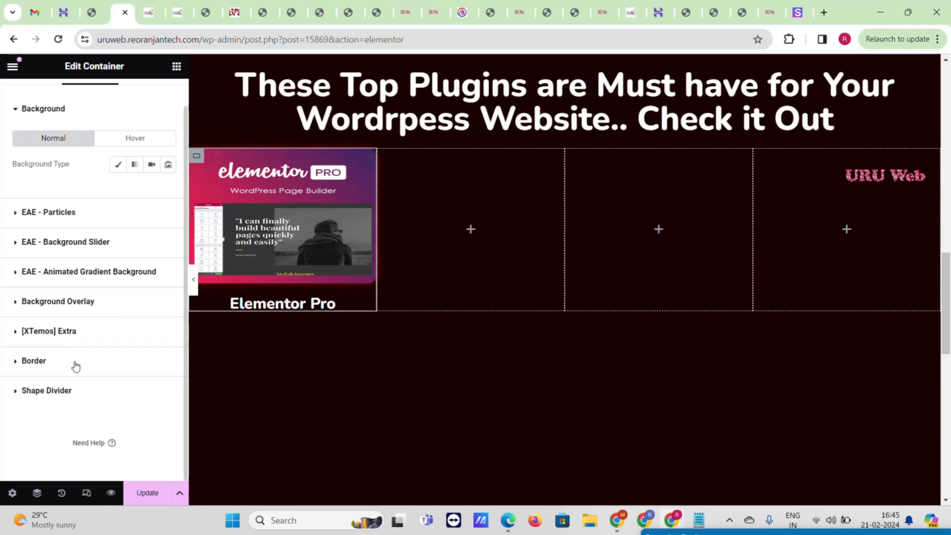
pyautogui.click(75, 362)
pyautogui.scroll(-2, 78, 358)
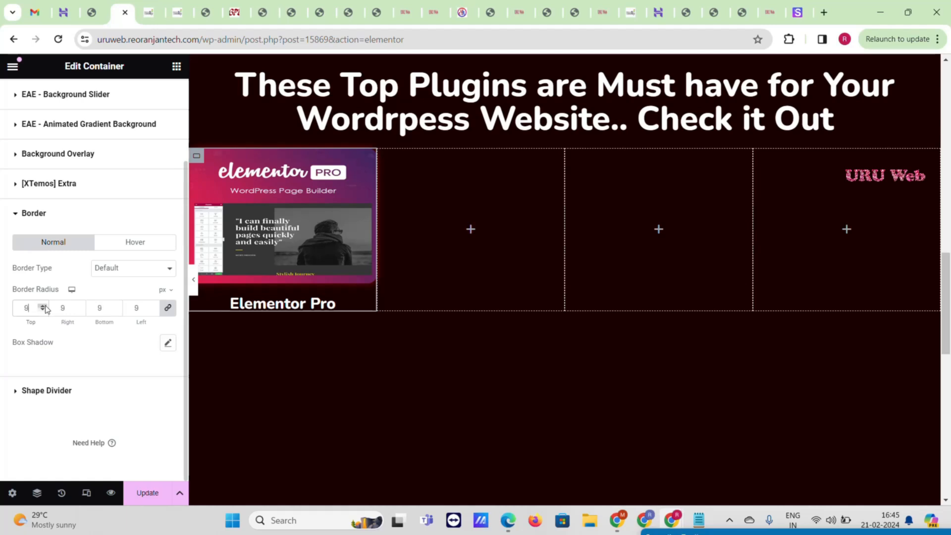
pyautogui.click(43, 306)
pyautogui.click(43, 305)
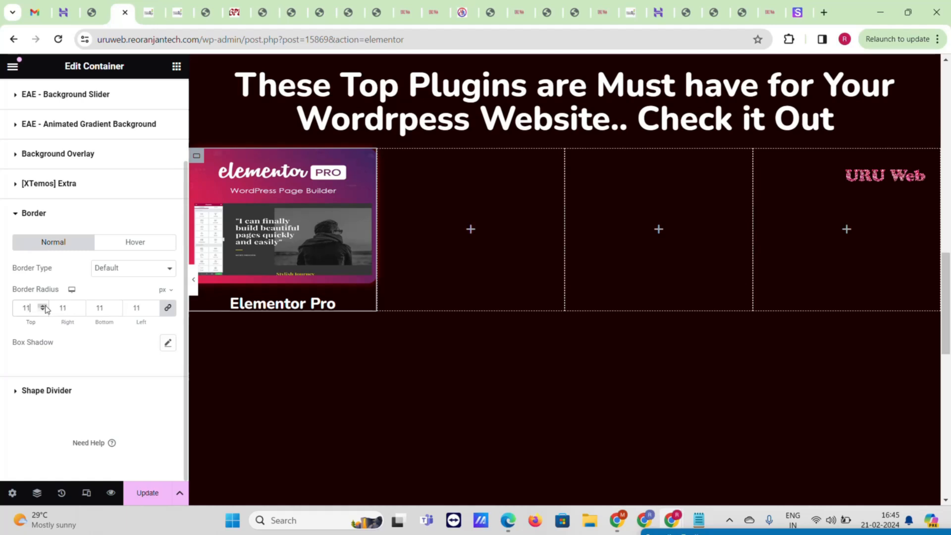
# - Add an inset box shadow to the first column's container in semi-transparent red, rgba(243, 6, 6, 0.5)
pyautogui.click(167, 341)
pyautogui.scroll(-1, 156, 362)
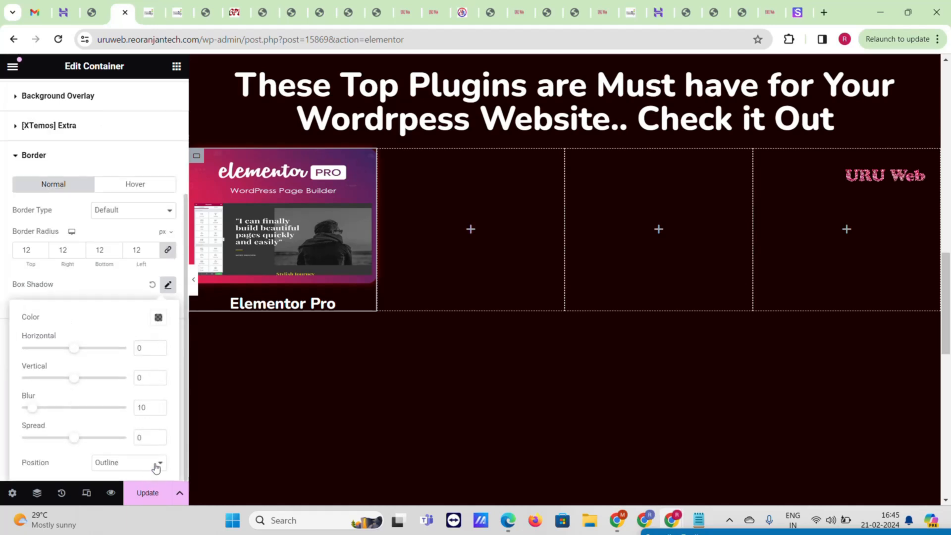
pyautogui.click(155, 467)
pyautogui.click(143, 483)
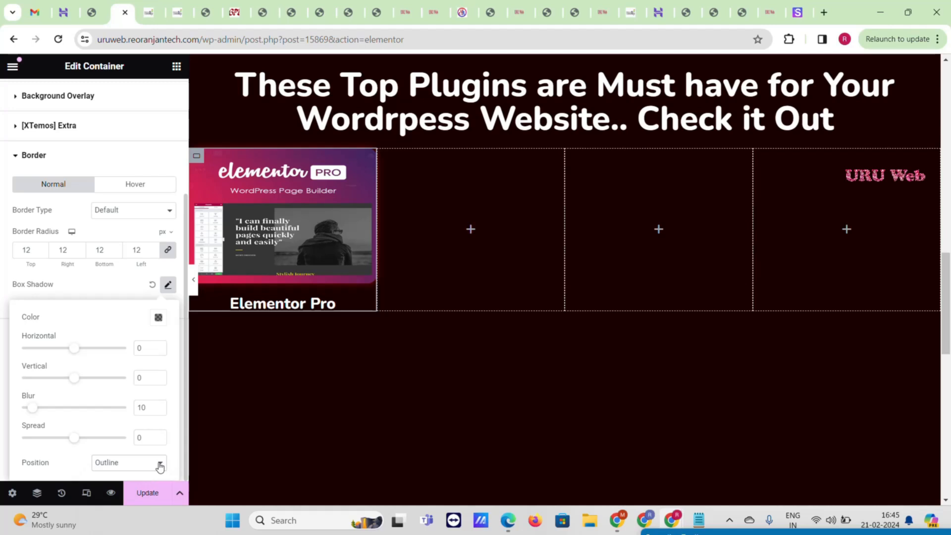
pyautogui.click(159, 319)
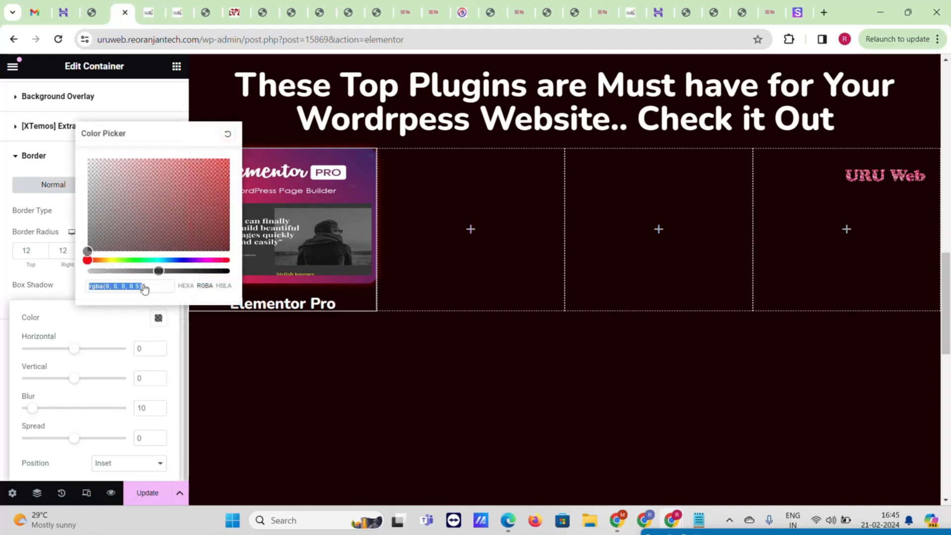
pyautogui.click(226, 162)
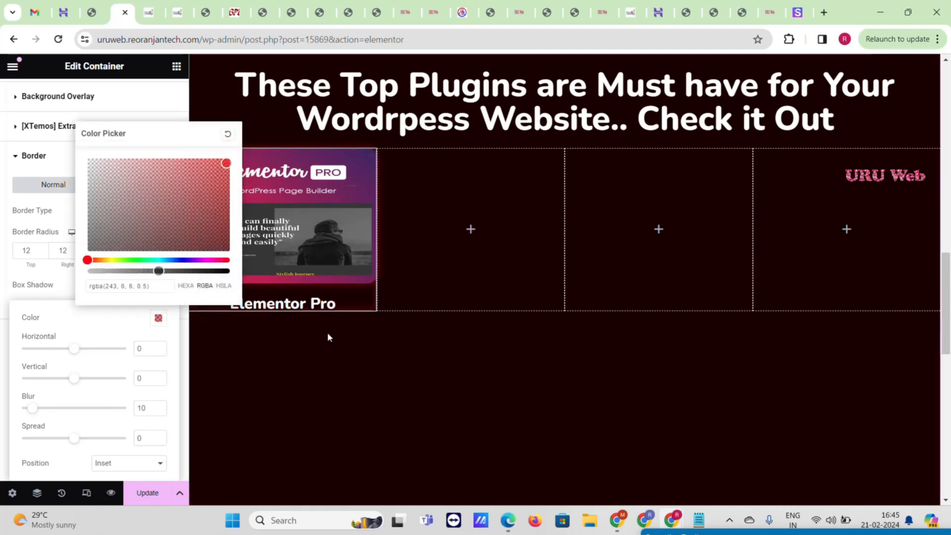
pyautogui.click(335, 343)
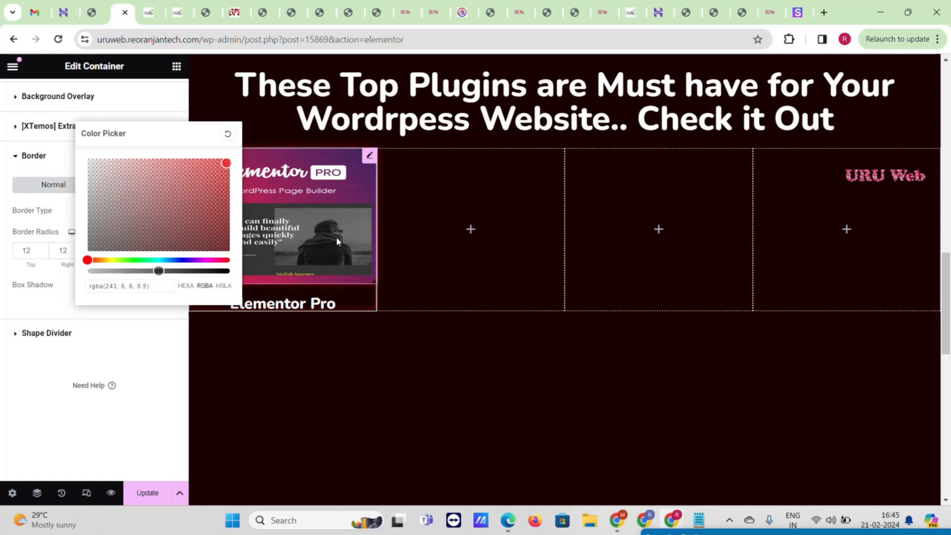
# - Duplicate the first column's container three times and delete the empty columns so four Elementor Pro cards fill the row
pyautogui.click(196, 160)
pyautogui.rightClick(196, 158)
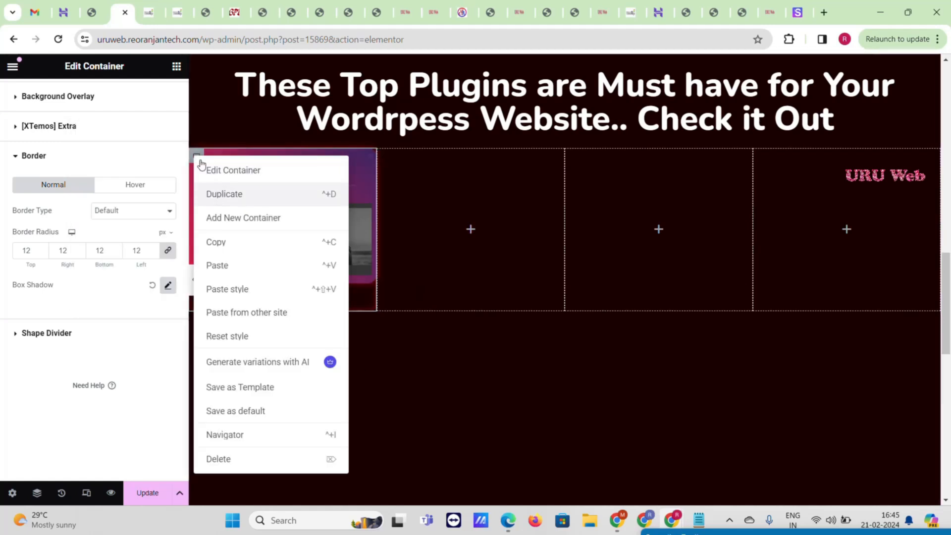
pyautogui.click(227, 218)
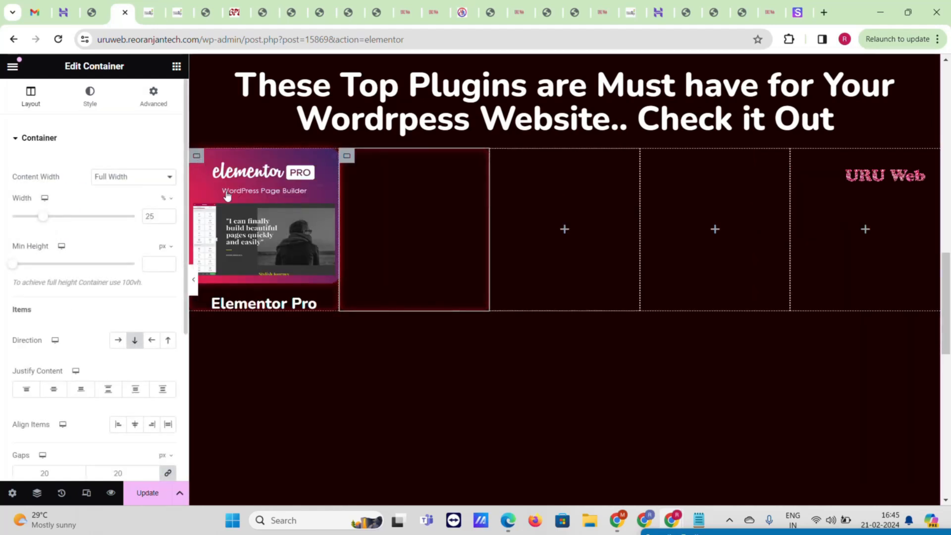
pyautogui.rightClick(227, 197)
pyautogui.click(203, 180)
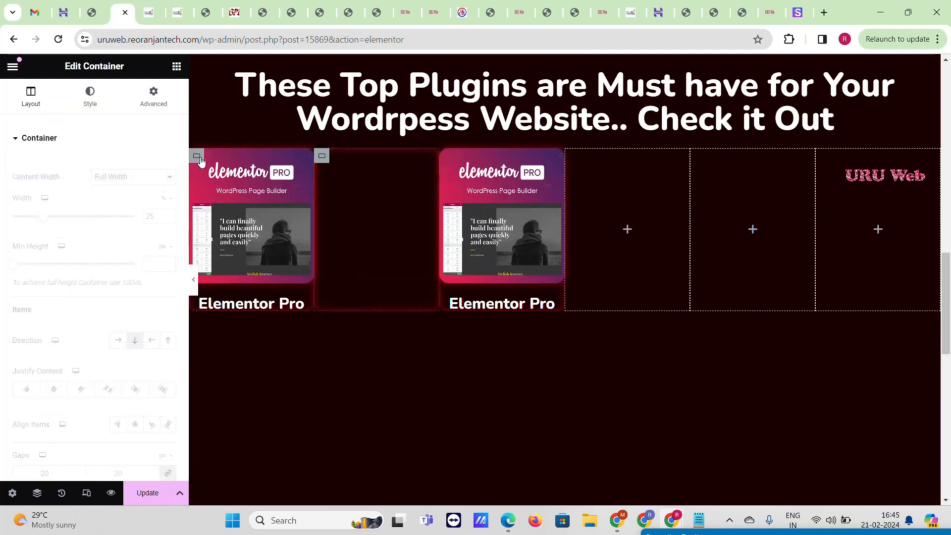
pyautogui.rightClick(233, 200)
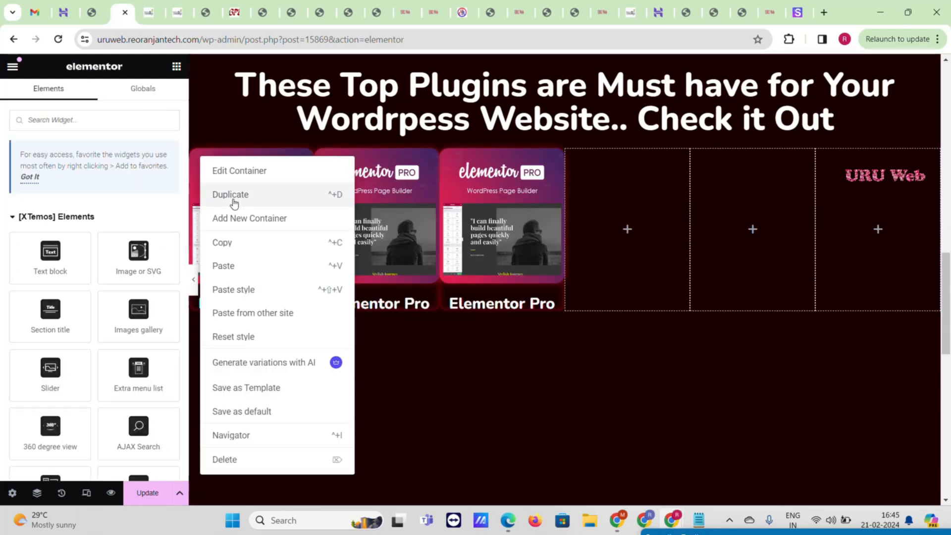
pyautogui.click(233, 200)
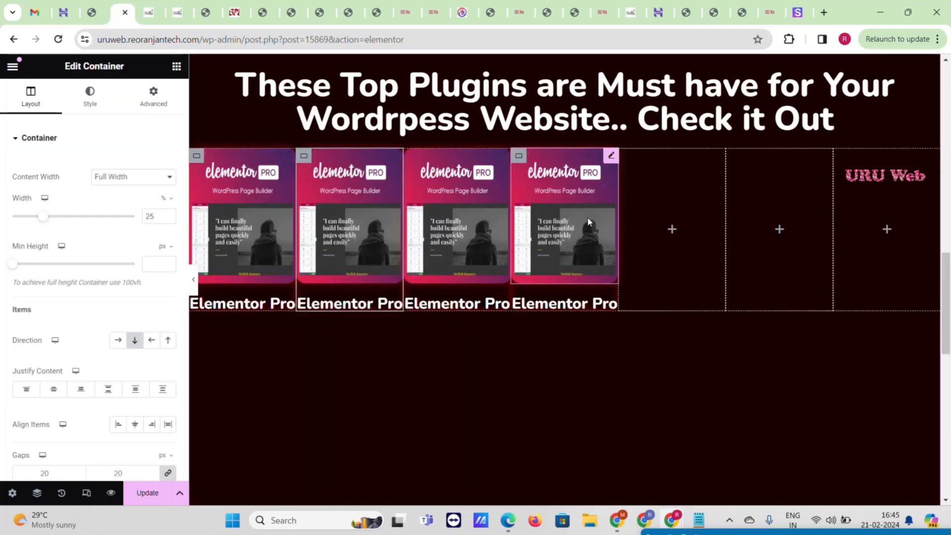
pyautogui.rightClick(688, 195)
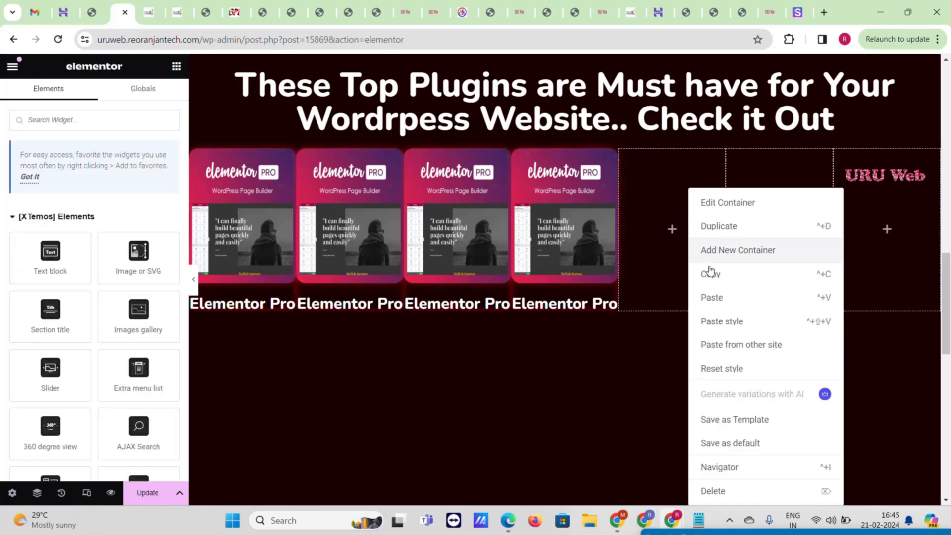
pyautogui.click(719, 491)
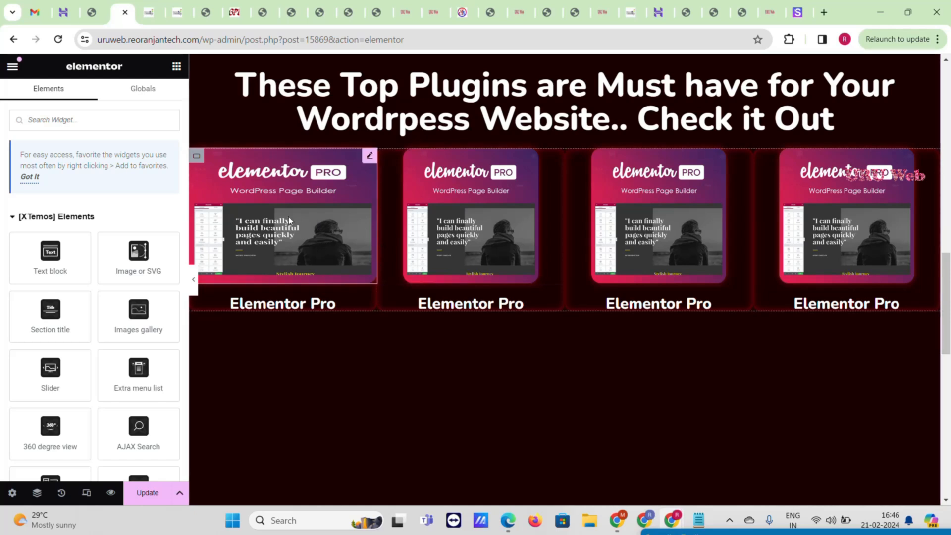
# - Copy the first card's Elementor Pro image and paste its style onto the second card's image
pyautogui.rightClick(317, 186)
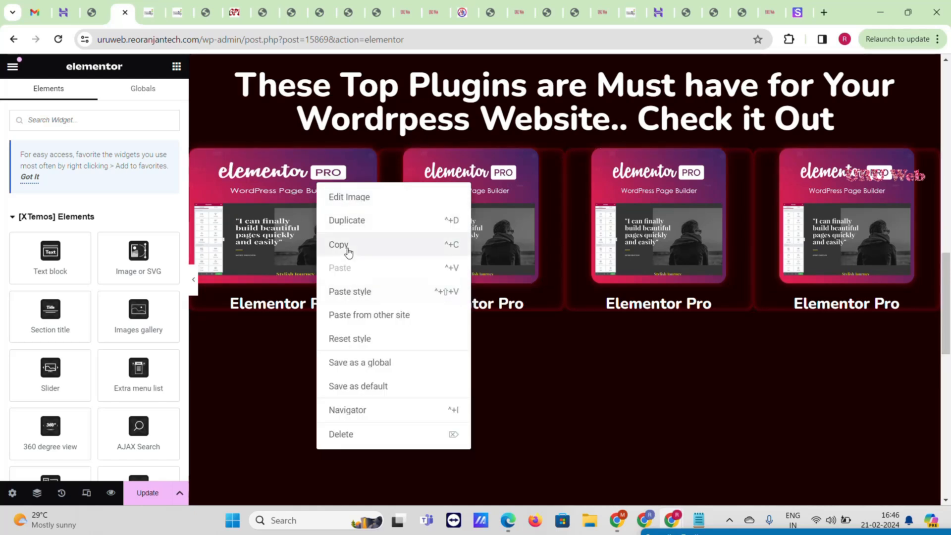
pyautogui.click(375, 248)
pyautogui.rightClick(471, 198)
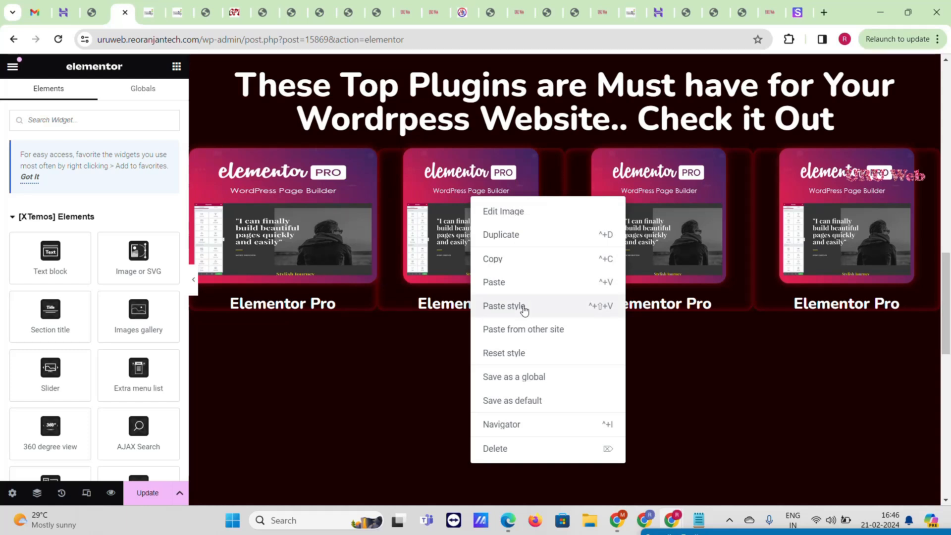
pyautogui.click(524, 307)
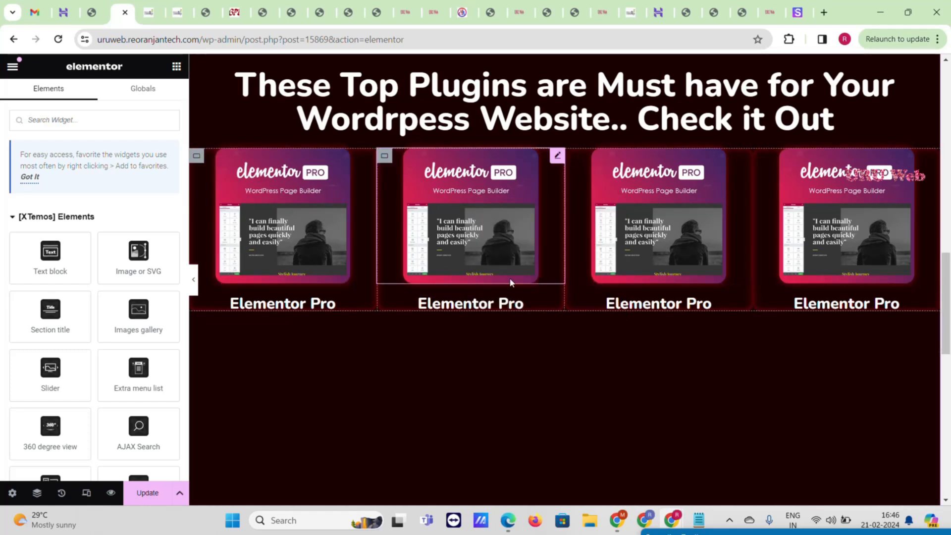
# - Copy the RankMath Pro name from the themeraja.com reference page and use it as the second card's heading
pyautogui.click(151, 12)
pyautogui.scroll(-2, 325, 310)
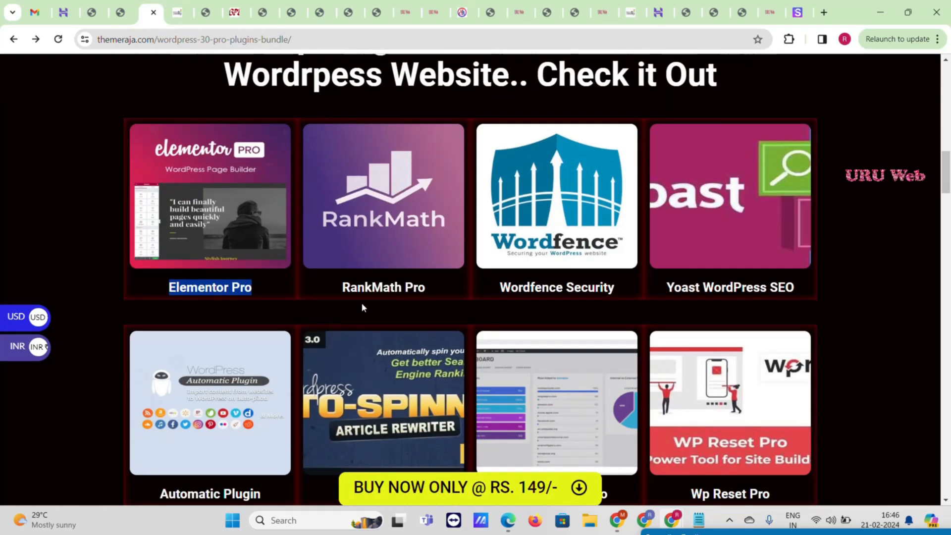
pyautogui.tripleClick(346, 294)
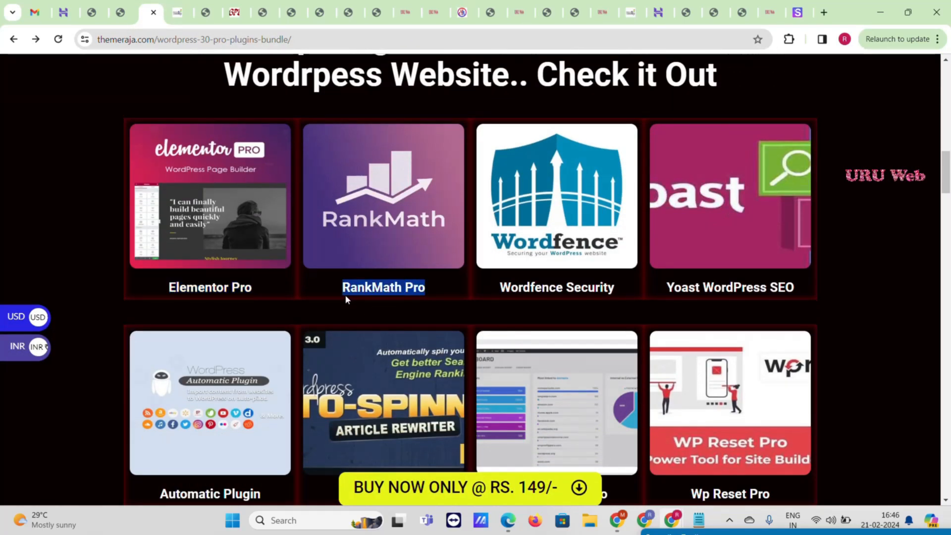
pyautogui.click(121, 12)
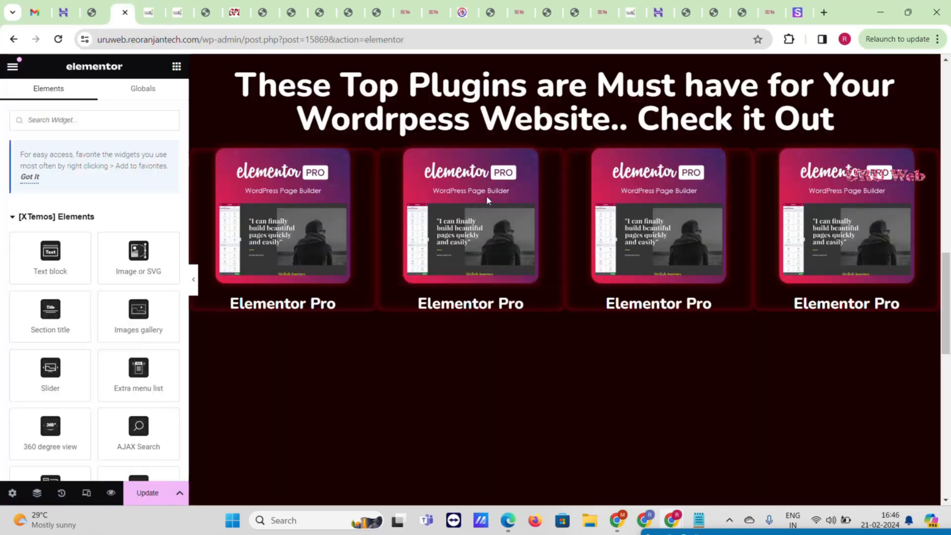
pyautogui.click(456, 310)
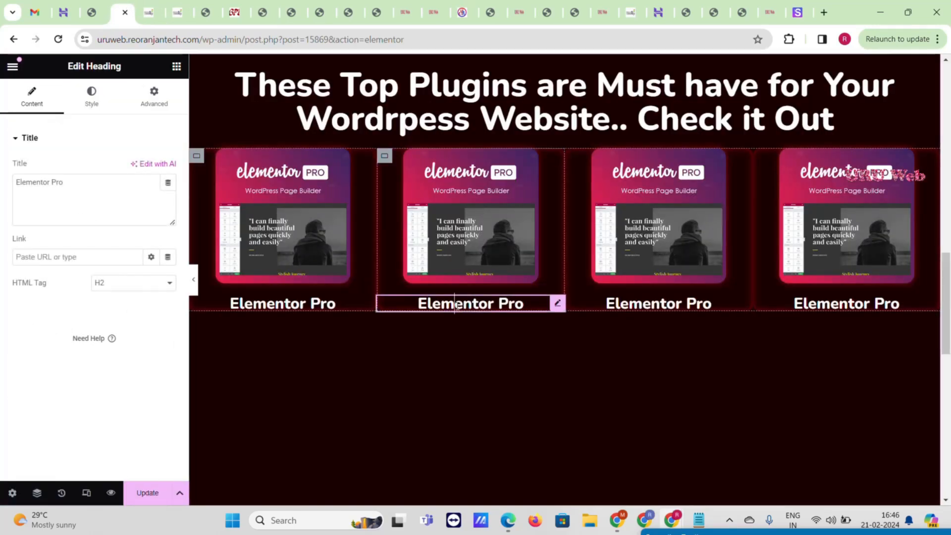
pyautogui.tripleClick(46, 183)
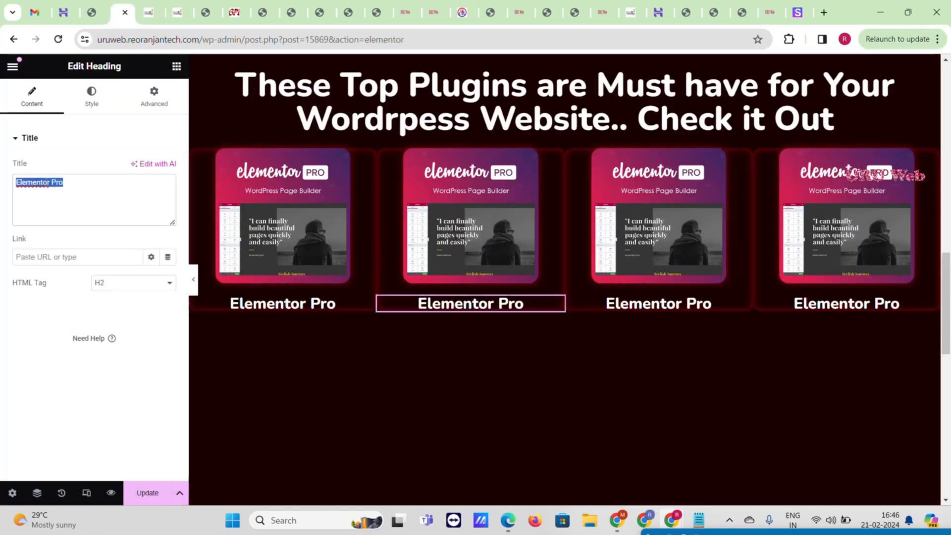
pyautogui.hotkey('ctrl', 'v')
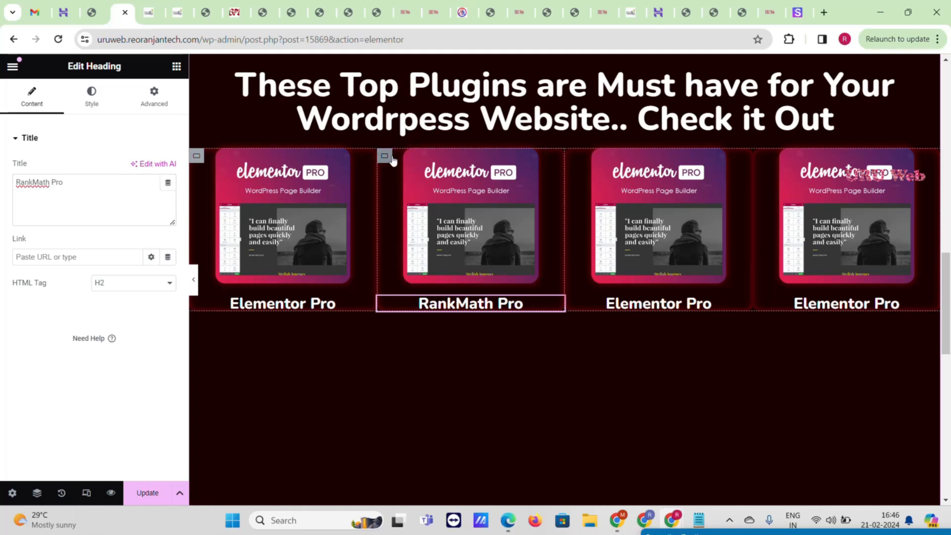
# - Replace the second card's image with the WordPress 30 Pro Plugins Bundle picture from the media library
pyautogui.click(449, 171)
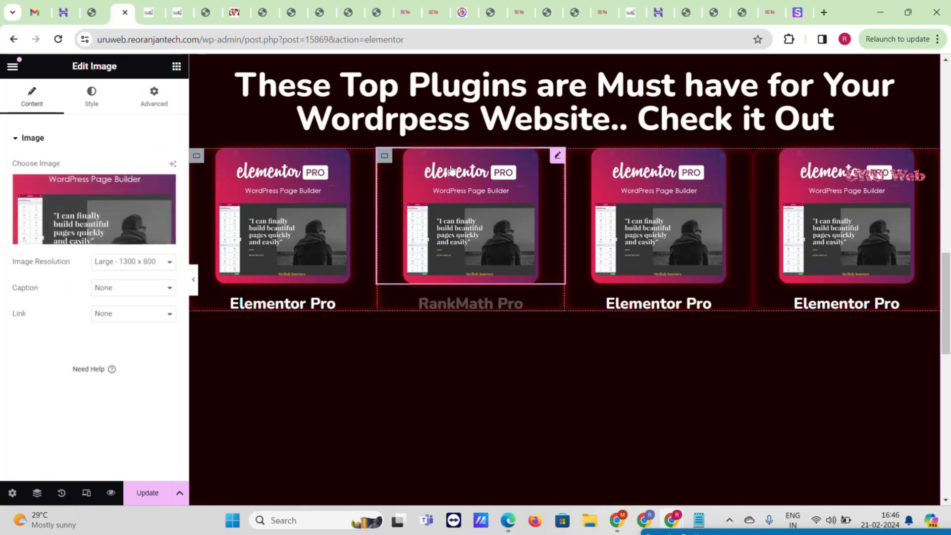
pyautogui.click(90, 208)
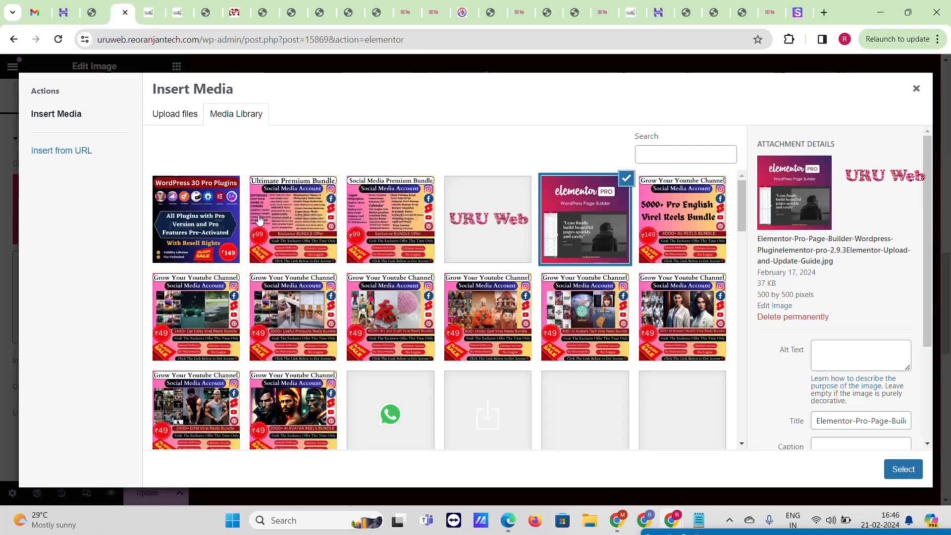
pyautogui.click(228, 225)
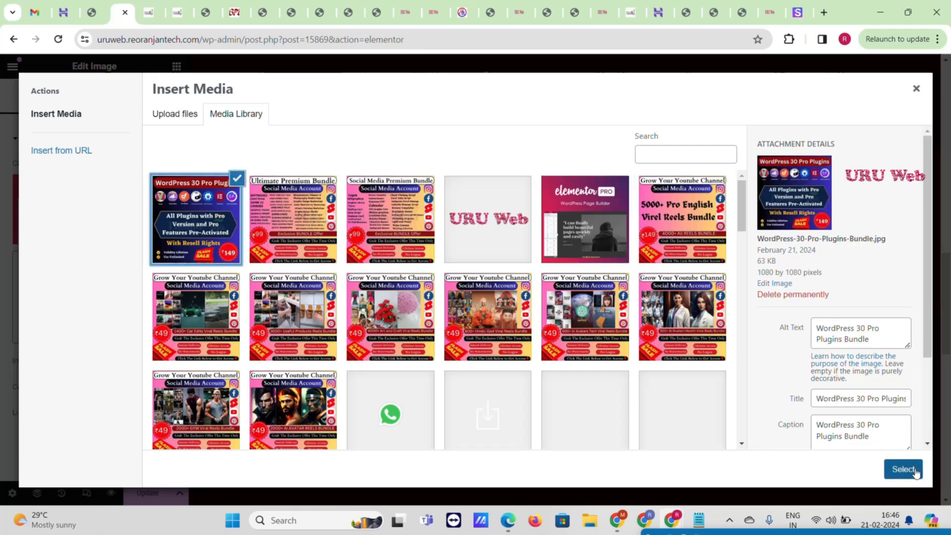
pyautogui.click(915, 475)
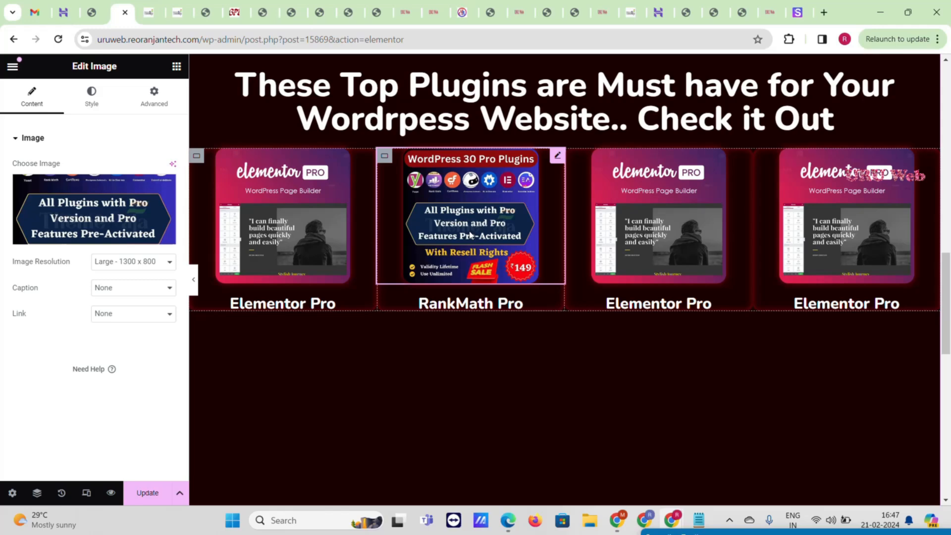
# - Duplicate the whole row of four plugin cards to stack more identical rows below it, and check the stacked rows
pyautogui.rightClick(201, 159)
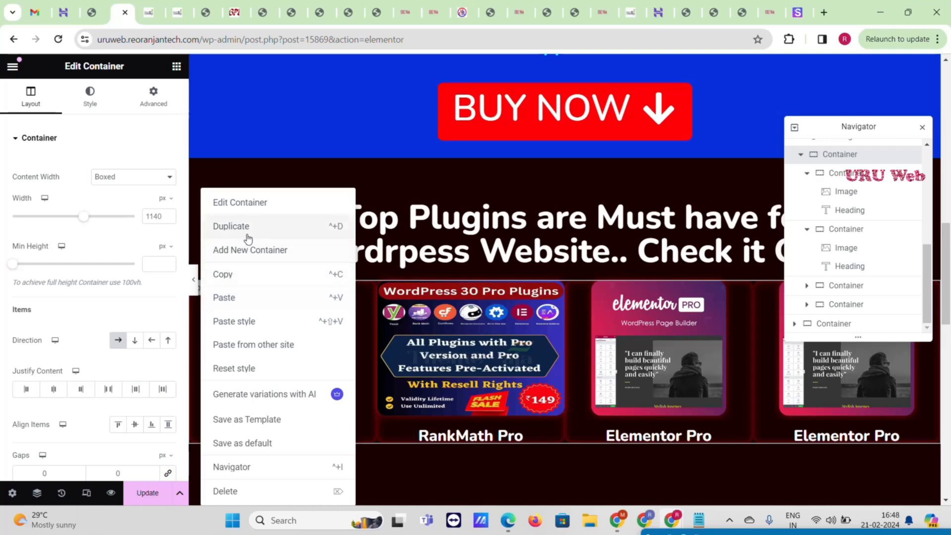
pyautogui.click(226, 226)
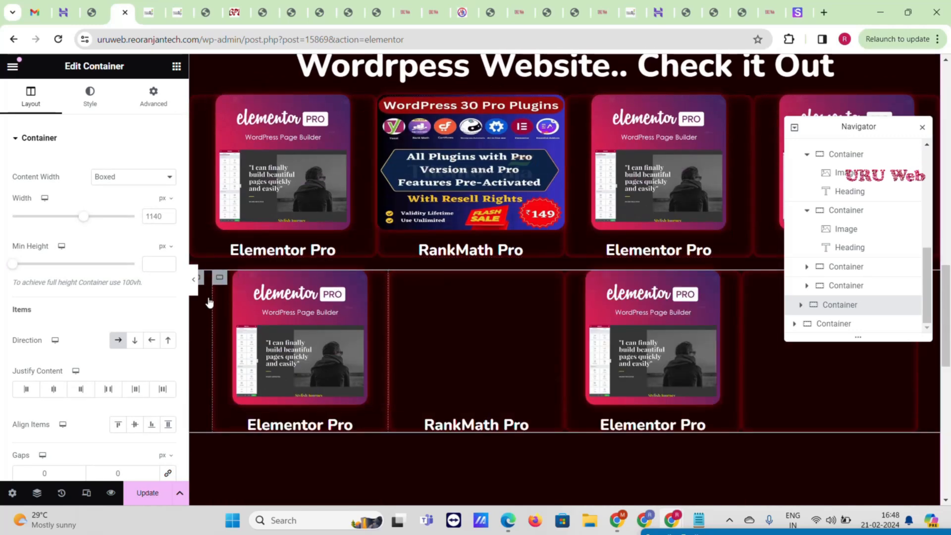
pyautogui.rightClick(204, 287)
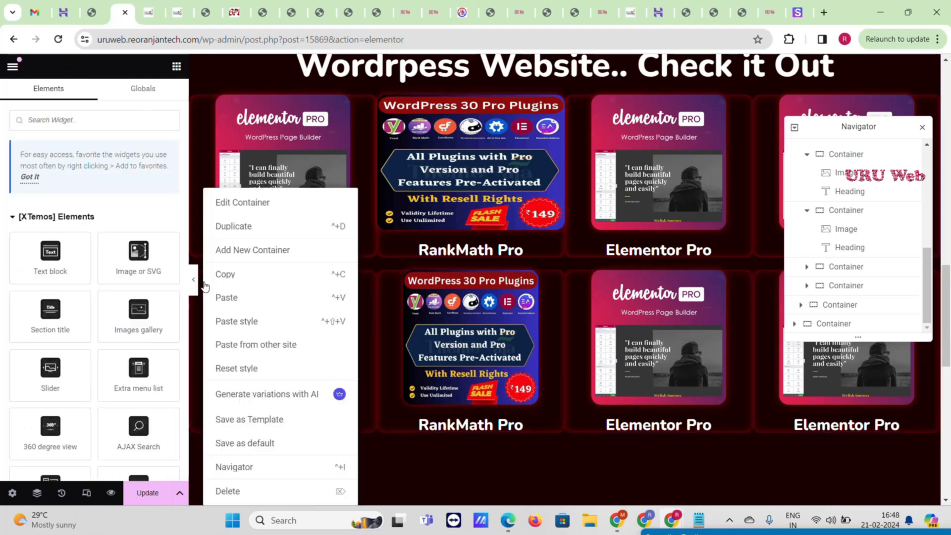
pyautogui.click(227, 304)
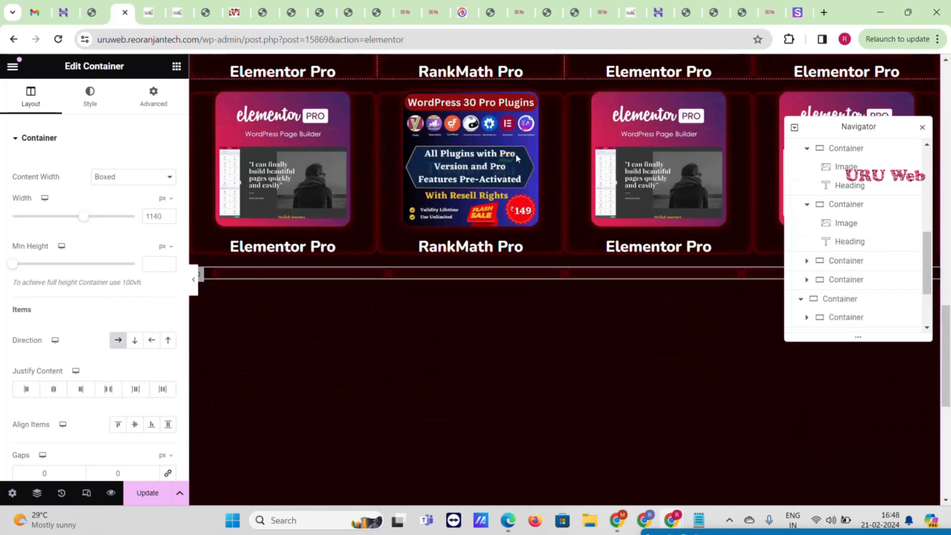
pyautogui.scroll(-2, 825, 257)
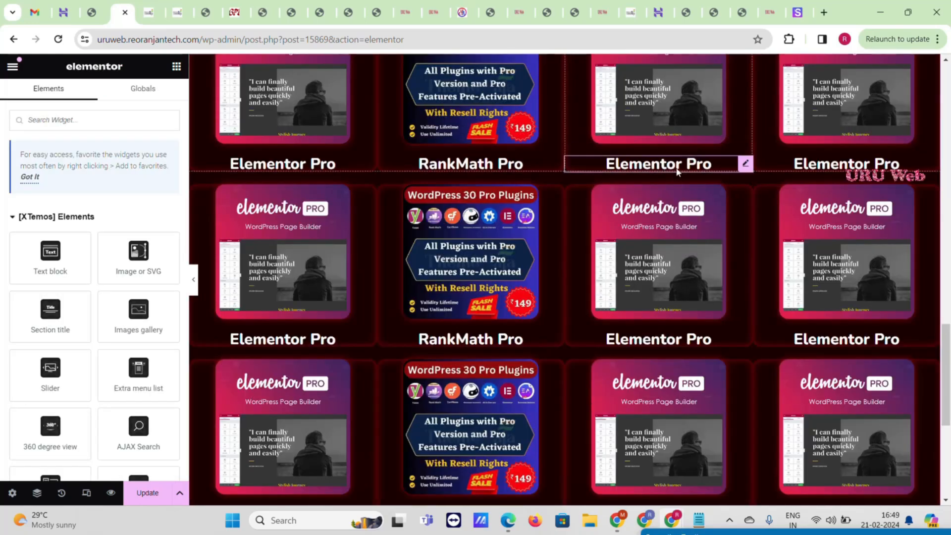
pyautogui.scroll(5, 693, 168)
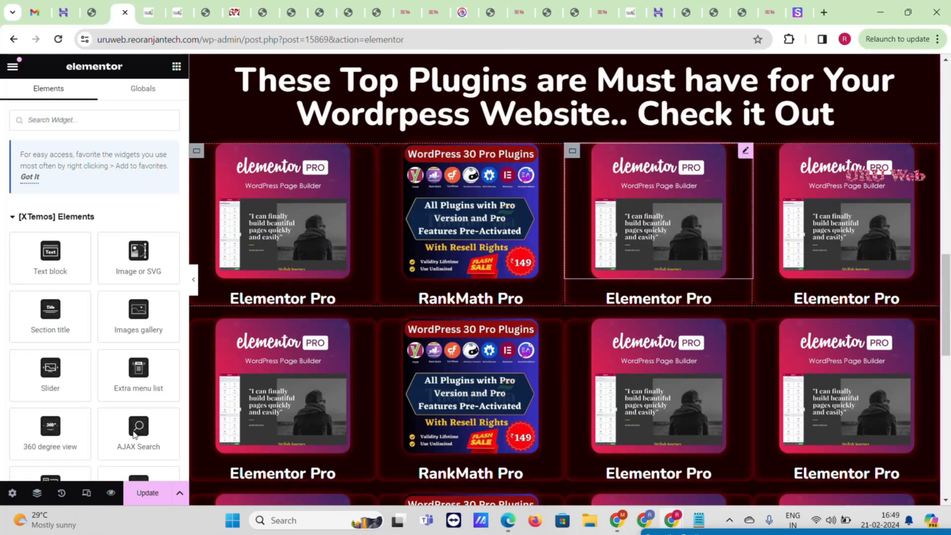
pyautogui.scroll(-9, 738, 139)
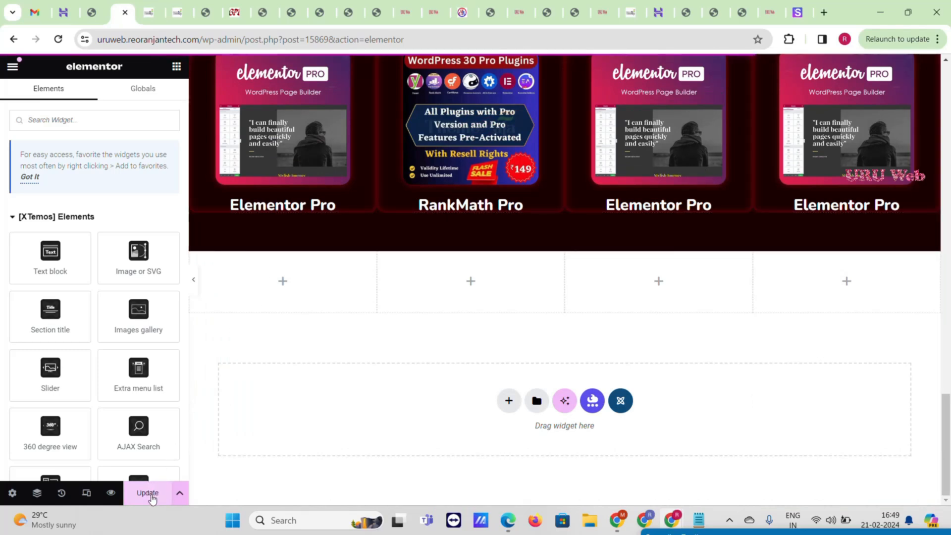
# - Switch to the themeraja.com reference page and examine its remaining plugin card rows and the TOP 30 PLUGINS section below
pyautogui.click(151, 5)
pyautogui.scroll(-13, 412, 203)
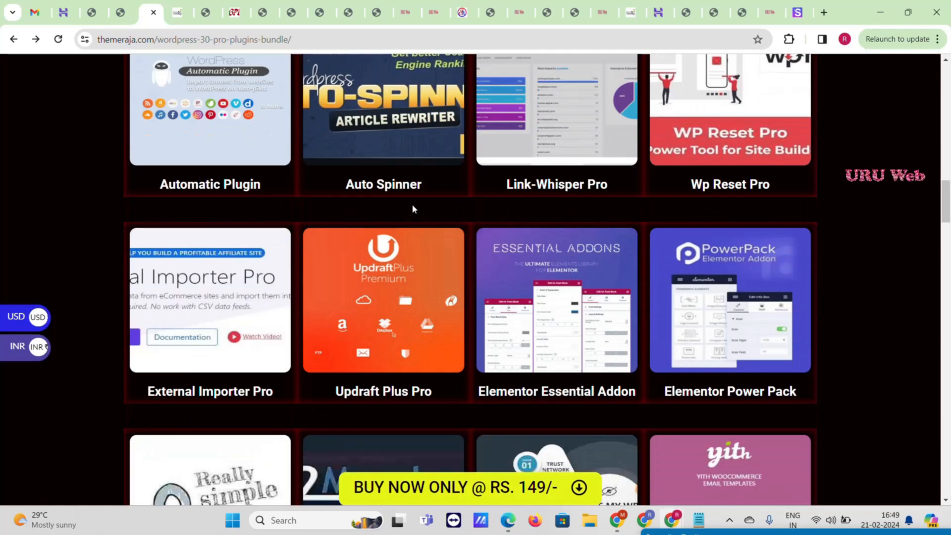
pyautogui.scroll(-5, 421, 209)
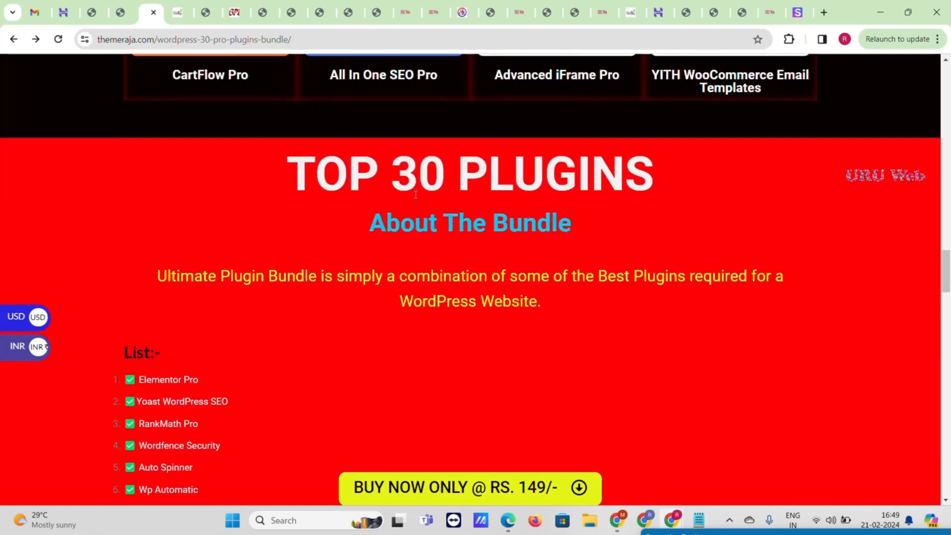
pyautogui.scroll(5, 509, 173)
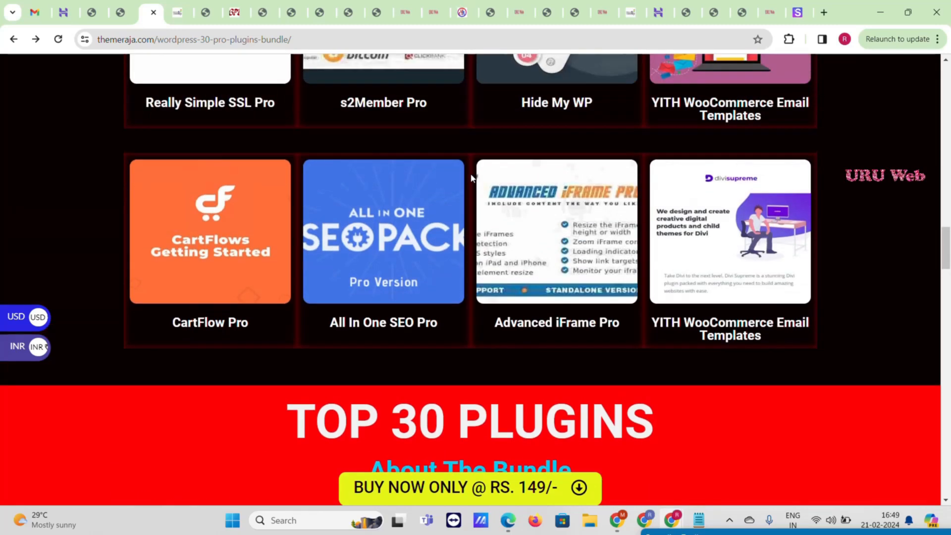
# - Copy the TOP 30 PLUGINS heading text from the themeraja.com reference page
pyautogui.scroll(-6, 404, 127)
pyautogui.tripleClick(308, 112)
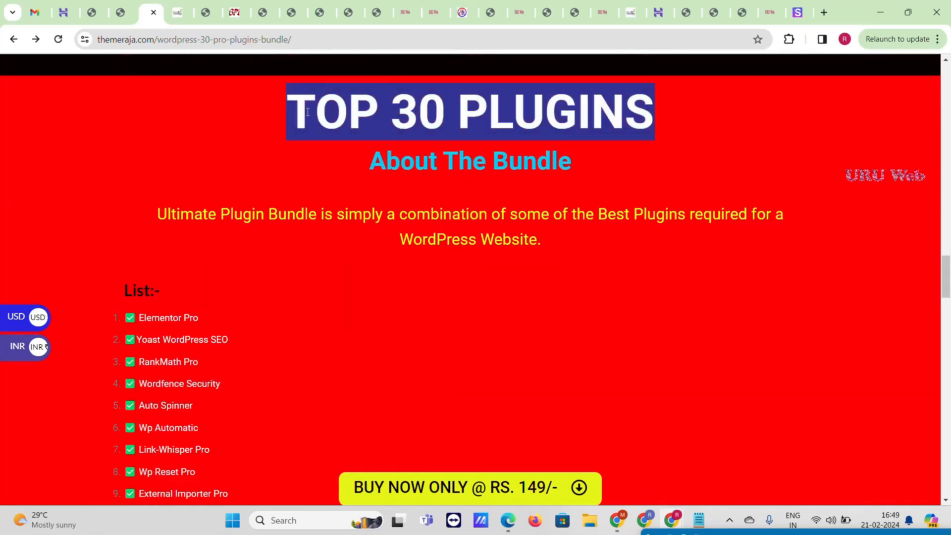
pyautogui.rightClick(308, 112)
pyautogui.click(325, 124)
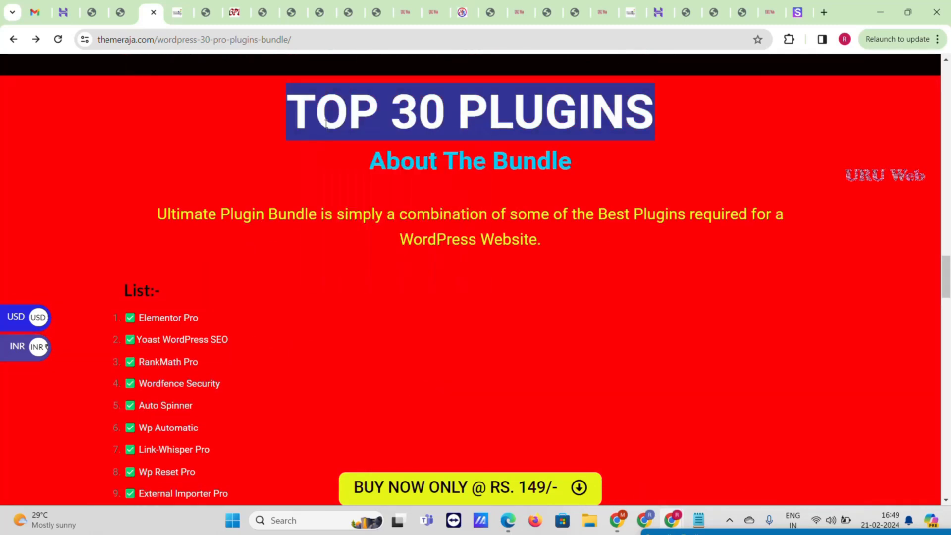
# - Return to the Elementor page and add a single vertical container below the plugin card rows, with a minimum height of about 1182 px
pyautogui.click(120, 12)
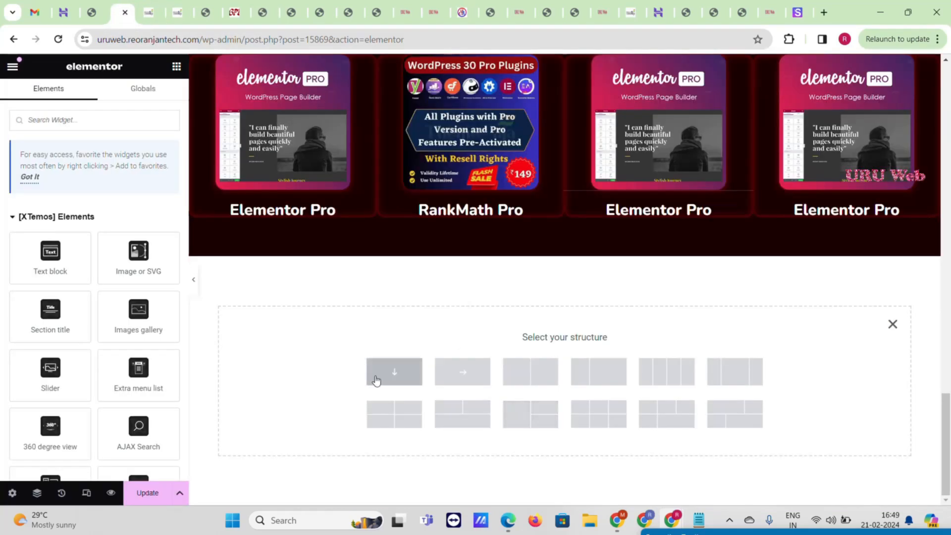
pyautogui.click(376, 379)
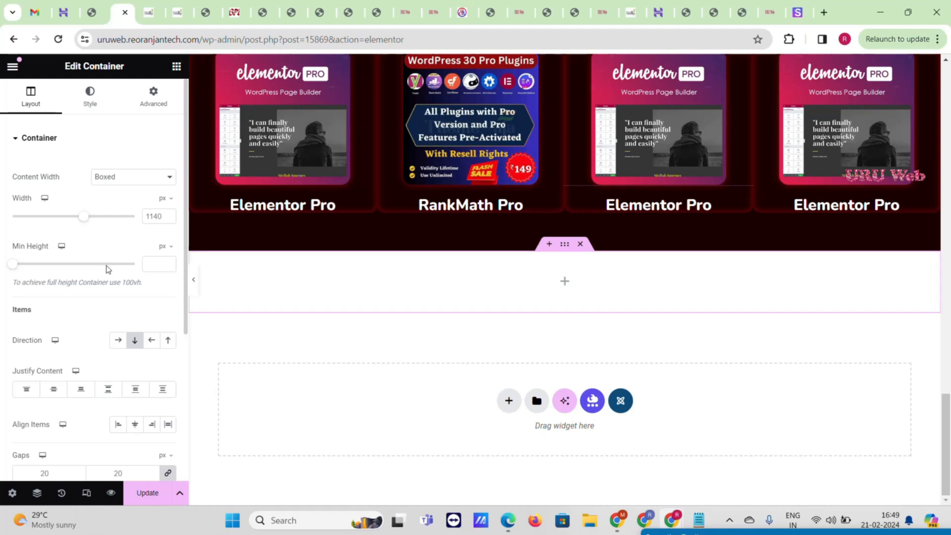
pyautogui.moveTo(110, 270); pyautogui.dragTo(113, 267)
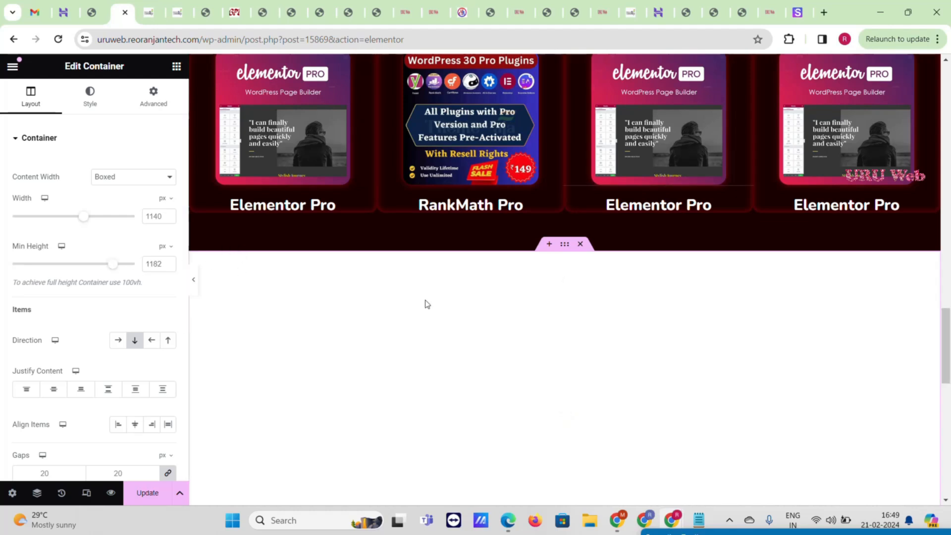
# - Give the new container a classic dark blue background, colour #001068, and bring up the widget list
pyautogui.click(97, 97)
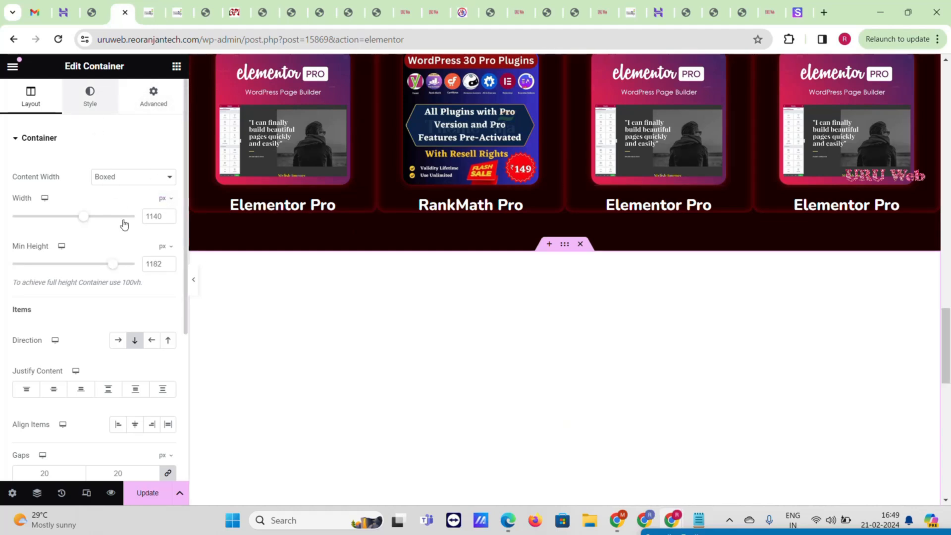
pyautogui.click(119, 194)
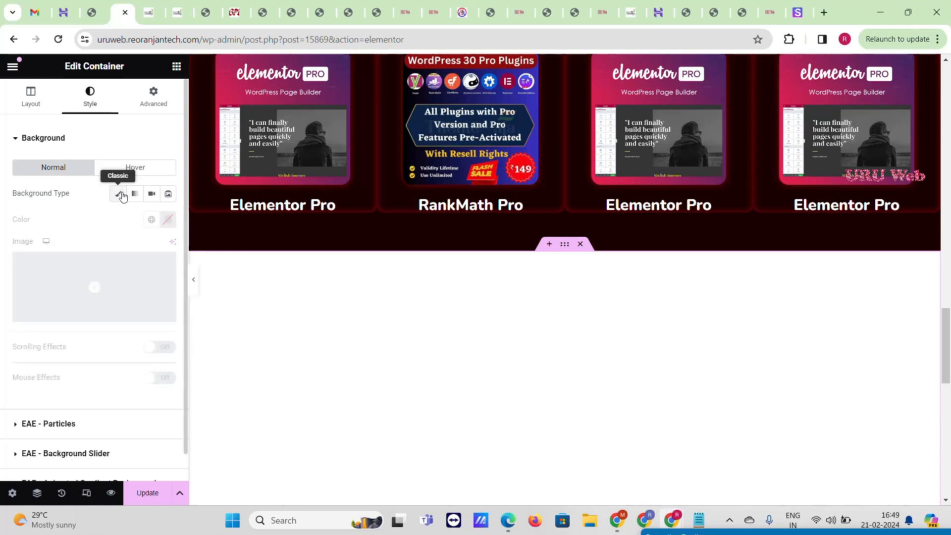
pyautogui.click(167, 219)
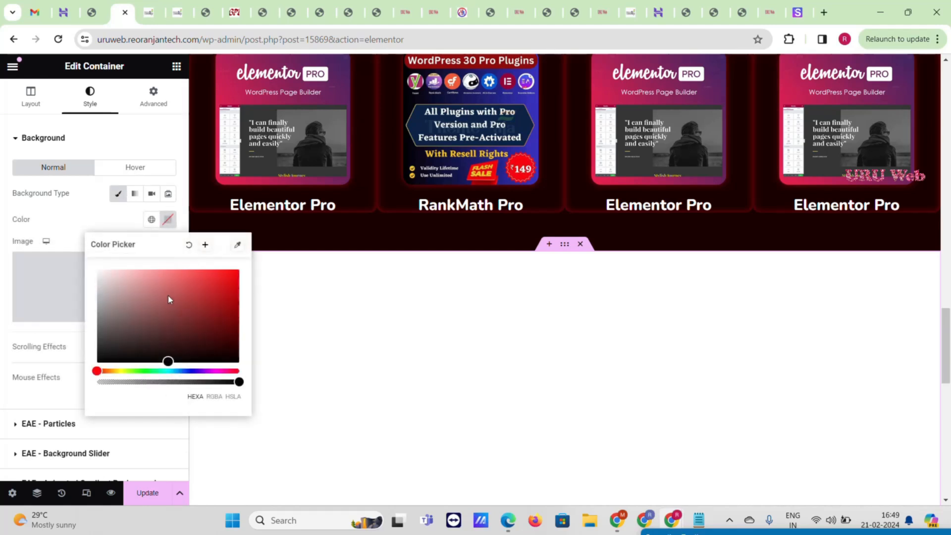
pyautogui.click(188, 370)
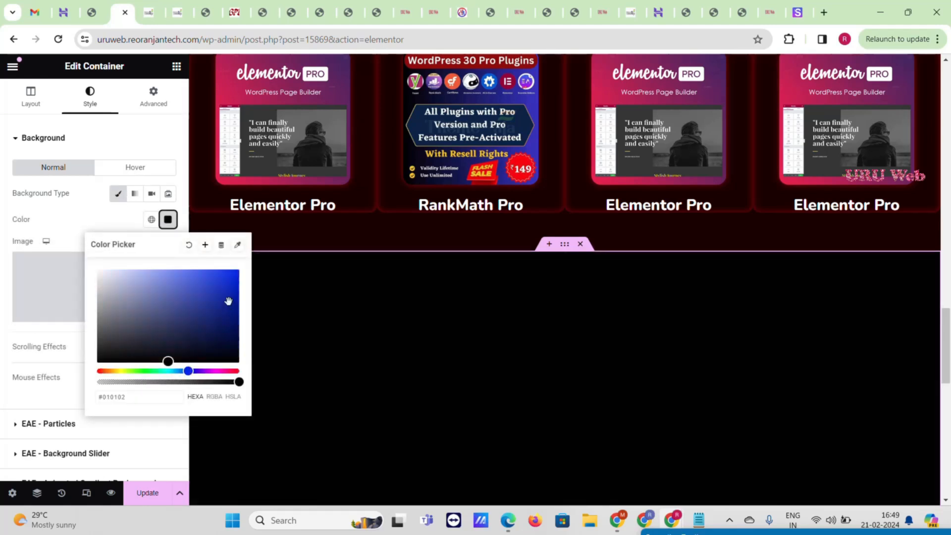
pyautogui.moveTo(228, 301); pyautogui.dragTo(248, 324)
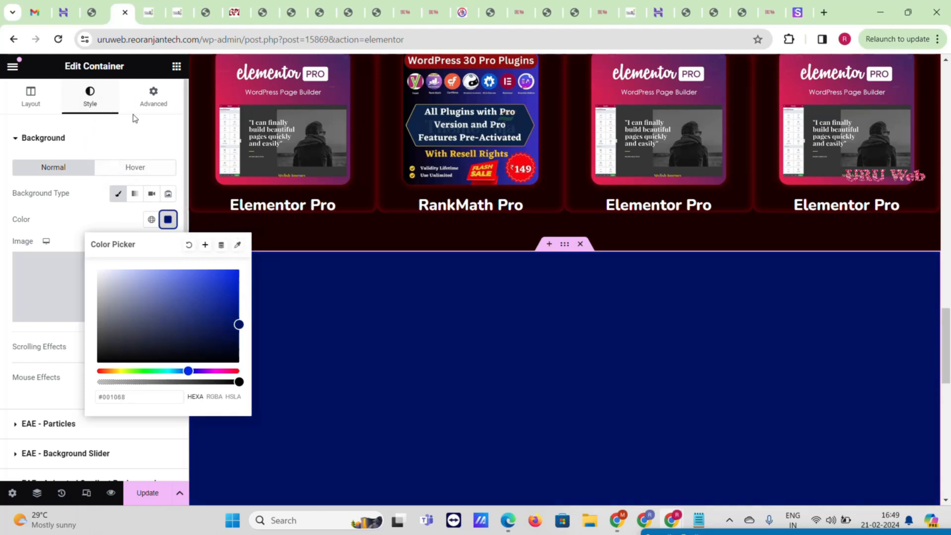
pyautogui.click(177, 72)
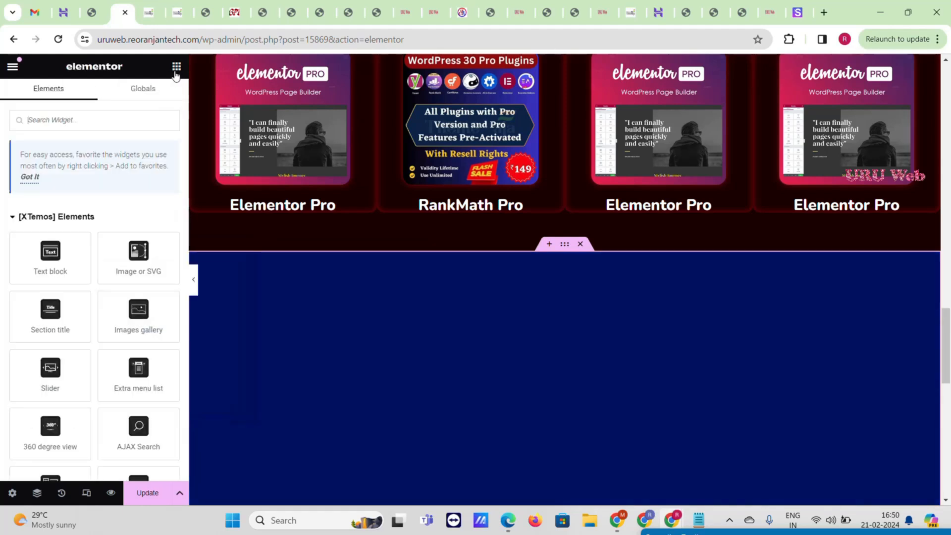
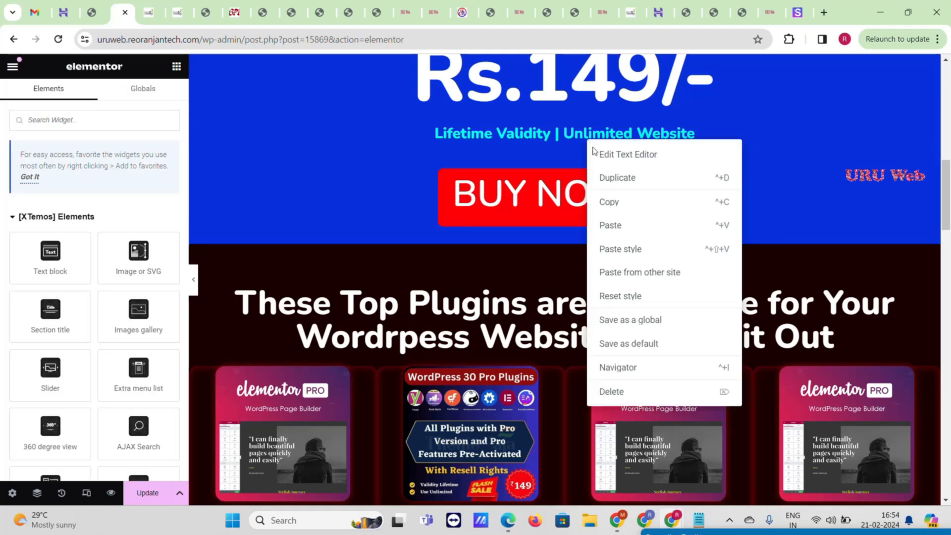
# - Copy the Lifetime Validity | Unlimited Website text into a new container below the plugin list, and place the Rs.149/- heading above it
pyautogui.click(624, 202)
pyautogui.scroll(-20, 625, 203)
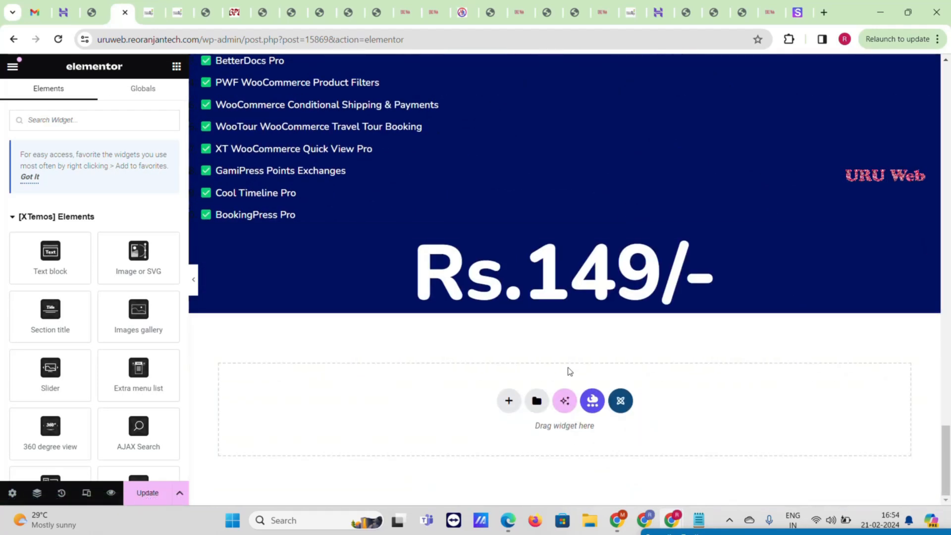
pyautogui.click(509, 400)
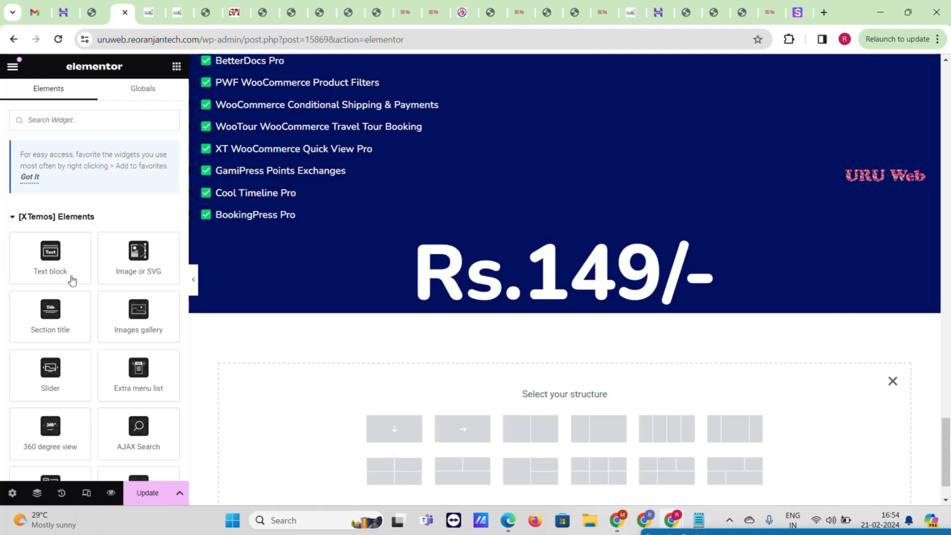
pyautogui.scroll(-15, 72, 281)
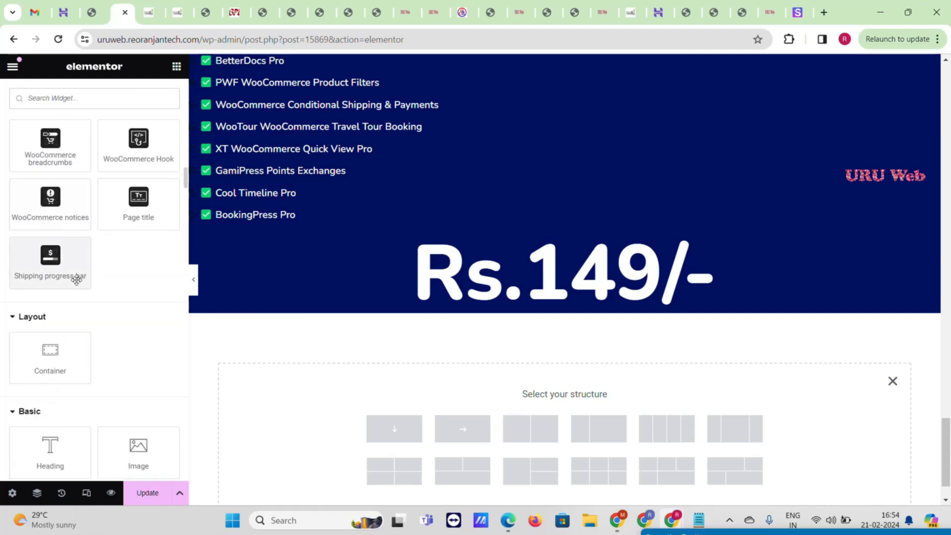
pyautogui.moveTo(39, 366); pyautogui.dragTo(429, 240)
pyautogui.rightClick(438, 299)
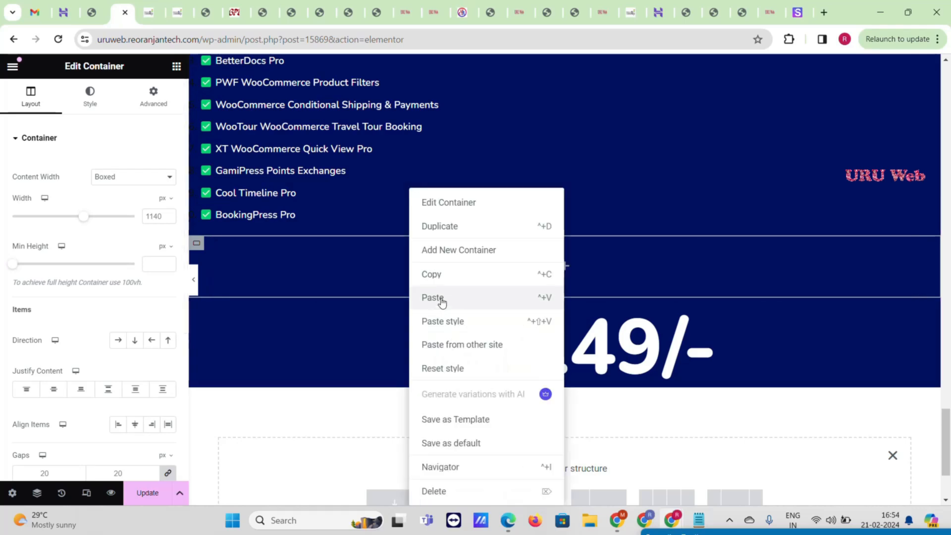
pyautogui.click(448, 303)
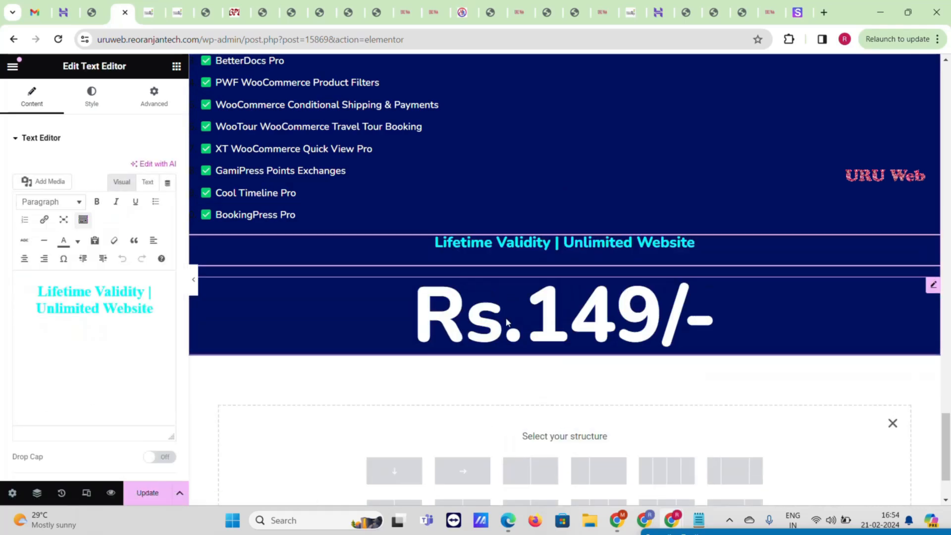
pyautogui.moveTo(510, 293); pyautogui.dragTo(540, 244)
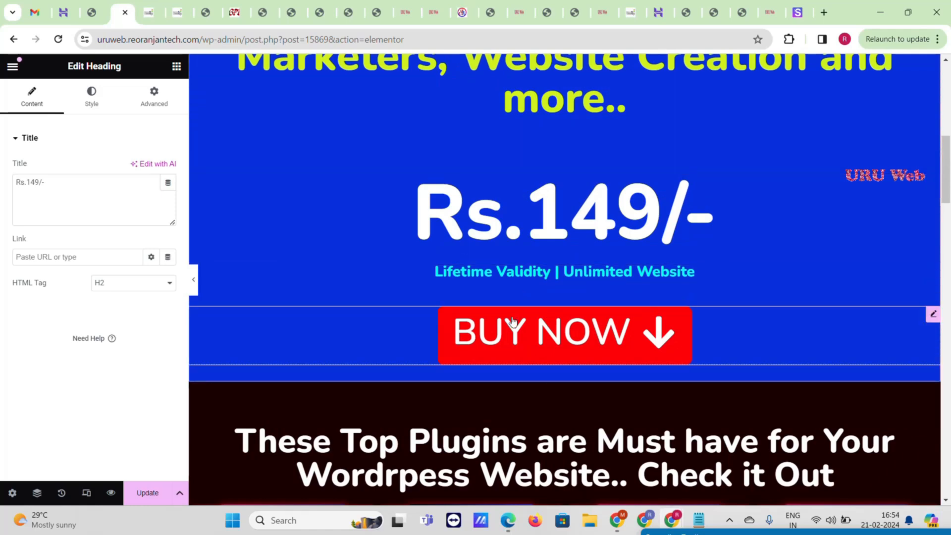
# - Copy the red BUY NOW button from the blue pricing section and paste it below the Lifetime Validity text at the page's end
pyautogui.rightClick(511, 327)
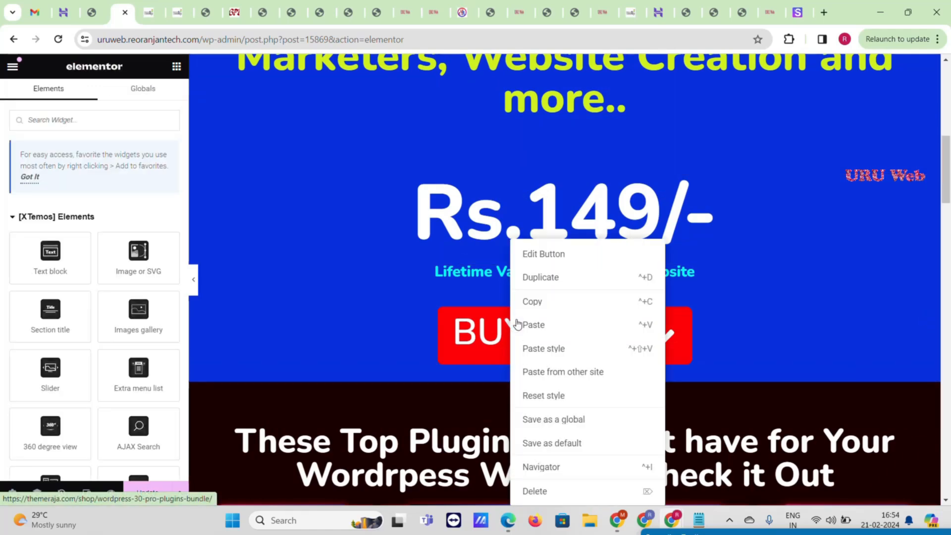
pyautogui.click(539, 300)
pyautogui.scroll(-20, 531, 274)
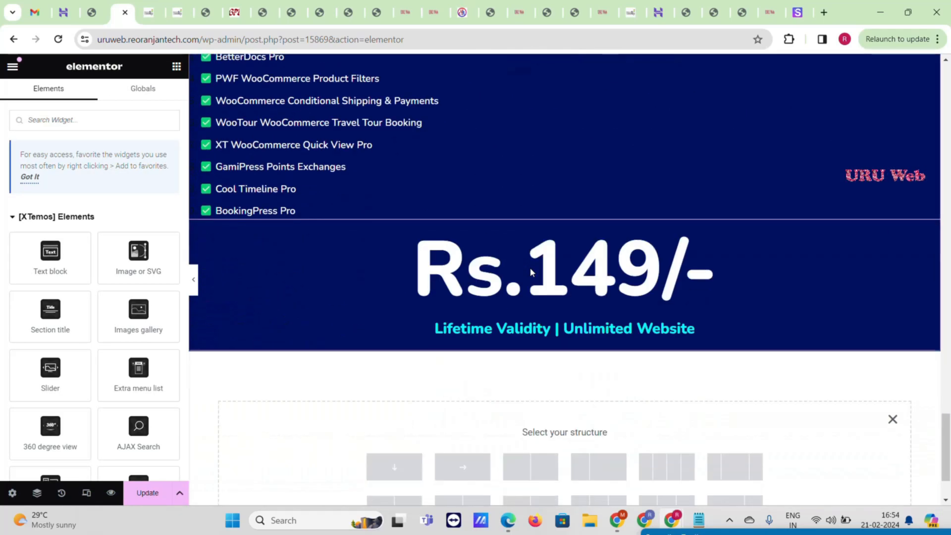
pyautogui.scroll(-2, 529, 268)
pyautogui.rightClick(690, 242)
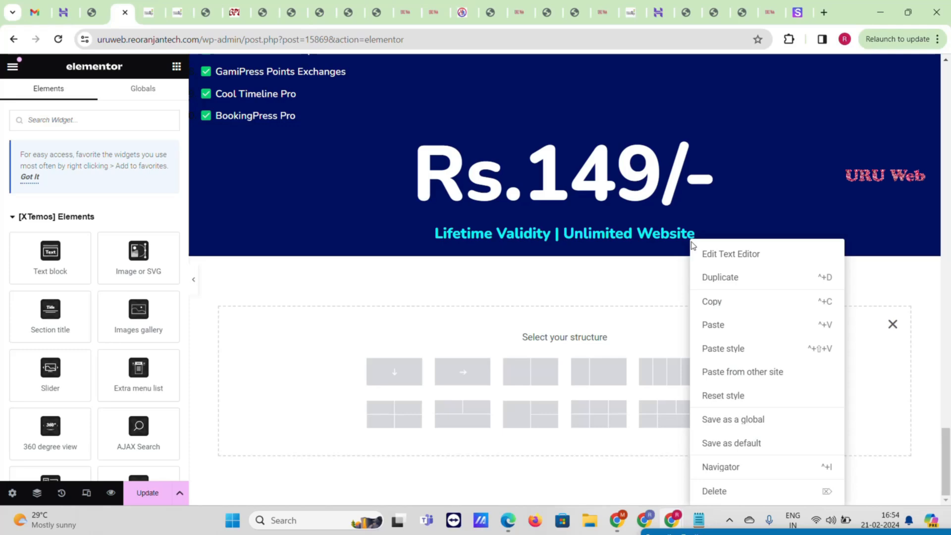
pyautogui.click(726, 331)
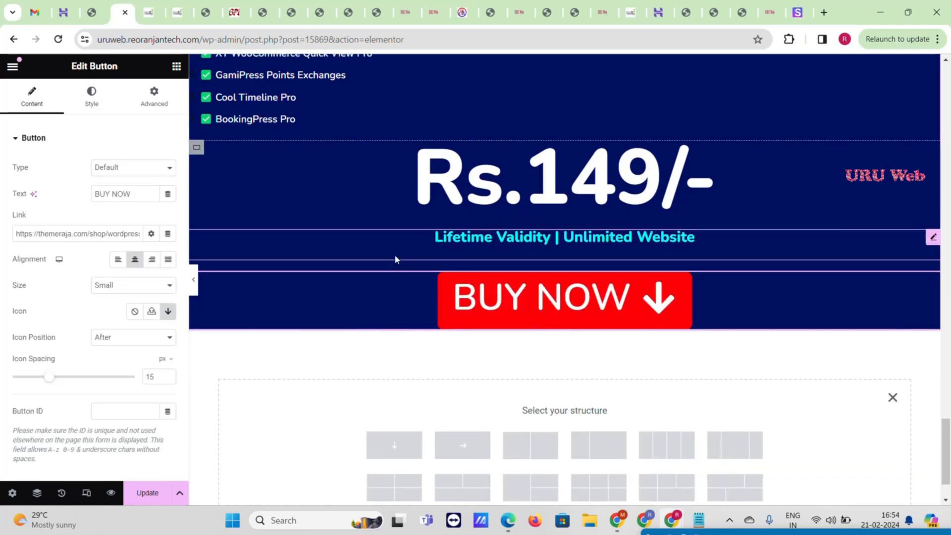
# - Open the settings of the dark blue container holding the TOP 30 PLUGINS section
pyautogui.scroll(3, 394, 255)
pyautogui.scroll(12, 593, 132)
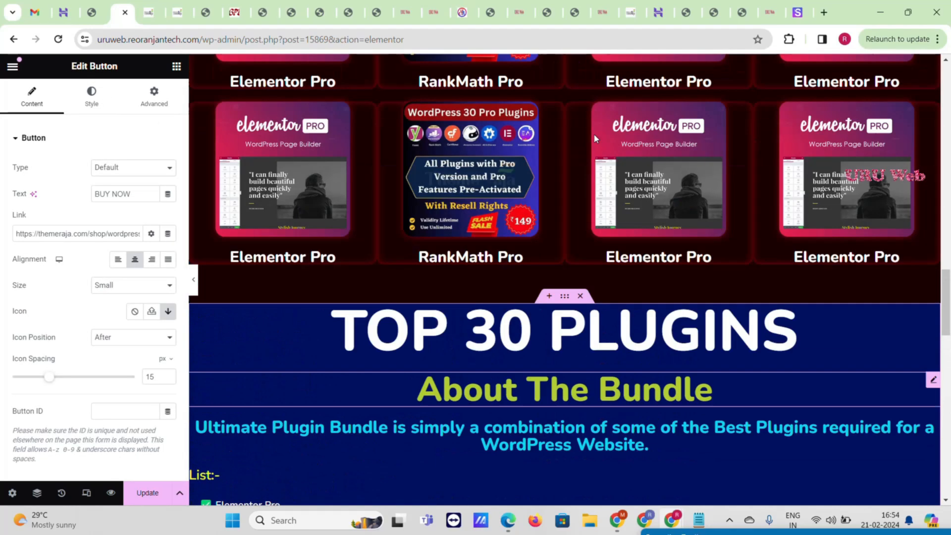
pyautogui.click(564, 325)
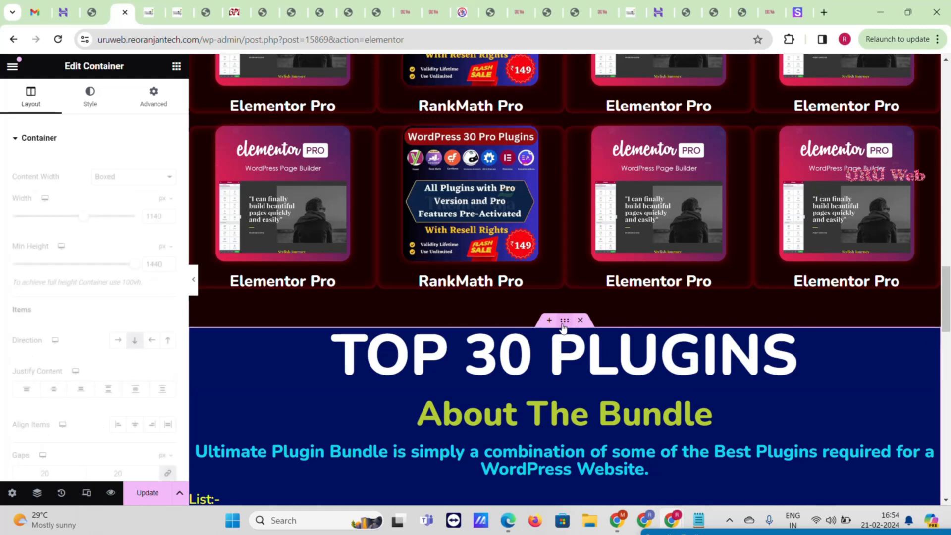
# - Set the TOP 30 PLUGINS container's top and bottom padding to 60 px, keeping the sides at 0, and update the page
pyautogui.click(155, 102)
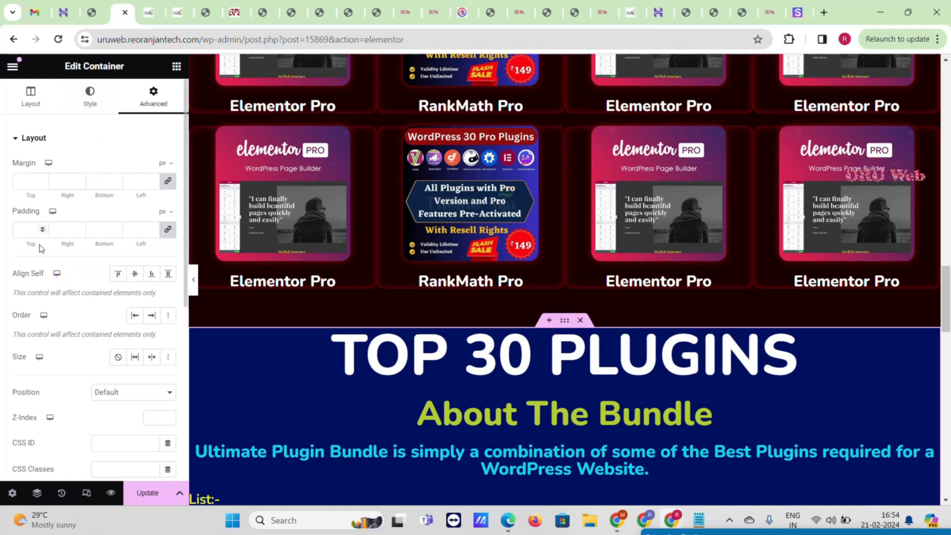
pyautogui.click(167, 228)
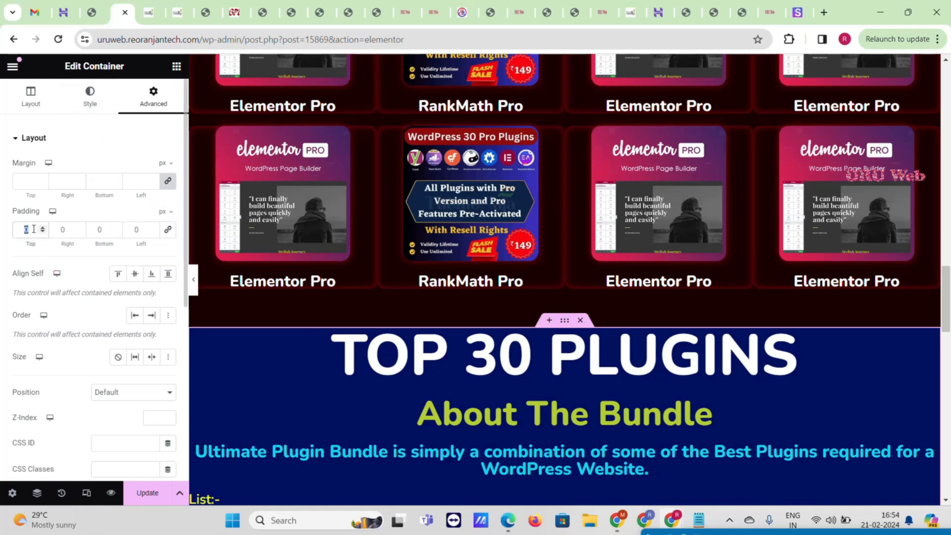
pyautogui.write('159')
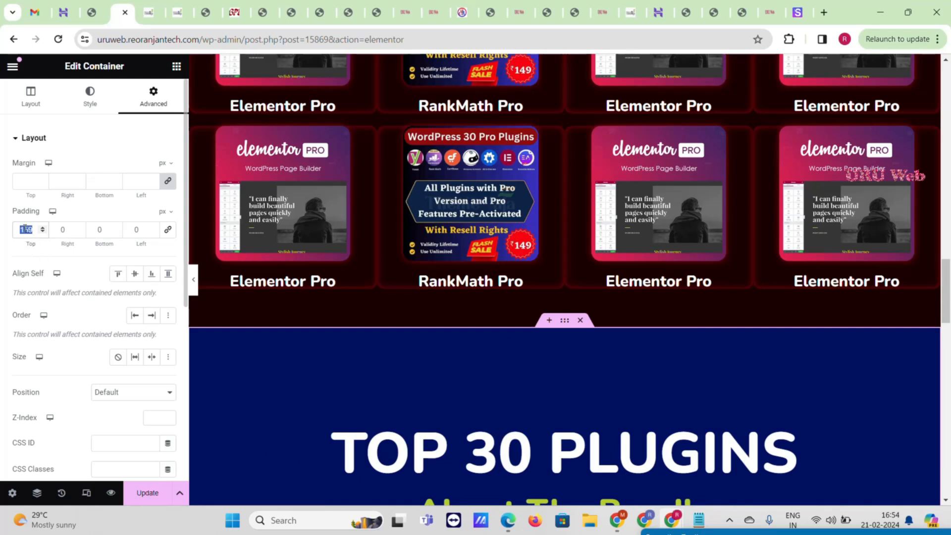
pyautogui.write('60')
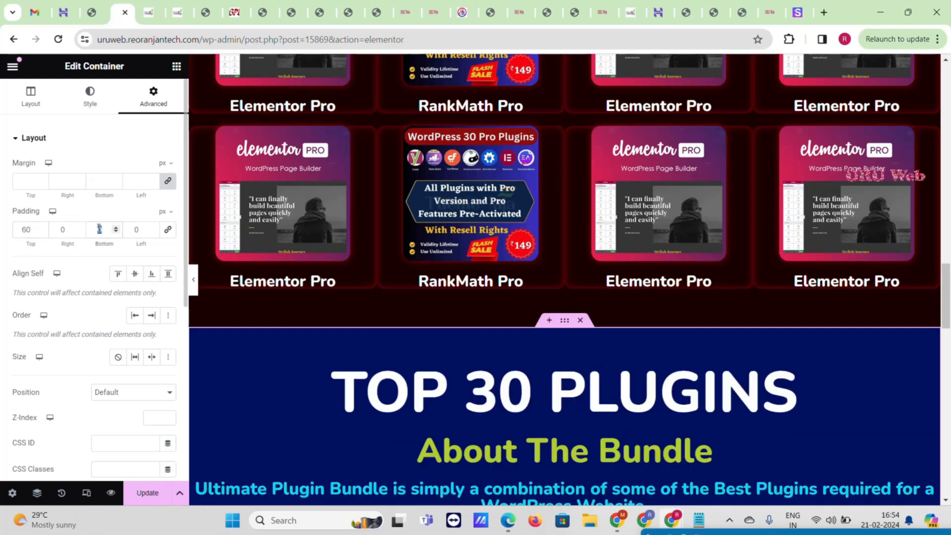
pyautogui.scroll(-20, 631, 156)
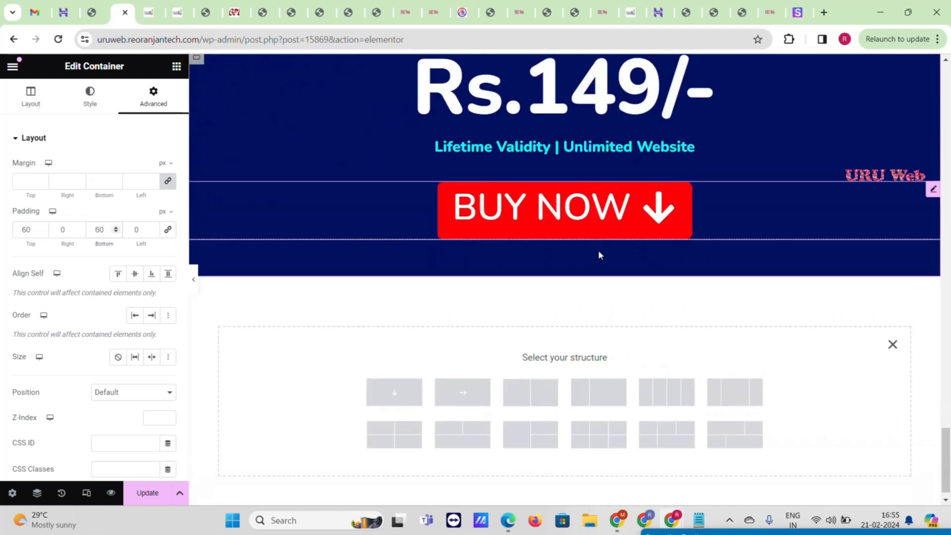
pyautogui.click(148, 492)
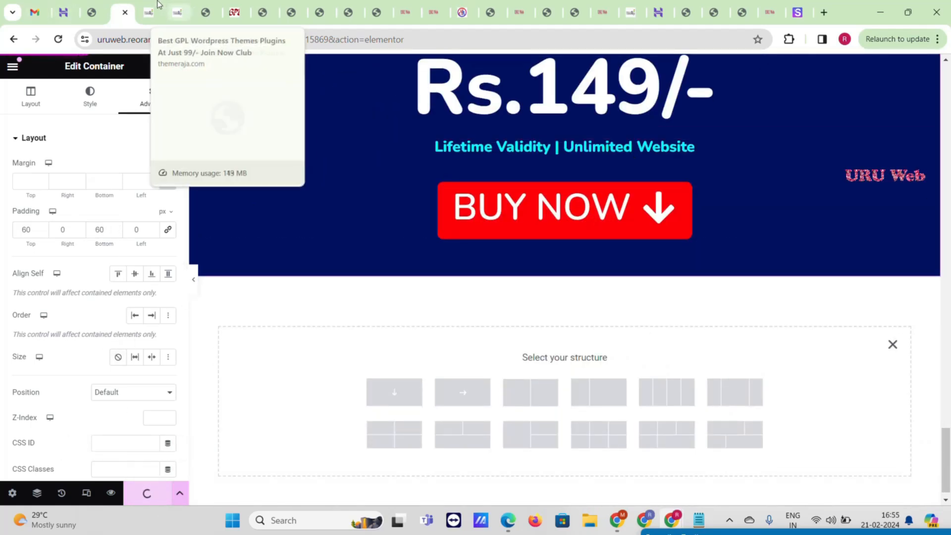
# - Copy the line "You Will Recieve Original Product" from the themeraja.com WordPress 30 Pro Plugins Bundle page
pyautogui.click(148, 12)
pyautogui.scroll(-6, 168, 138)
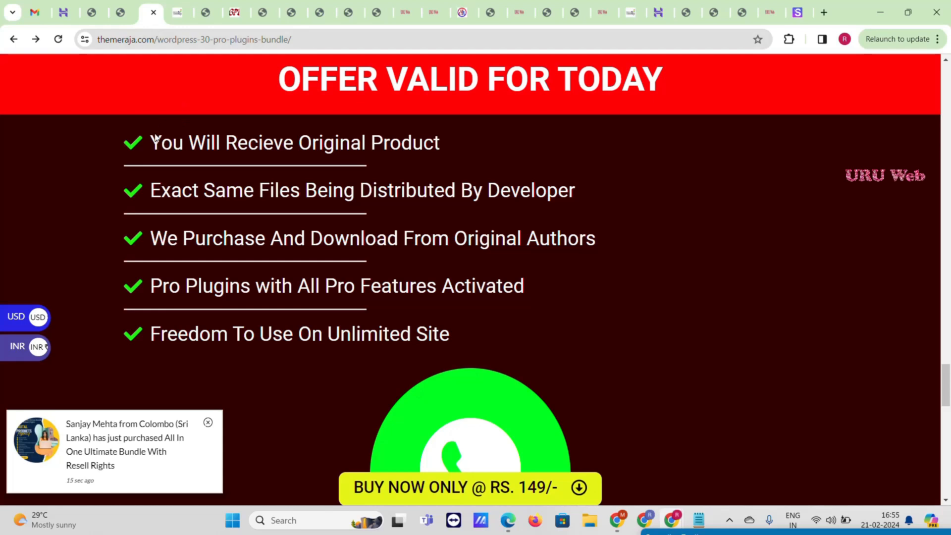
pyautogui.tripleClick(155, 138)
pyautogui.hotkey('ctrl', 'c')
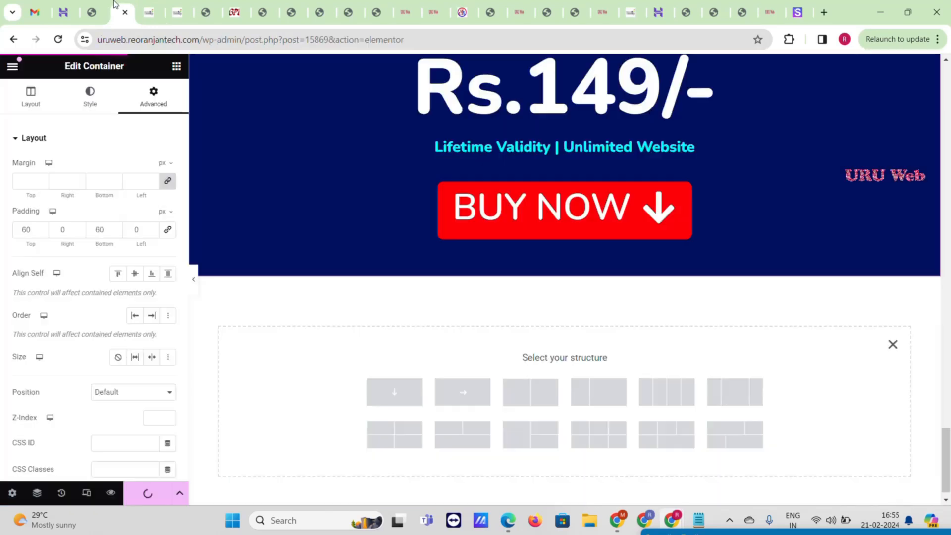
# - Add a single-column container below the BUY NOW section with background colour #960303 and a minimum height of 1175 px
pyautogui.click(120, 12)
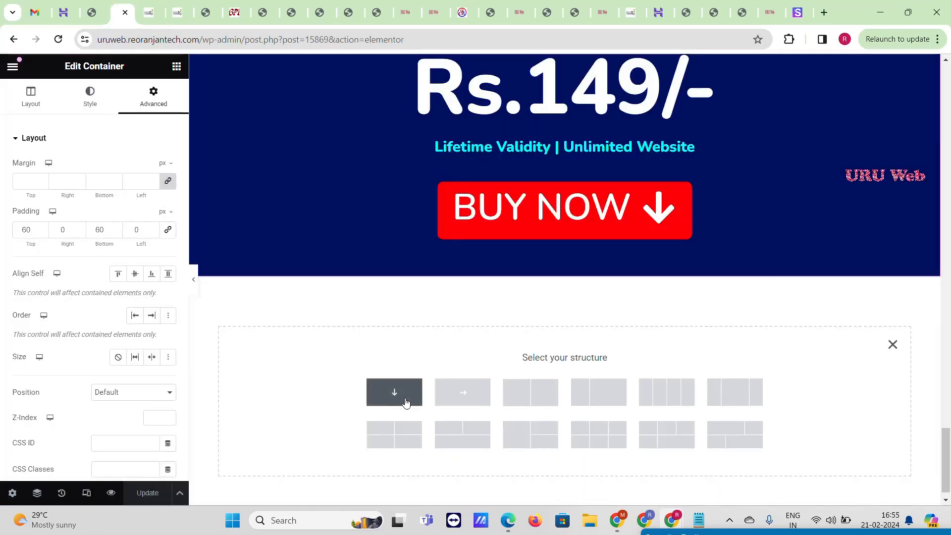
pyautogui.click(394, 392)
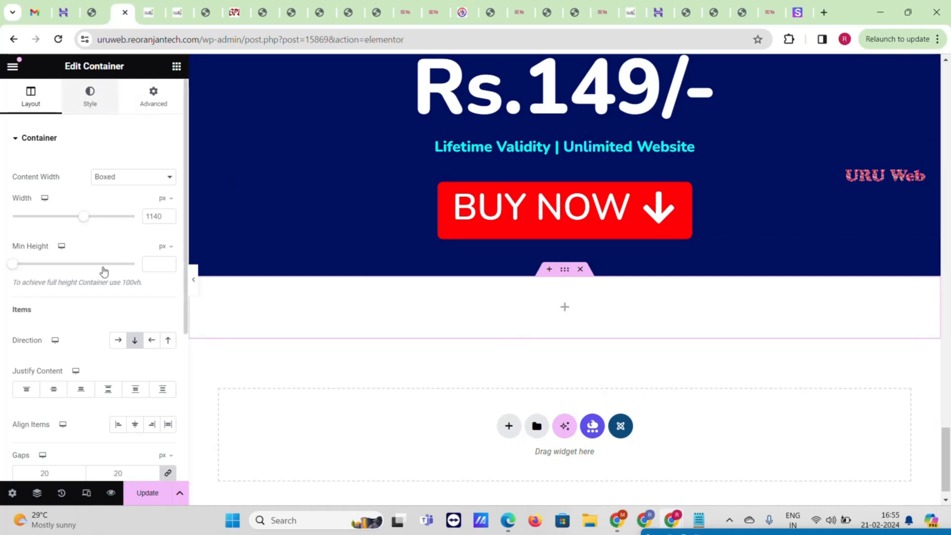
pyautogui.click(90, 97)
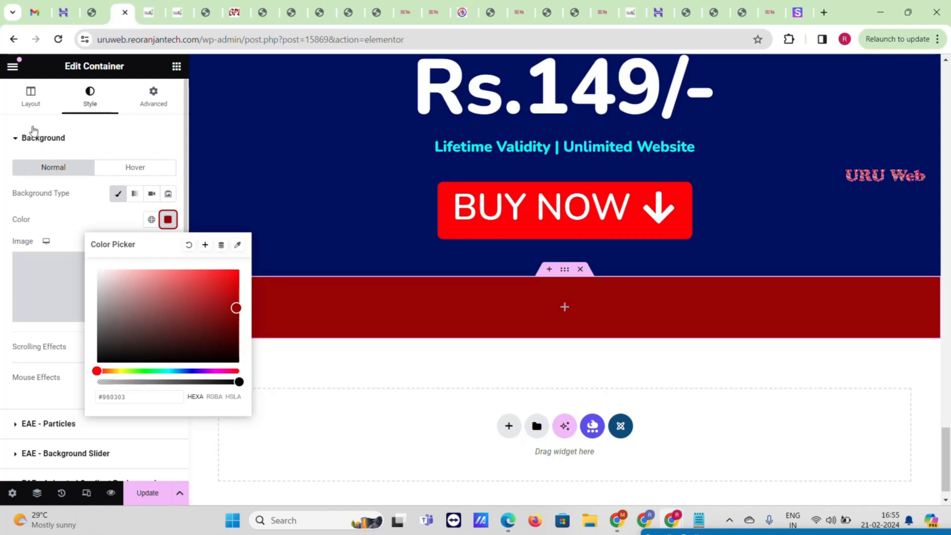
pyautogui.click(30, 97)
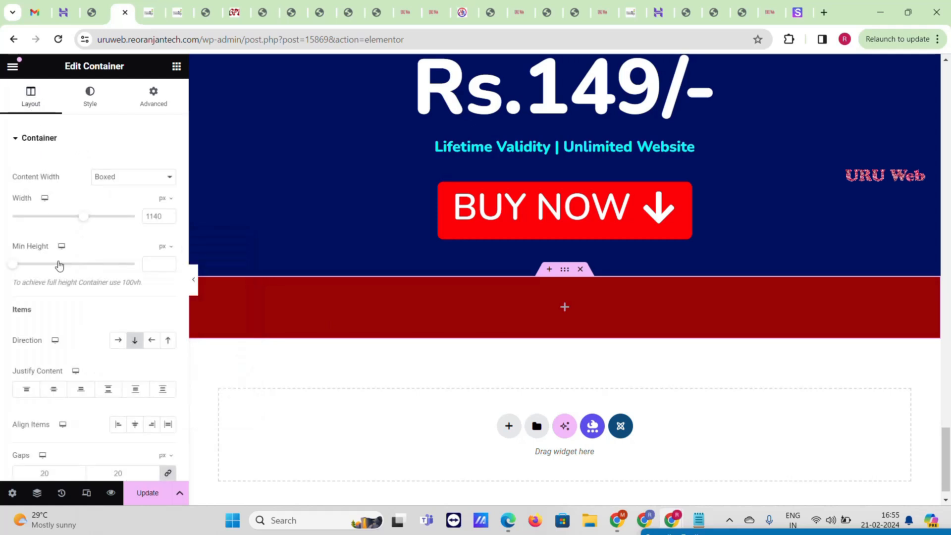
pyautogui.click(113, 265)
pyautogui.scroll(-3, 573, 295)
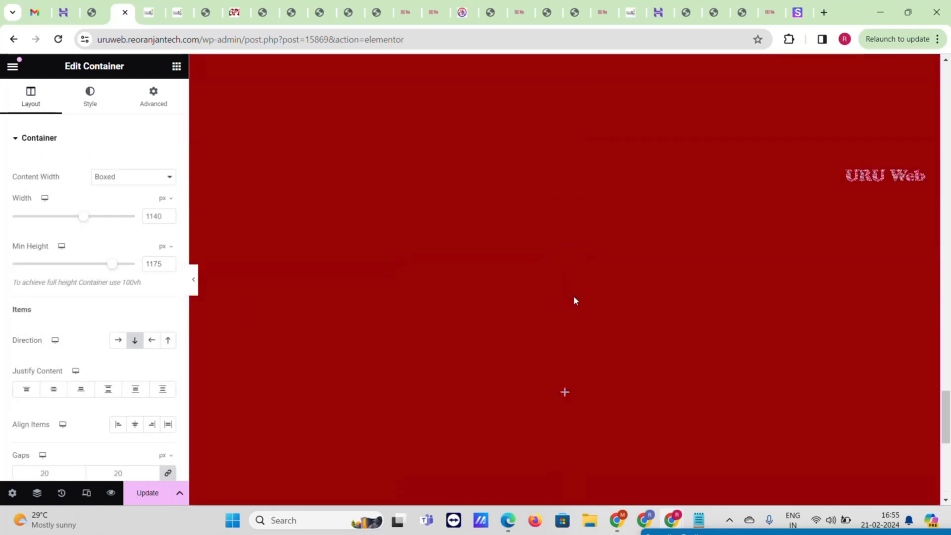
pyautogui.scroll(3, 574, 224)
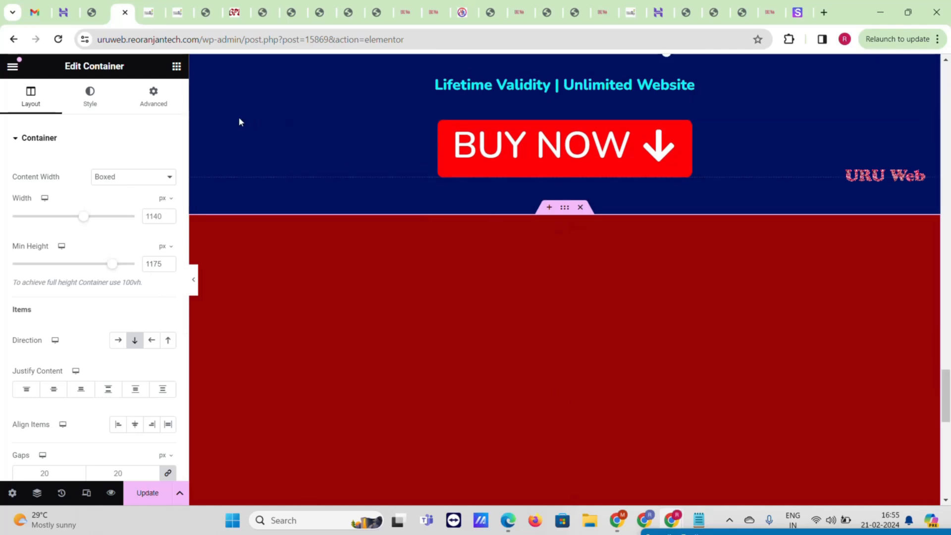
# - Check the reference page's checklist and add an Icon List widget to the new red container
pyautogui.click(159, 11)
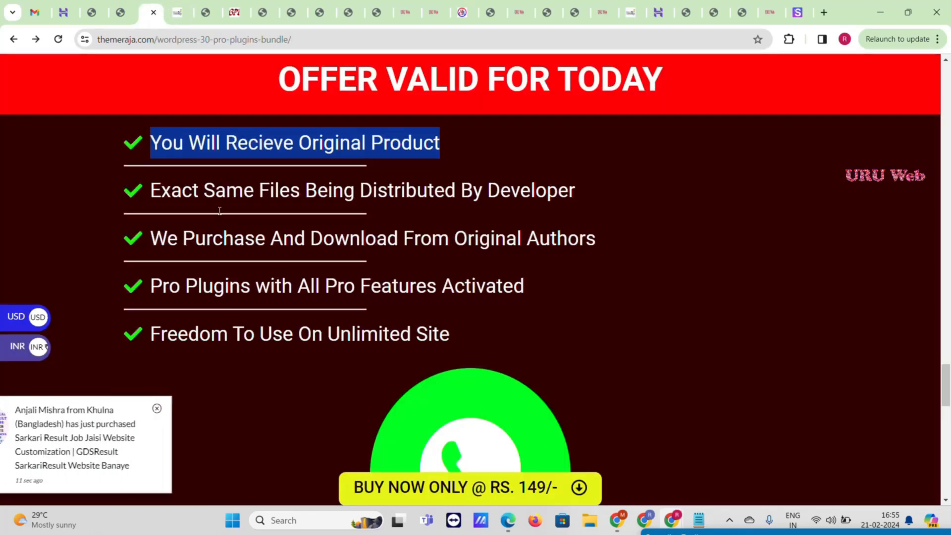
pyautogui.click(120, 12)
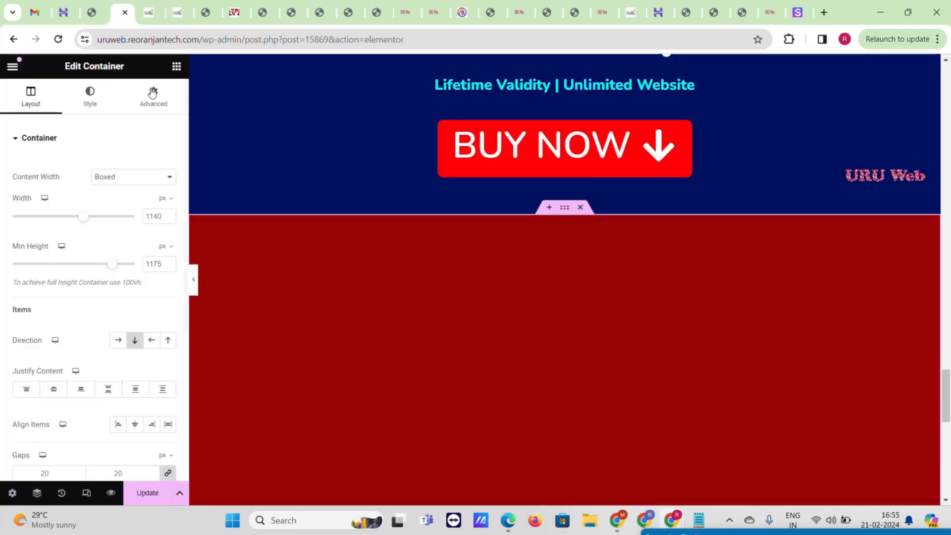
pyautogui.click(176, 66)
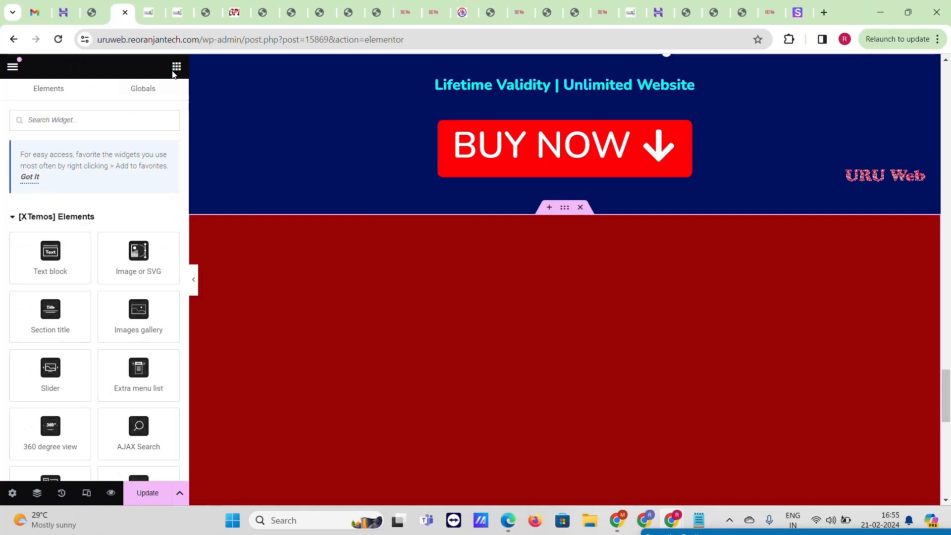
pyautogui.click(112, 114)
pyautogui.write('lis')
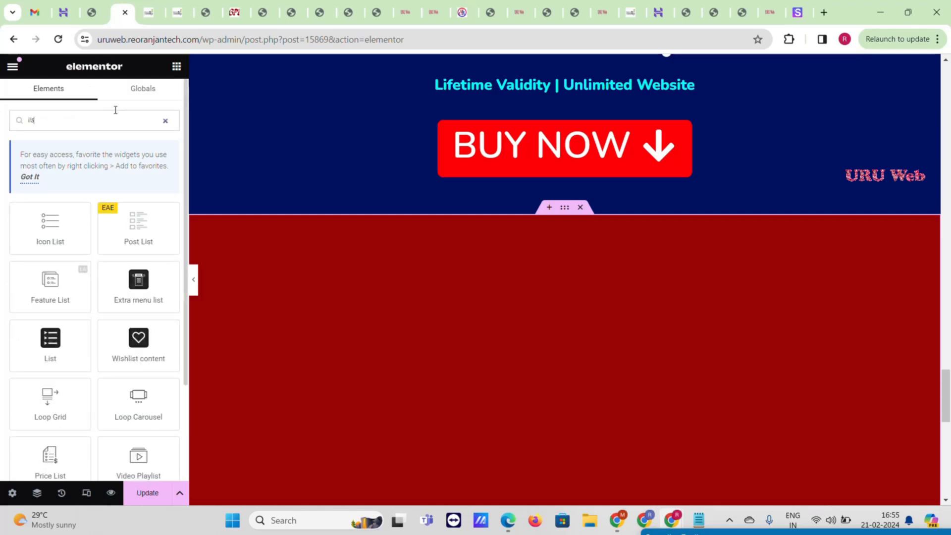
pyautogui.moveTo(50, 230); pyautogui.dragTo(519, 233)
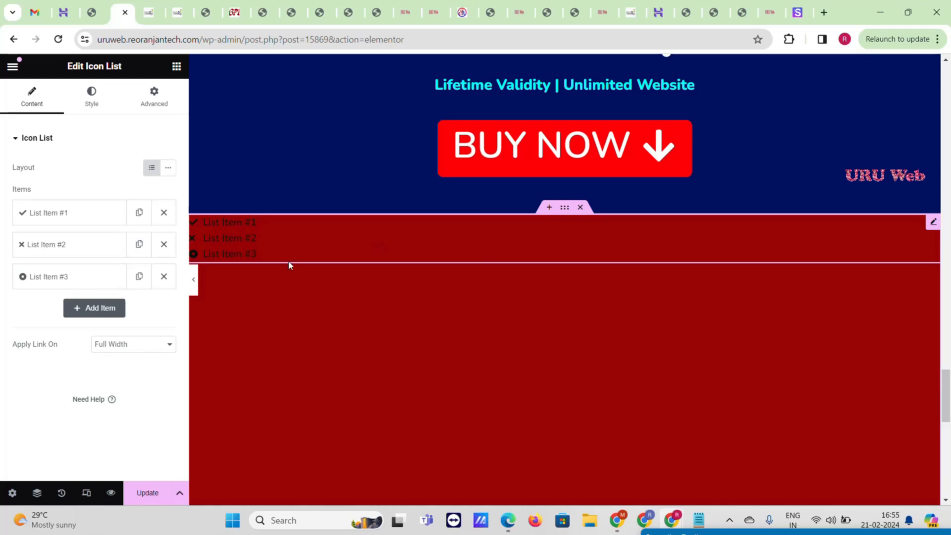
# - Delete the second and third list items and replace the first item's text with "You Will Recieve Original Product"
pyautogui.click(51, 213)
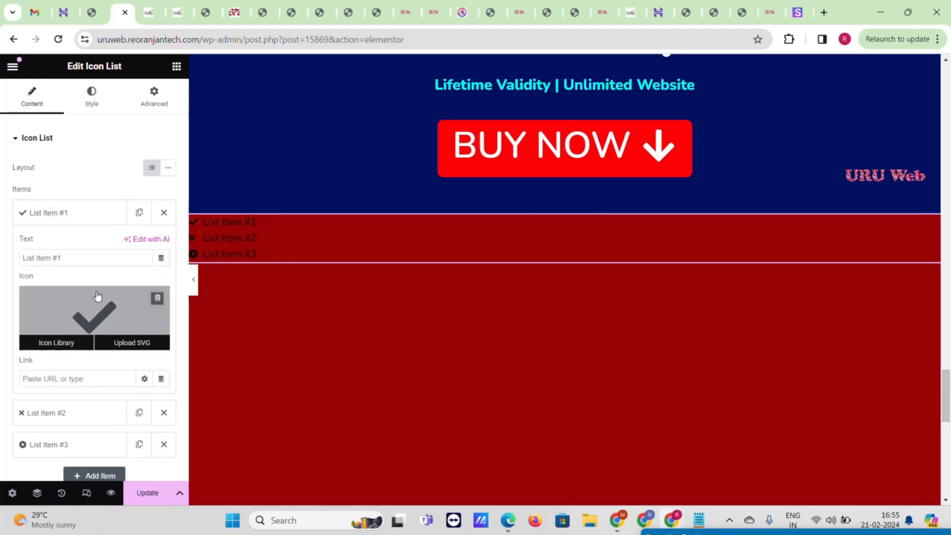
pyautogui.scroll(-3, 97, 296)
pyautogui.click(163, 288)
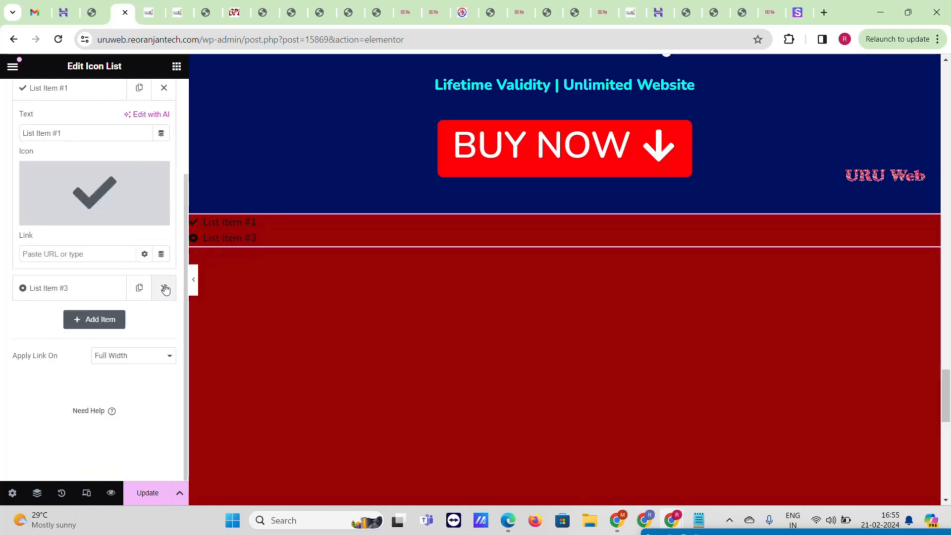
pyautogui.click(165, 289)
pyautogui.tripleClick(74, 133)
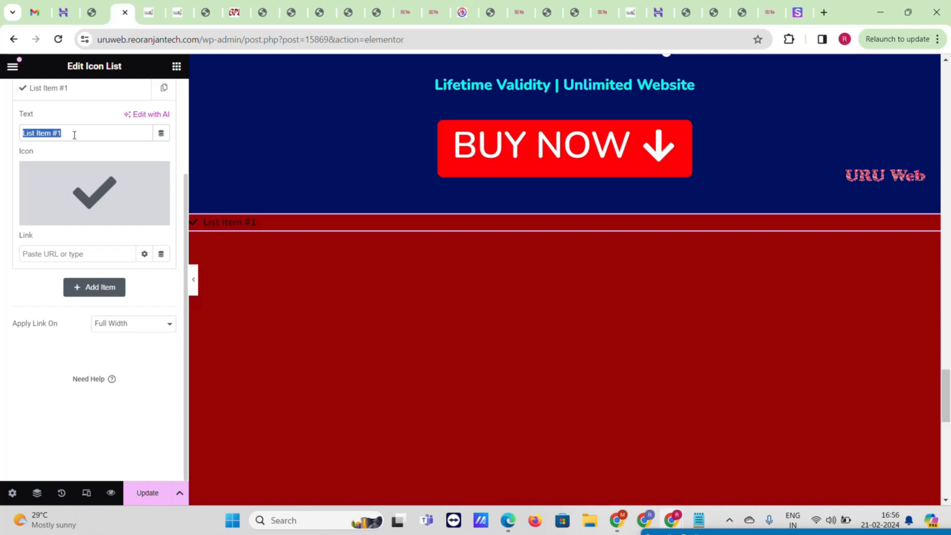
pyautogui.hotkey('ctrl', 'v')
# - Add the reference page's remaining four checklist lines, from "Exact Same Files Being Distributed By Developer" to "Freedom To Use On Unlimited Site", as check-marked list items
pyautogui.click(154, 5)
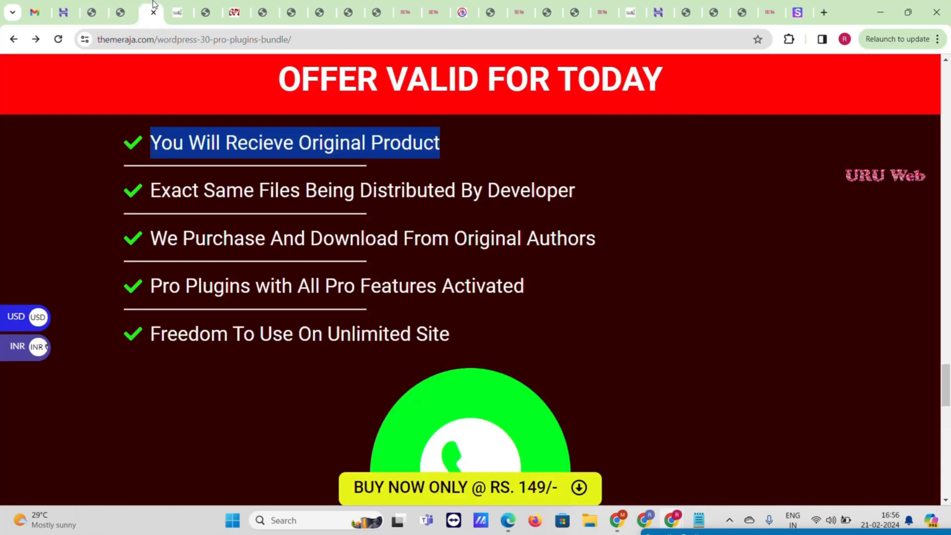
pyautogui.doubleClick(308, 198)
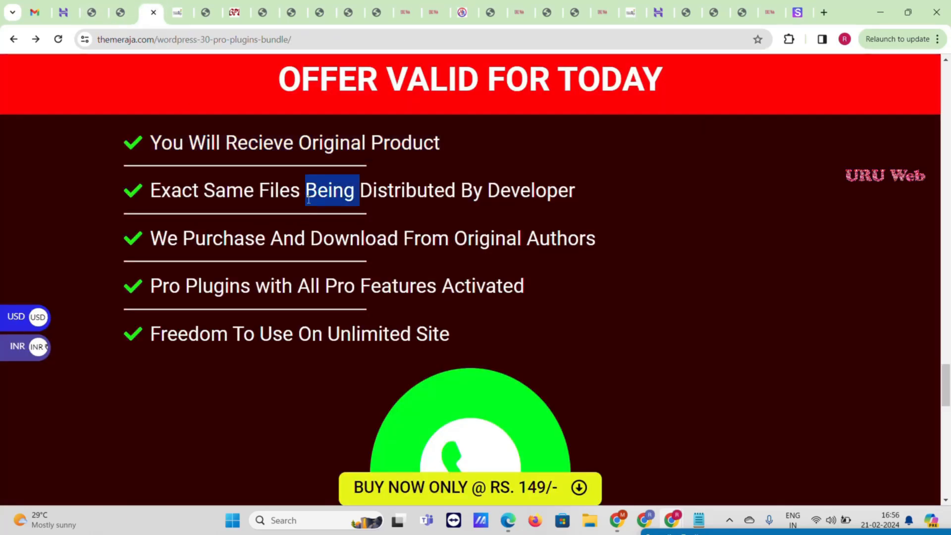
pyautogui.tripleClick(308, 199)
pyautogui.hotkey('ctrl', 'pageup')
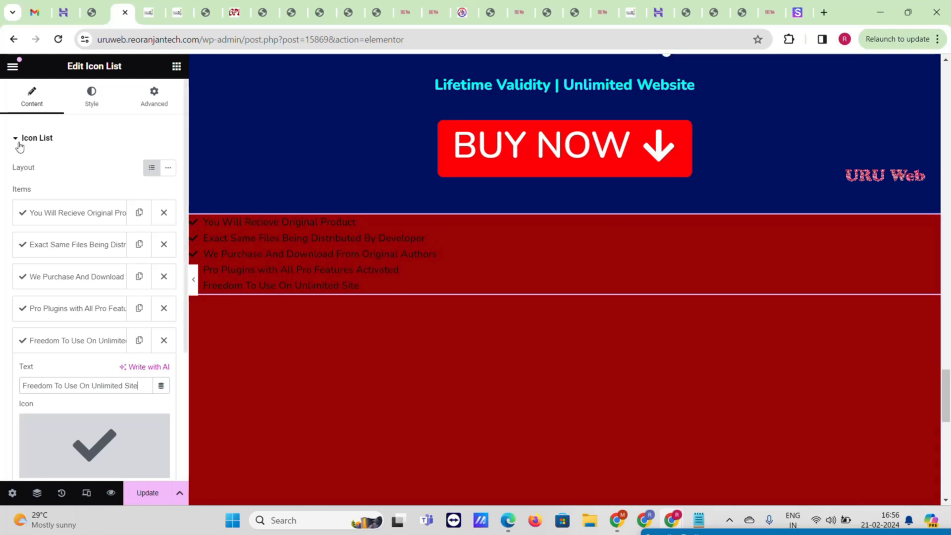
# - Set the space between list items to 12 px and enable a solid divider with 2 px weight and 21% width
pyautogui.click(97, 104)
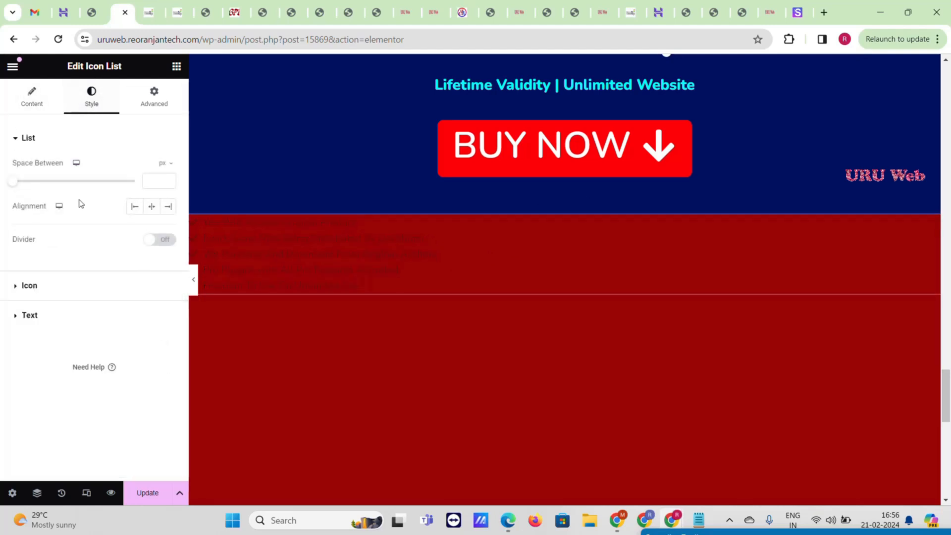
pyautogui.moveTo(17, 186); pyautogui.dragTo(44, 188)
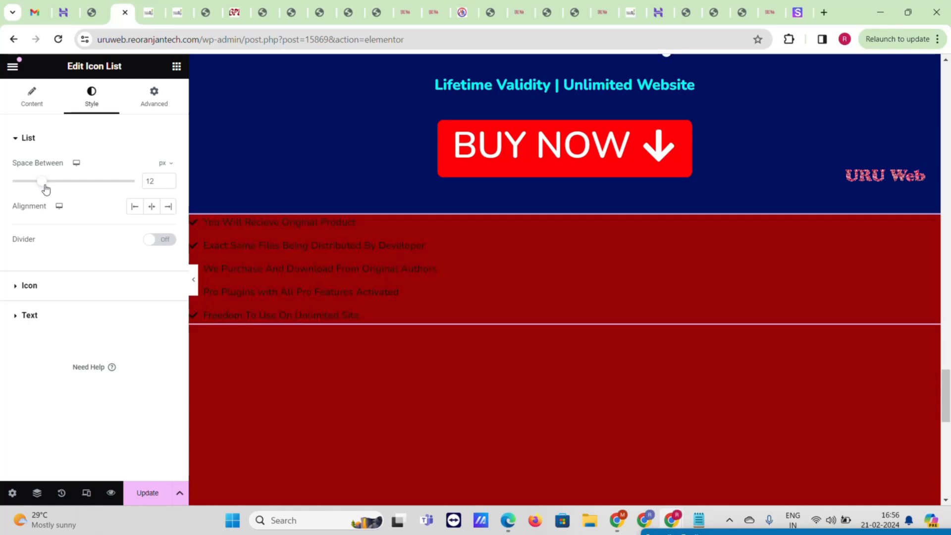
pyautogui.click(157, 240)
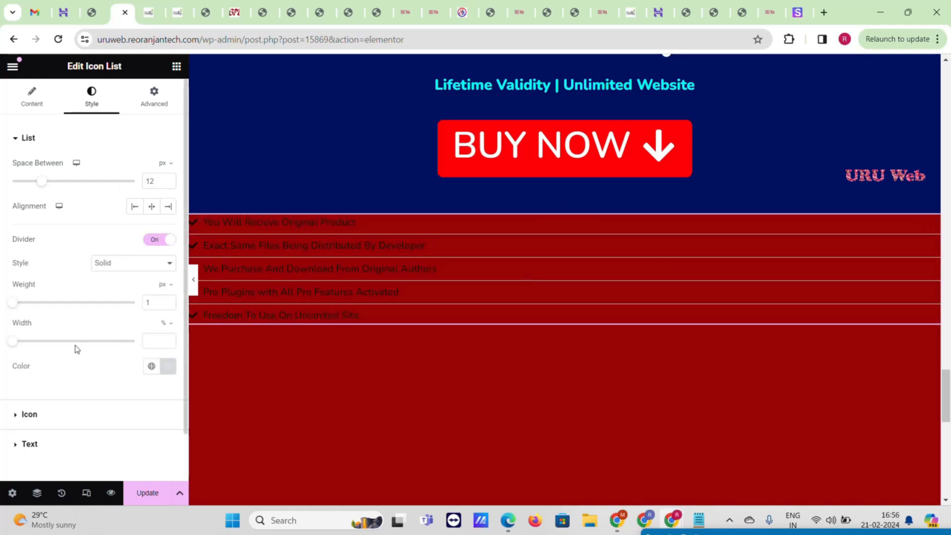
pyautogui.click(43, 303)
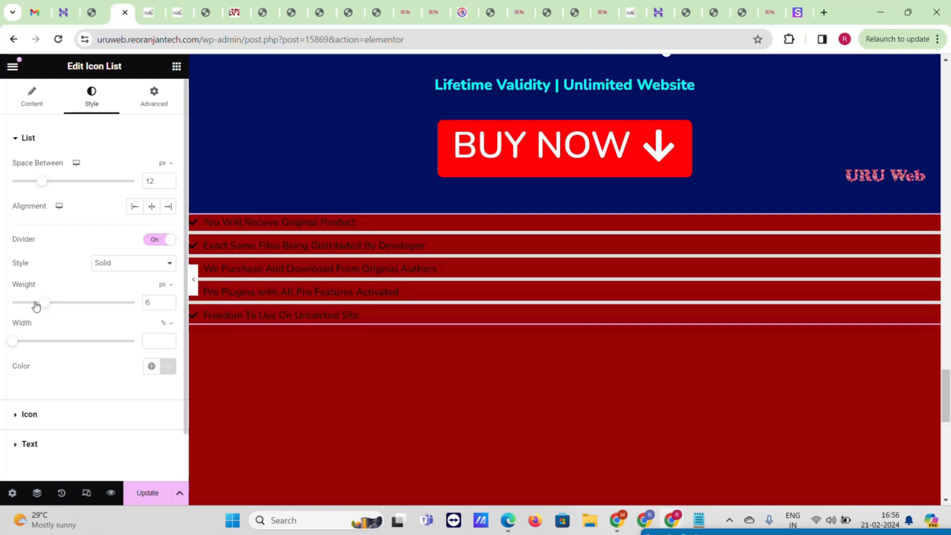
pyautogui.moveTo(36, 306); pyautogui.dragTo(37, 343)
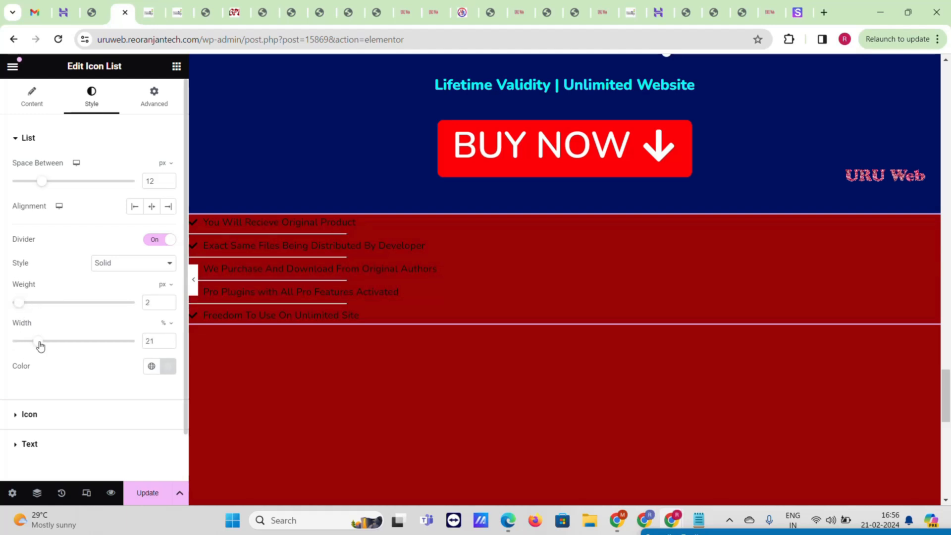
# - Set the list icons' size to 34 px and their normal colour to bright green
pyautogui.scroll(-1, 2, 361)
pyautogui.click(44, 360)
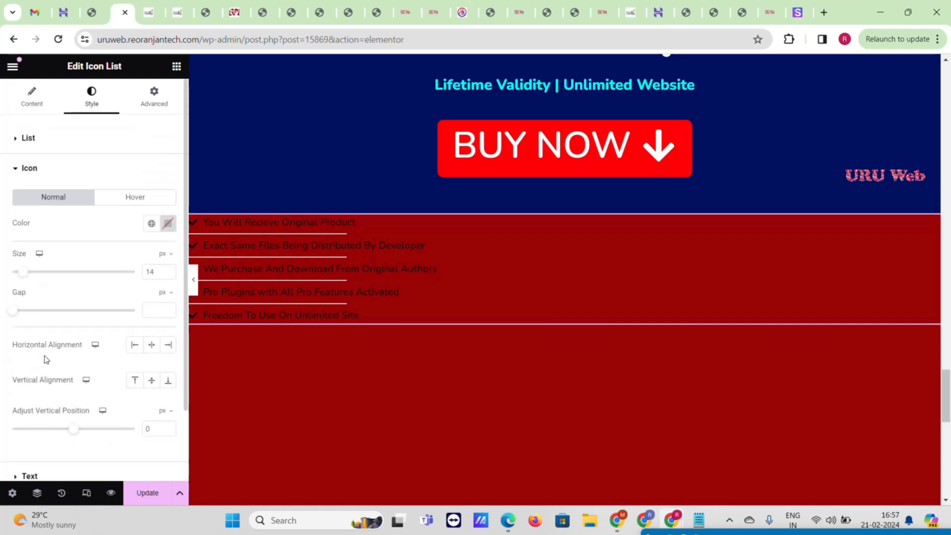
pyautogui.click(50, 272)
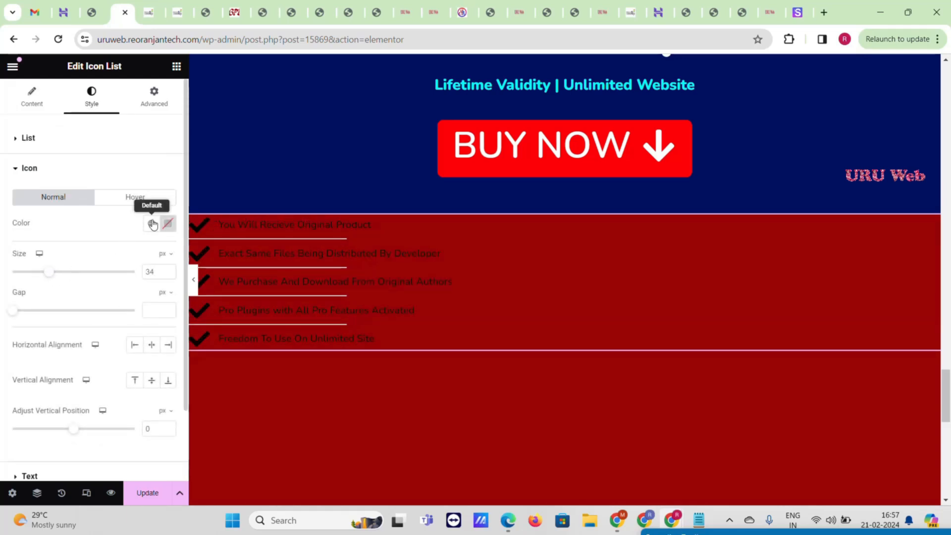
pyautogui.click(168, 223)
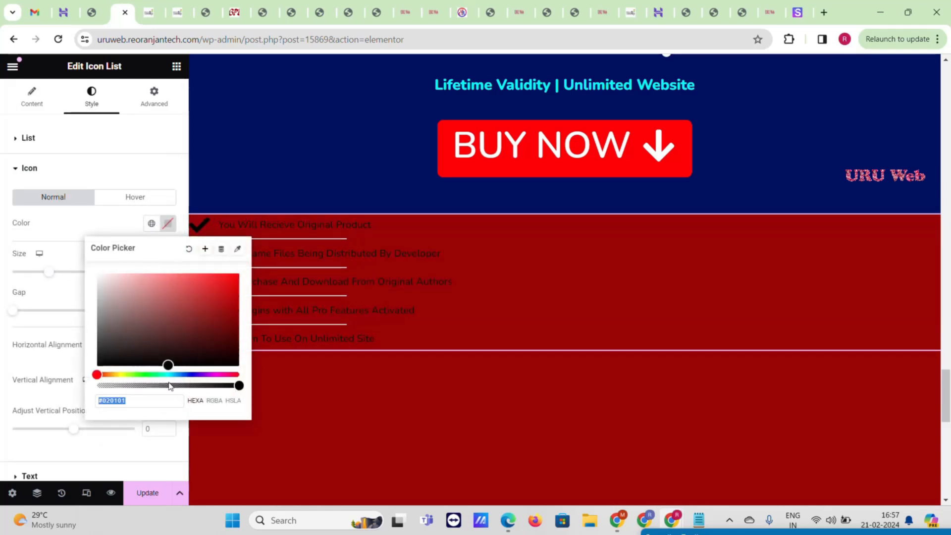
pyautogui.click(151, 374)
pyautogui.click(226, 281)
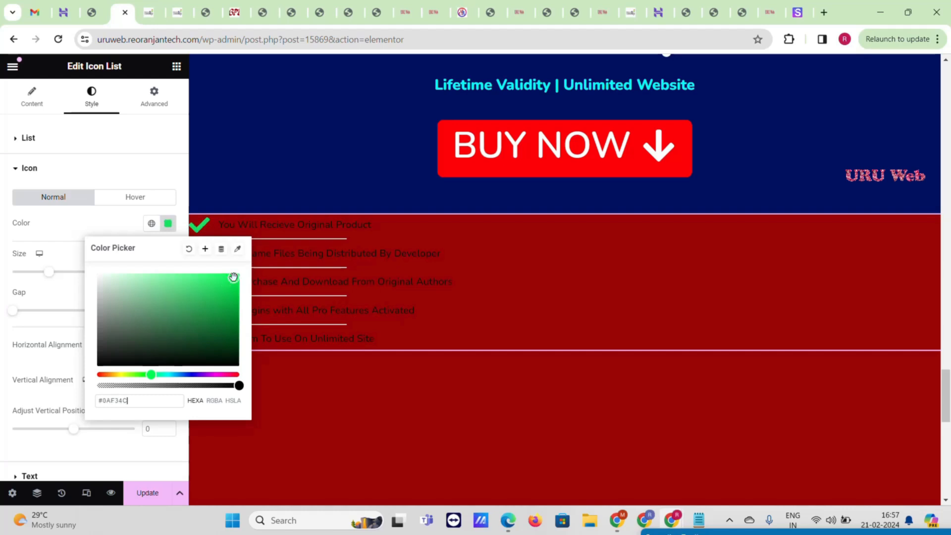
pyautogui.click(3, 327)
pyautogui.scroll(-2, 89, 327)
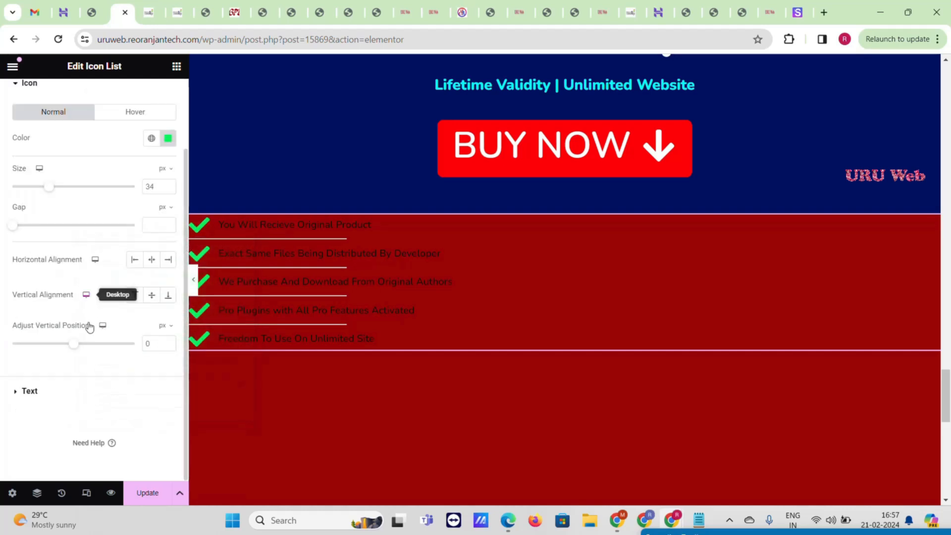
# - Set the typography size of the checklist's text to 36 px
pyautogui.click(68, 393)
pyautogui.click(169, 228)
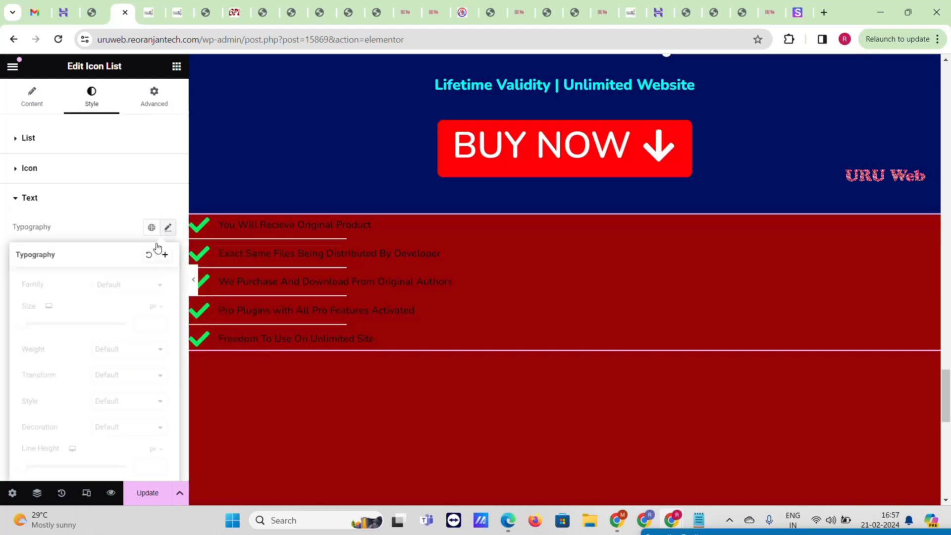
pyautogui.click(53, 325)
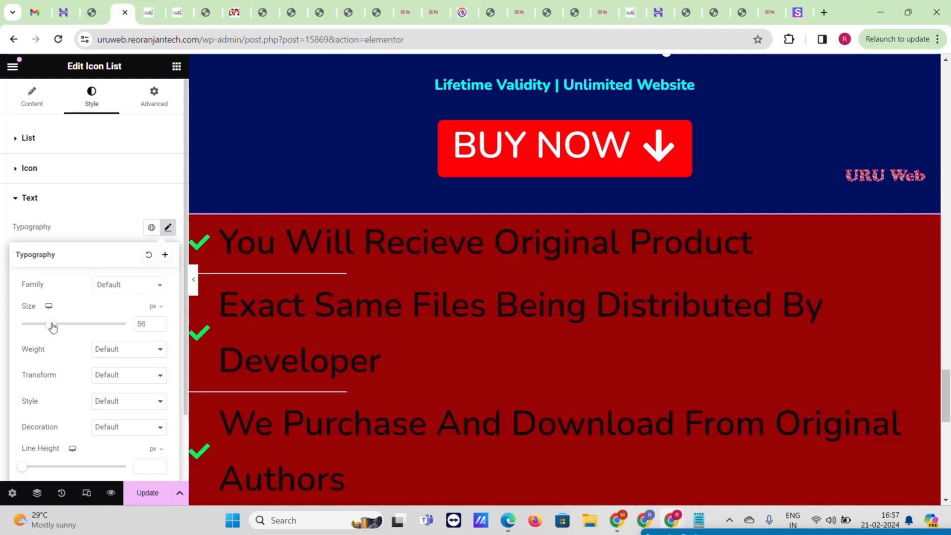
pyautogui.moveTo(53, 326); pyautogui.dragTo(42, 329)
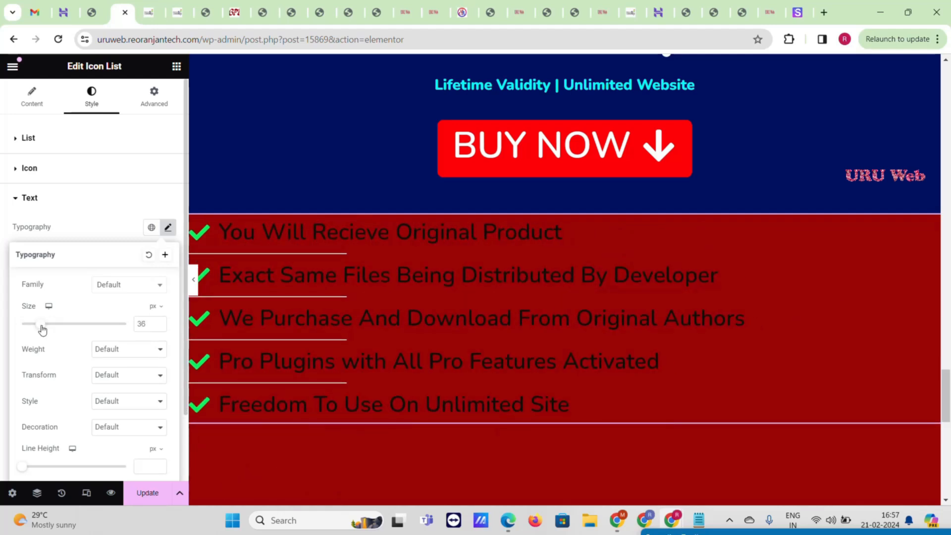
pyautogui.scroll(-2, 146, 298)
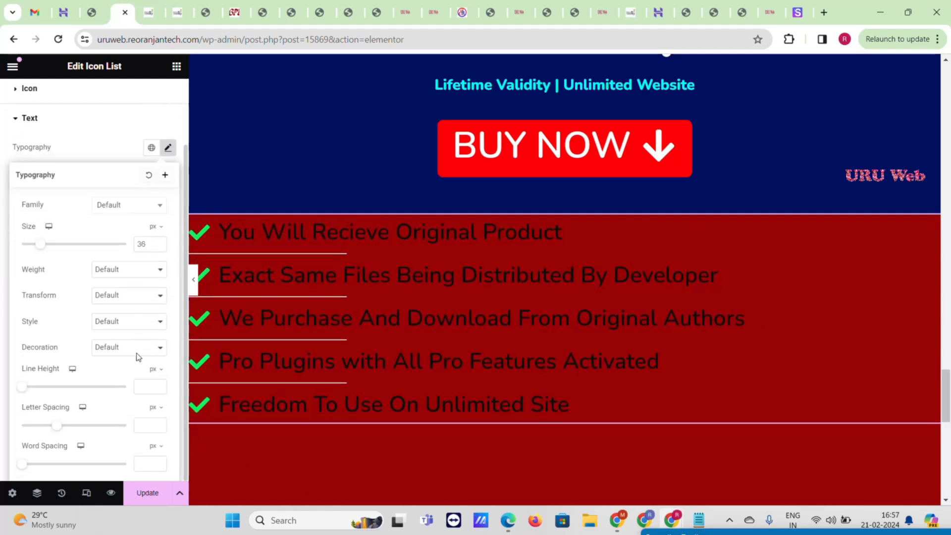
# - Set the checklist text's normal colour to near-white #FFFBFB
pyautogui.click(97, 158)
pyautogui.click(168, 226)
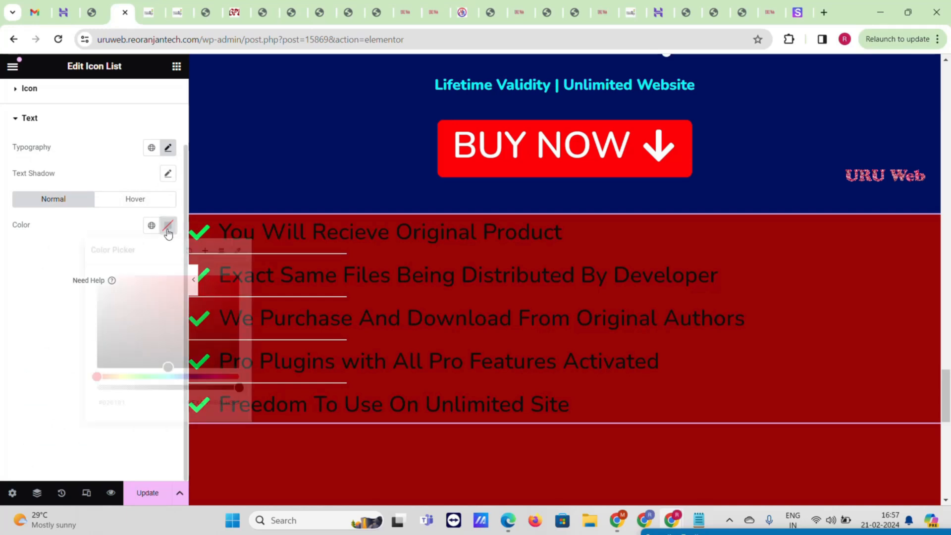
pyautogui.click(116, 291)
pyautogui.scroll(2, 115, 295)
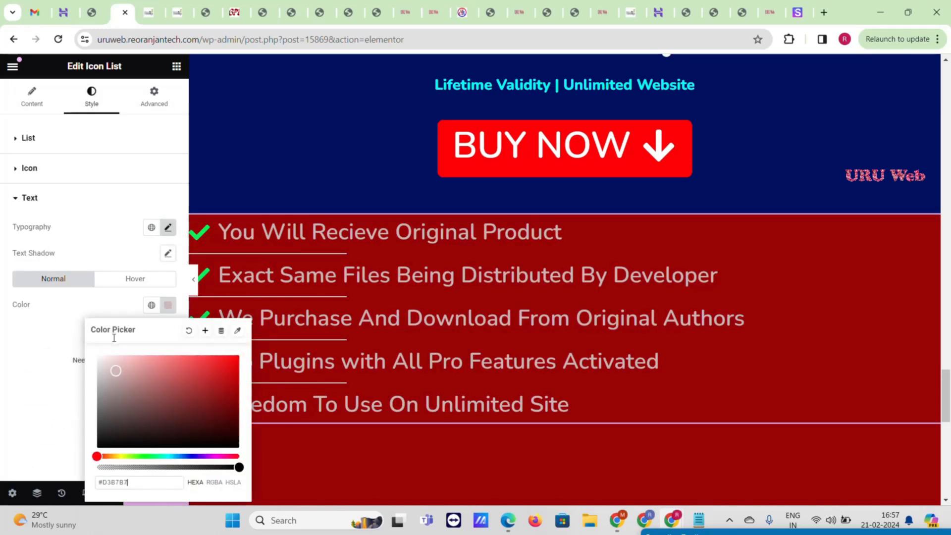
pyautogui.moveTo(115, 368); pyautogui.dragTo(99, 354)
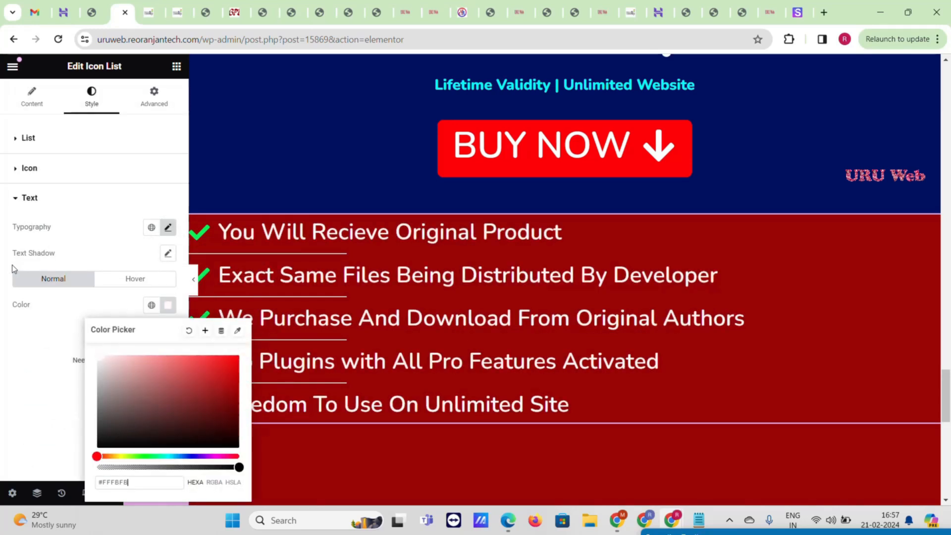
pyautogui.click(568, 219)
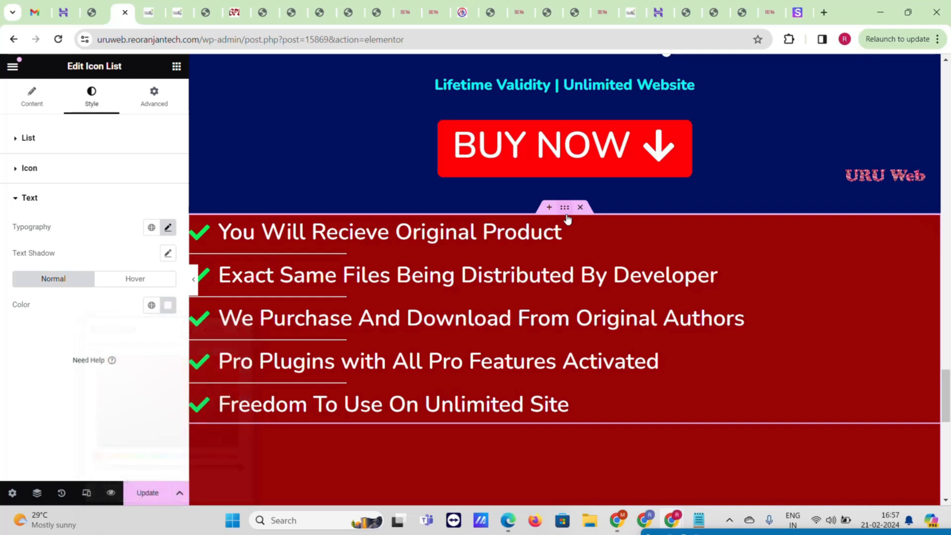
# - Give the red checklist container 60 px top and bottom padding with 0 on the sides, and update the page
pyautogui.click(567, 218)
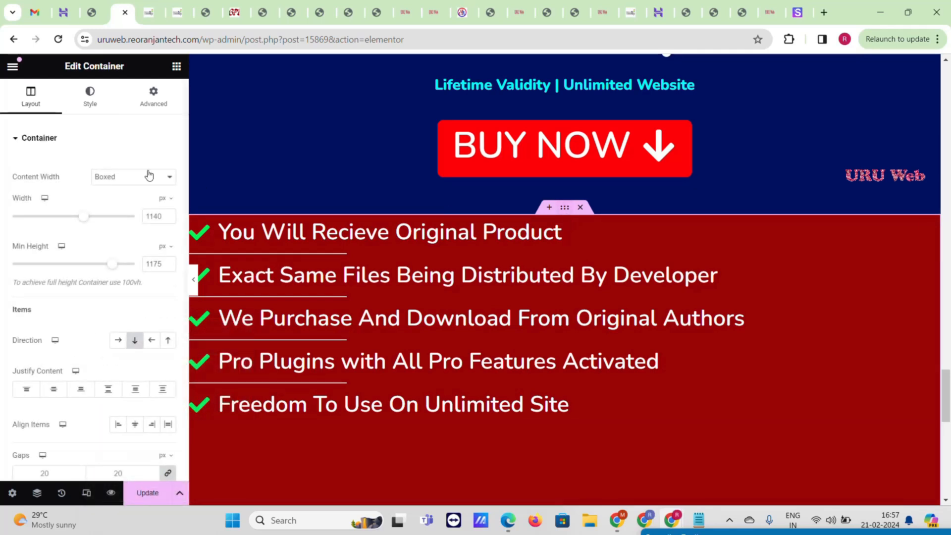
pyautogui.click(149, 124)
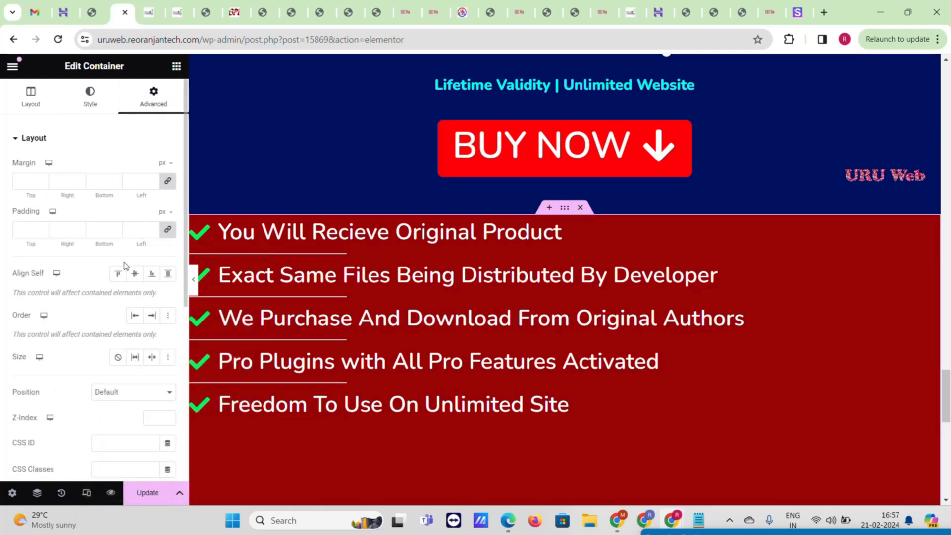
pyautogui.click(28, 230)
pyautogui.write('0')
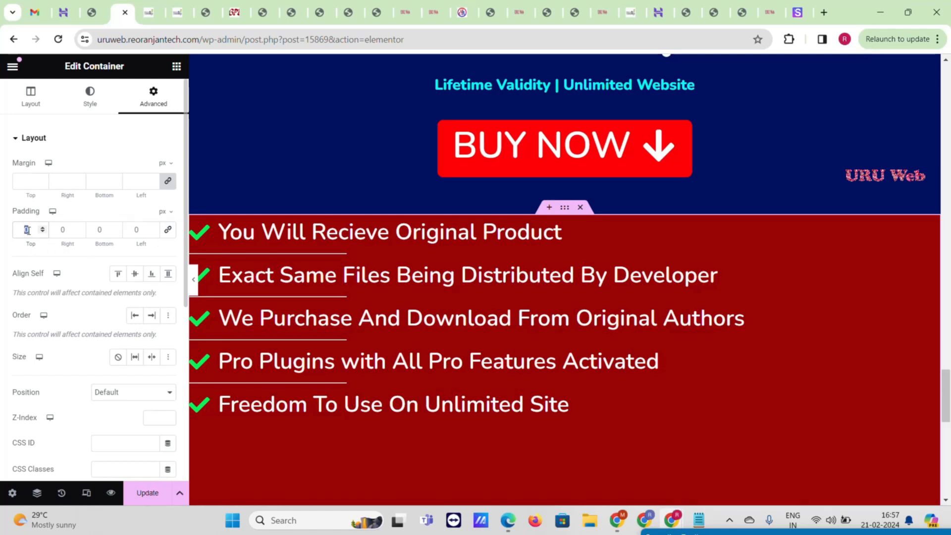
pyautogui.write('60')
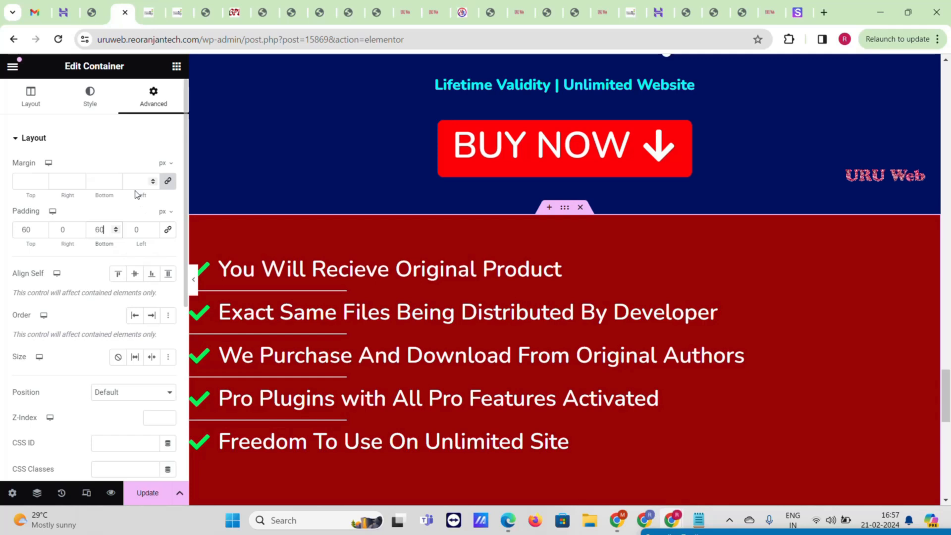
pyautogui.scroll(-2, 153, 442)
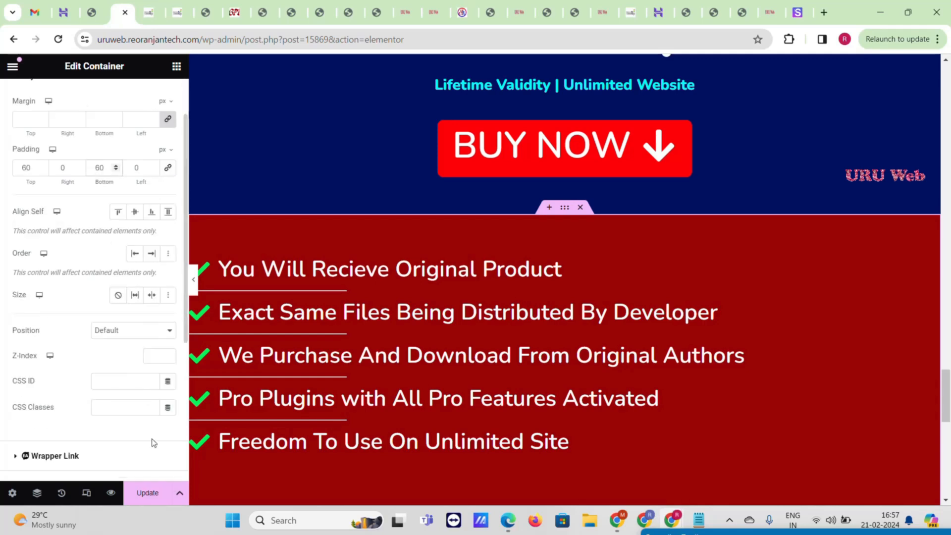
pyautogui.scroll(-4, 285, 380)
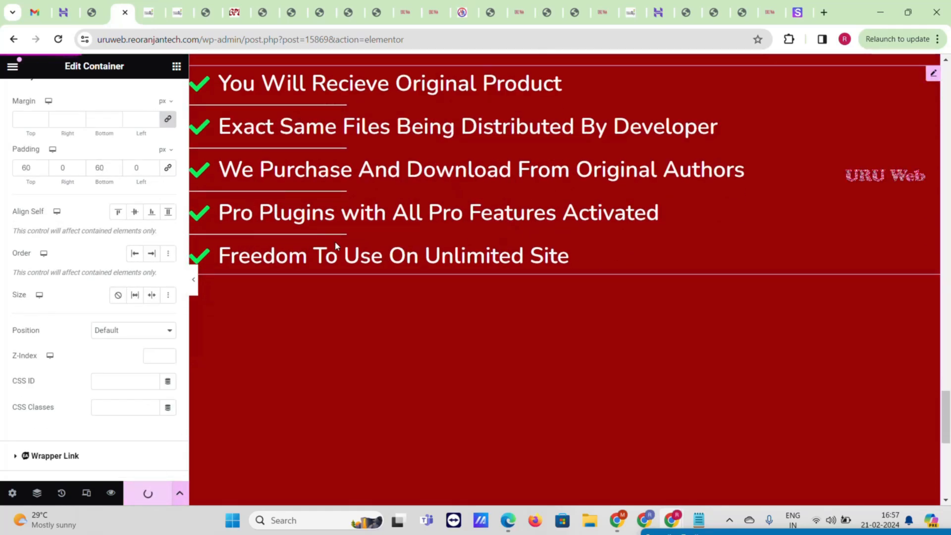
pyautogui.click(147, 492)
# - Copy the button text "Whatsapp Support for Installation" from the reference page and return to the page editor
pyautogui.click(148, 3)
pyautogui.scroll(-5, 377, 268)
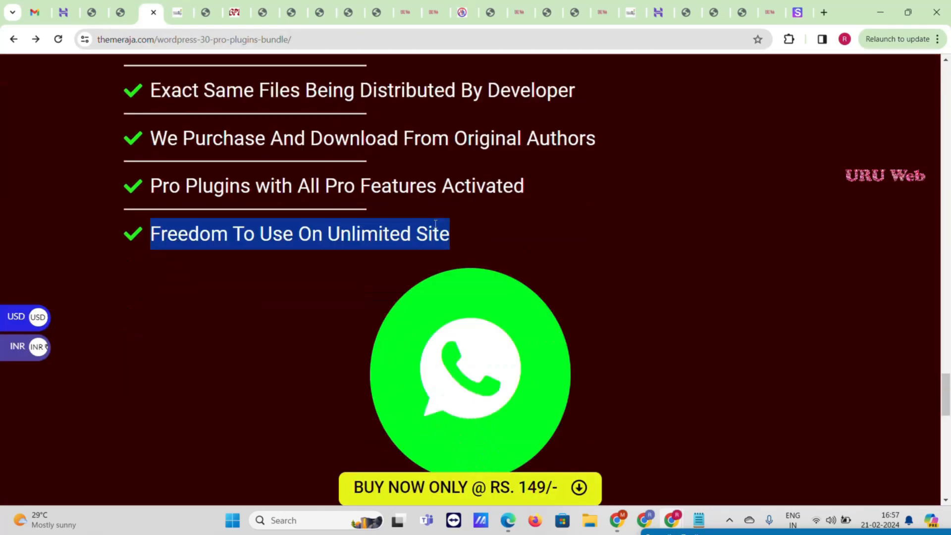
pyautogui.scroll(-3, 214, 235)
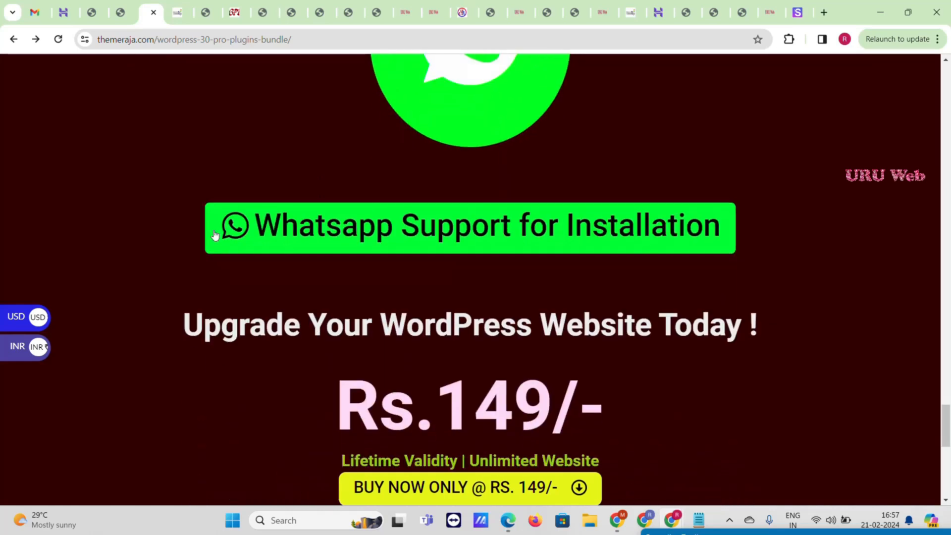
pyautogui.moveTo(197, 227); pyautogui.dragTo(726, 227)
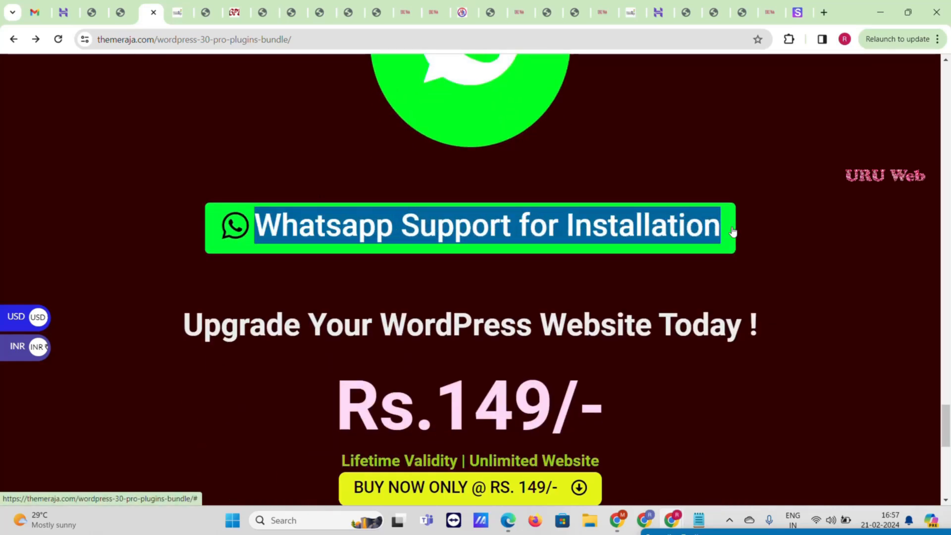
pyautogui.hotkey('ctrl', 'shift', 'Tab')
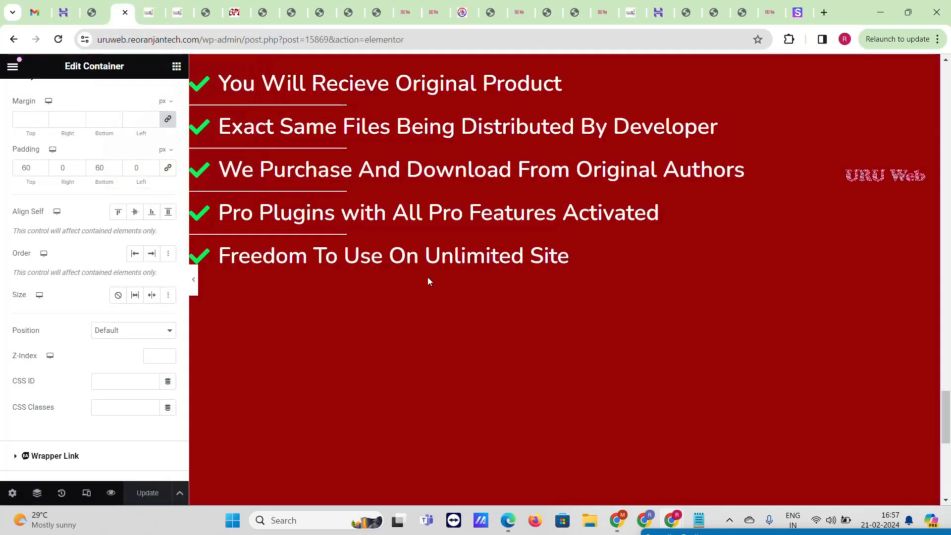
# - Add an empty container below the checklist in the red section
pyautogui.scroll(-3, 522, 299)
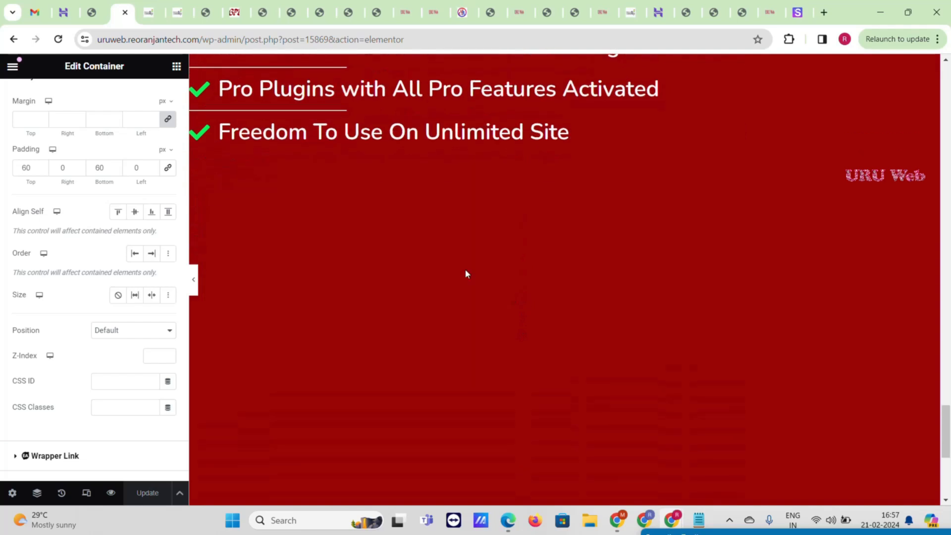
pyautogui.click(177, 67)
pyautogui.scroll(-10, 64, 317)
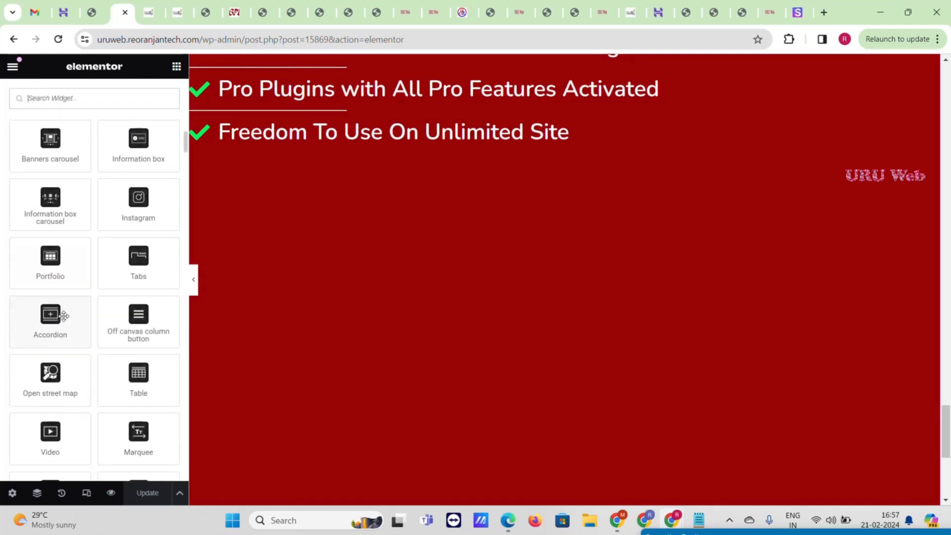
pyautogui.moveTo(64, 316); pyautogui.dragTo(462, 224)
pyautogui.scroll(-5, 84, 322)
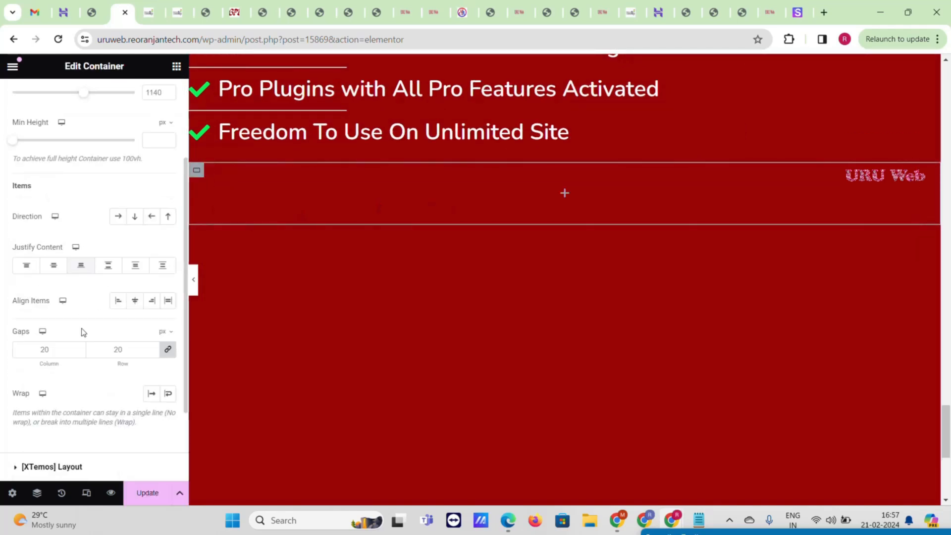
# - Find the Icon widget and place it inside the empty container below the checklist
pyautogui.click(177, 66)
pyautogui.scroll(-10, 109, 312)
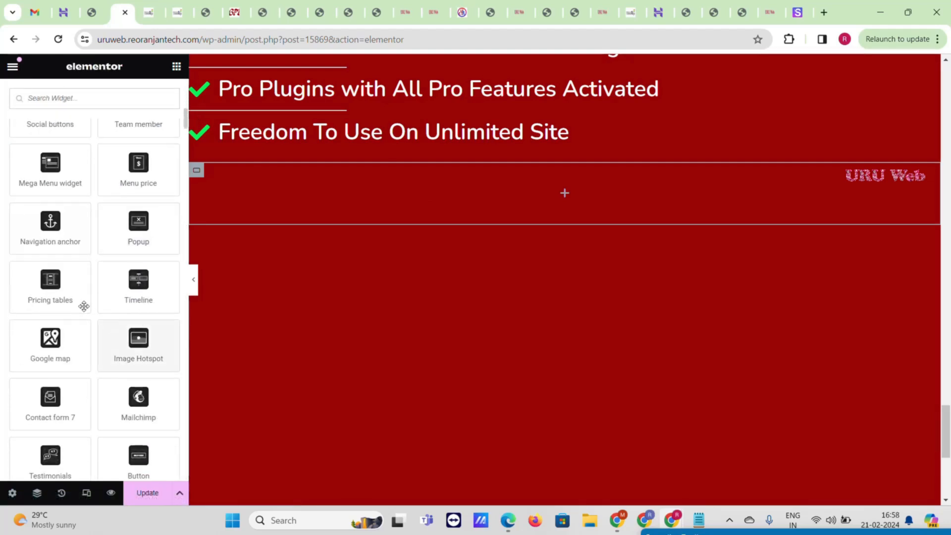
pyautogui.scroll(-15, 83, 306)
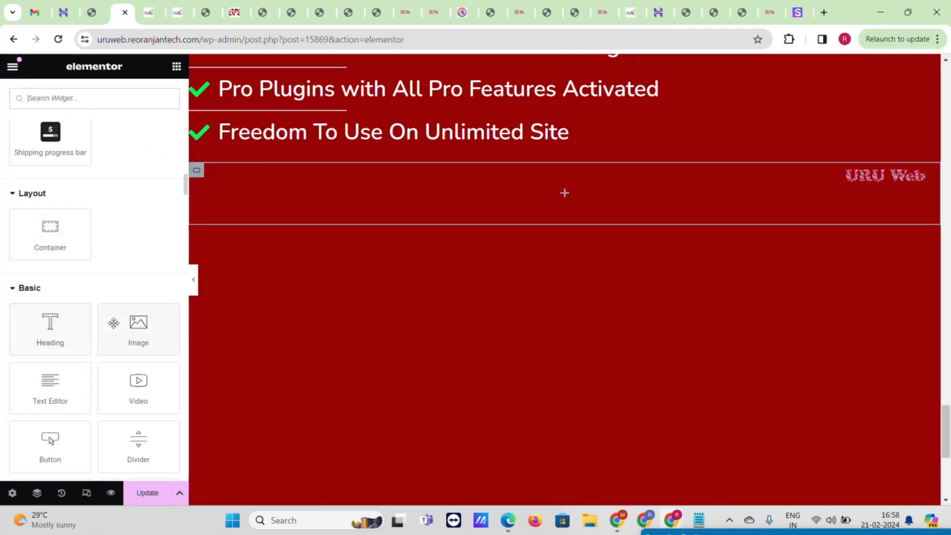
pyautogui.write('ico')
pyautogui.moveTo(50, 176); pyautogui.dragTo(567, 193)
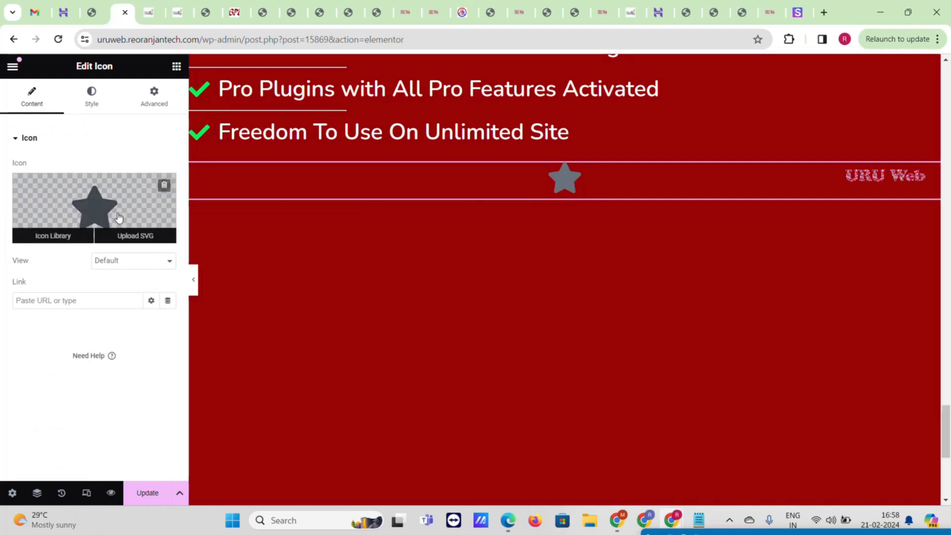
# - Find the Button widget and place it below the star icon in the red section
pyautogui.click(177, 66)
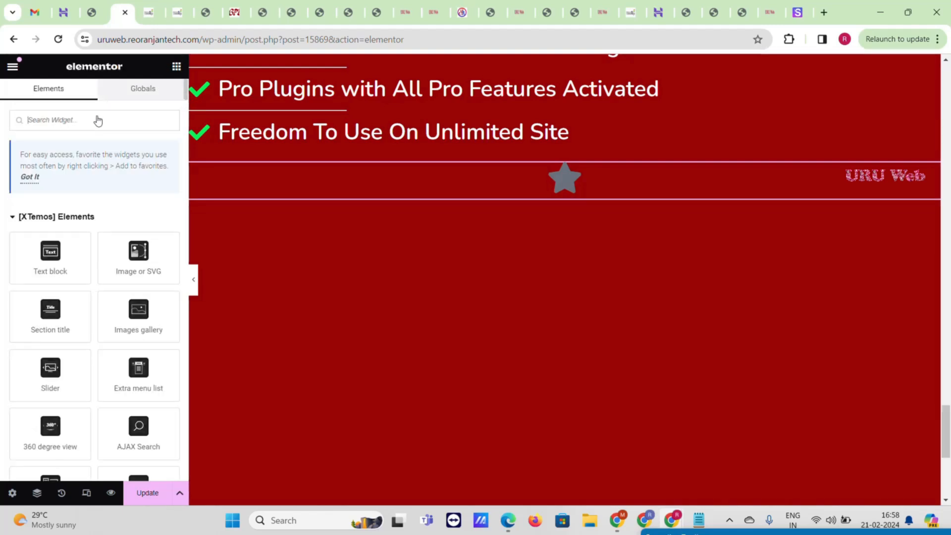
pyautogui.write('but')
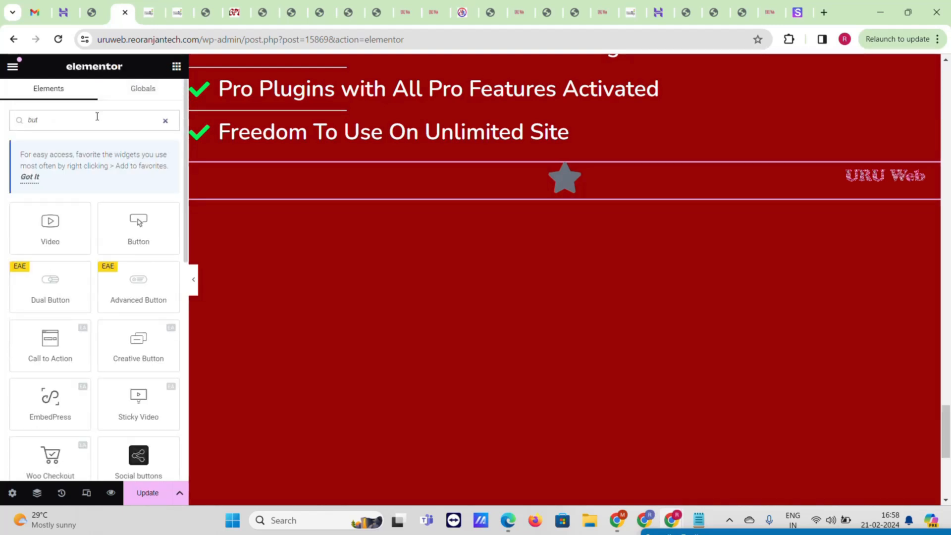
pyautogui.moveTo(137, 222); pyautogui.dragTo(551, 199)
# - Replace the star icon with the square WhatsApp icon from the icon library
pyautogui.click(567, 181)
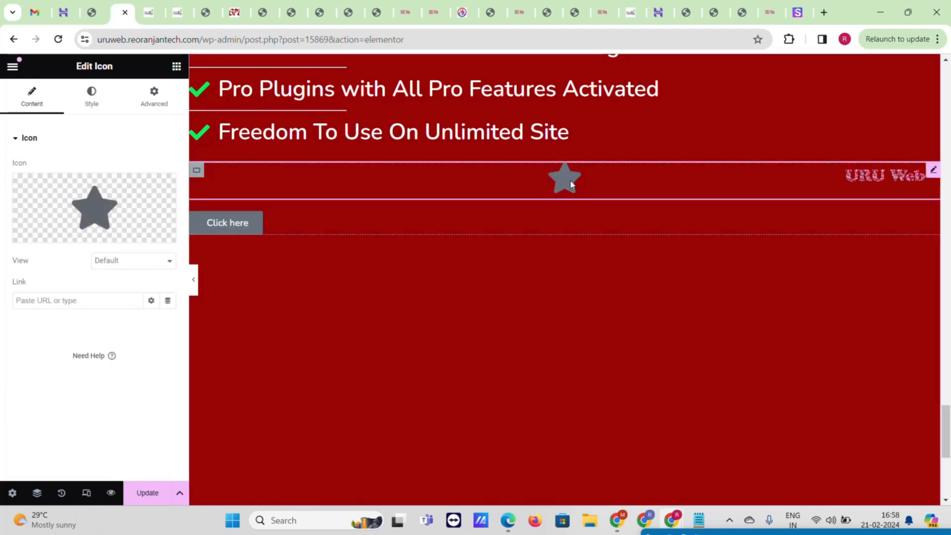
pyautogui.click(85, 203)
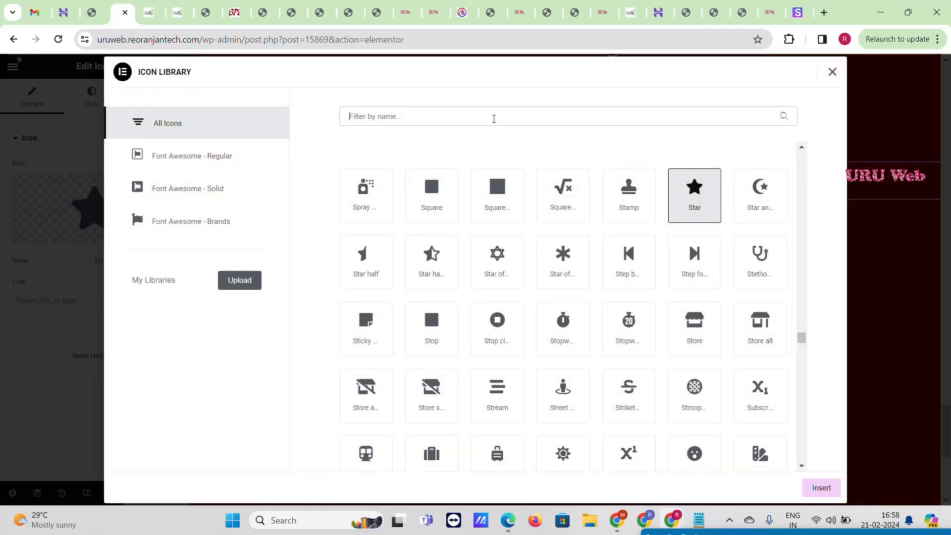
pyautogui.write('what')
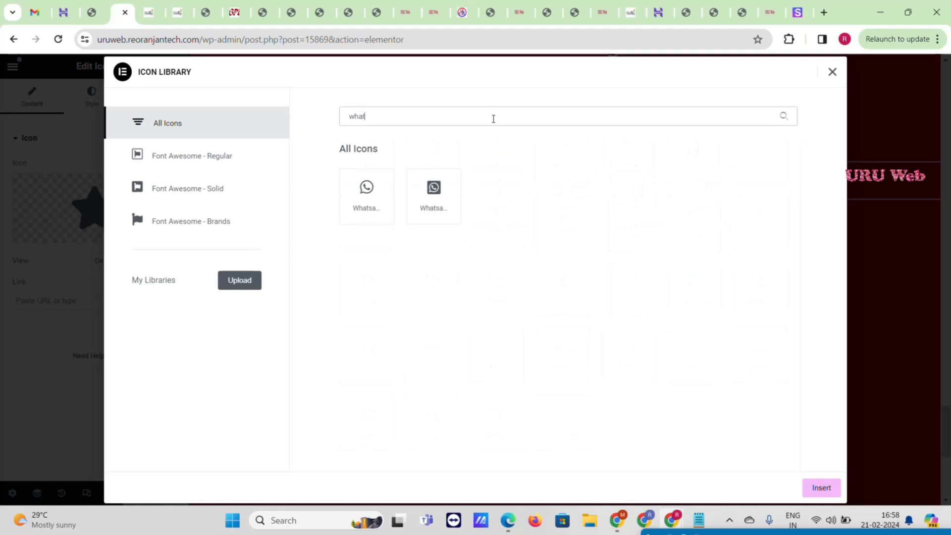
pyautogui.click(437, 194)
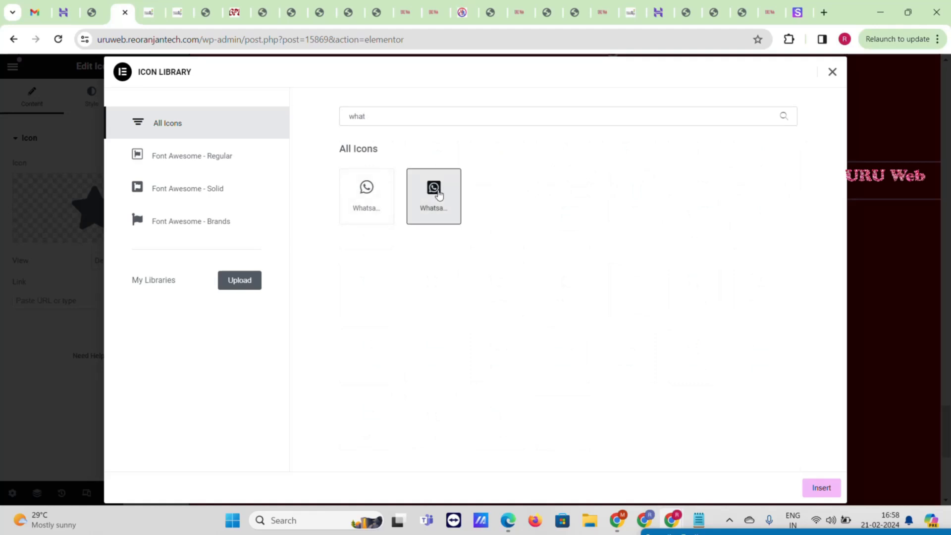
pyautogui.click(819, 487)
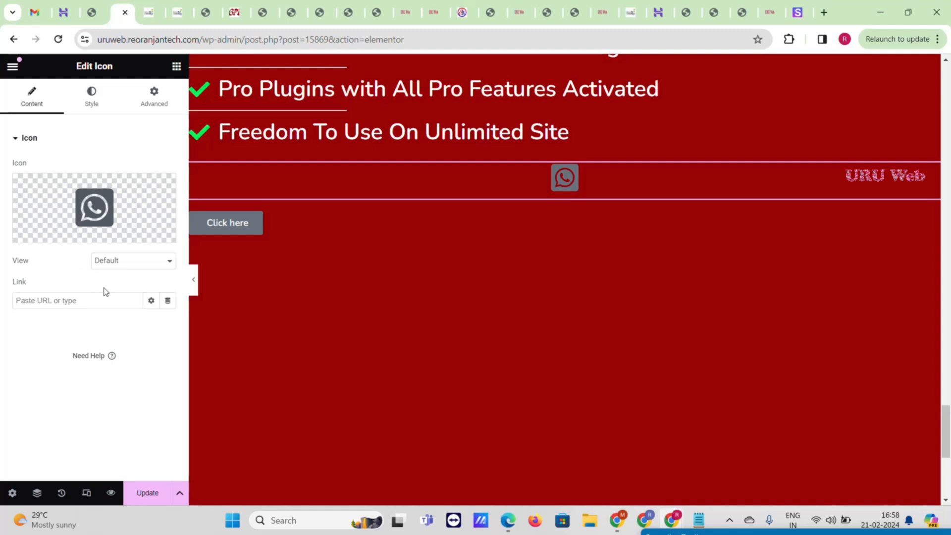
# - Set the WhatsApp icon's view to Stacked with a Circle shape
pyautogui.click(118, 261)
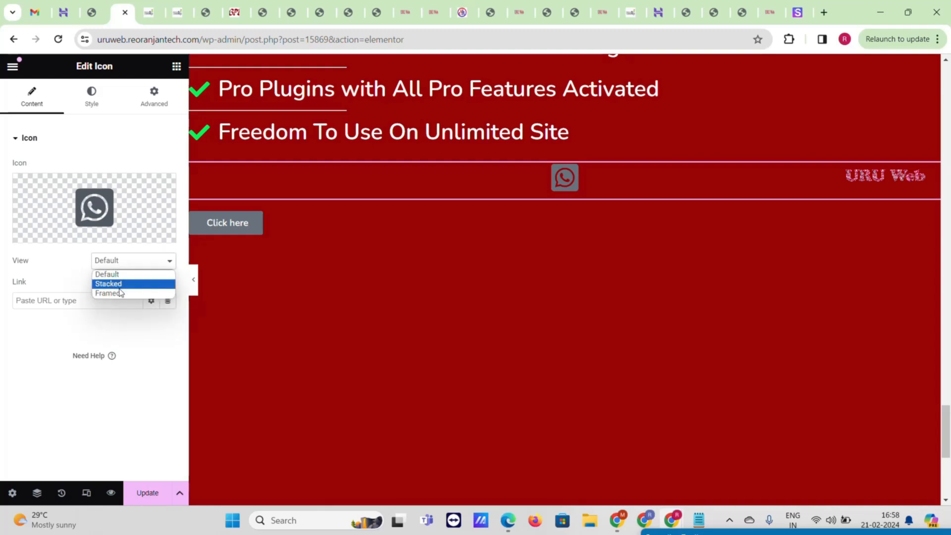
pyautogui.click(119, 287)
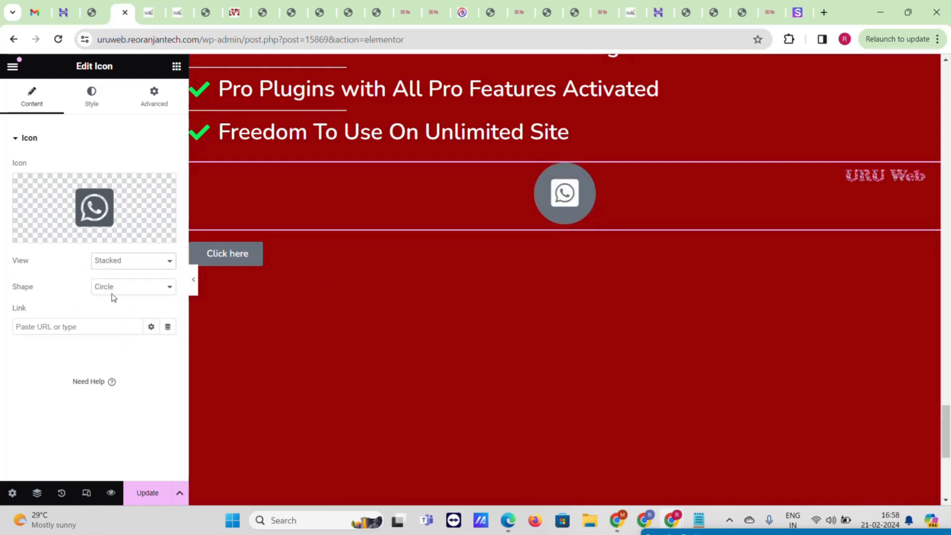
pyautogui.click(111, 294)
pyautogui.click(112, 298)
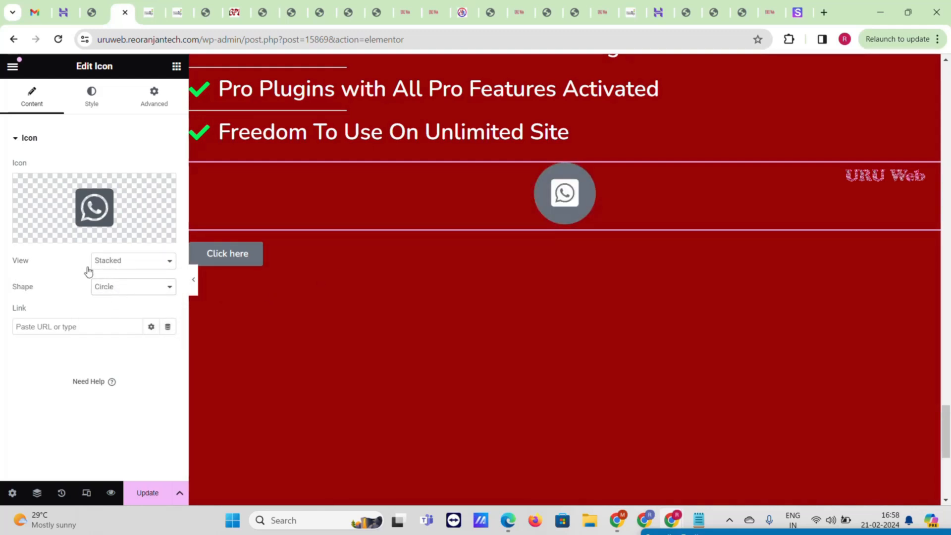
# - Set the WhatsApp icon's primary color to bright green #00FF13
pyautogui.click(99, 99)
pyautogui.click(169, 220)
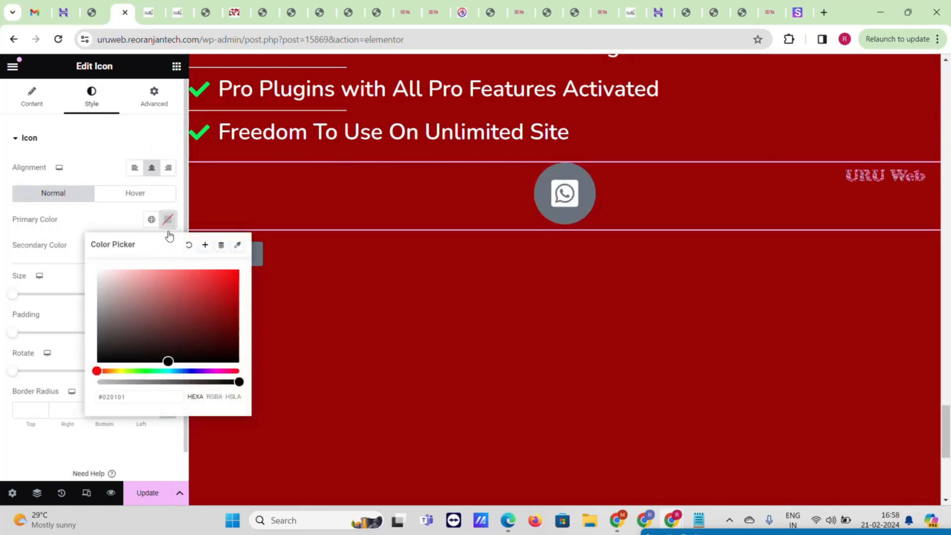
pyautogui.click(147, 370)
pyautogui.moveTo(222, 297)
pyautogui.mouseDown()
pyautogui.moveTo(225, 280)
pyautogui.moveTo(246, 273)
pyautogui.mouseUp()
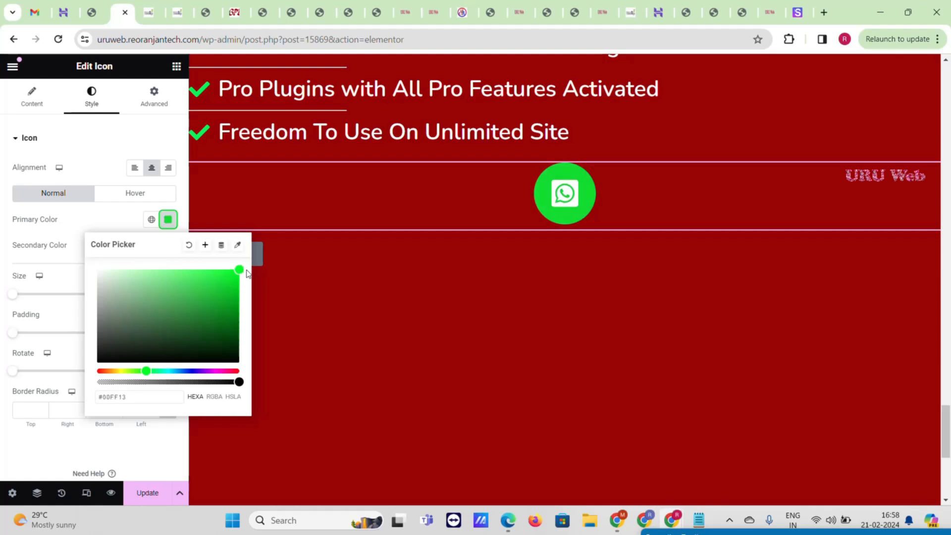
pyautogui.click(34, 285)
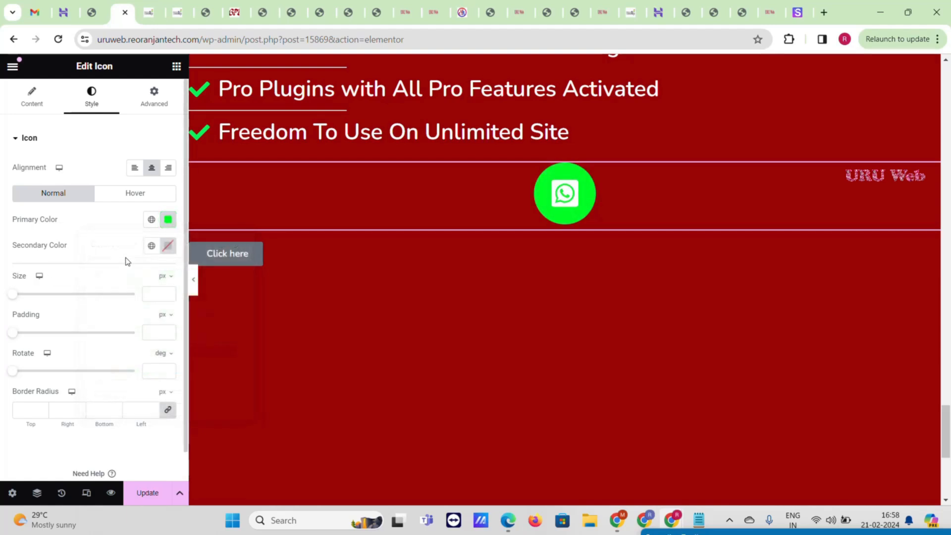
# - Set the WhatsApp icon's secondary color to near-white #EFF8EF and its size to 140 px
pyautogui.click(169, 246)
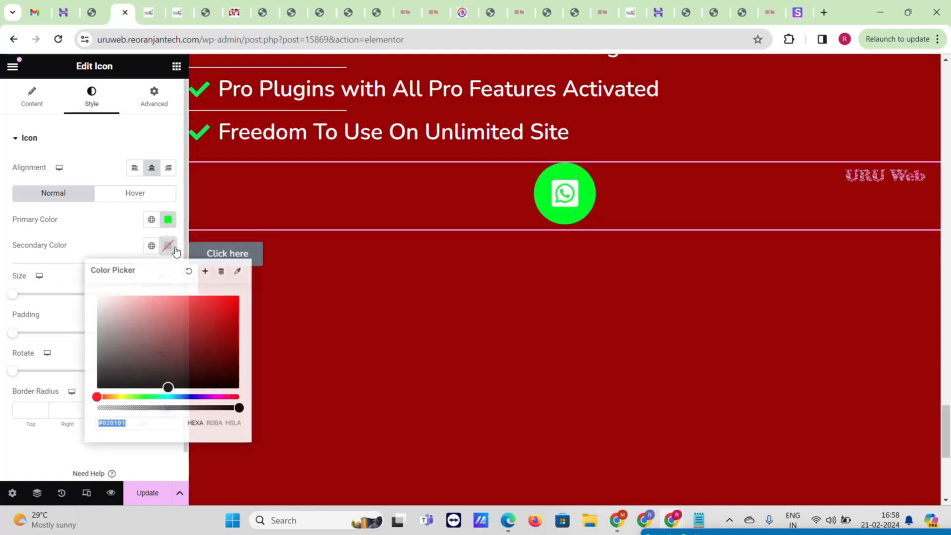
pyautogui.click(145, 396)
pyautogui.moveTo(193, 326)
pyautogui.mouseDown()
pyautogui.moveTo(219, 302)
pyautogui.moveTo(247, 306)
pyautogui.mouseUp()
pyautogui.moveTo(170, 322)
pyautogui.mouseDown()
pyautogui.moveTo(134, 329)
pyautogui.moveTo(103, 299)
pyautogui.mouseUp()
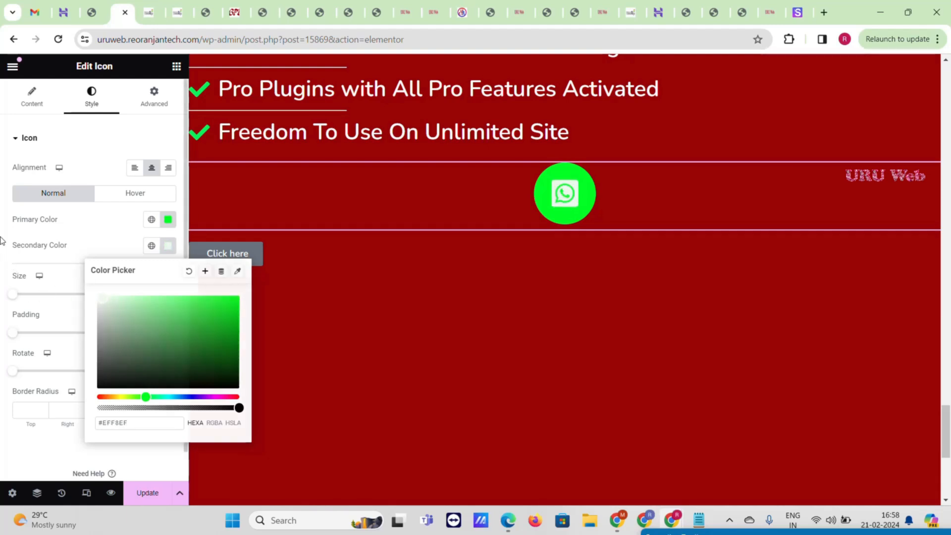
pyautogui.click(28, 250)
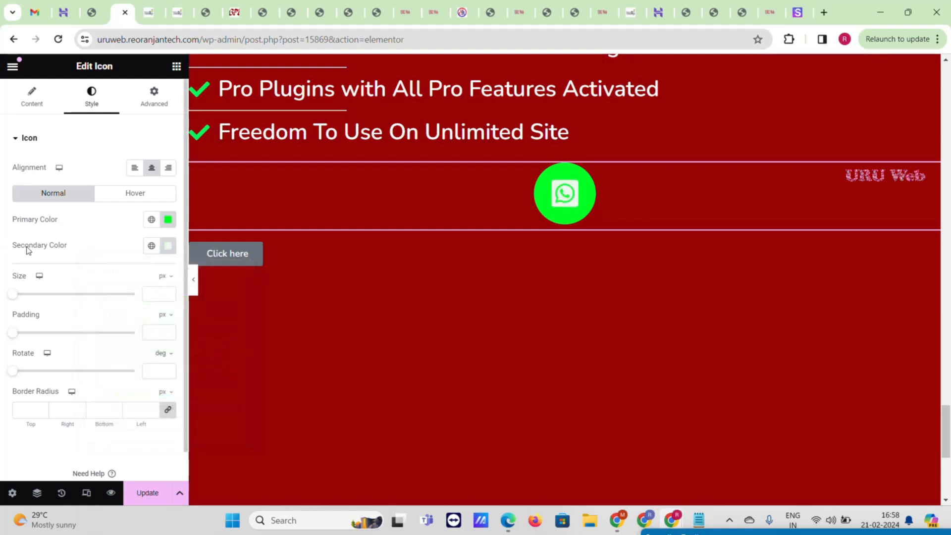
pyautogui.click(38, 295)
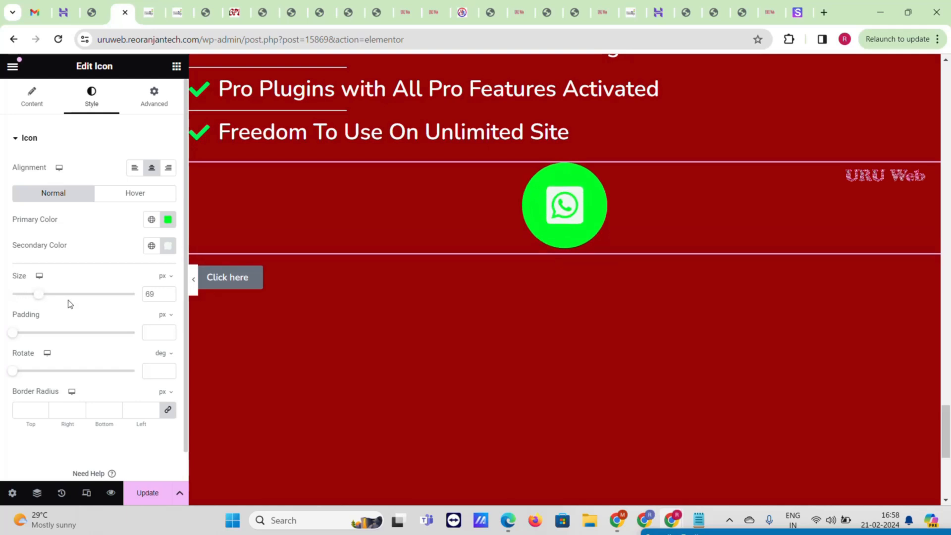
pyautogui.click(66, 296)
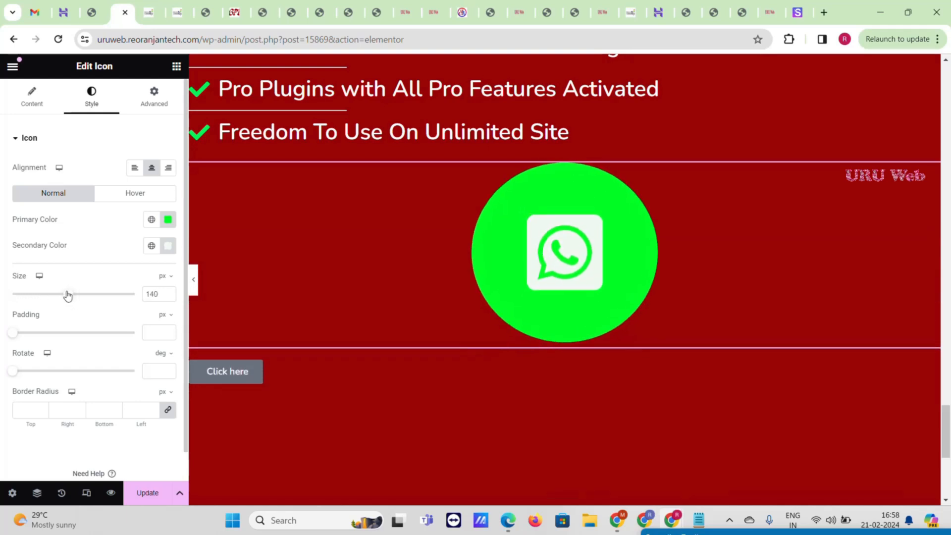
# - Change the text of the button below the WhatsApp icon to "Whatsapp Support for Installation"
pyautogui.click(253, 373)
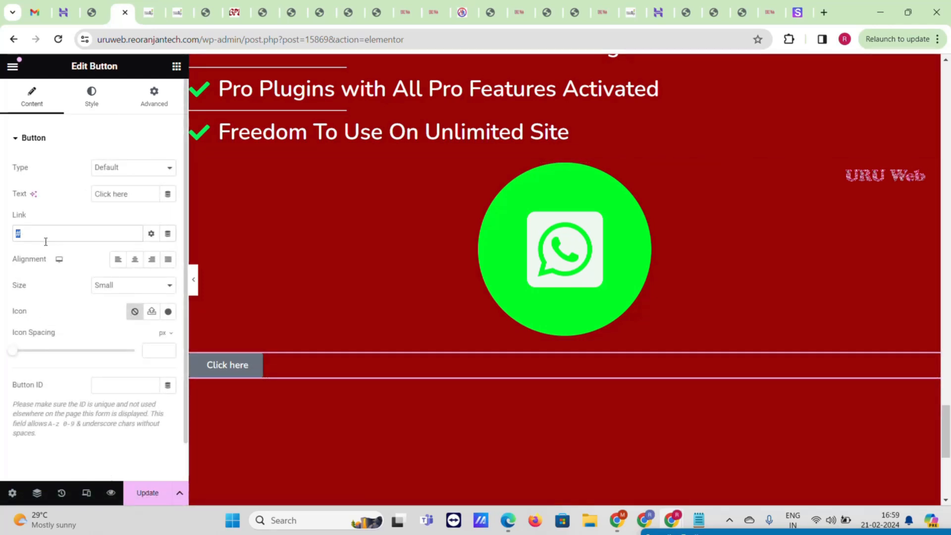
pyautogui.click(123, 184)
pyautogui.write('Whatsapp Support for Installation')
pyautogui.click(28, 267)
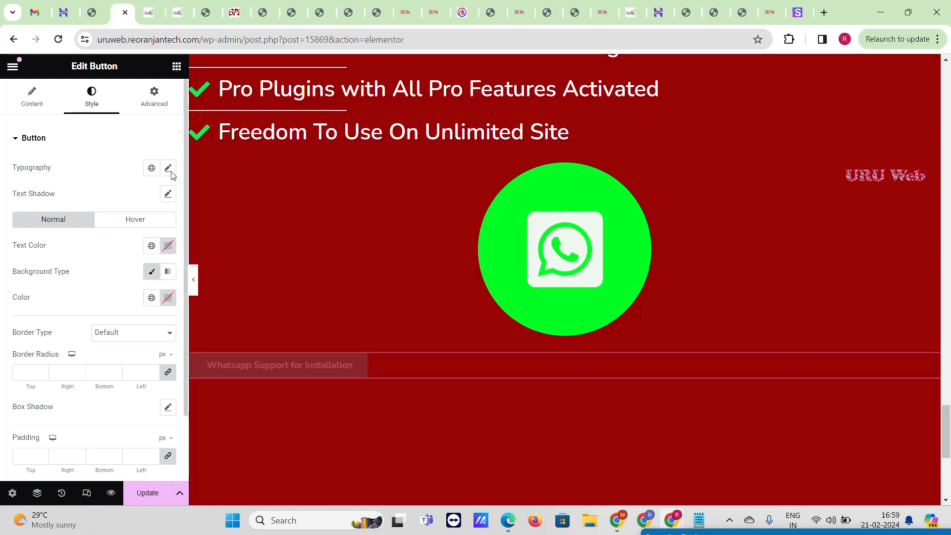
# - Set the support button's text size to 40 px in its typography settings
pyautogui.click(169, 170)
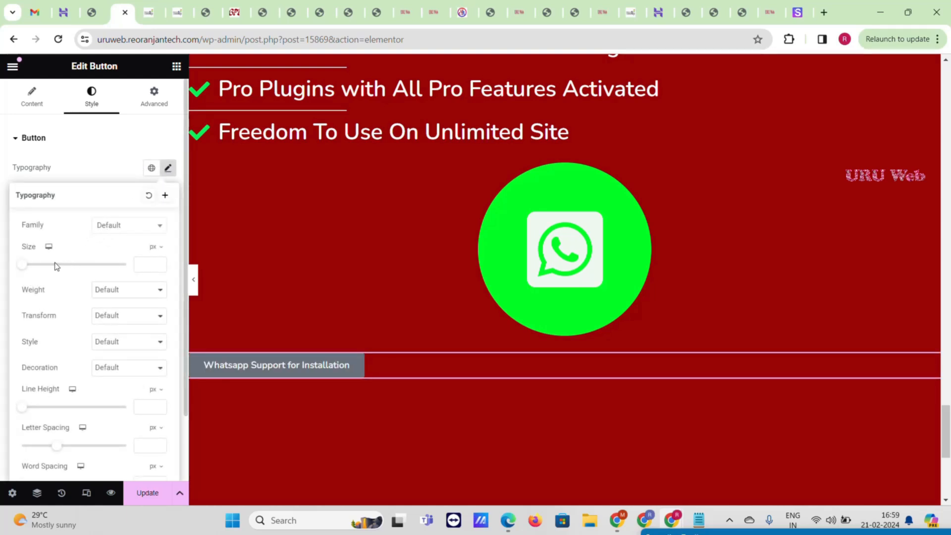
pyautogui.moveTo(54, 269); pyautogui.dragTo(44, 269)
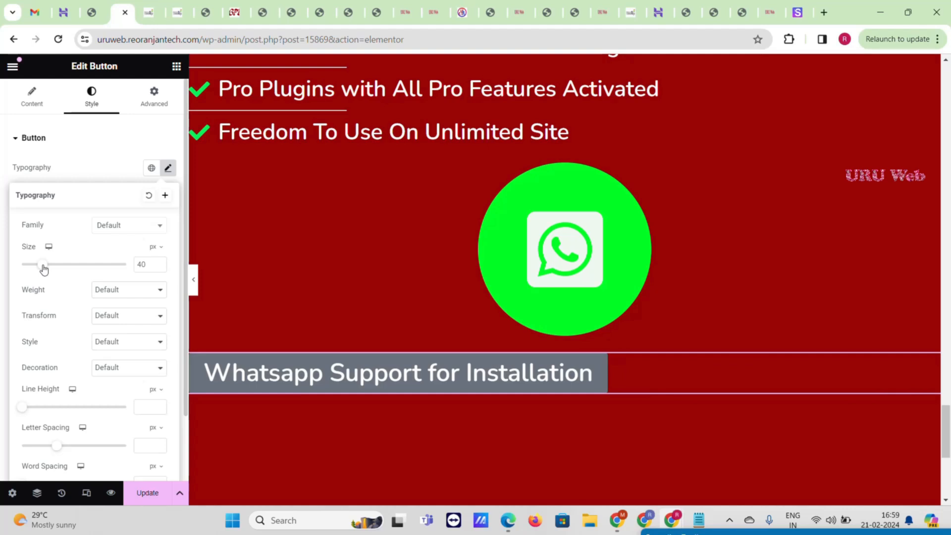
pyautogui.click(2, 245)
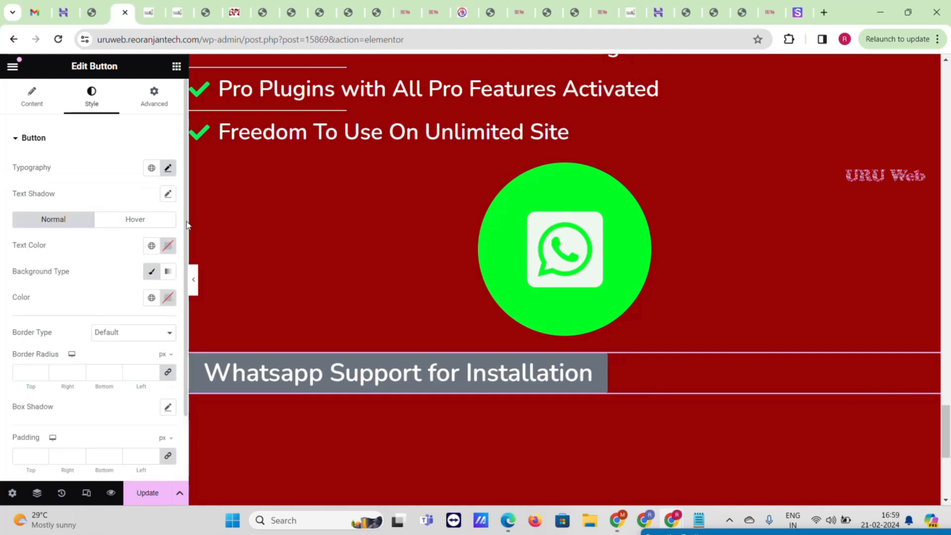
# - Set the support button's text color to light pink #FFC8C8
pyautogui.click(167, 245)
pyautogui.hotkey('ctrl', 'a')
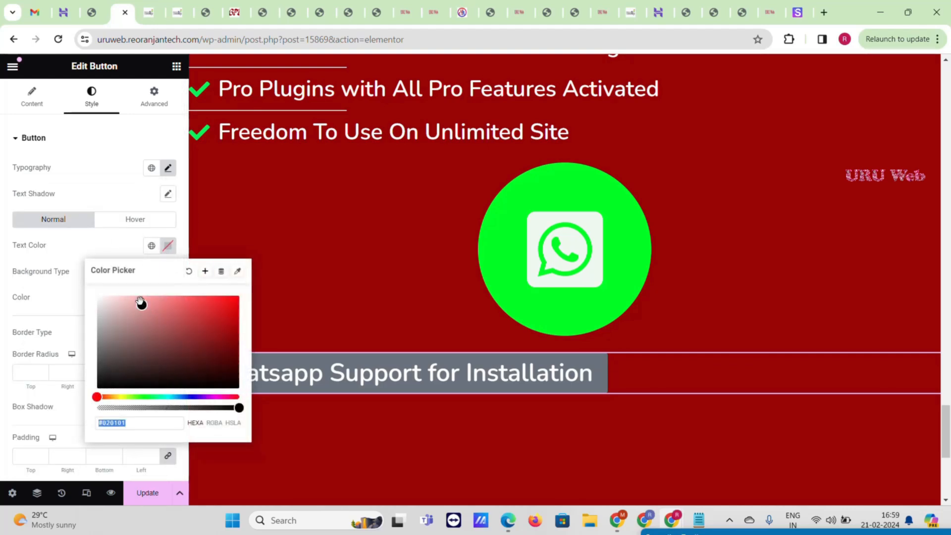
pyautogui.write('#FFC3C3')
pyautogui.click(2, 297)
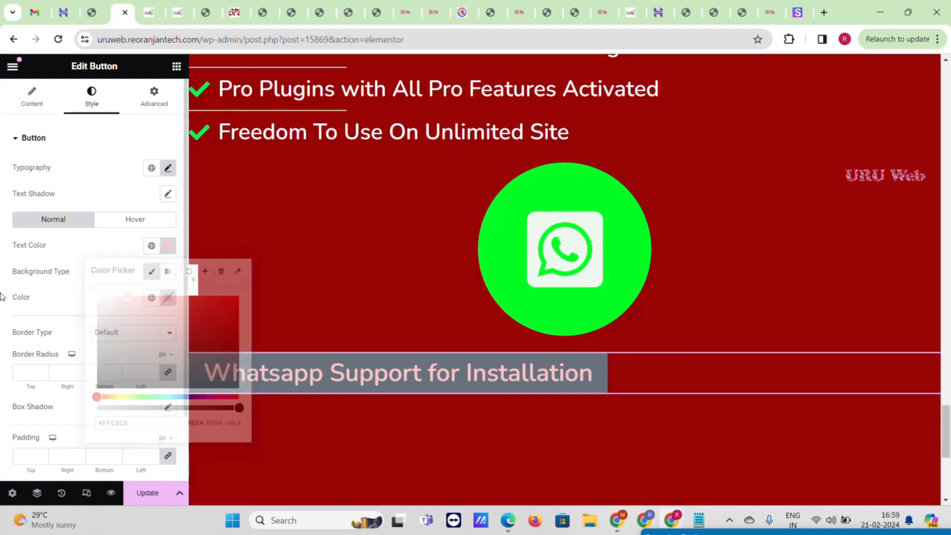
# - Set the support button's background color to bright green matching the WhatsApp icon above it
pyautogui.click(168, 297)
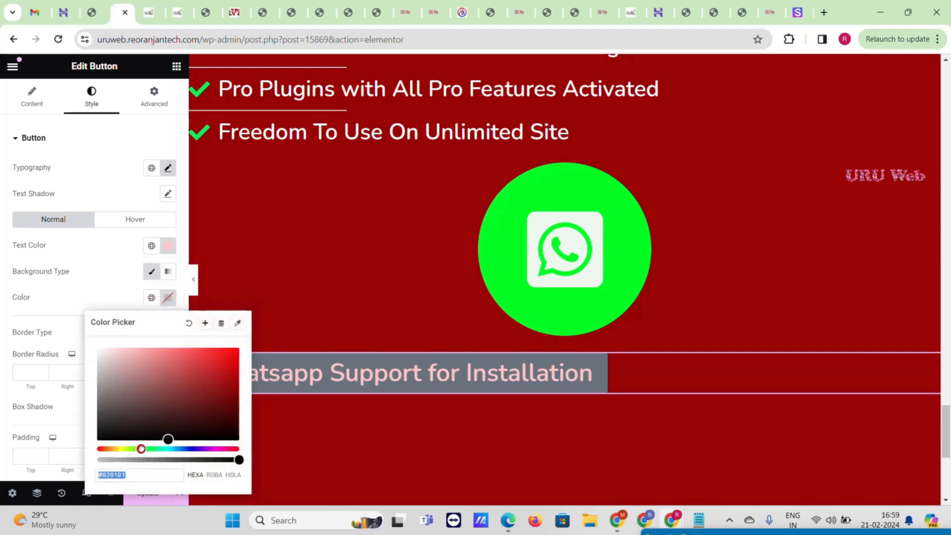
pyautogui.moveTo(141, 449); pyautogui.dragTo(145, 449)
pyautogui.moveTo(217, 357); pyautogui.dragTo(238, 347)
# - Change the support button's text color to near-black
pyautogui.click(168, 245)
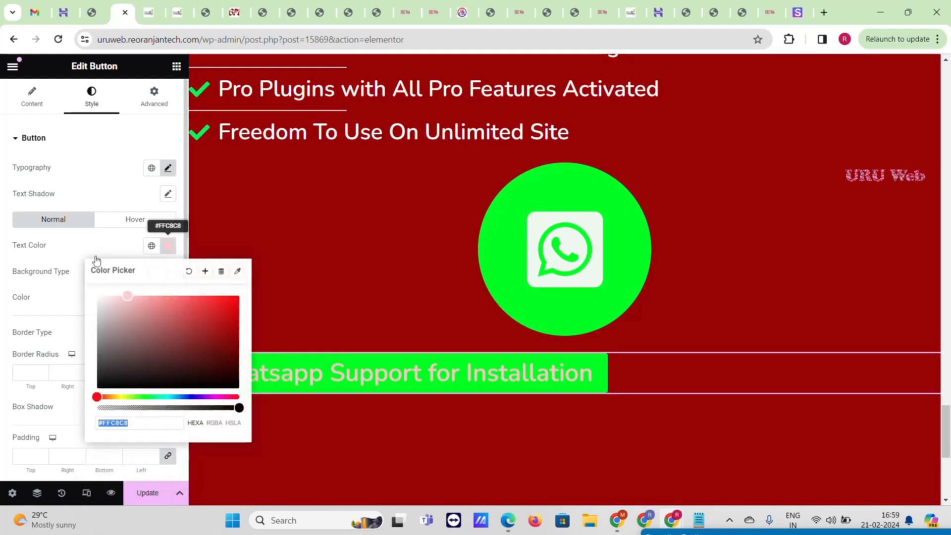
pyautogui.click(221, 375)
pyautogui.moveTo(220, 374); pyautogui.dragTo(237, 388)
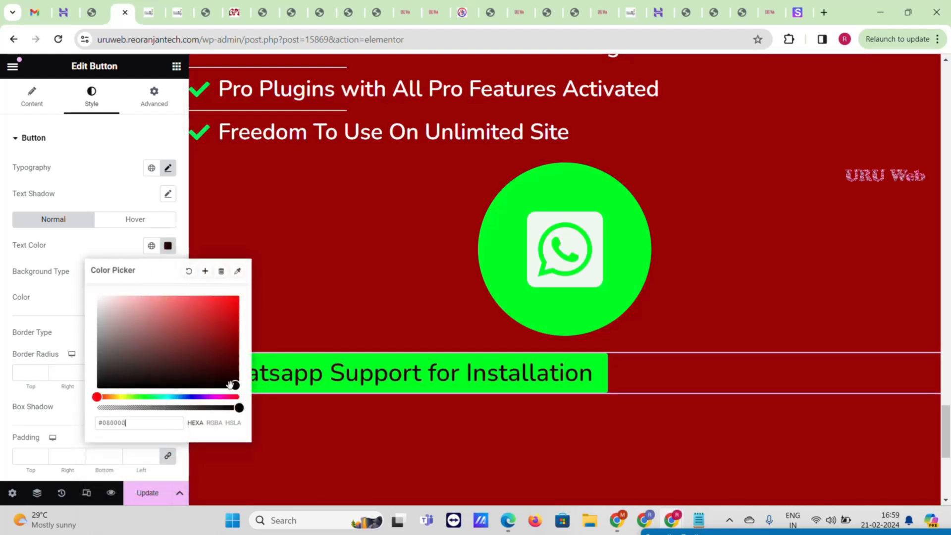
pyautogui.click(48, 178)
# - Center-align the support button within its container
pyautogui.click(46, 133)
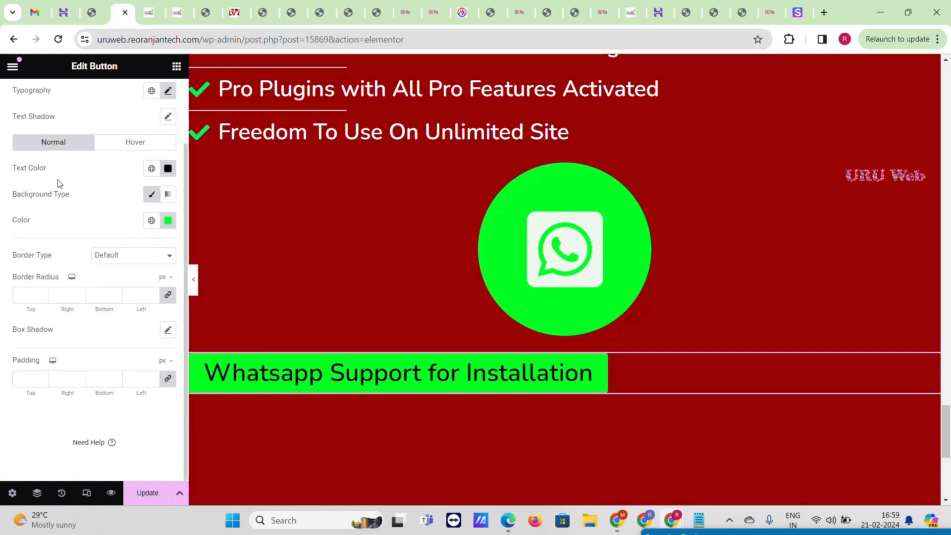
pyautogui.click(55, 138)
pyautogui.click(47, 102)
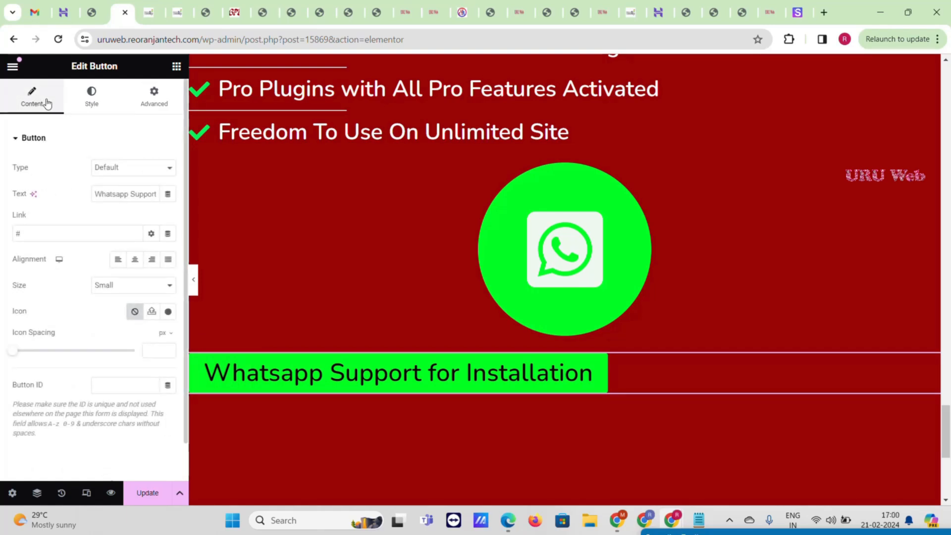
pyautogui.click(135, 259)
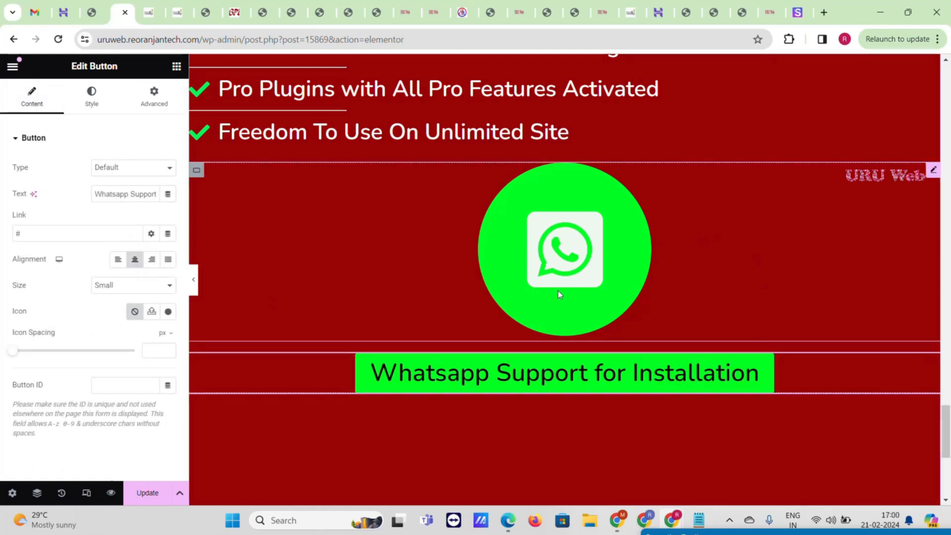
# - Reduce the support button's text size to 33 px in its typography settings
pyautogui.click(98, 113)
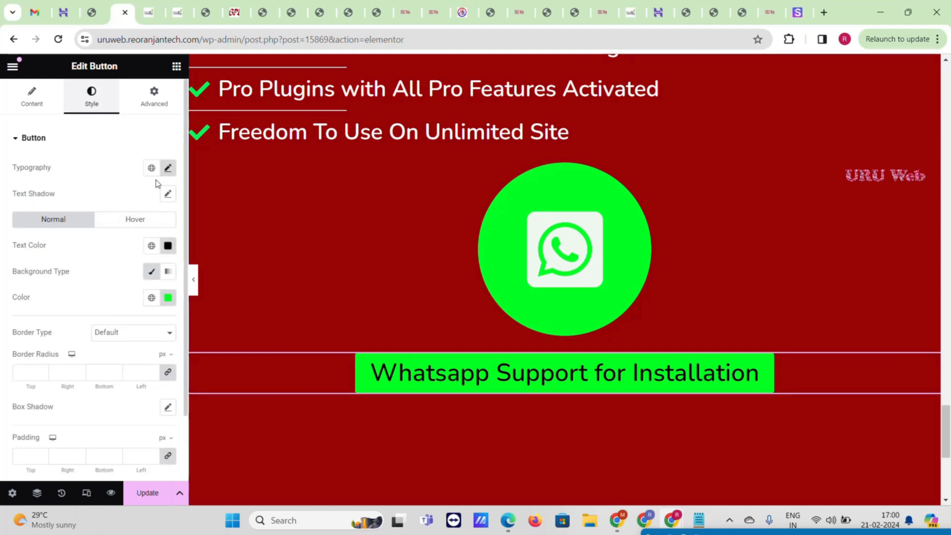
pyautogui.click(168, 168)
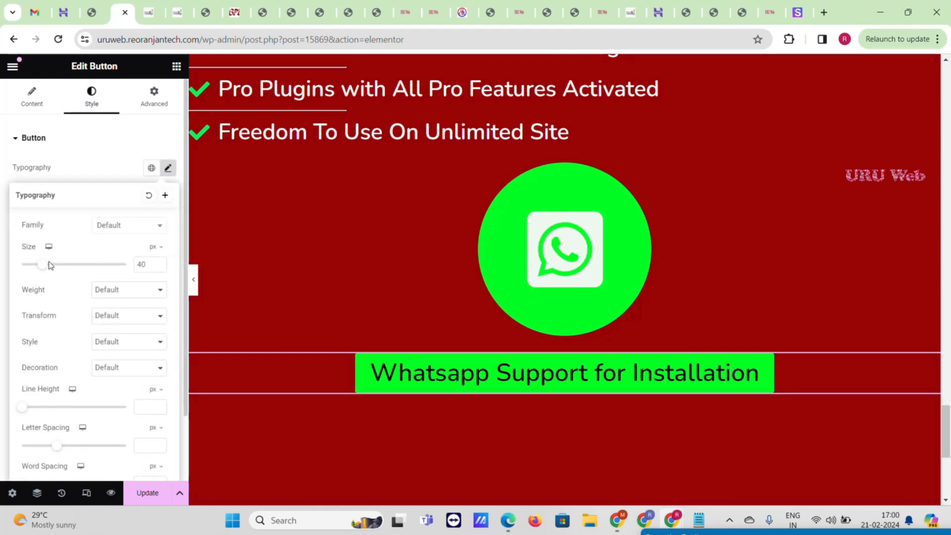
pyautogui.moveTo(49, 265); pyautogui.dragTo(40, 272)
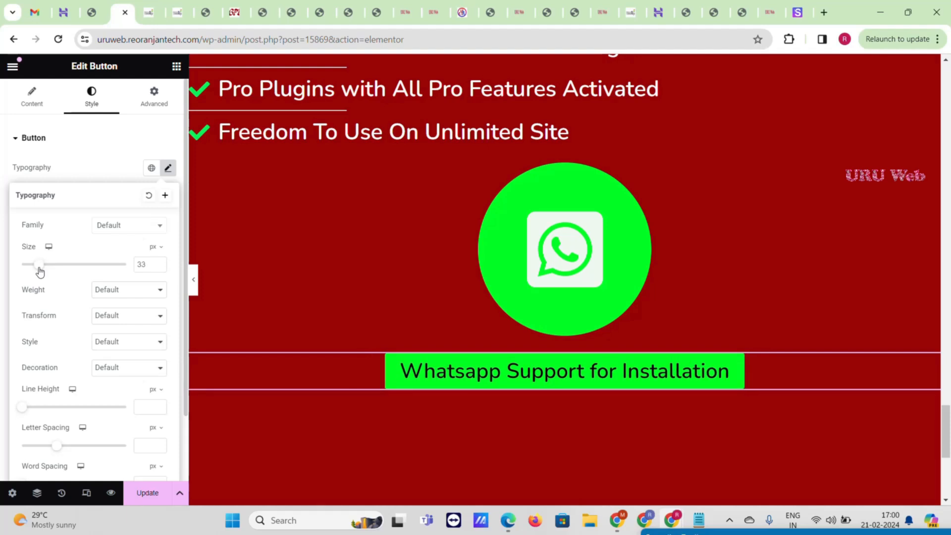
# - Find the square WhatsApp icon in the icon library and insert it into the support button
pyautogui.click(31, 96)
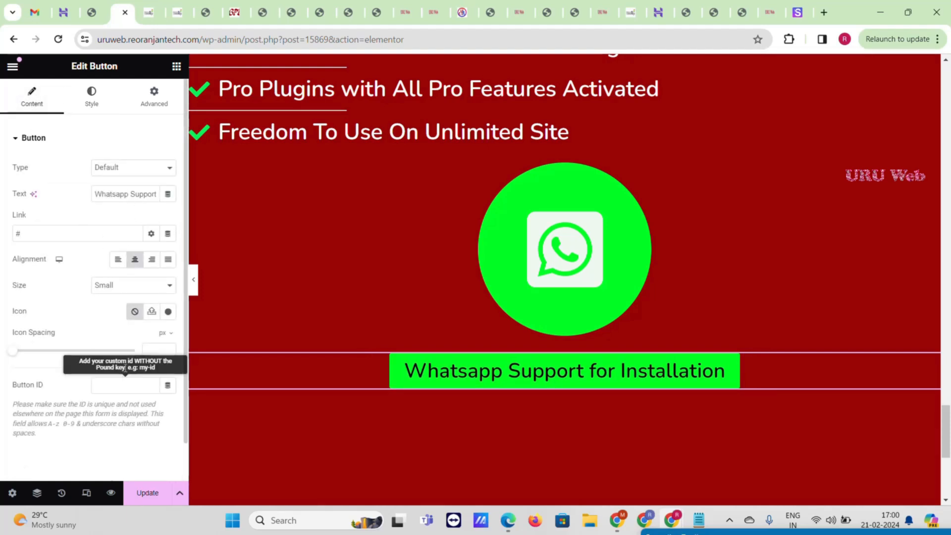
pyautogui.click(169, 312)
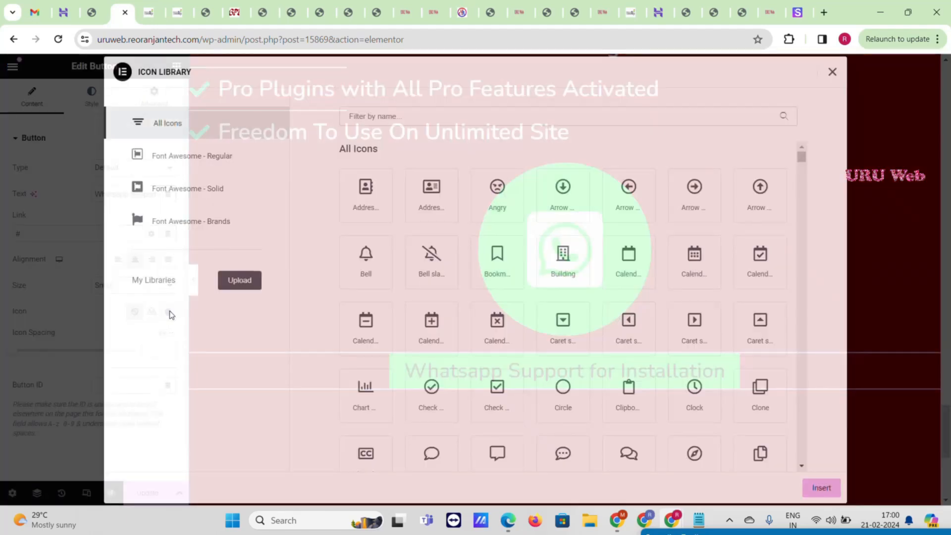
pyautogui.click(499, 115)
pyautogui.write('wha')
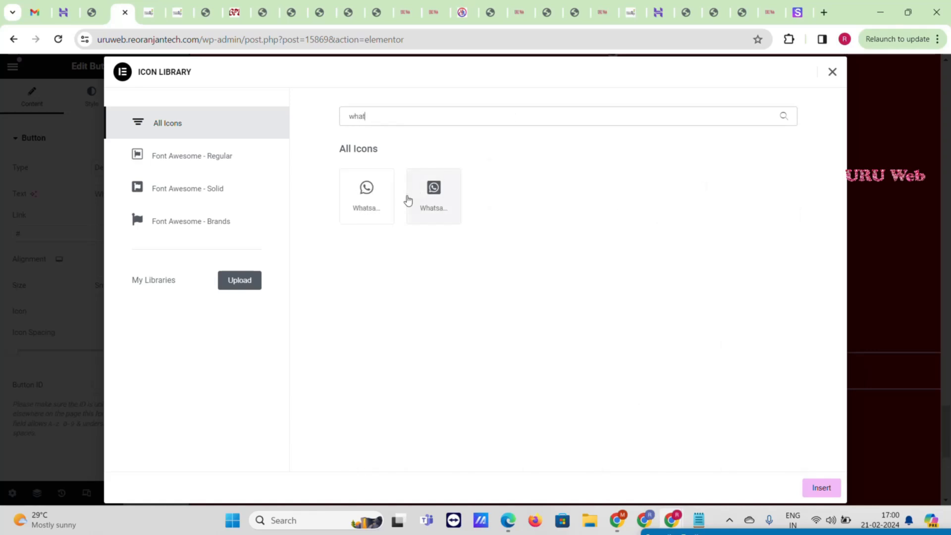
pyautogui.write('t')
pyautogui.click(422, 193)
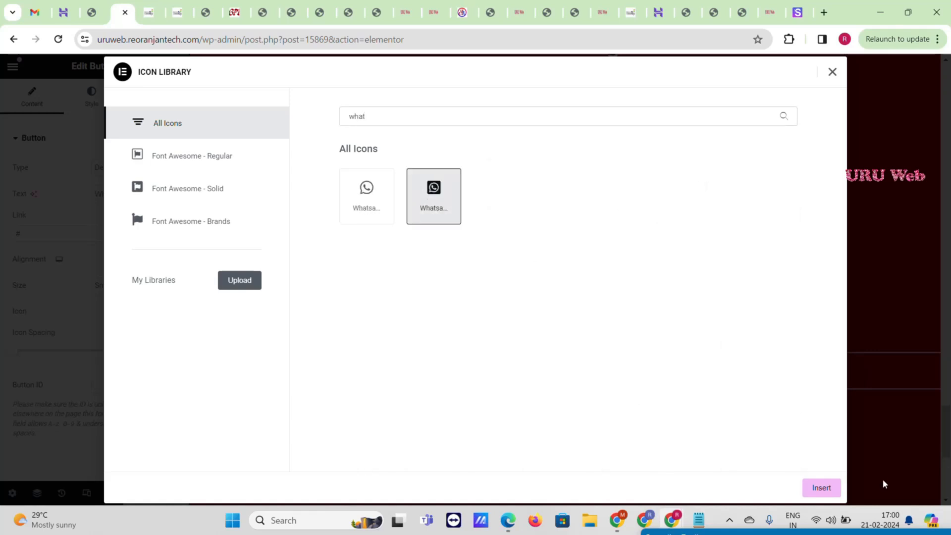
pyautogui.click(836, 489)
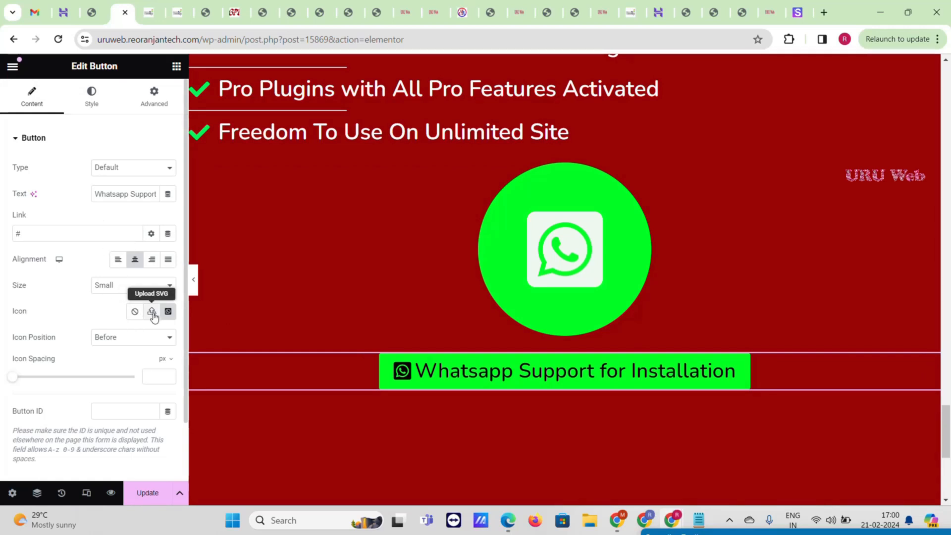
pyautogui.click(97, 114)
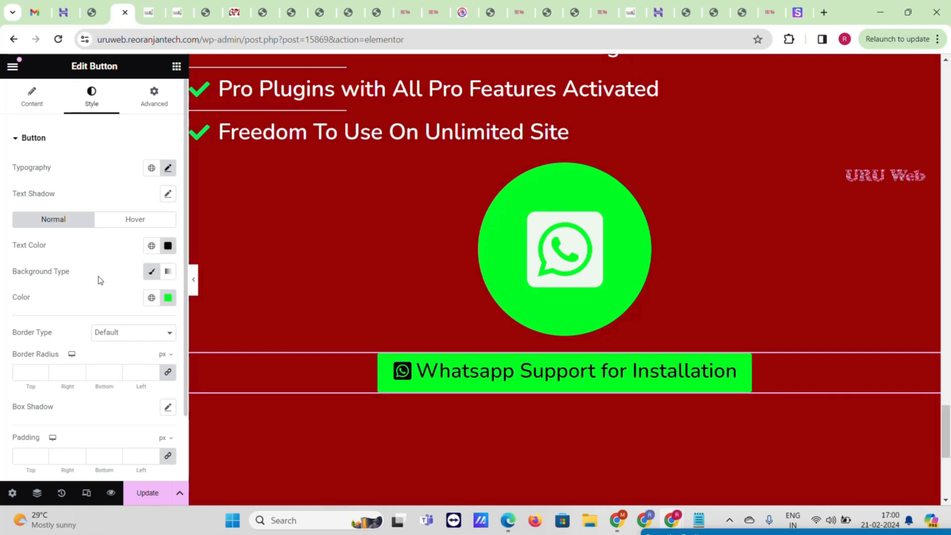
pyautogui.scroll(-2, 96, 297)
pyautogui.click(415, 378)
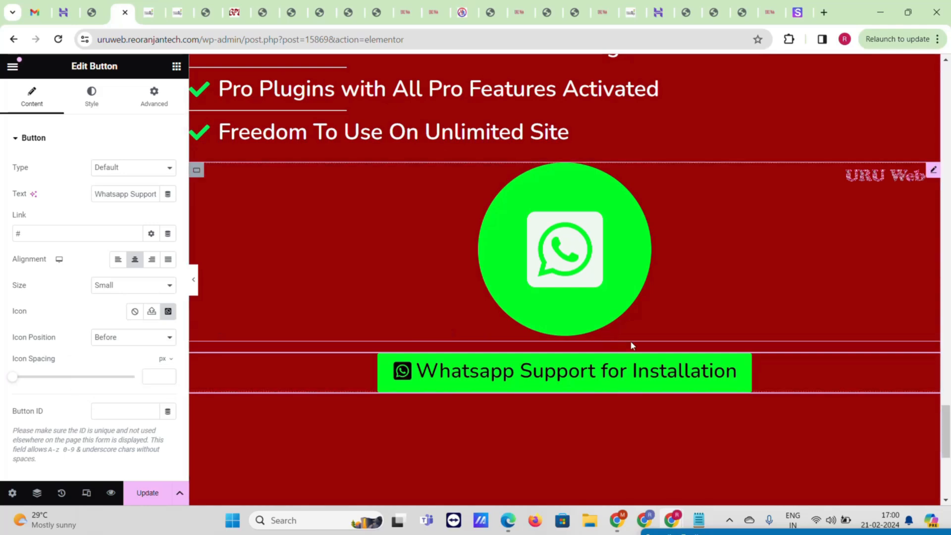
# - Copy the "Upgrade Your WordPress Website Today !" heading from the reference page and return to the red section in the Elementor editor
pyautogui.click(150, 12)
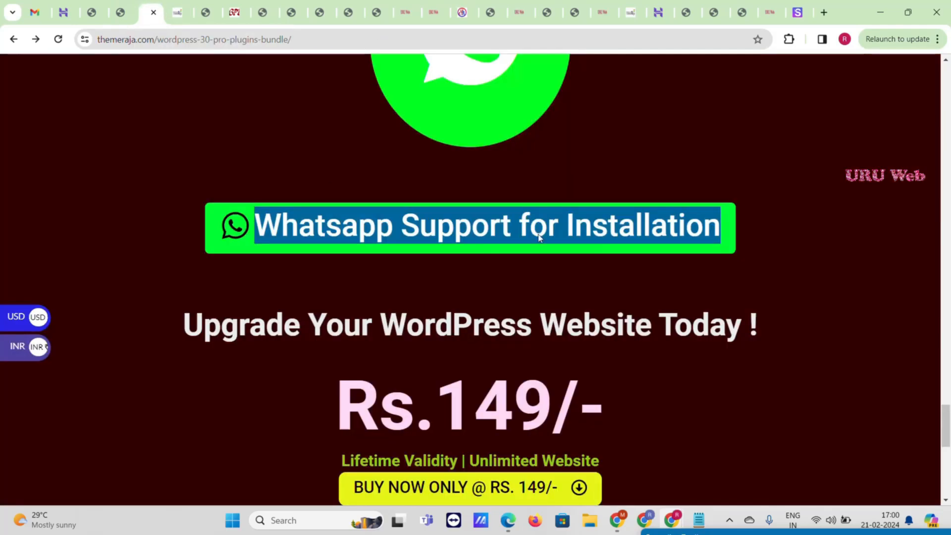
pyautogui.scroll(-4, 281, 147)
pyautogui.tripleClick(281, 147)
pyautogui.hotkey('ctrl', 'c')
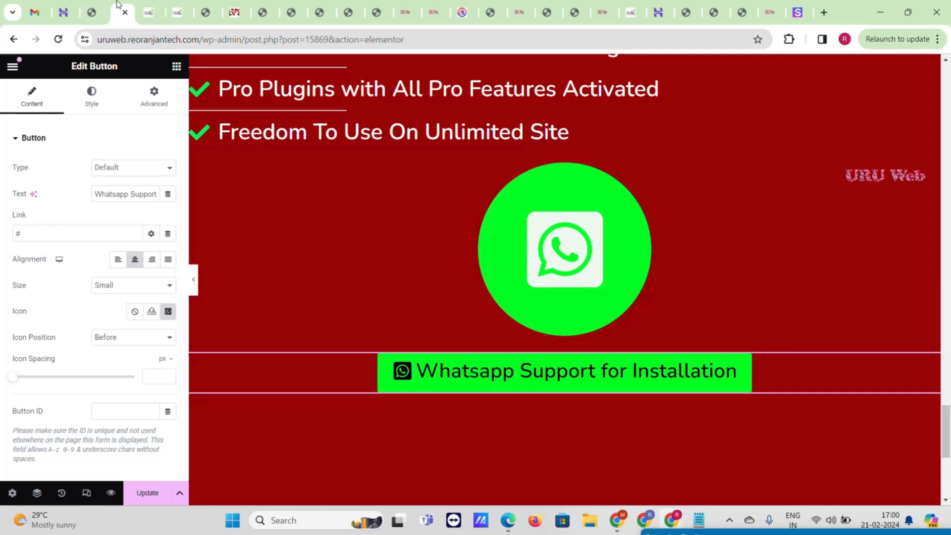
pyautogui.click(119, 12)
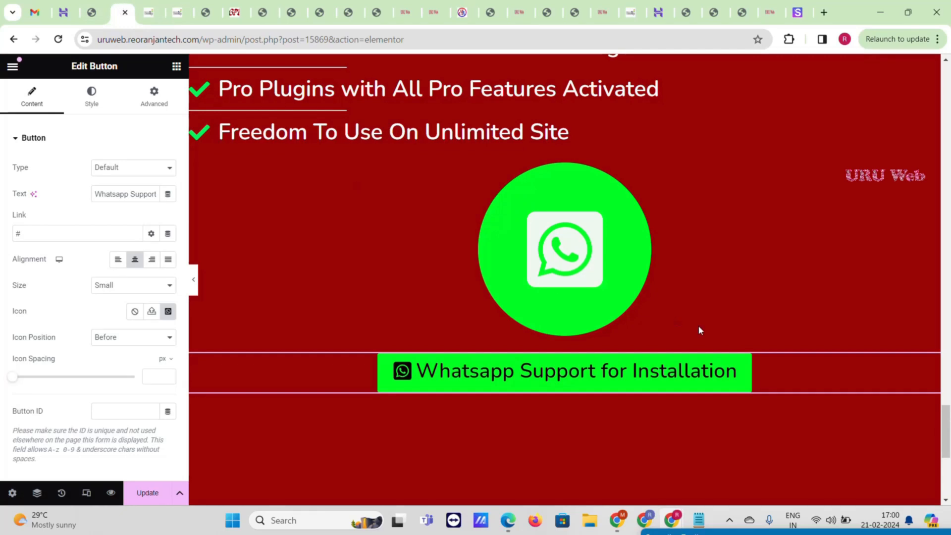
pyautogui.scroll(-2, 445, 301)
pyautogui.scroll(-3, 445, 301)
pyautogui.scroll(5, 379, 133)
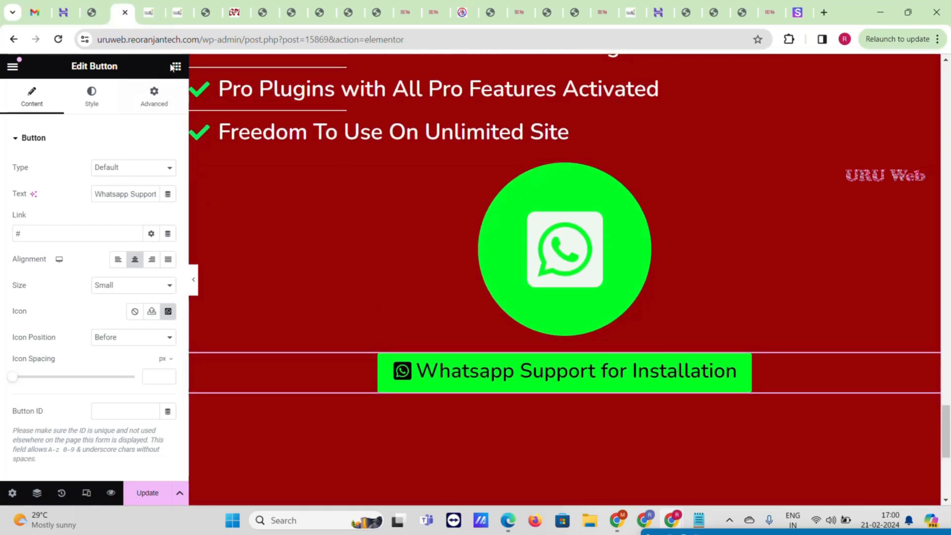
# - Add a 50 px spacer and a heading reading "Upgrade Your WordPress Website Today !" below the WhatsApp support button
pyautogui.scroll(-15, 101, 196)
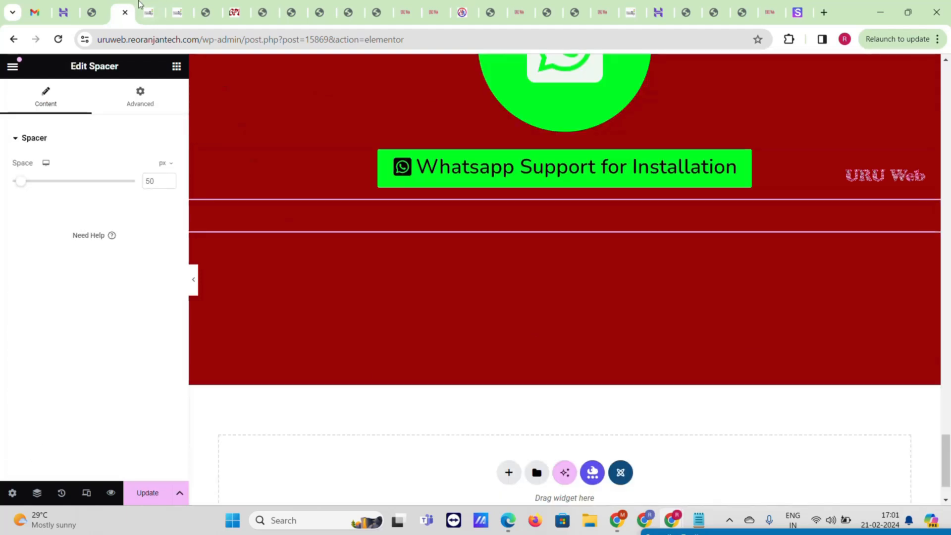
pyautogui.click(150, 10)
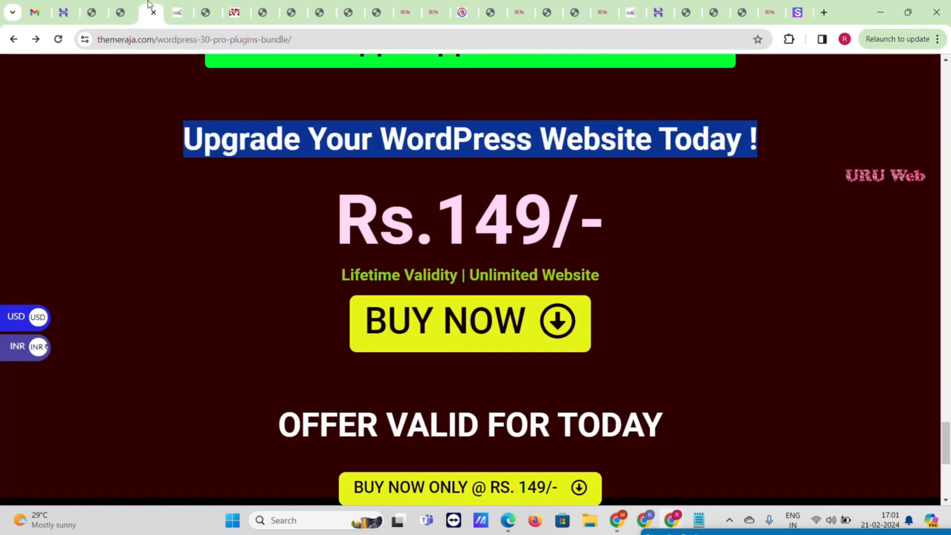
pyautogui.click(119, 15)
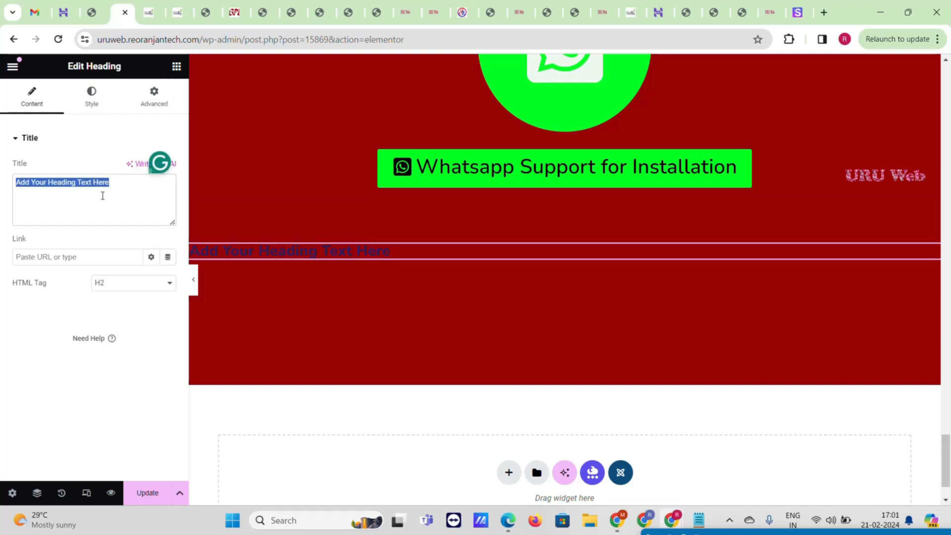
pyautogui.hotkey('ctrl', 'v')
# - Center-align the upgrade heading and set its text color to light green #8EF738
pyautogui.click(94, 99)
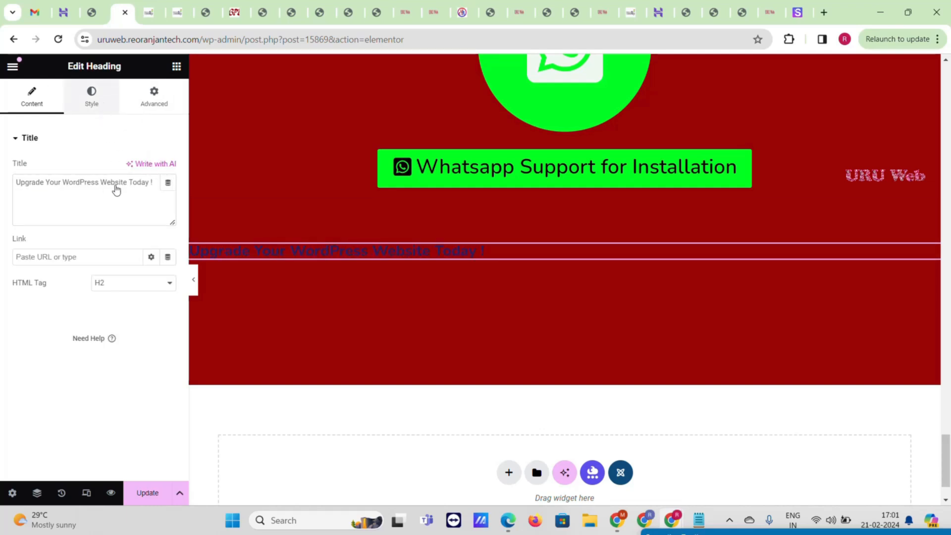
pyautogui.click(136, 168)
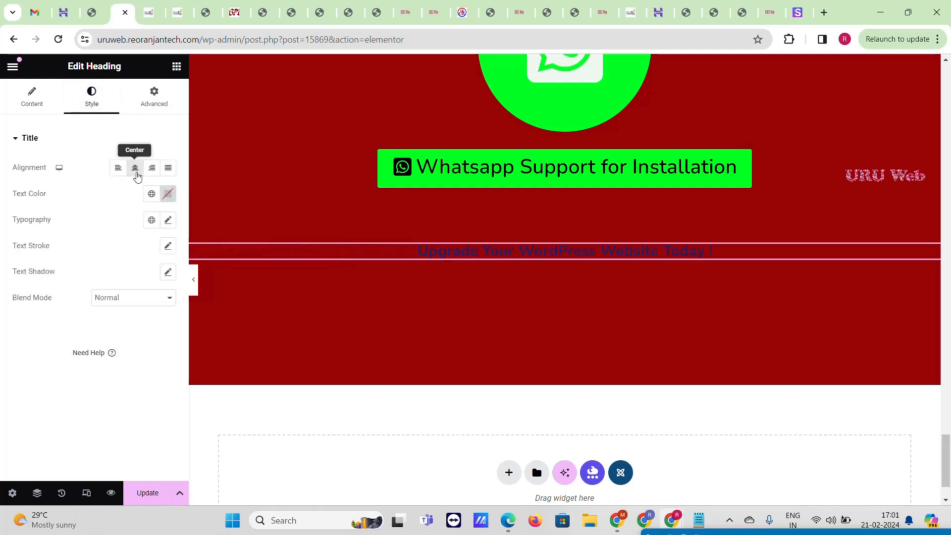
pyautogui.click(168, 194)
pyautogui.click(140, 266)
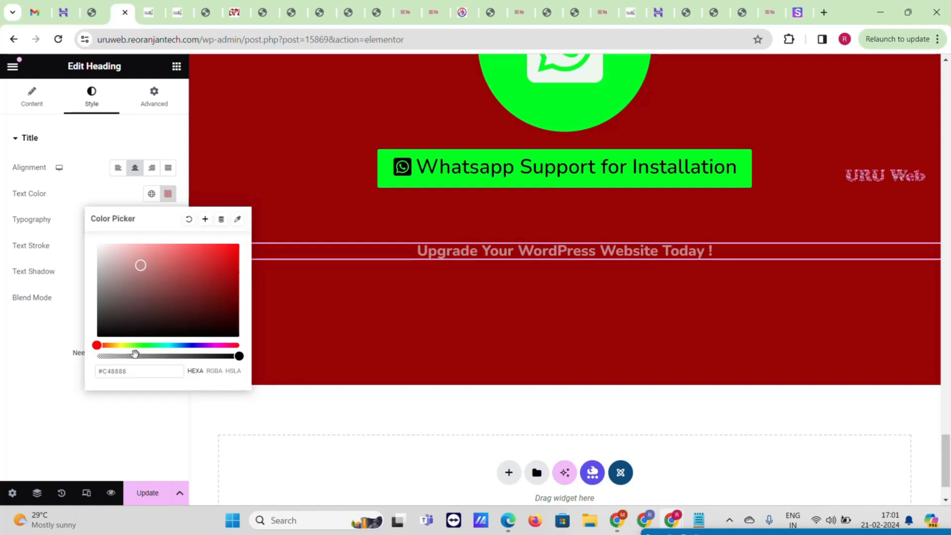
pyautogui.click(134, 345)
pyautogui.click(208, 246)
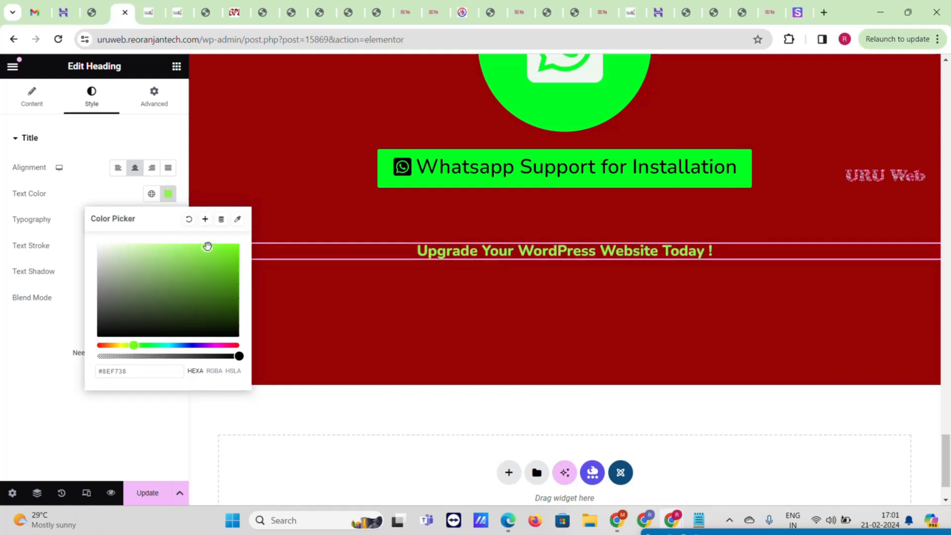
pyautogui.click(2, 218)
# - Set the upgrade heading's font size to 55 px in its typography settings
pyautogui.click(168, 221)
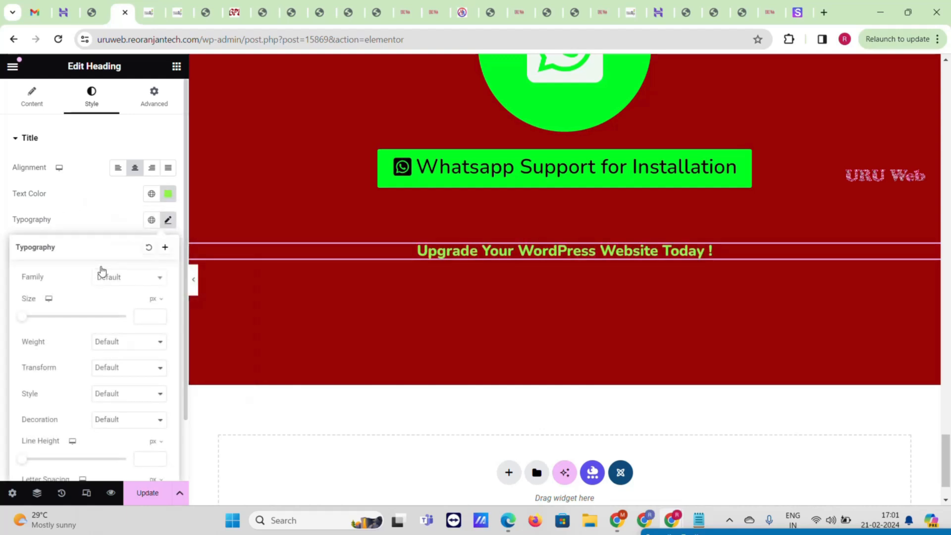
pyautogui.click(60, 316)
pyautogui.moveTo(60, 320); pyautogui.dragTo(52, 323)
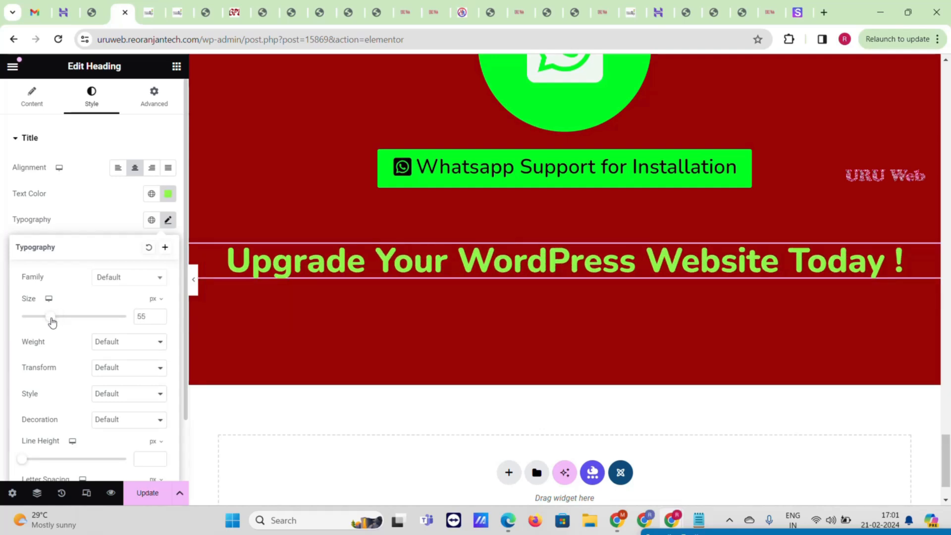
# - Copy the Rs.149/- price and BUY NOW container from the blue section, paste it below the upgrade heading, and update the page
pyautogui.scroll(15, 401, 215)
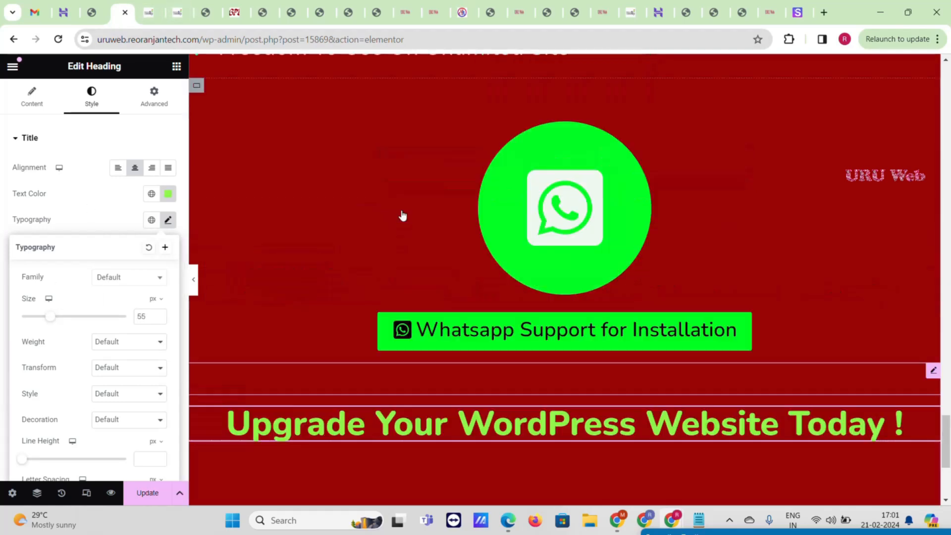
pyautogui.scroll(-3, 454, 222)
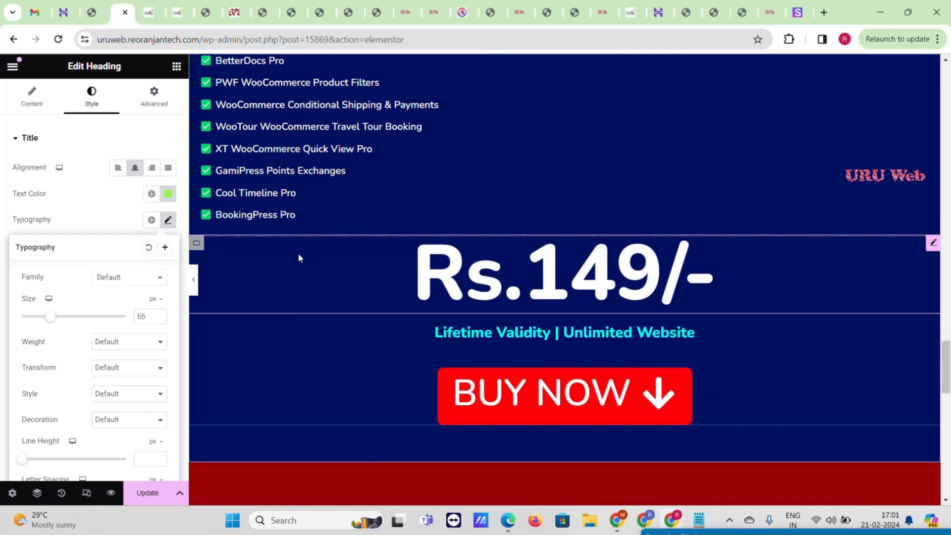
pyautogui.scroll(-10, 214, 257)
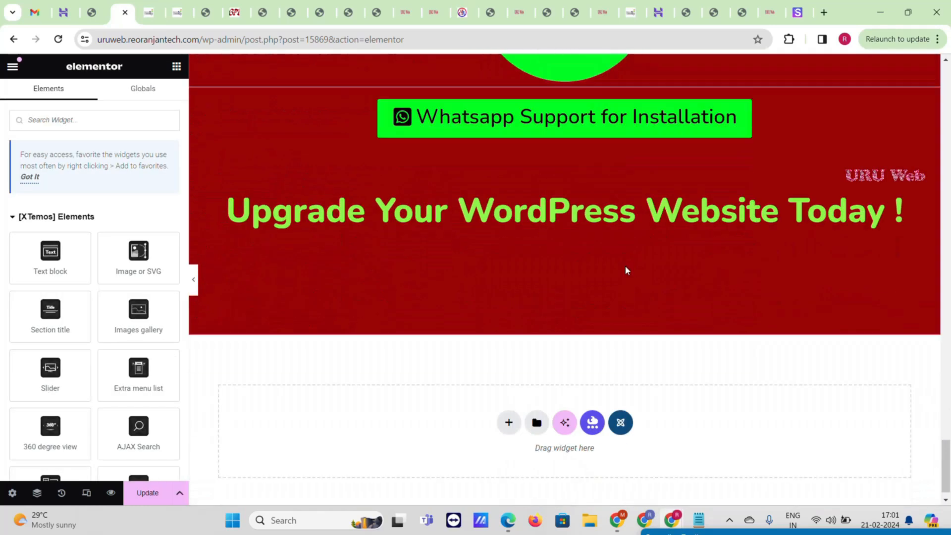
pyautogui.rightClick(555, 230)
pyautogui.click(588, 303)
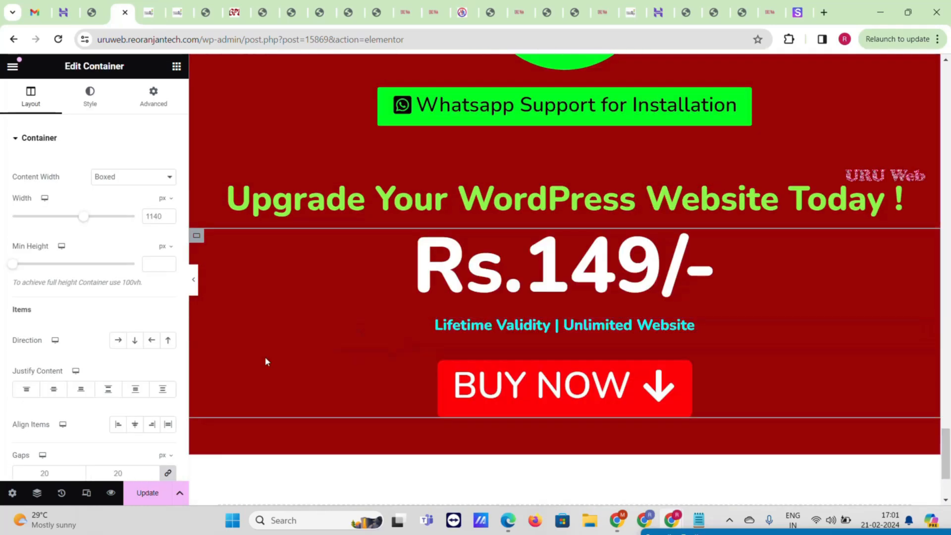
pyautogui.click(147, 492)
# - Copy the "OFFER VALID FOR TODAY" heading from the reference page and return to the Elementor editor
pyautogui.click(148, 11)
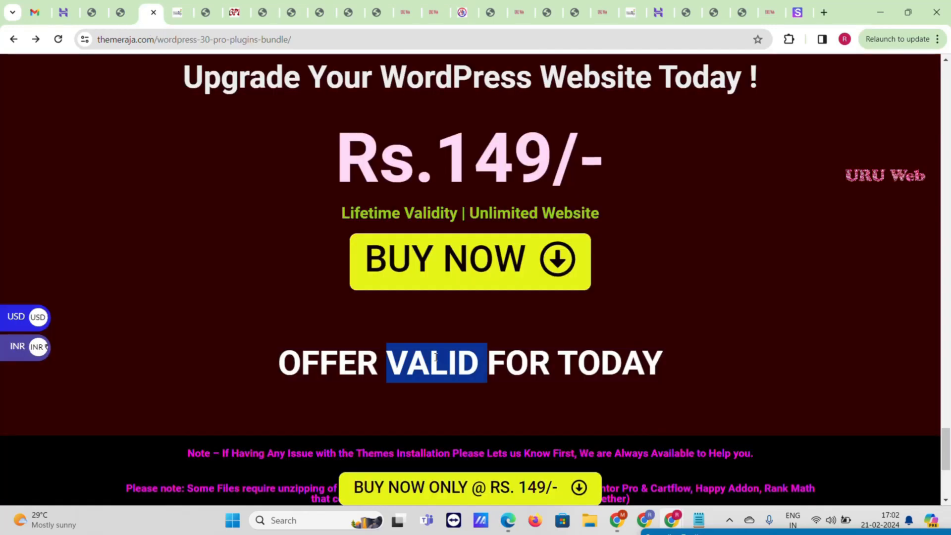
pyautogui.tripleClick(435, 356)
pyautogui.hotkey('ctrl', 'c')
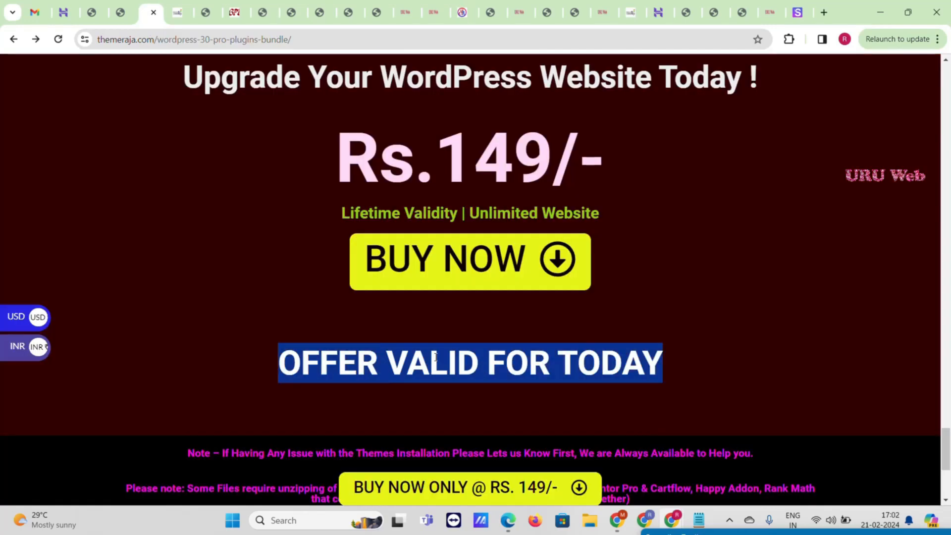
pyautogui.click(127, 6)
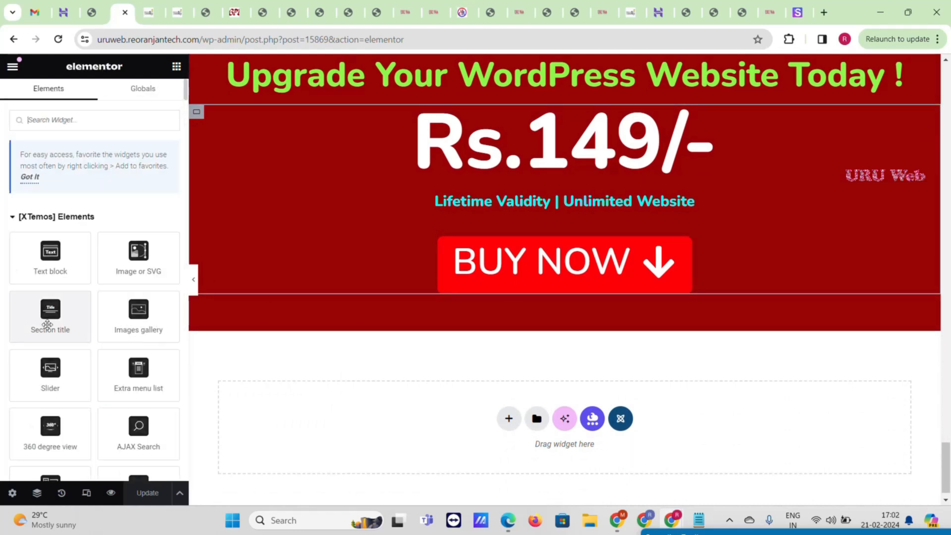
# - Add a Heading widget below the red section's BUY NOW button and set its title to "OFFER VALID FOR TODAY"
pyautogui.scroll(-15, 50, 322)
pyautogui.scroll(-15, 50, 336)
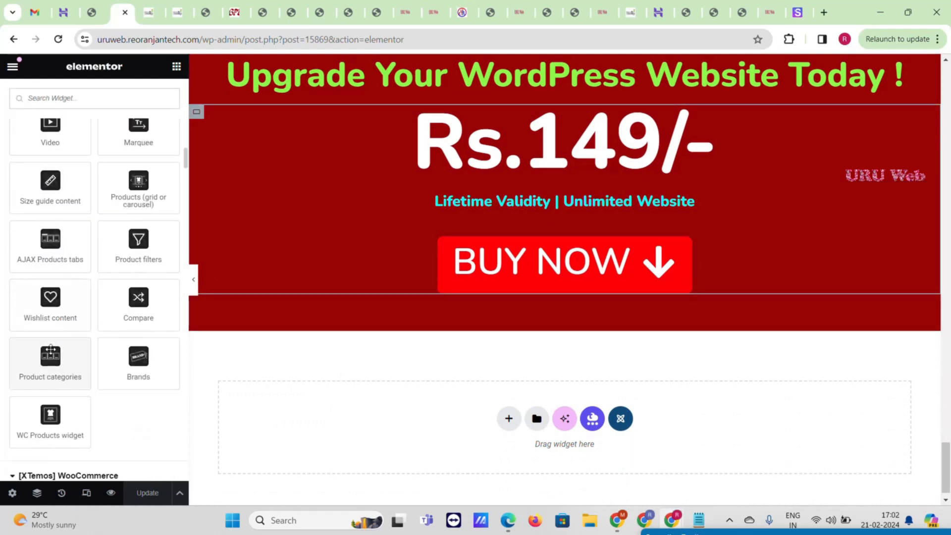
pyautogui.scroll(-3, 55, 375)
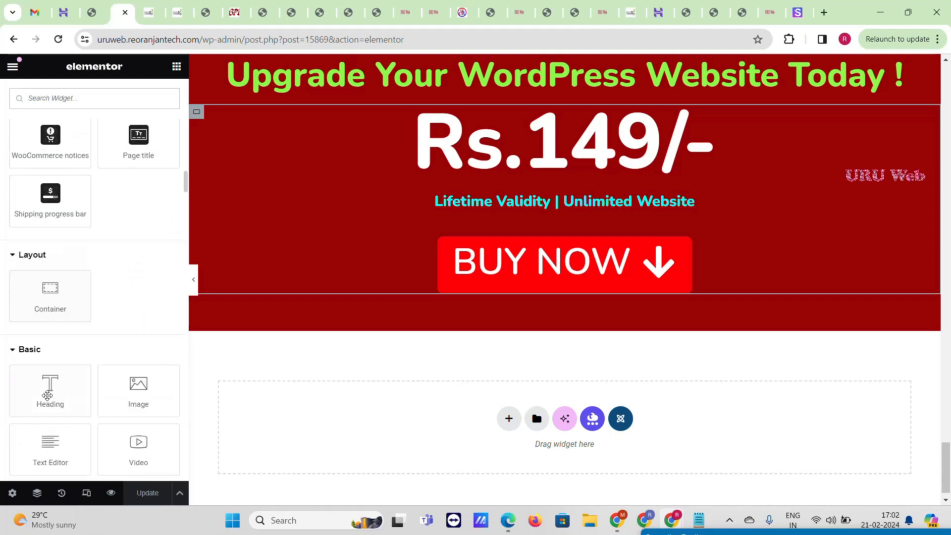
pyautogui.moveTo(57, 337); pyautogui.dragTo(516, 287)
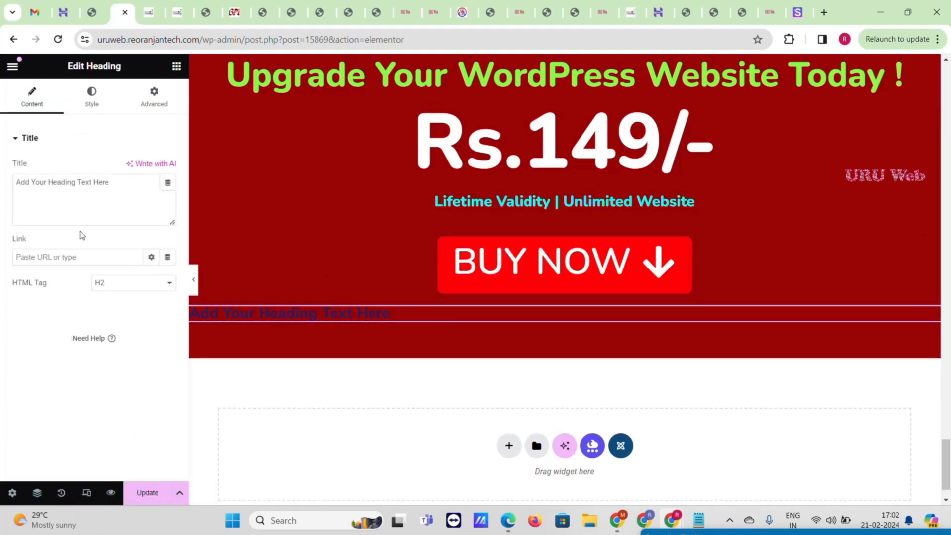
pyautogui.tripleClick(85, 192)
pyautogui.hotkey('ctrl', 'v')
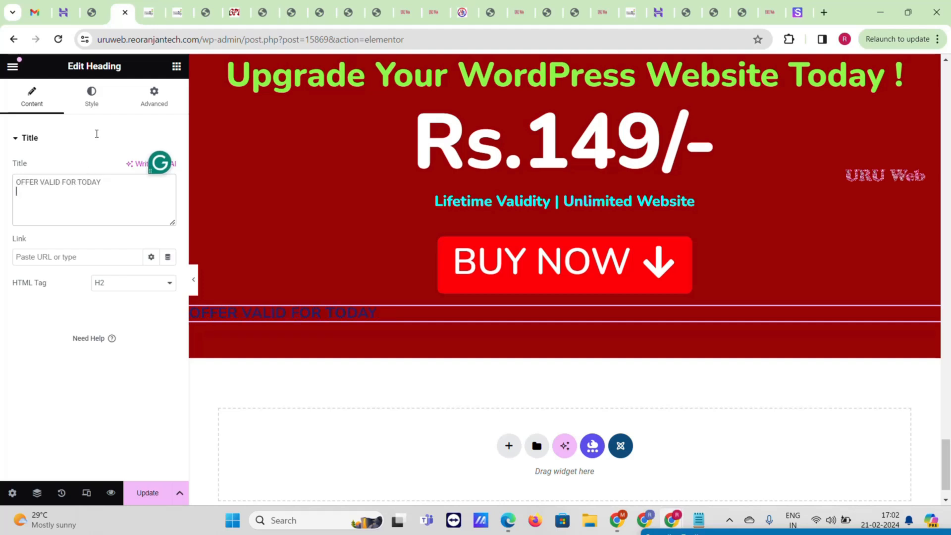
# - Center-align the offer heading and set its text color to light pink #EFA3A3
pyautogui.click(104, 103)
pyautogui.click(167, 194)
pyautogui.click(142, 250)
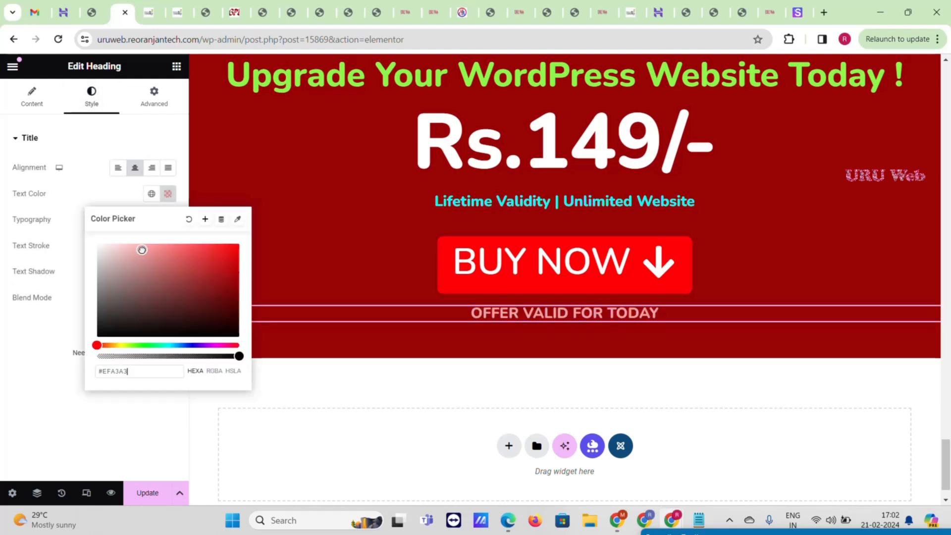
pyautogui.click(2, 239)
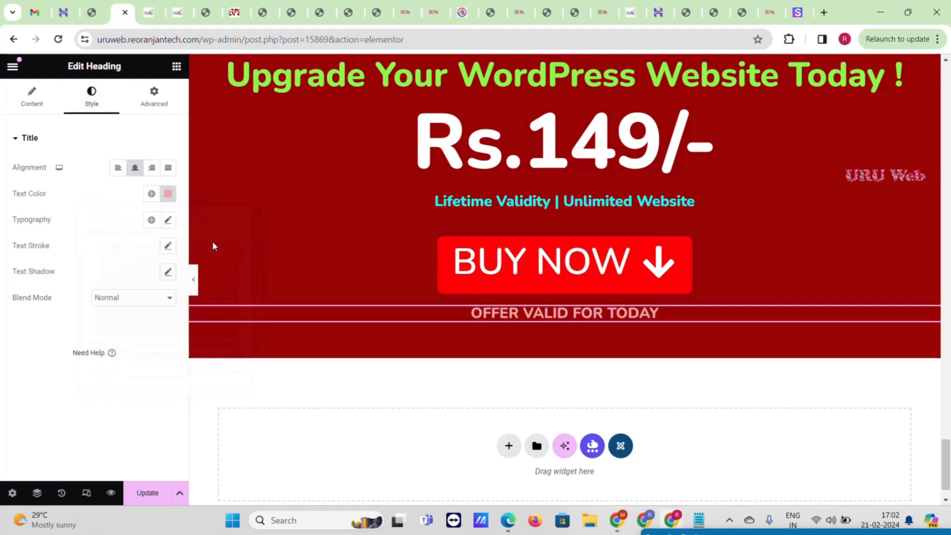
# - Set the offer heading's font size to 68 px in its typography settings
pyautogui.click(168, 221)
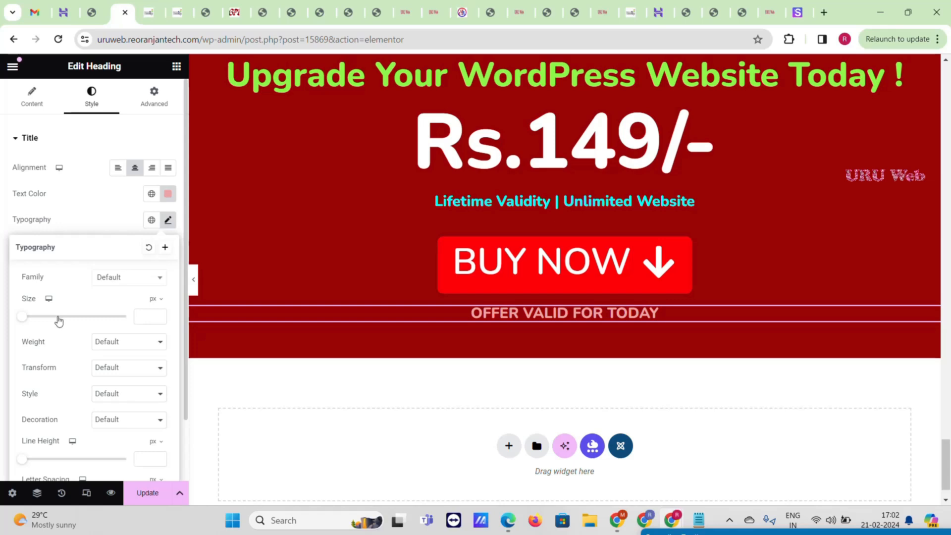
pyautogui.click(58, 317)
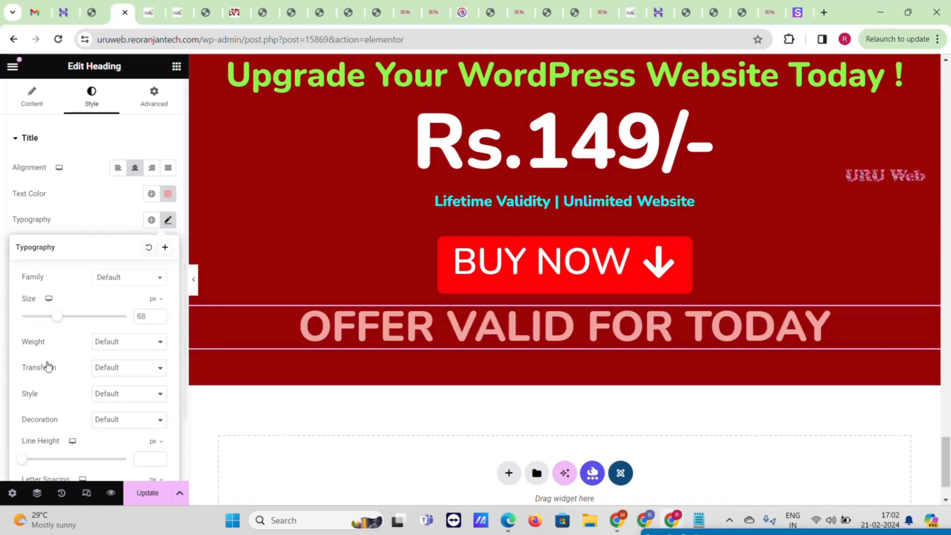
pyautogui.scroll(-3, 361, 205)
# - Copy the note about issues with the themes installation from the reference page's footer and return to the editor
pyautogui.click(153, 7)
pyautogui.scroll(-5, 285, 226)
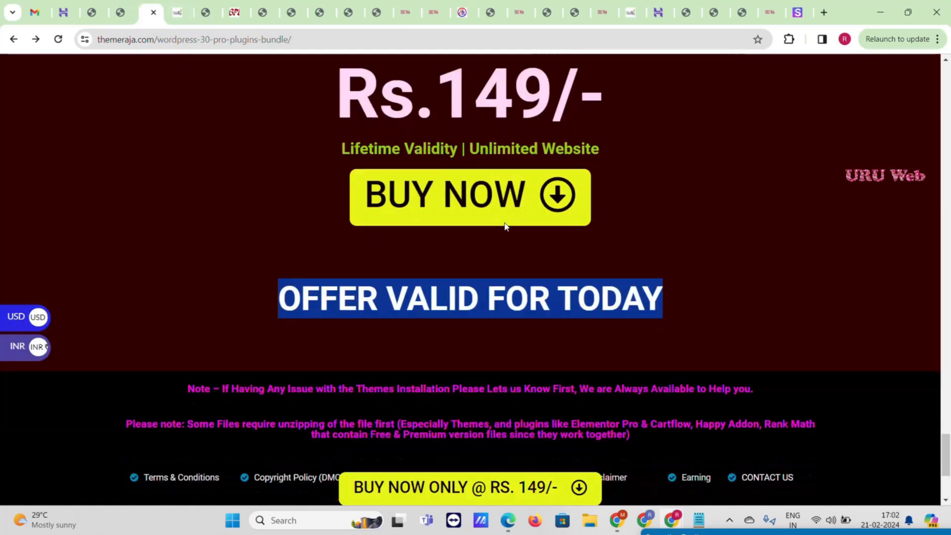
pyautogui.moveTo(180, 192); pyautogui.dragTo(807, 200)
pyautogui.hotkey('ctrl', 'c')
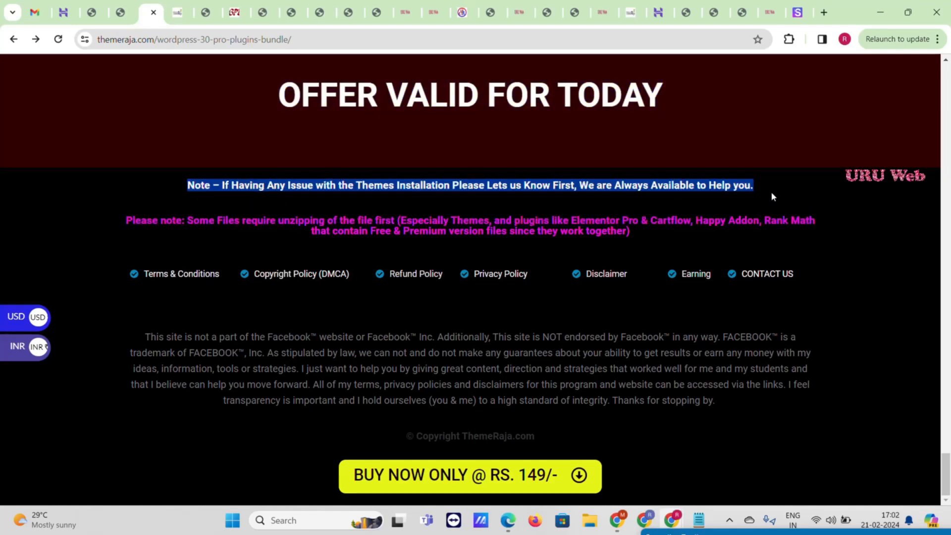
pyautogui.click(121, 12)
# - Add a single-column container below the red section and set its minimum height to 810 px
pyautogui.click(509, 400)
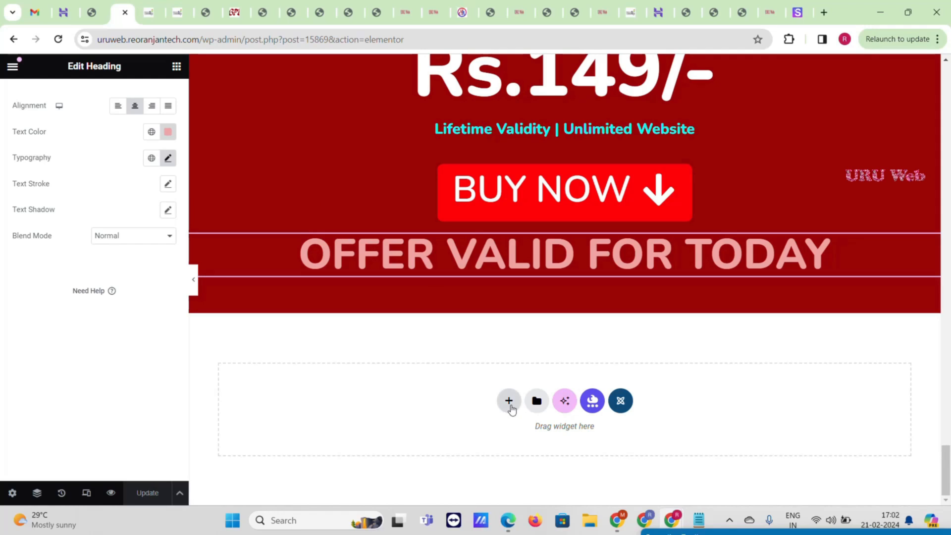
pyautogui.click(393, 427)
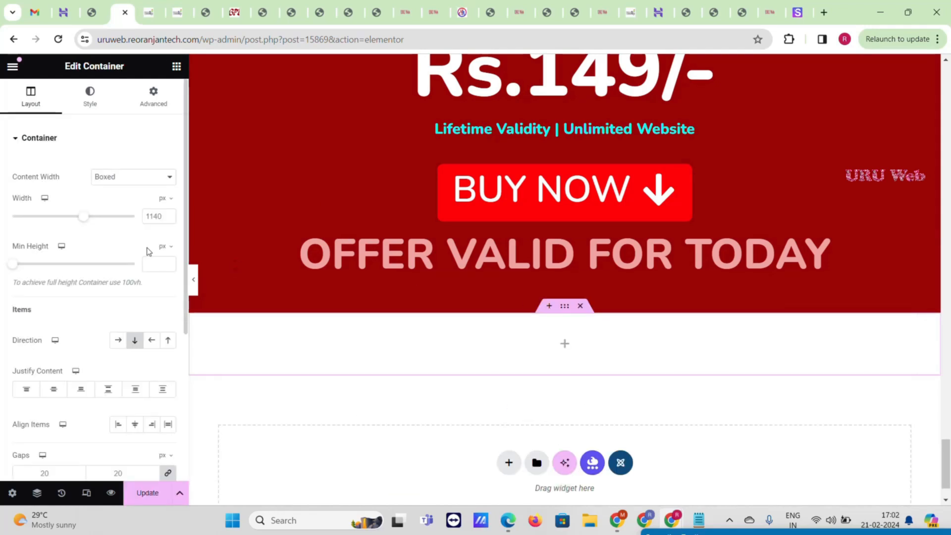
pyautogui.click(82, 265)
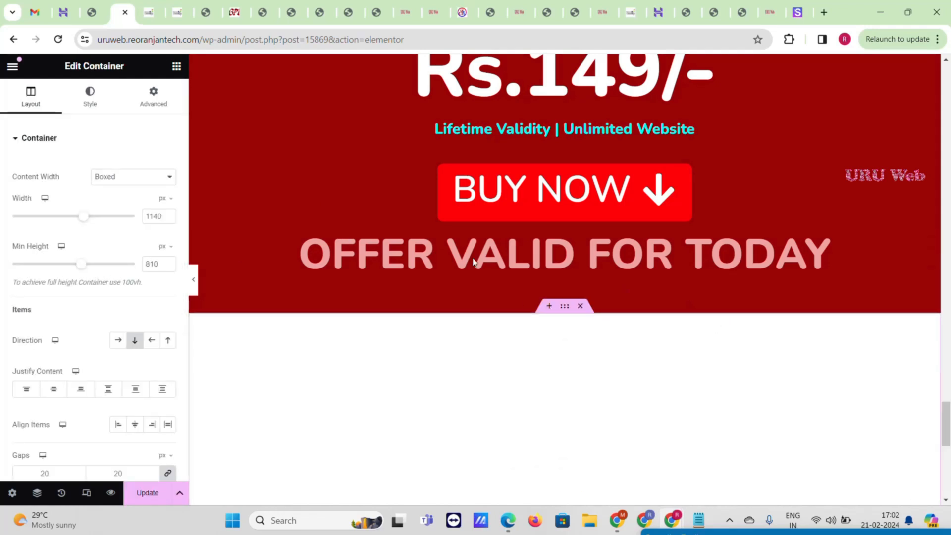
# - Give the new container a classic background with the near-black color #0C0101
pyautogui.click(90, 97)
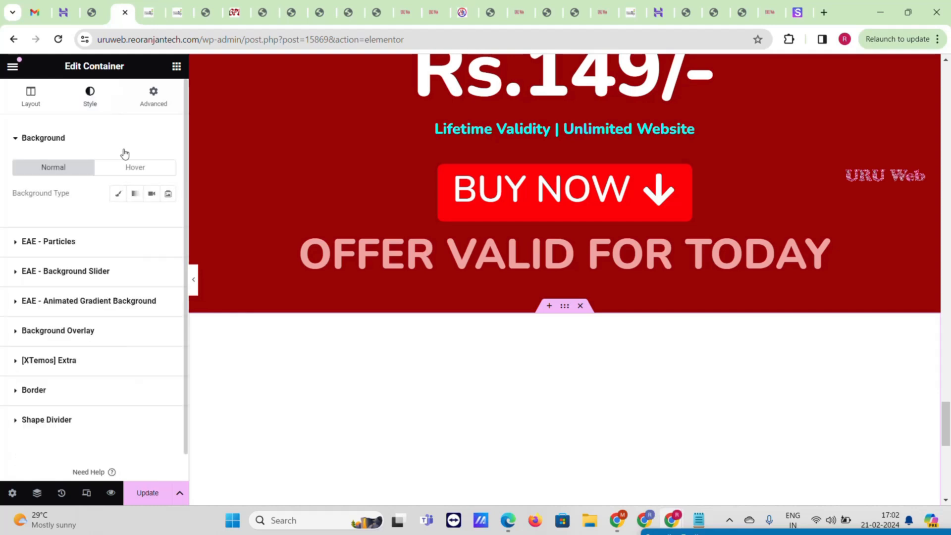
pyautogui.click(118, 195)
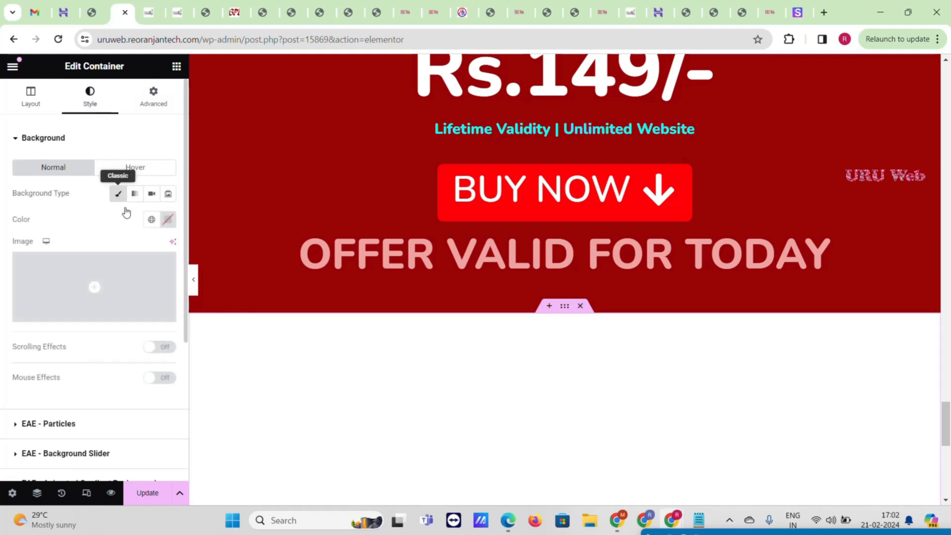
pyautogui.click(168, 220)
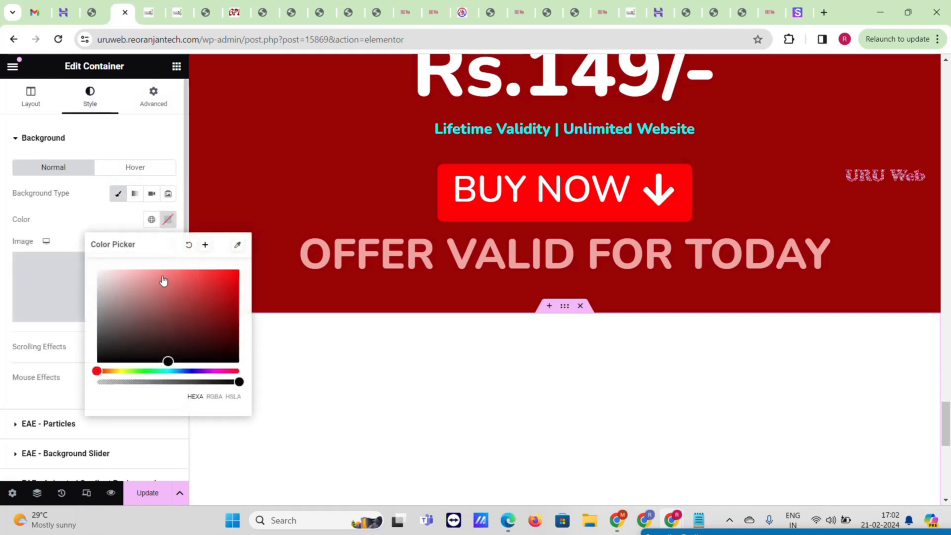
pyautogui.click(229, 357)
pyautogui.scroll(-5, 560, 226)
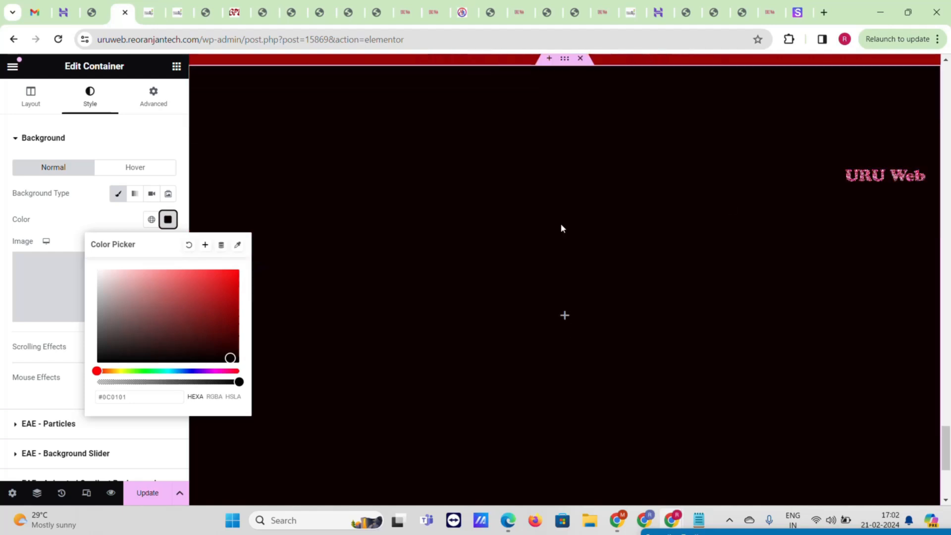
pyautogui.click(2, 193)
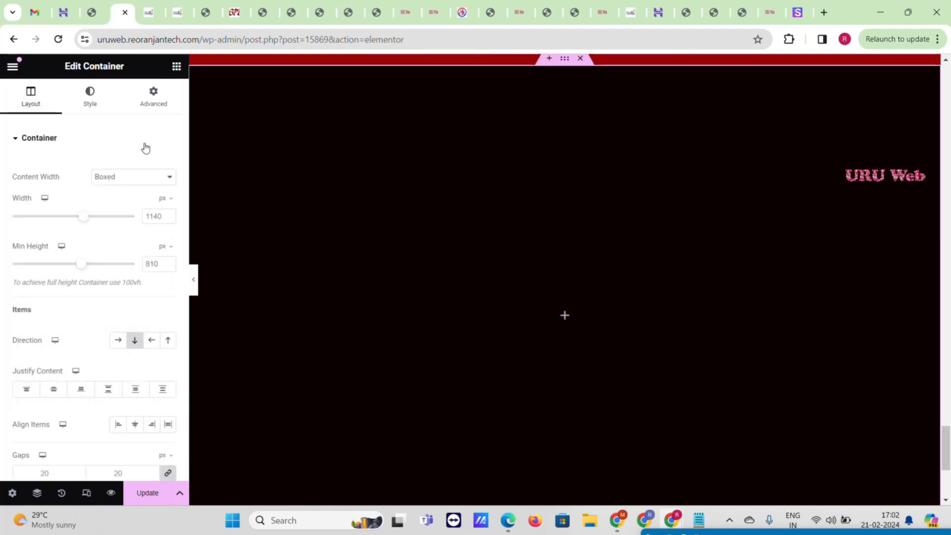
# - Add a heading to the black container with the copied note about issues with the themes installation as its title
pyautogui.click(176, 66)
pyautogui.scroll(-15, 75, 307)
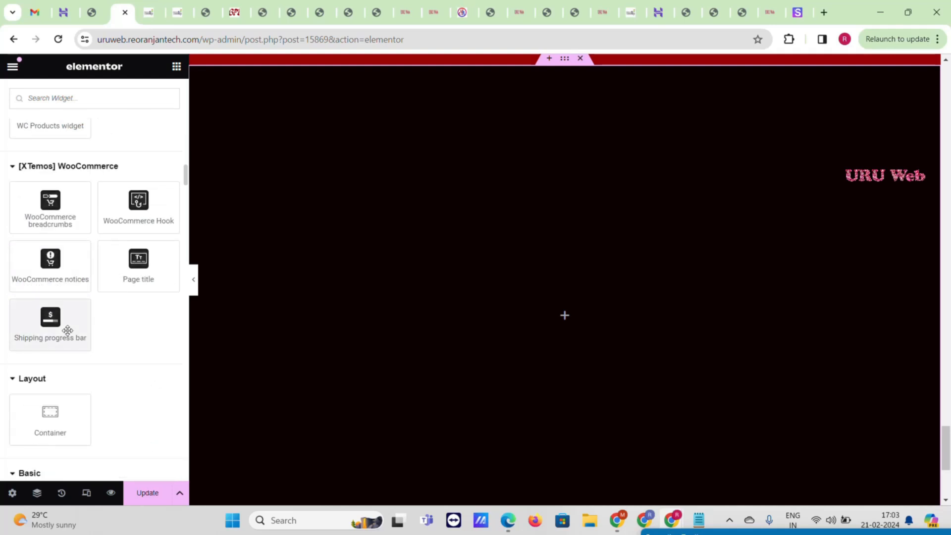
pyautogui.scroll(-5, 68, 331)
pyautogui.moveTo(58, 217); pyautogui.dragTo(507, 134)
pyautogui.tripleClick(123, 187)
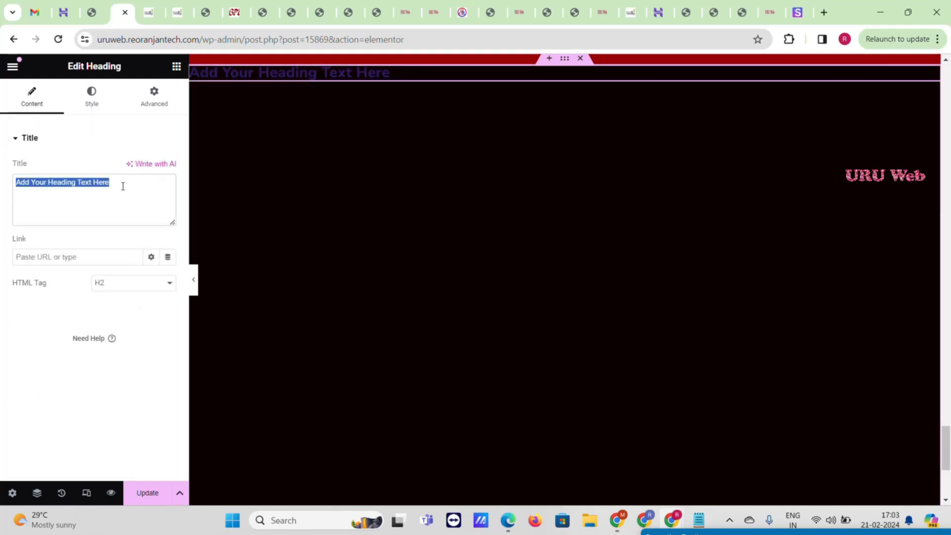
pyautogui.hotkey('ctrl', 'v')
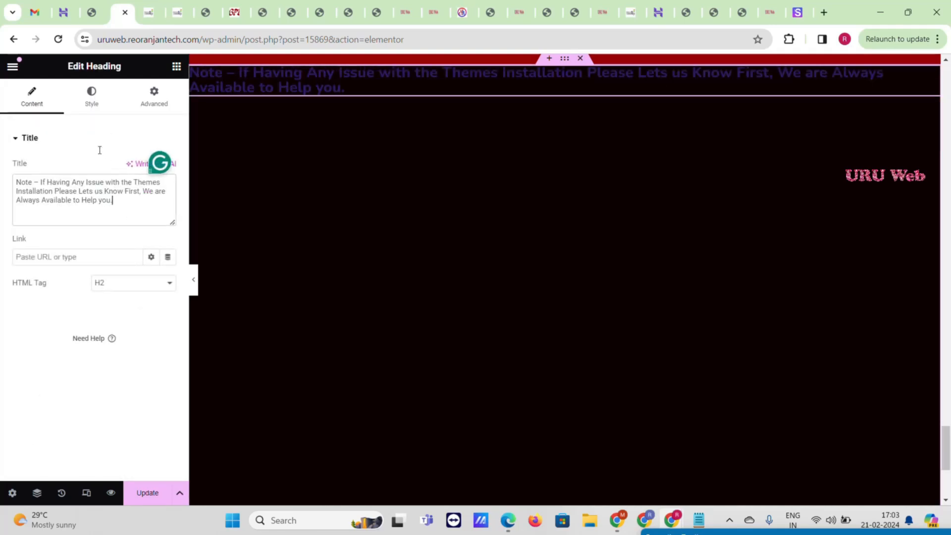
# - Center the note heading and set its text color to the yellow-green #BCC131
pyautogui.click(92, 112)
pyautogui.click(135, 169)
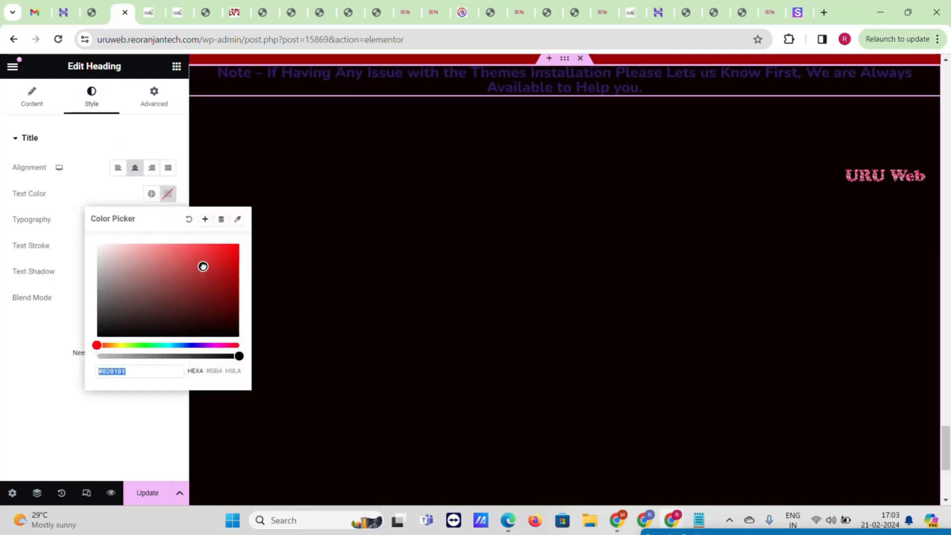
pyautogui.click(203, 267)
pyautogui.click(121, 346)
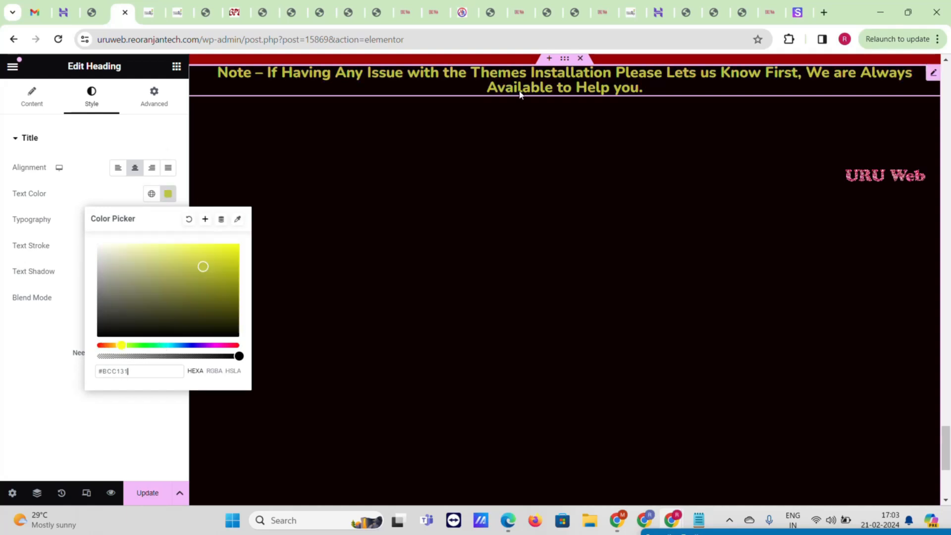
# - Set the black container's top and bottom padding to 40 px
pyautogui.click(564, 59)
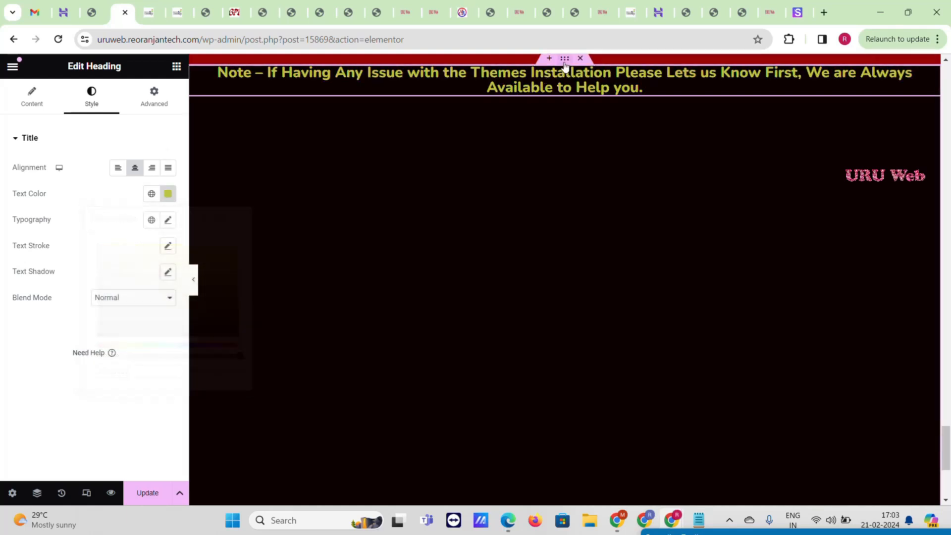
pyautogui.click(147, 101)
pyautogui.click(30, 229)
pyautogui.write('40')
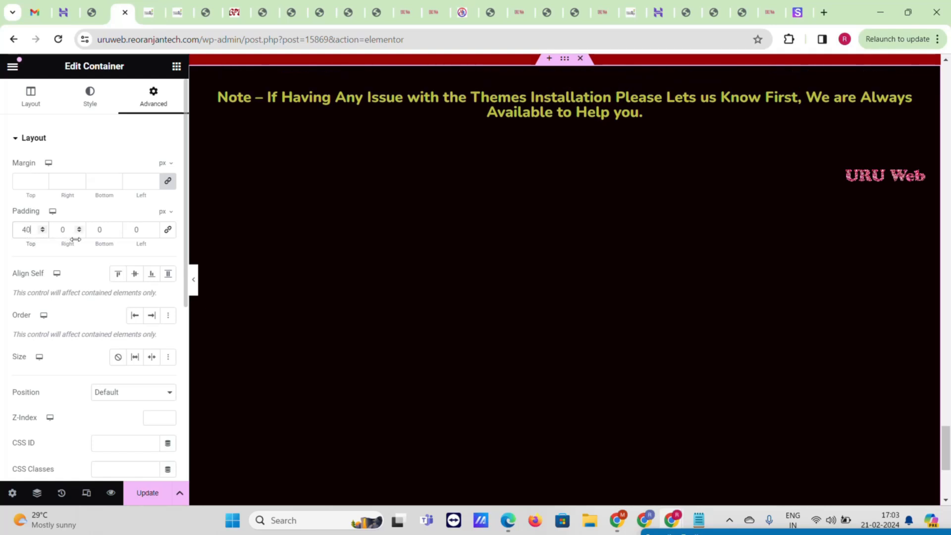
pyautogui.doubleClick(94, 229)
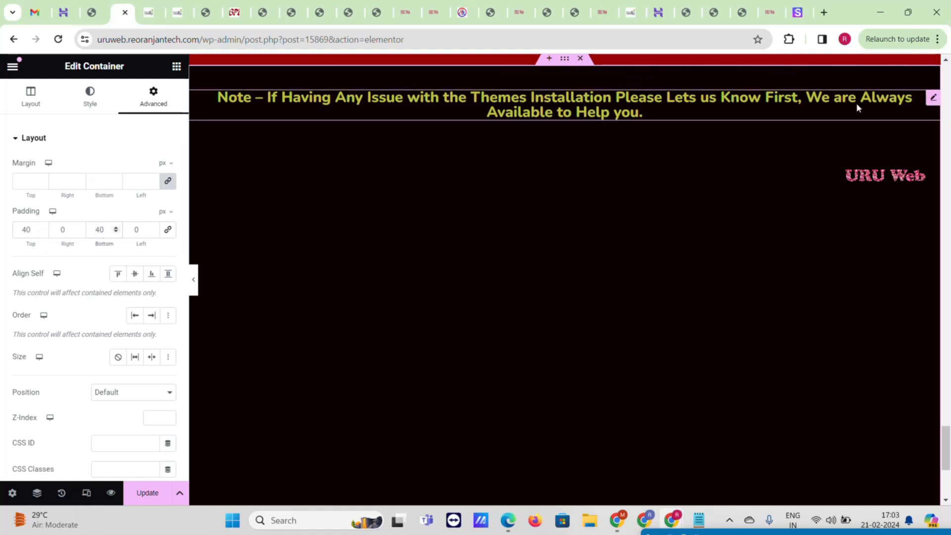
# - Duplicate the note heading and replace the copy's title with the reference page's note about unzipping files first
pyautogui.click(932, 102)
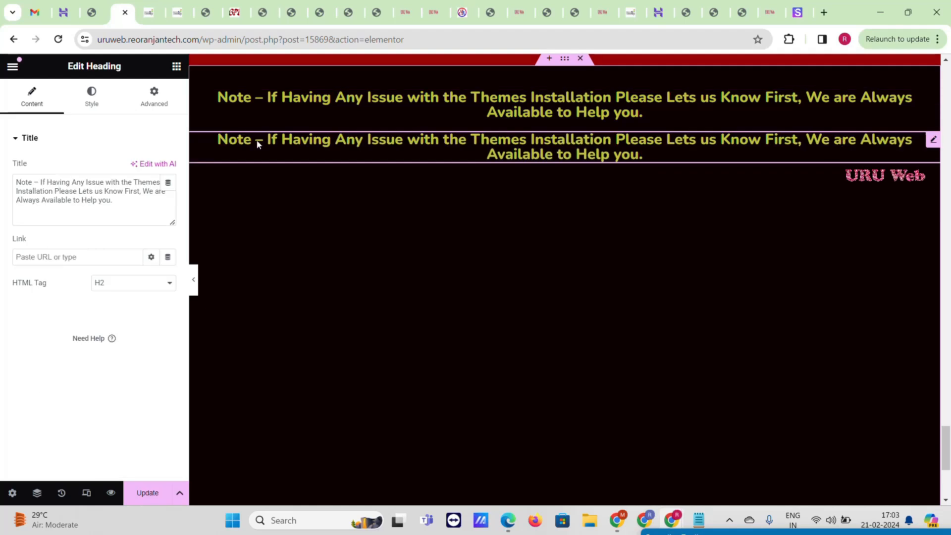
pyautogui.click(149, 13)
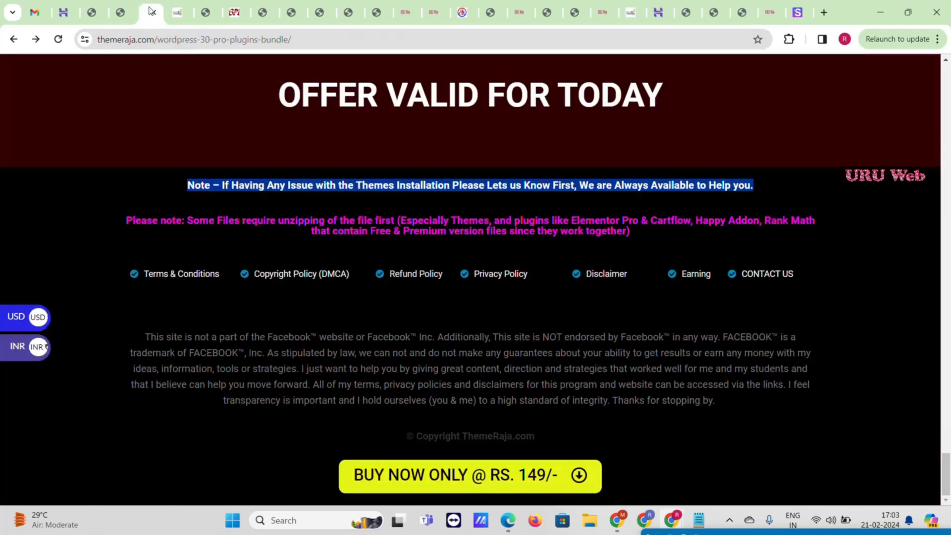
pyautogui.tripleClick(391, 226)
pyautogui.hotkey('ctrl', 'c')
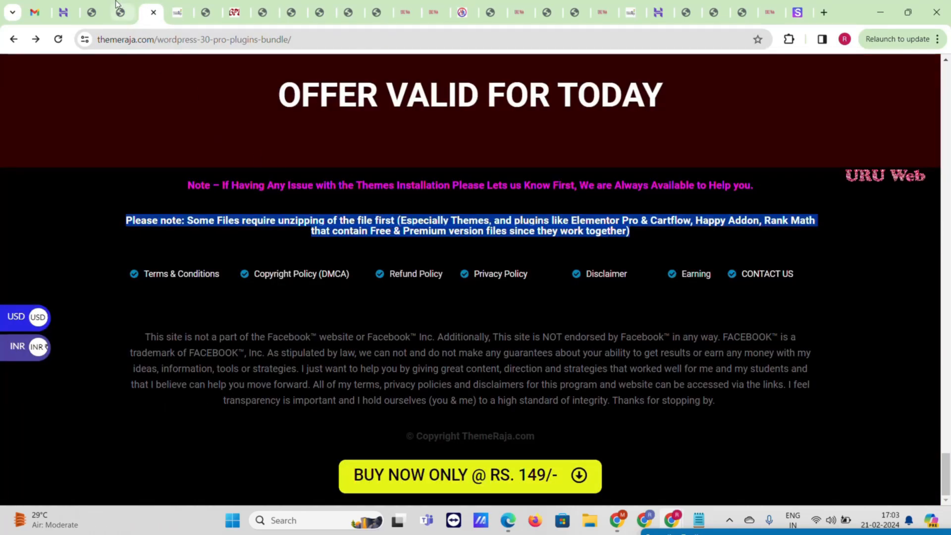
pyautogui.click(121, 12)
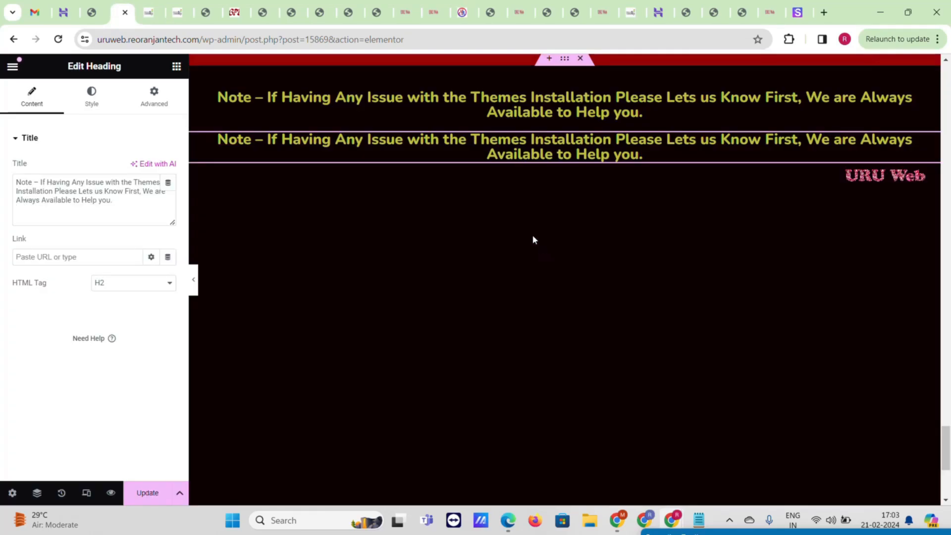
pyautogui.hotkey('ctrl', 'a')
pyautogui.hotkey('ctrl', 'v')
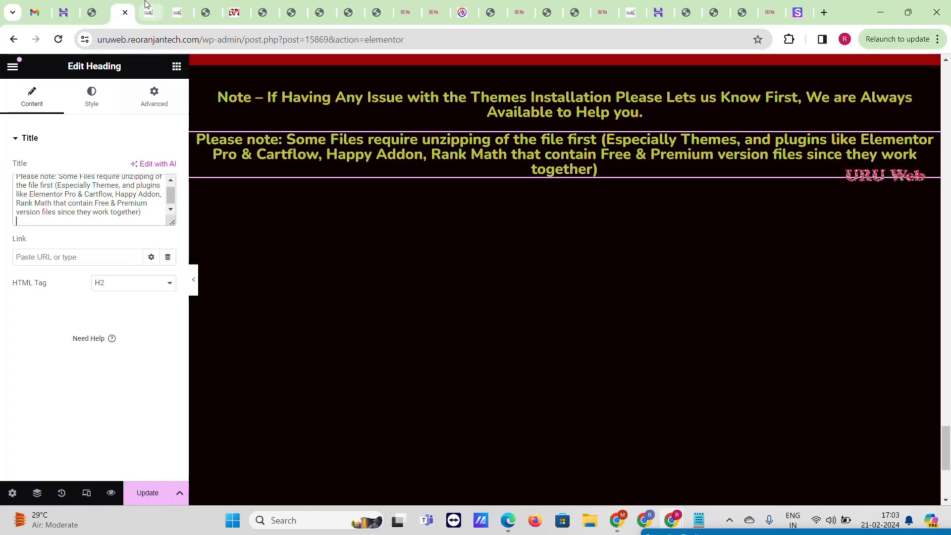
# - Copy the Terms & Conditions label from the reference page's footer links and return to the editor
pyautogui.click(151, 12)
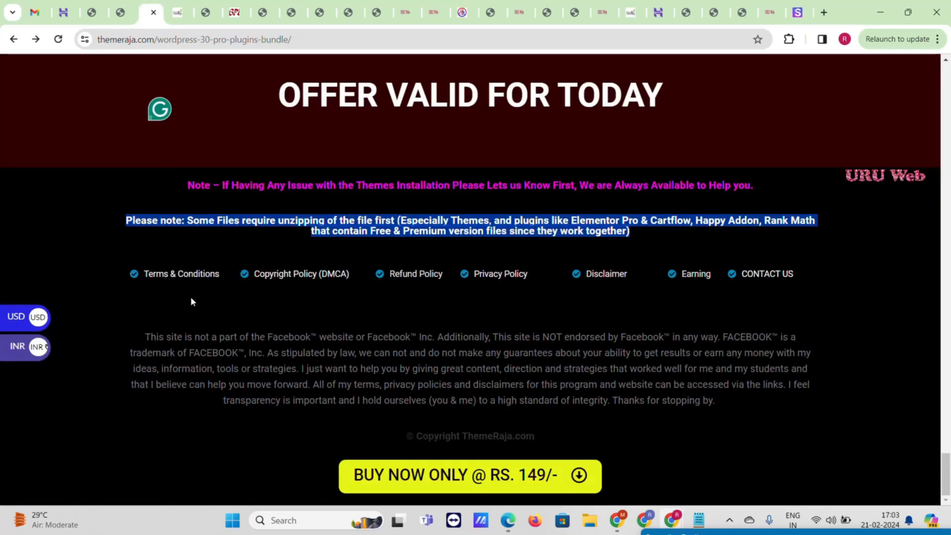
pyautogui.click(129, 280)
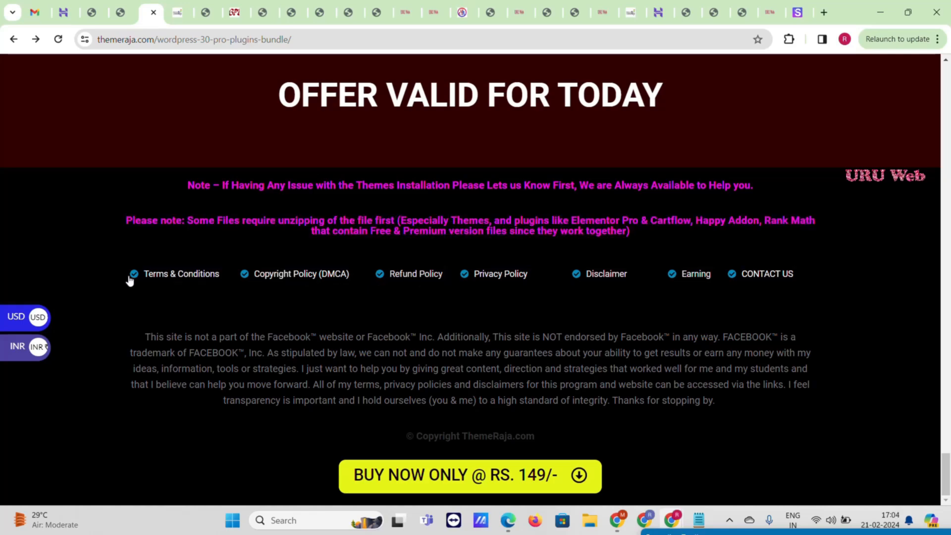
pyautogui.moveTo(118, 276); pyautogui.dragTo(215, 275)
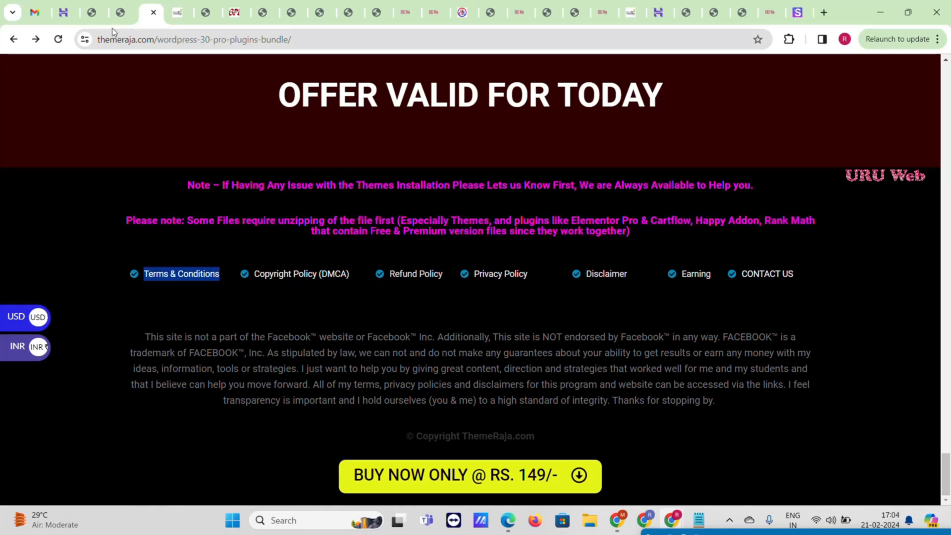
pyautogui.click(119, 6)
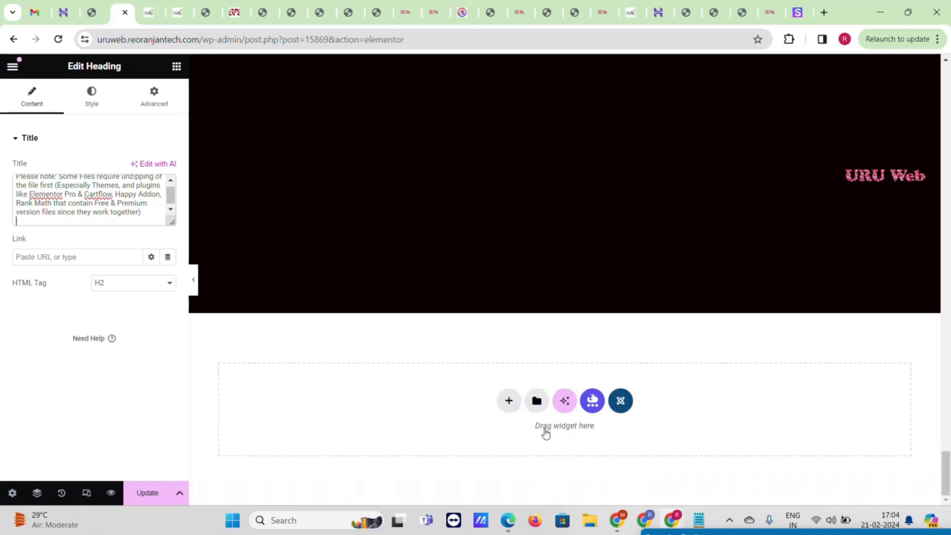
# - Create a four-column container and place it inside the black section below the two notes
pyautogui.click(507, 399)
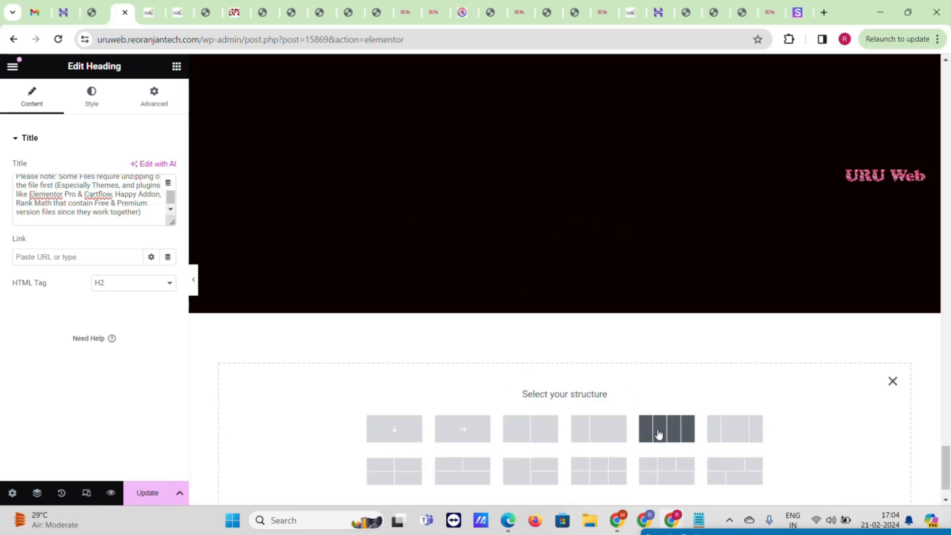
pyautogui.click(666, 428)
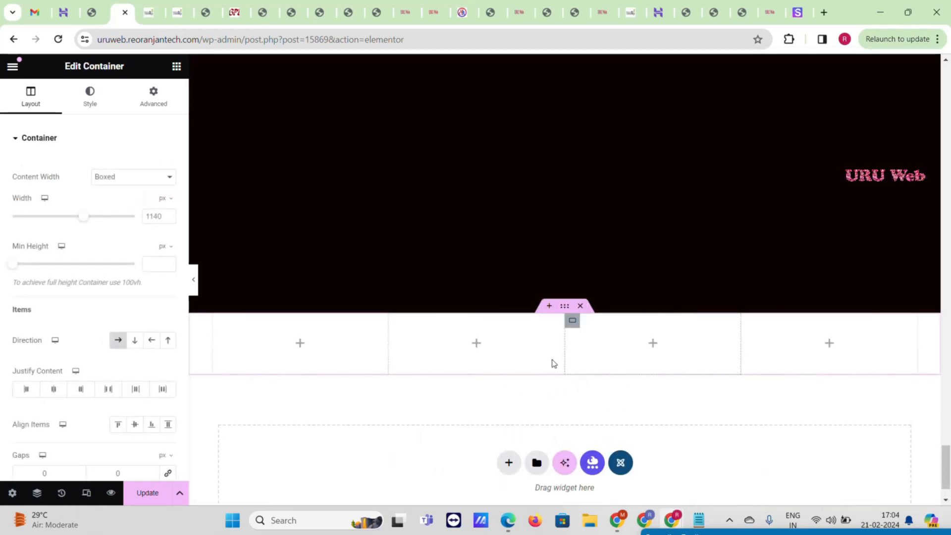
pyautogui.rightClick(564, 314)
pyautogui.click(591, 275)
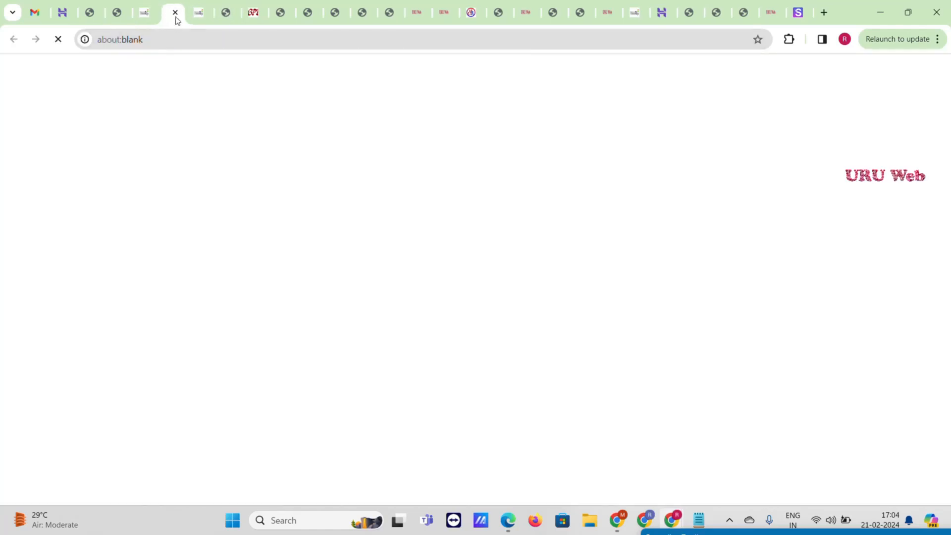
# - Close the stray new tab, copy the footer's Terms & Conditions label from the reference page and return to the editor
pyautogui.click(176, 15)
pyautogui.click(109, 268)
pyautogui.moveTo(109, 267); pyautogui.dragTo(220, 270)
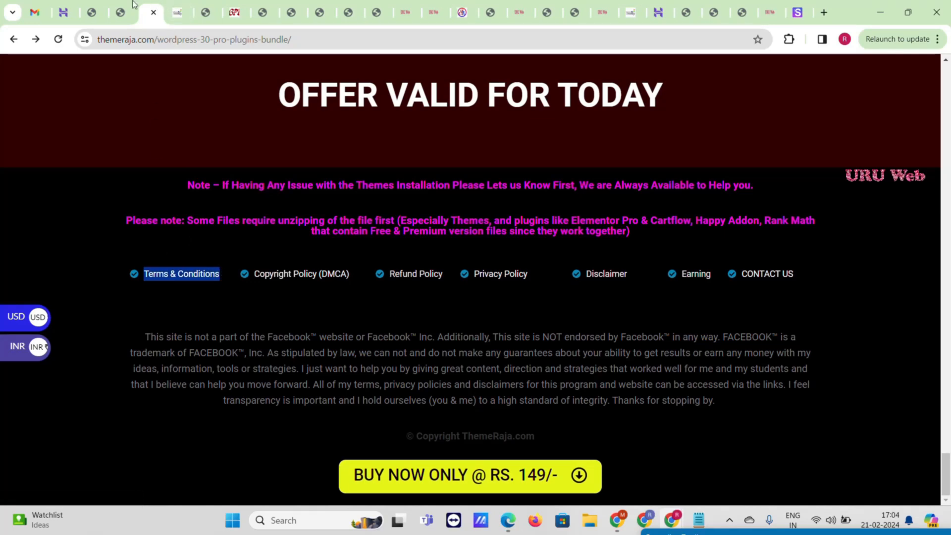
pyautogui.click(121, 13)
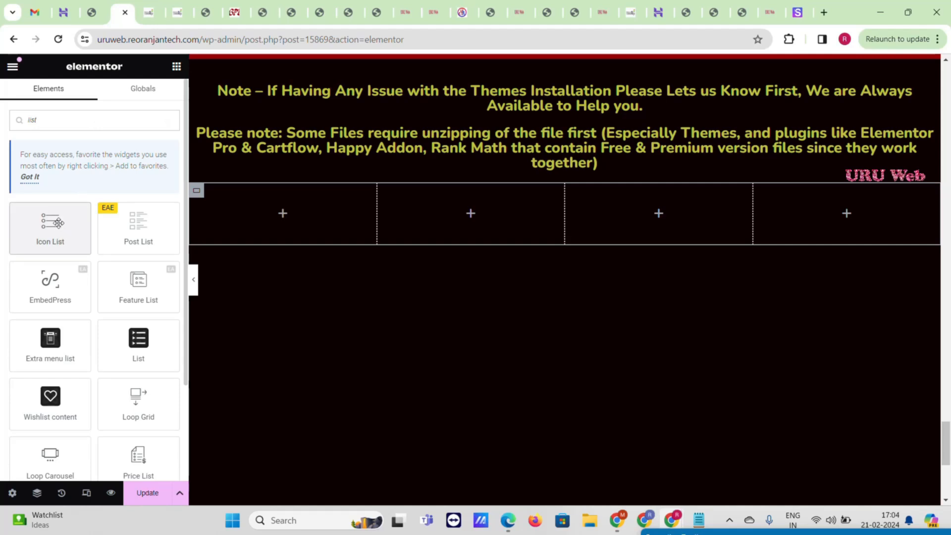
# - Add an Icon List to the first column, name its first item Terms & Conditions and delete the other two items
pyautogui.click(57, 224)
pyautogui.click(68, 214)
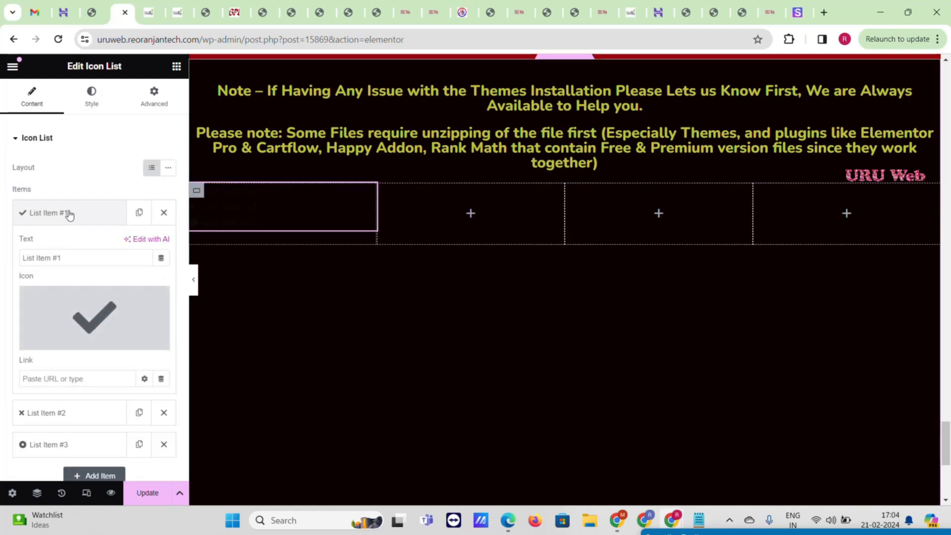
pyautogui.tripleClick(85, 256)
pyautogui.hotkey('ctrl', 'v')
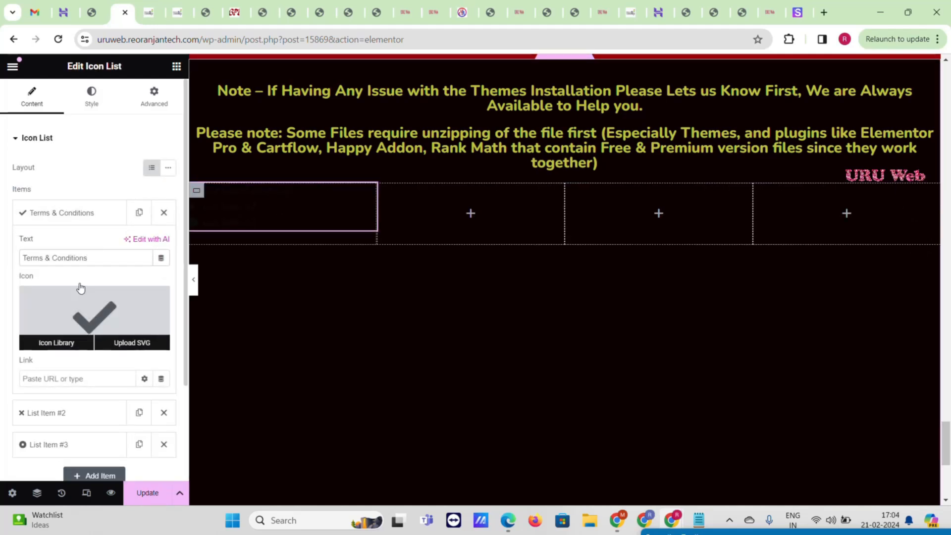
pyautogui.scroll(-3, 80, 287)
pyautogui.click(166, 321)
pyautogui.click(164, 287)
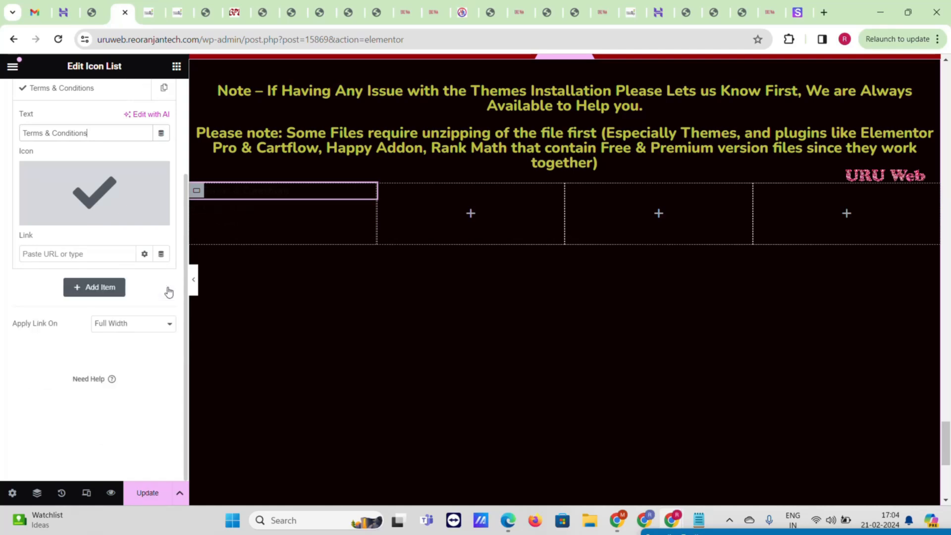
# - Open the reference site's Terms & Conditions page, copy its address and set it as the list item's link
pyautogui.click(148, 5)
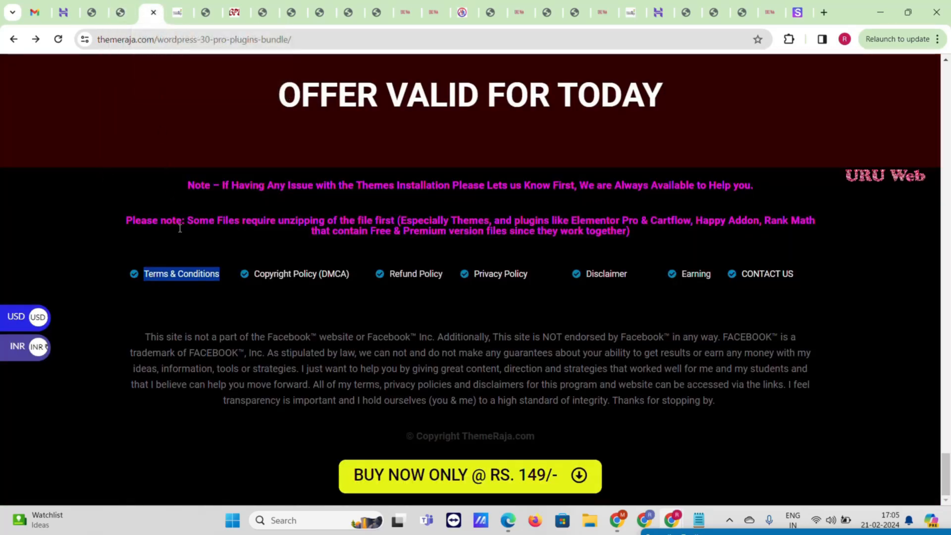
pyautogui.rightClick(186, 275)
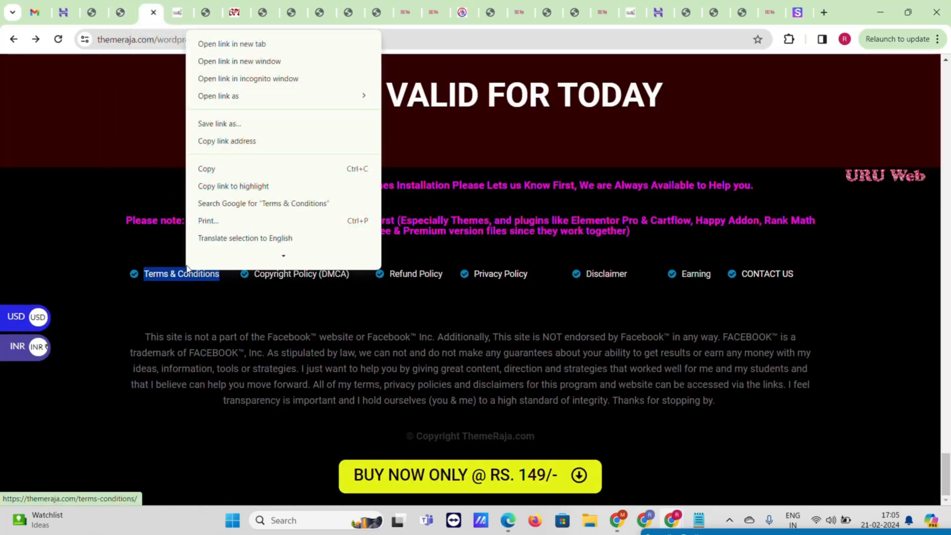
pyautogui.click(243, 42)
pyautogui.click(173, 11)
pyautogui.click(186, 36)
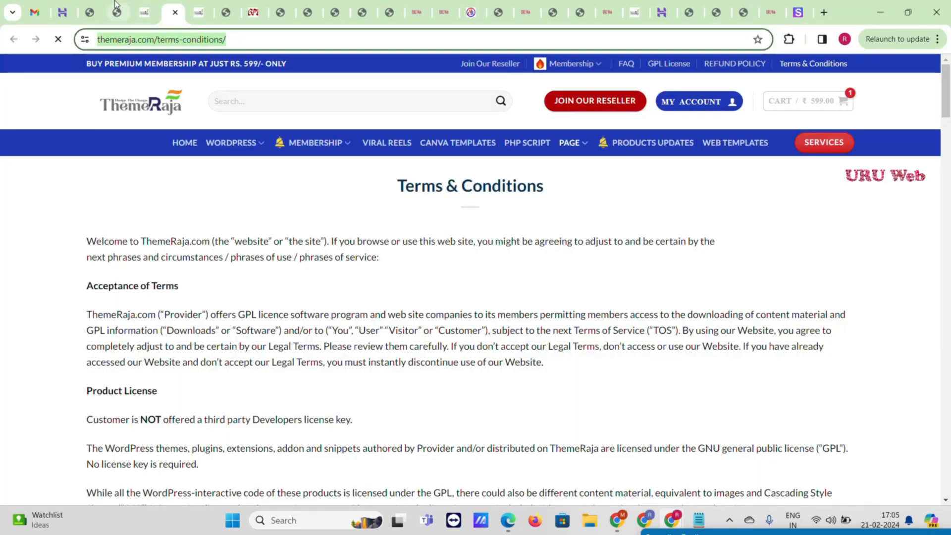
pyautogui.click(116, 7)
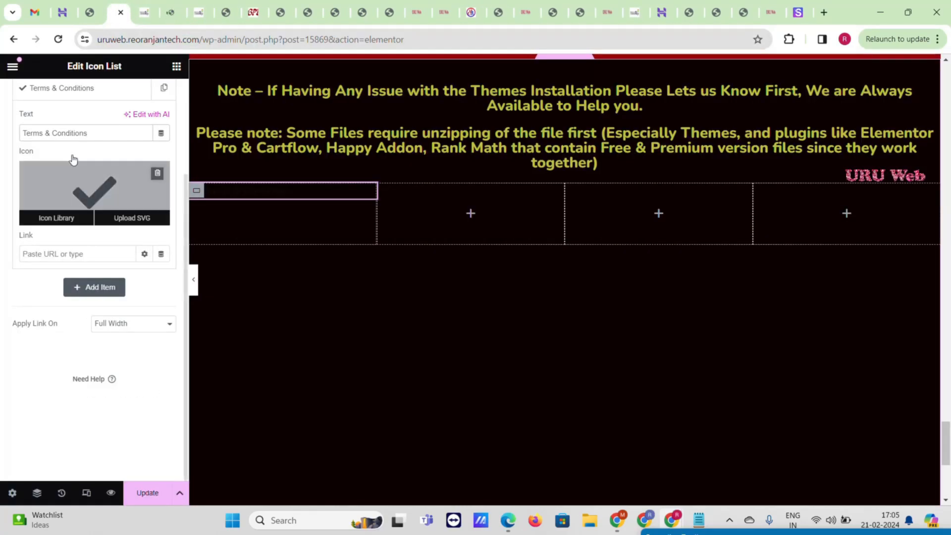
pyautogui.click(66, 254)
pyautogui.hotkey('ctrl', 'v')
pyautogui.scroll(1, 76, 226)
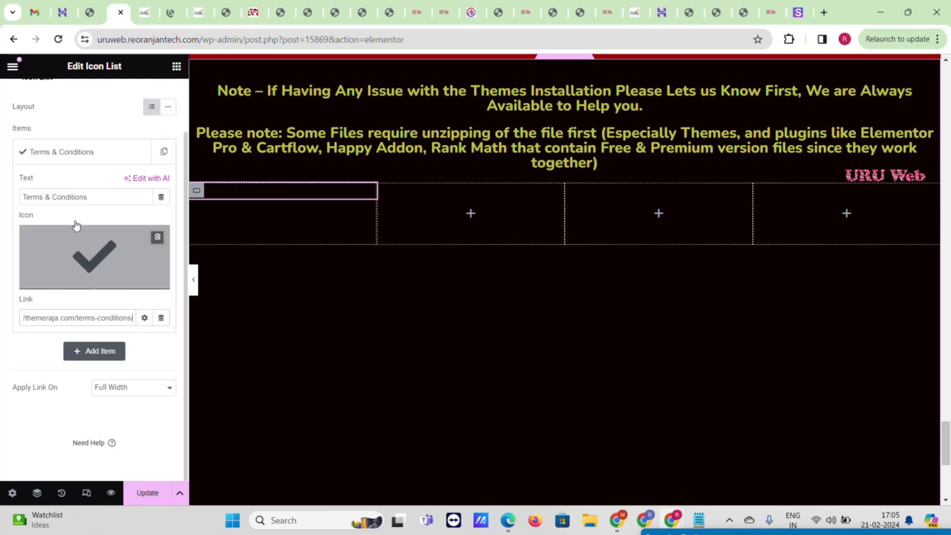
pyautogui.scroll(1, 102, 212)
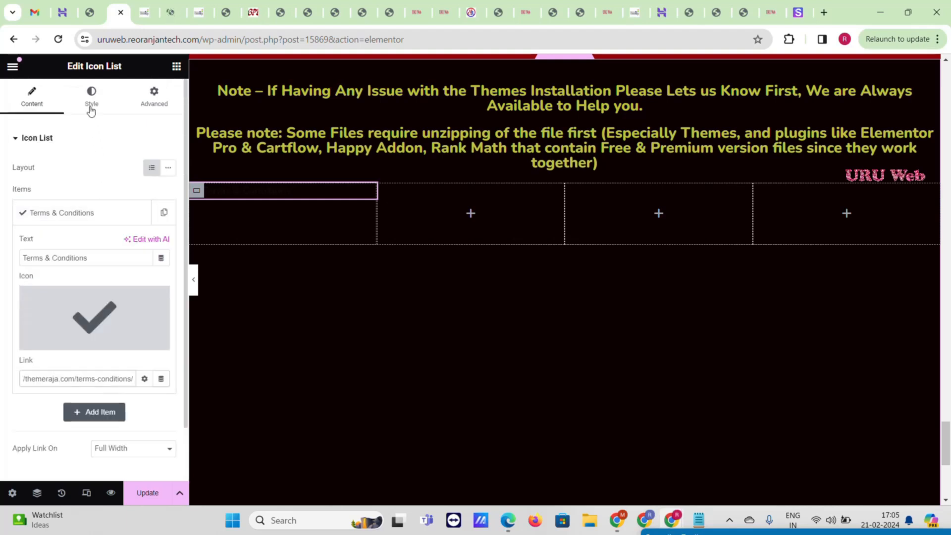
# - Set the Icon List's icon color to the green #00DB3E
pyautogui.click(91, 99)
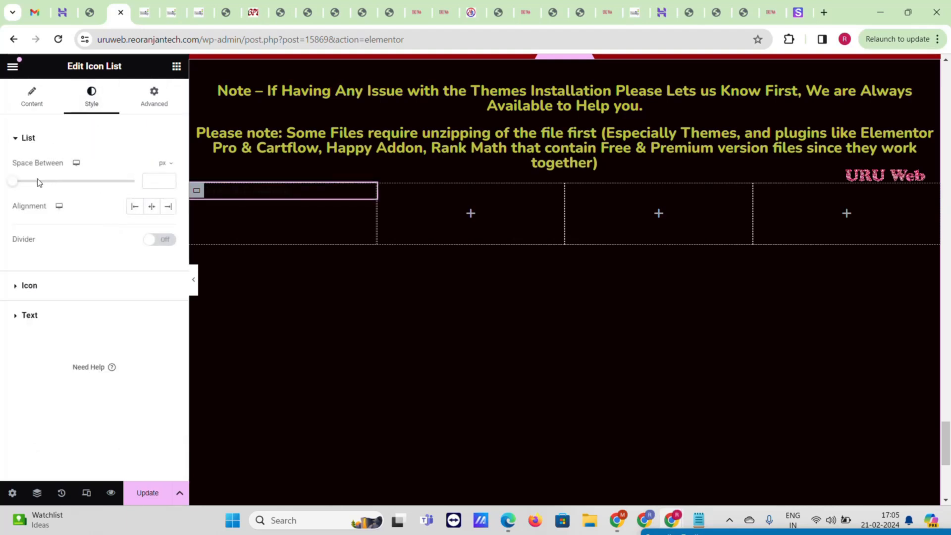
pyautogui.click(54, 295)
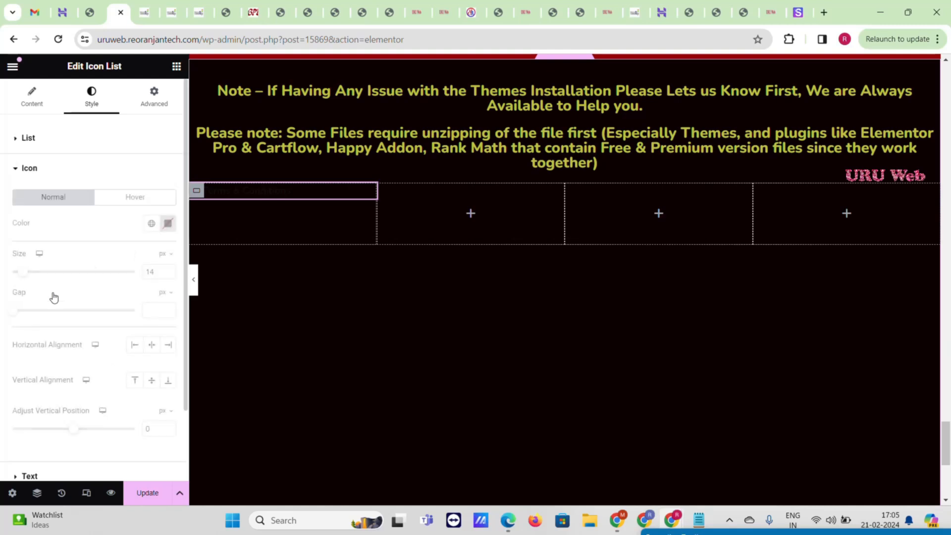
pyautogui.click(169, 226)
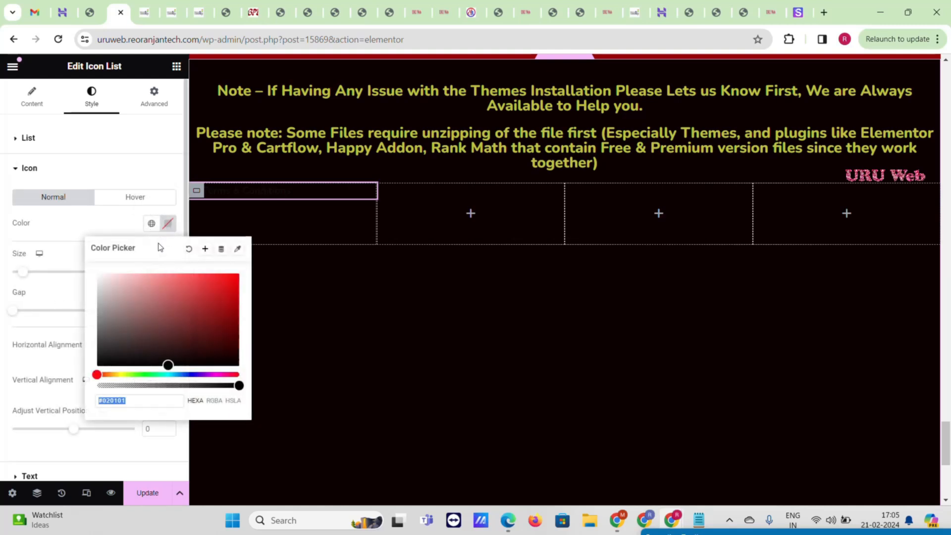
pyautogui.click(143, 283)
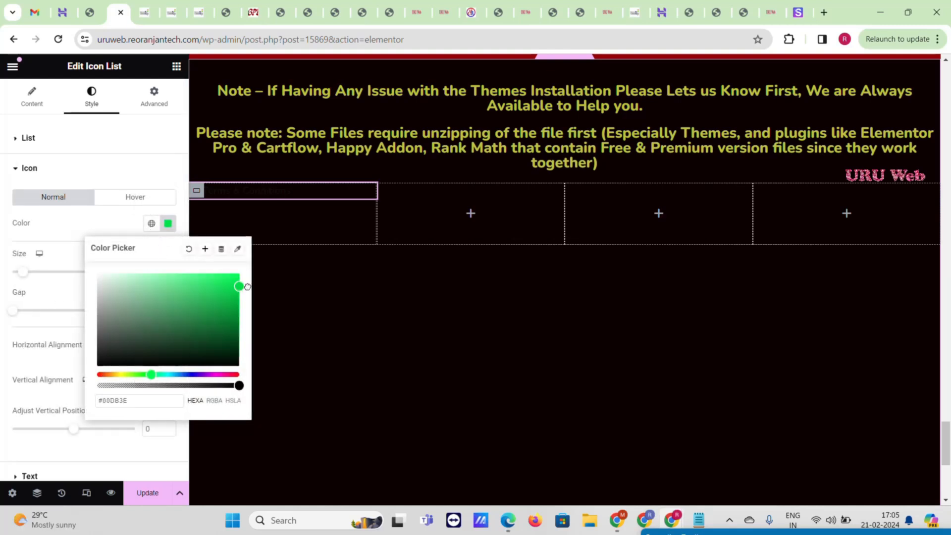
# - Set the Icon List's icon size to 26 px
pyautogui.click(2, 242)
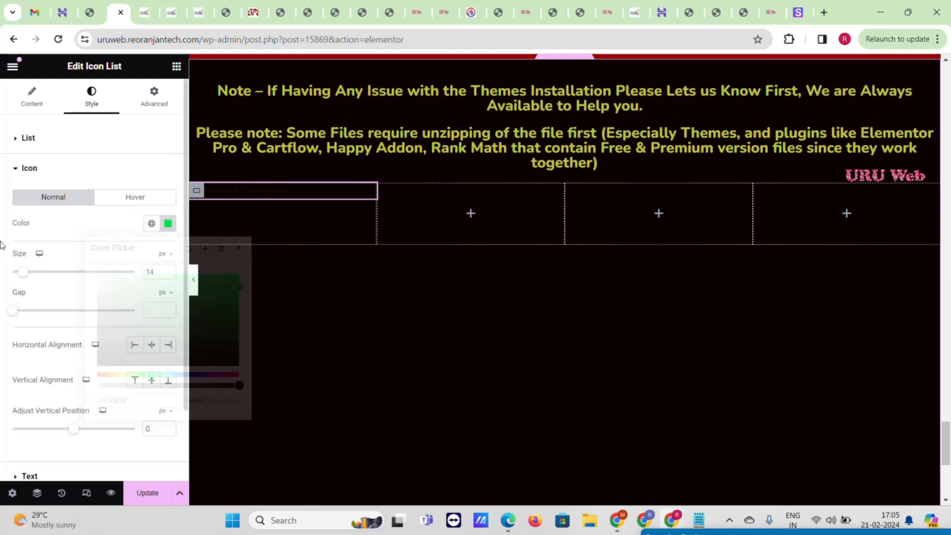
pyautogui.click(48, 272)
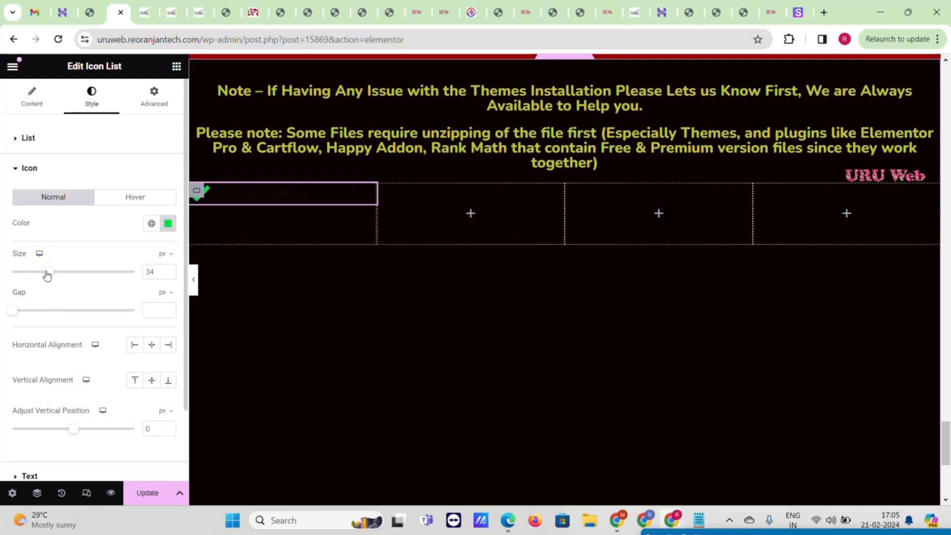
pyautogui.moveTo(44, 274); pyautogui.dragTo(37, 277)
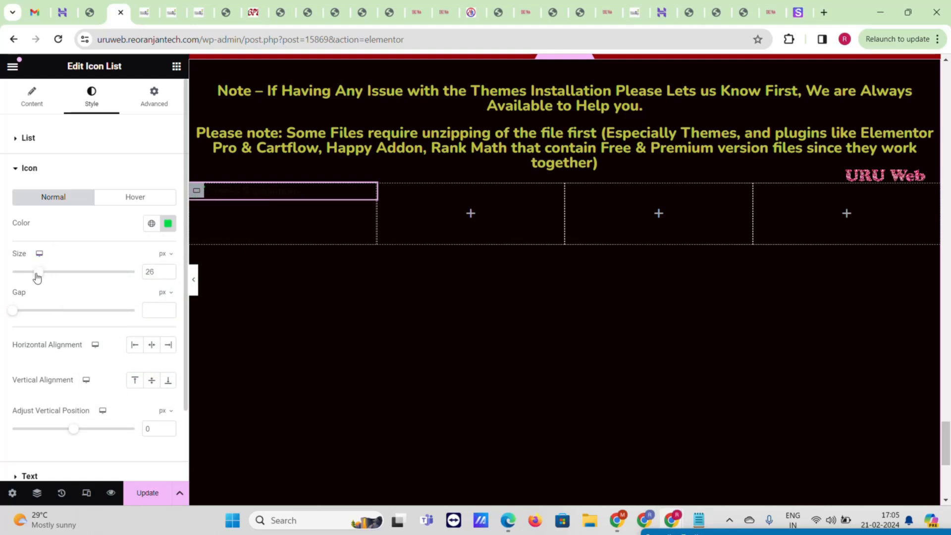
# - Set the Icon List's text color to the near-white #F0E1E1
pyautogui.scroll(-2, 65, 380)
pyautogui.click(67, 391)
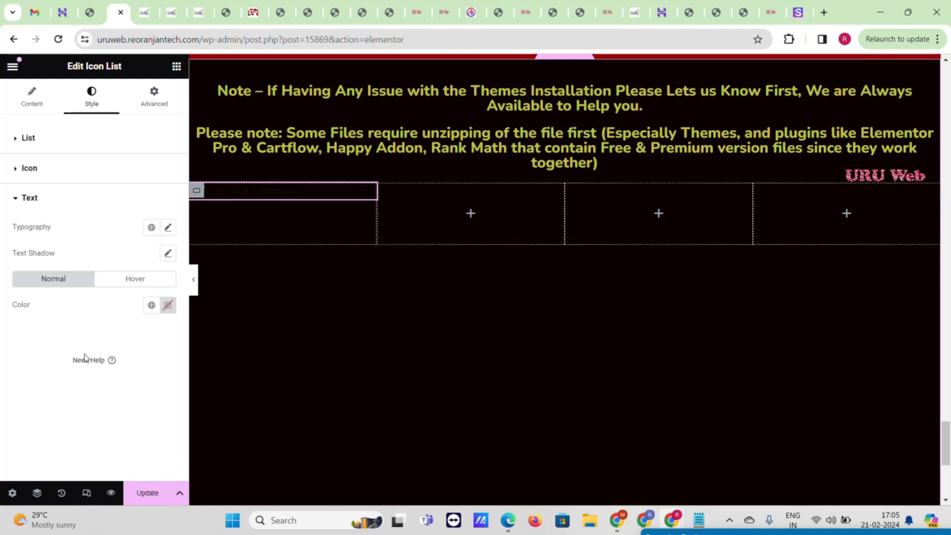
pyautogui.click(166, 304)
pyautogui.moveTo(136, 364); pyautogui.dragTo(107, 361)
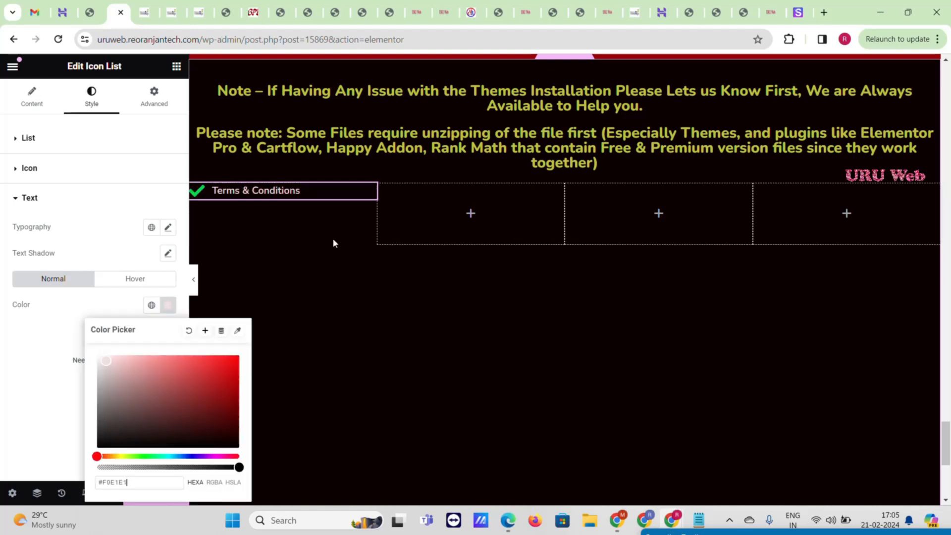
# - Duplicate the Terms & Conditions column container to fill the footer's row of policy links
pyautogui.rightClick(196, 190)
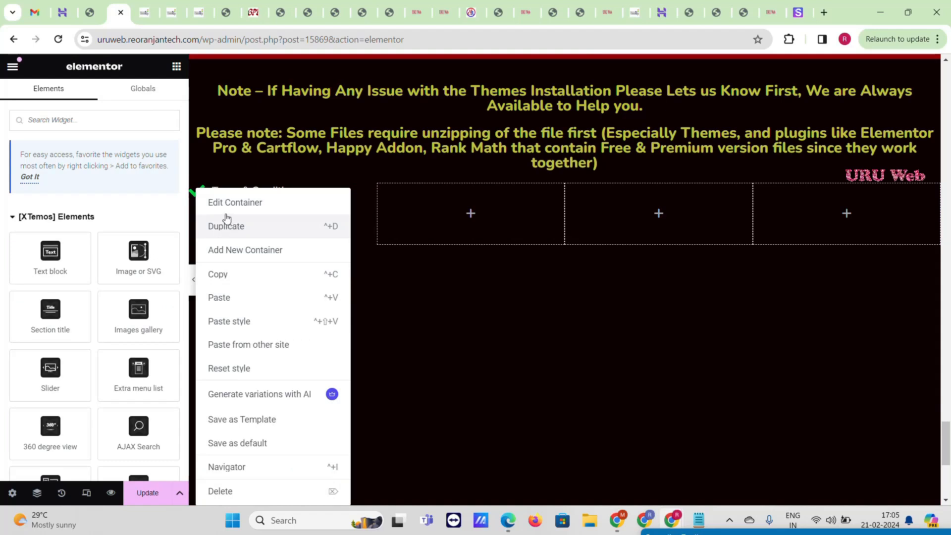
pyautogui.click(213, 226)
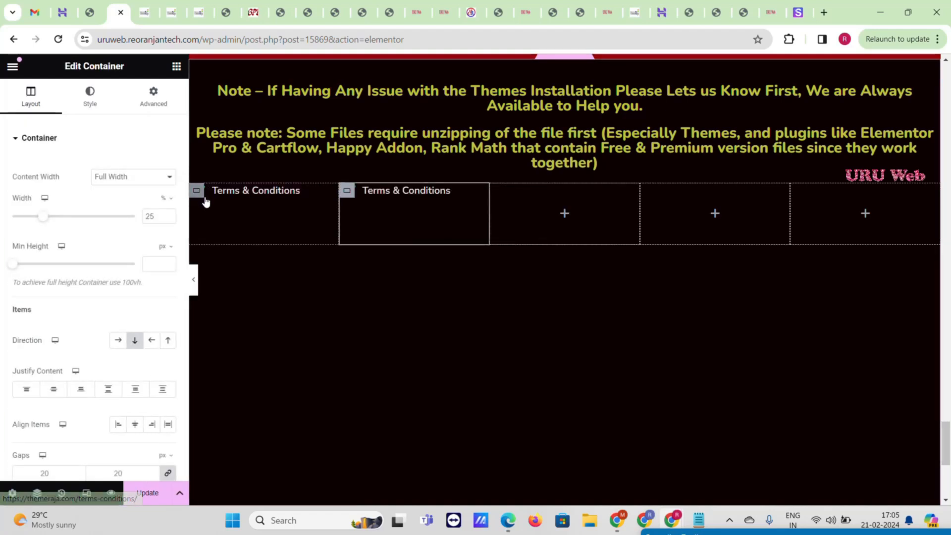
pyautogui.rightClick(203, 197)
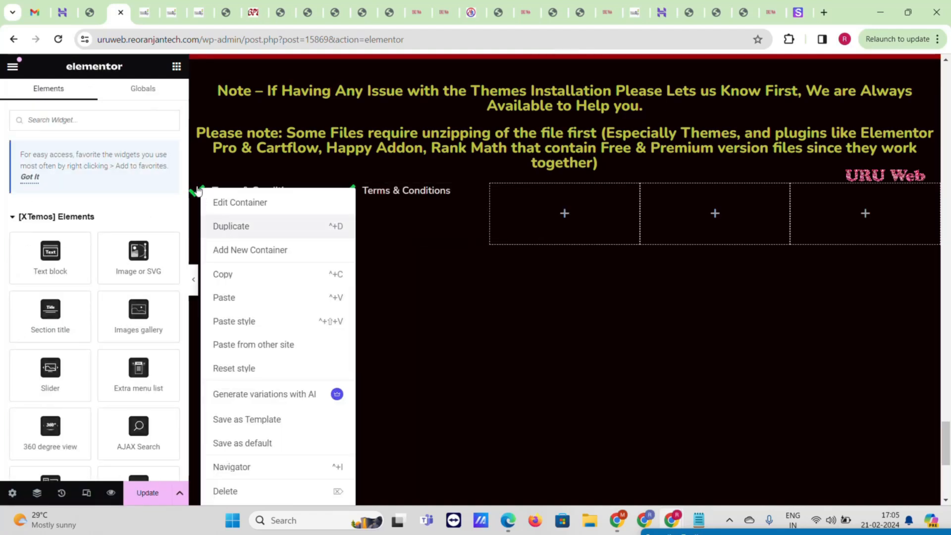
pyautogui.rightClick(219, 213)
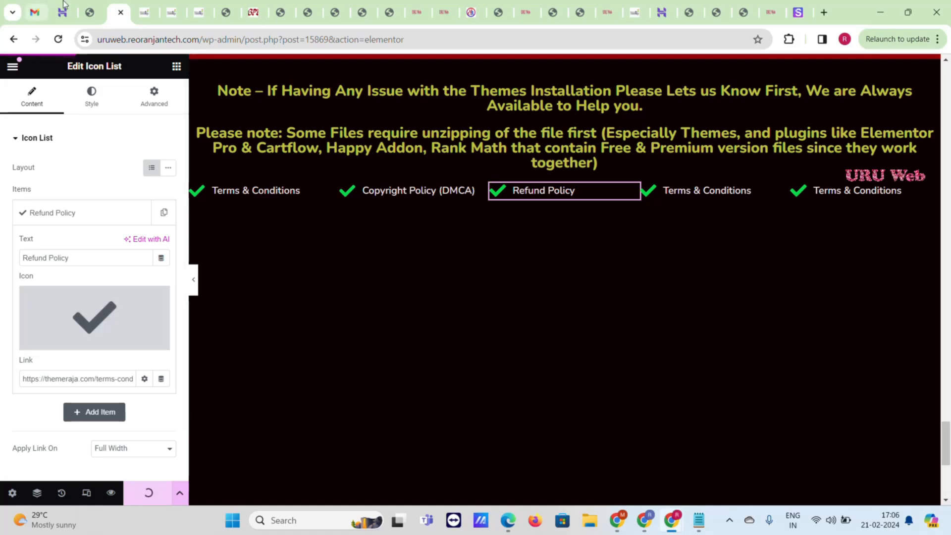
# - Copy the Facebook disclaimer paragraph from the reference page's footer and return to the editor
pyautogui.click(144, 7)
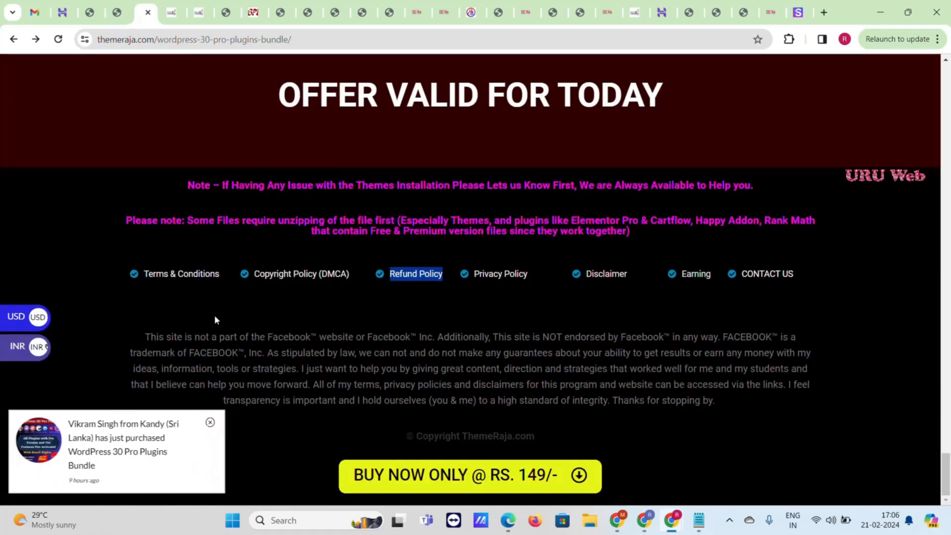
pyautogui.moveTo(141, 336); pyautogui.dragTo(737, 425)
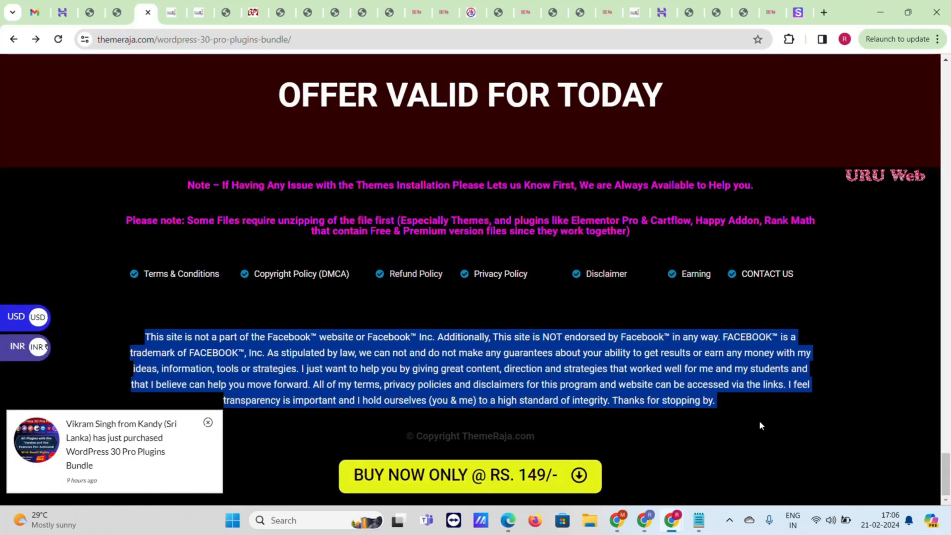
pyautogui.click(118, 11)
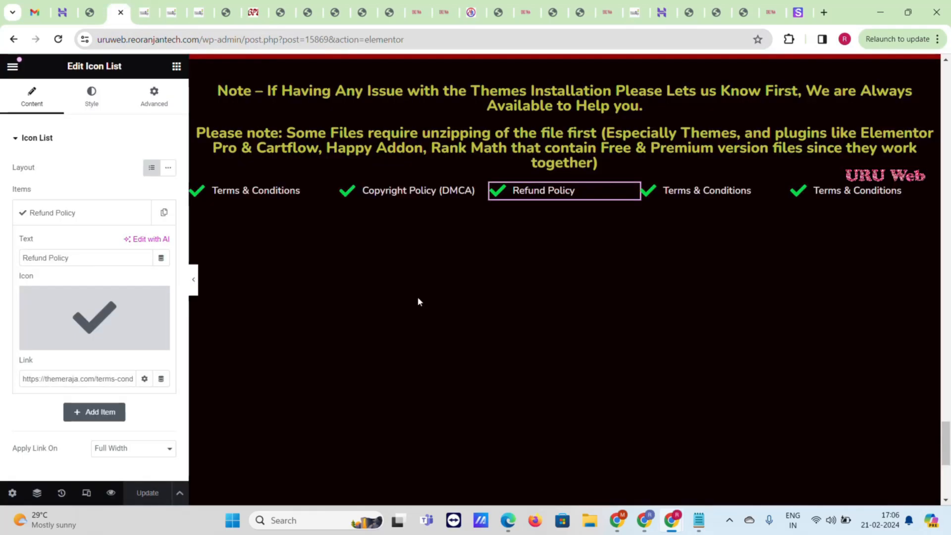
# - Add a Text Editor widget to the black footer section and replace its placeholder text with the copied disclaimer
pyautogui.click(176, 67)
pyautogui.scroll(-15, 77, 289)
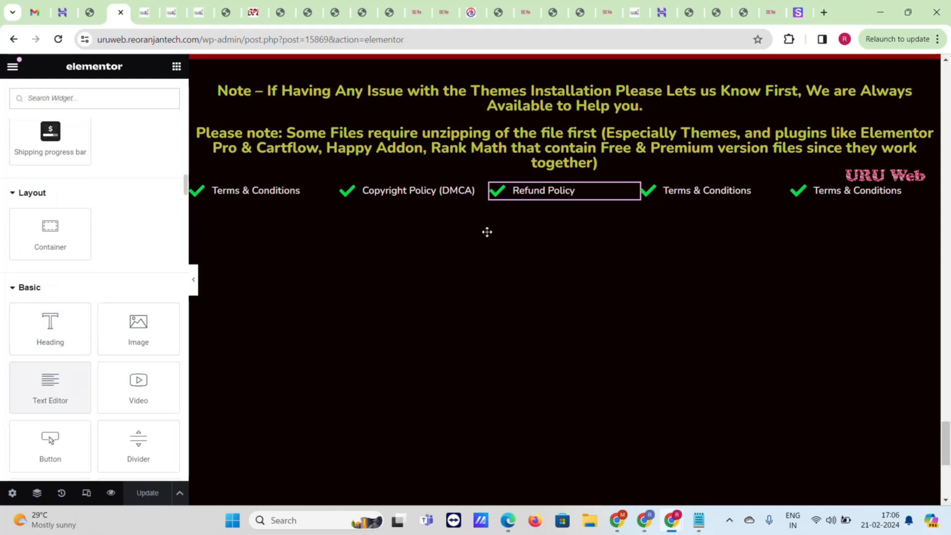
pyautogui.moveTo(487, 232); pyautogui.dragTo(492, 188)
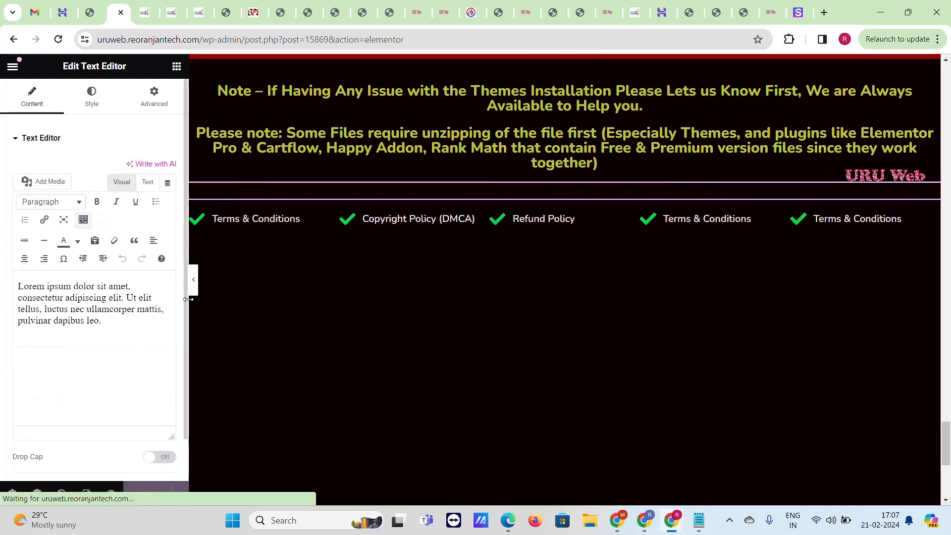
pyautogui.doubleClick(84, 329)
pyautogui.hotkey('ctrl', 'a')
pyautogui.hotkey('ctrl', 'v')
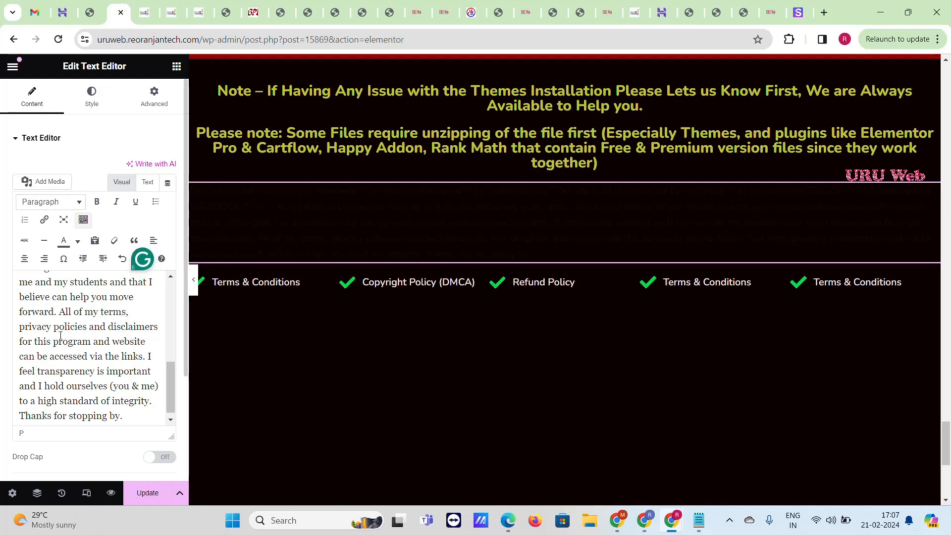
# - Format the whole disclaimer text as Heading 6, centered and gray
pyautogui.hotkey('ctrl', 'a')
pyautogui.click(49, 201)
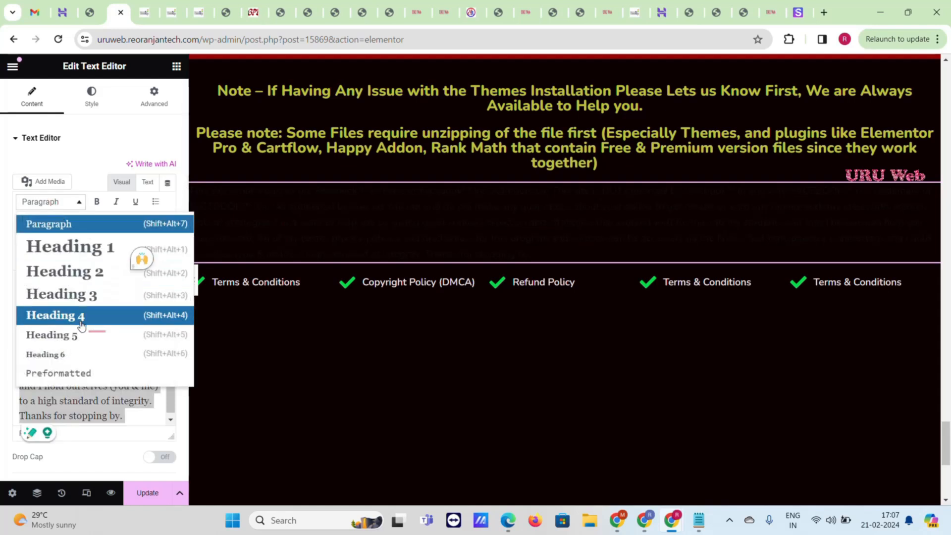
pyautogui.click(79, 354)
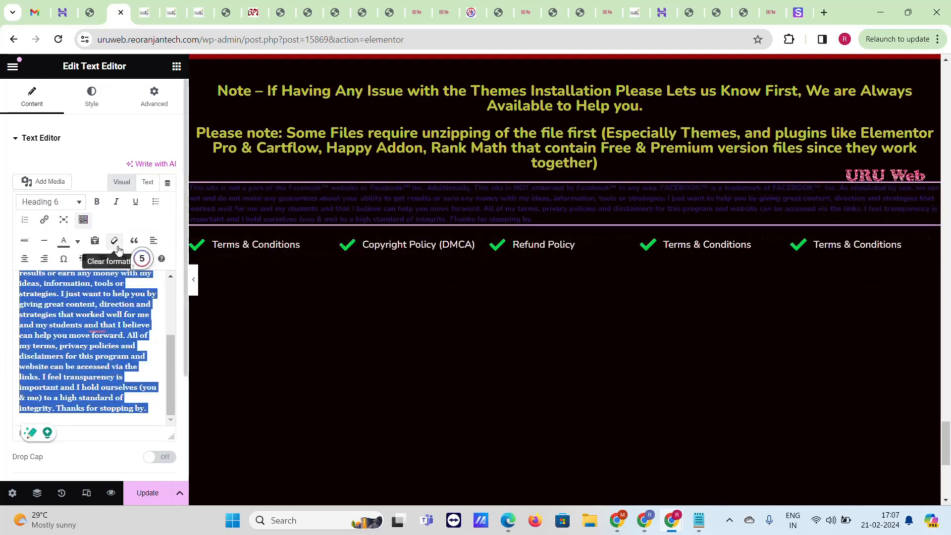
pyautogui.click(77, 241)
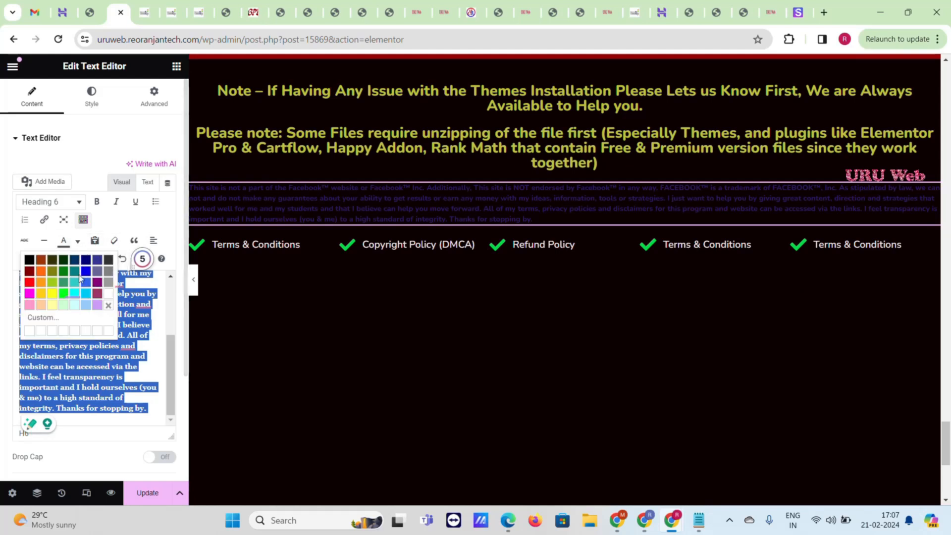
pyautogui.click(109, 294)
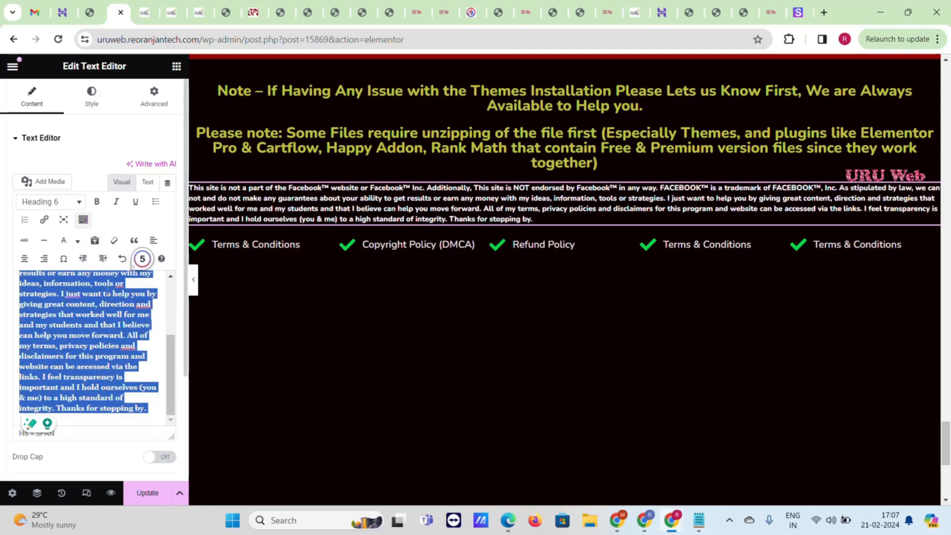
pyautogui.click(24, 258)
pyautogui.click(77, 241)
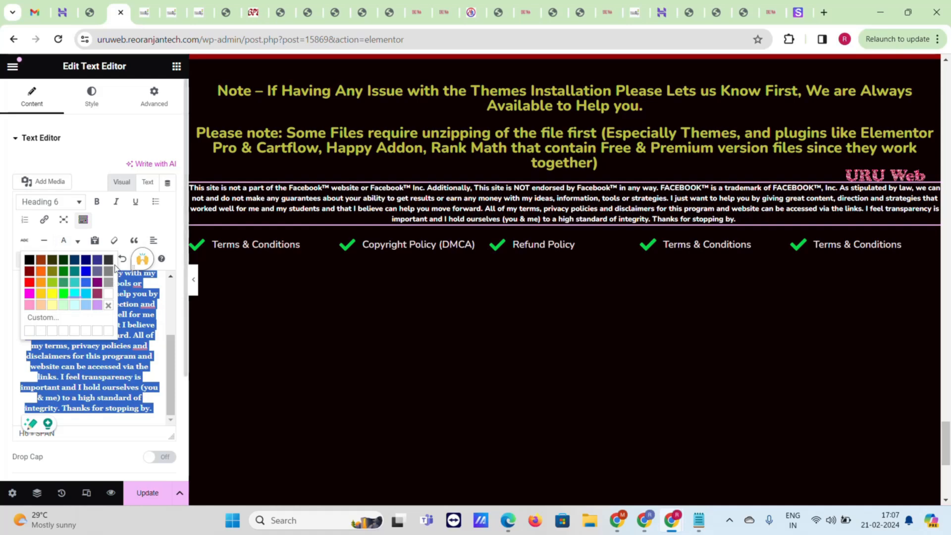
pyautogui.click(109, 284)
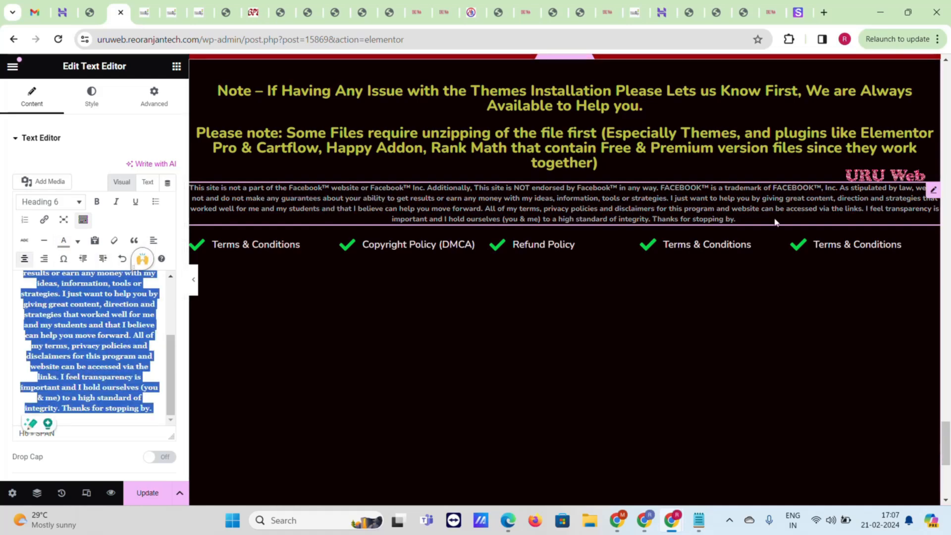
# - Move the disclaimer text below the row of policy links
pyautogui.moveTo(932, 198); pyautogui.dragTo(548, 323)
pyautogui.scroll(-3, 548, 326)
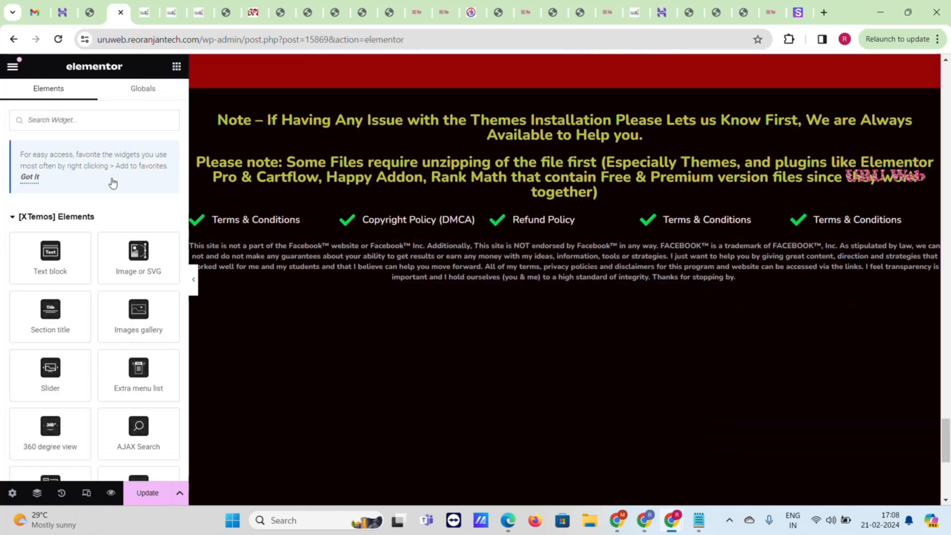
# - Add a Heading widget to the footer section between the policy links and the disclaimer
pyautogui.scroll(-15, 88, 337)
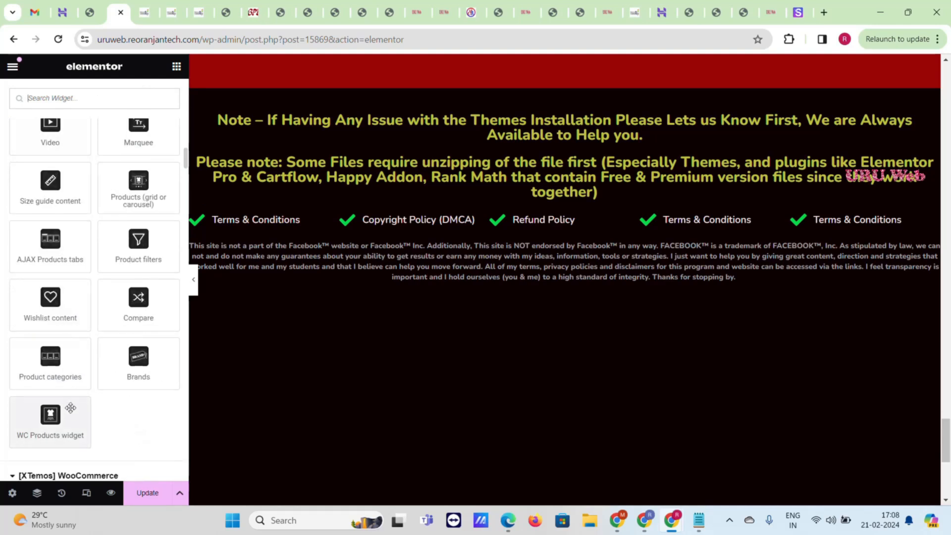
pyautogui.scroll(-10, 70, 407)
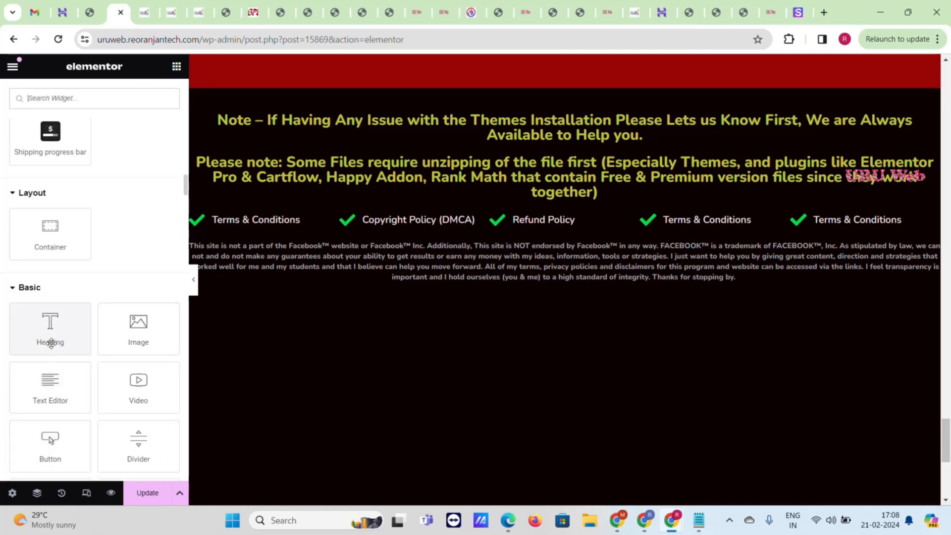
pyautogui.moveTo(51, 342); pyautogui.dragTo(523, 306)
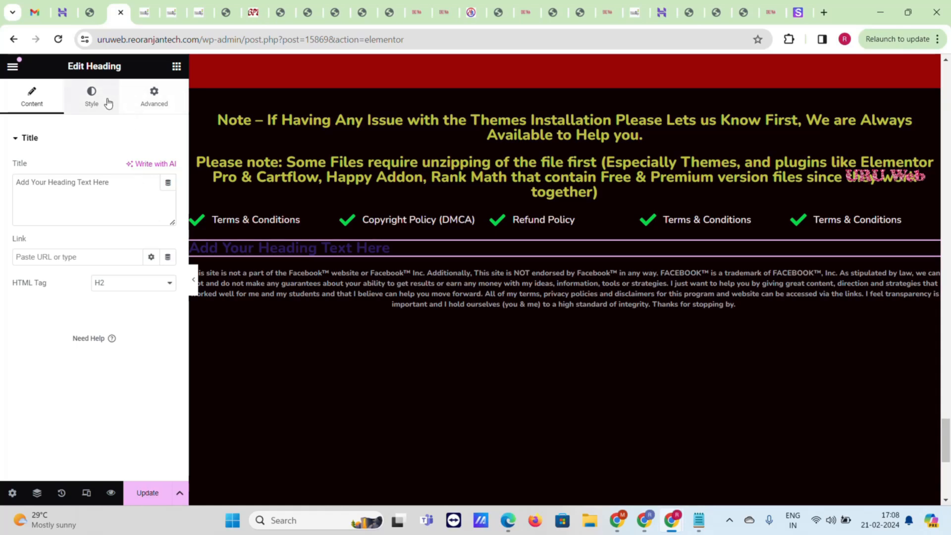
# - Copy the line "© Copyright ThemeRaja.com" from the reference page and paste it as the new heading's title
pyautogui.click(144, 12)
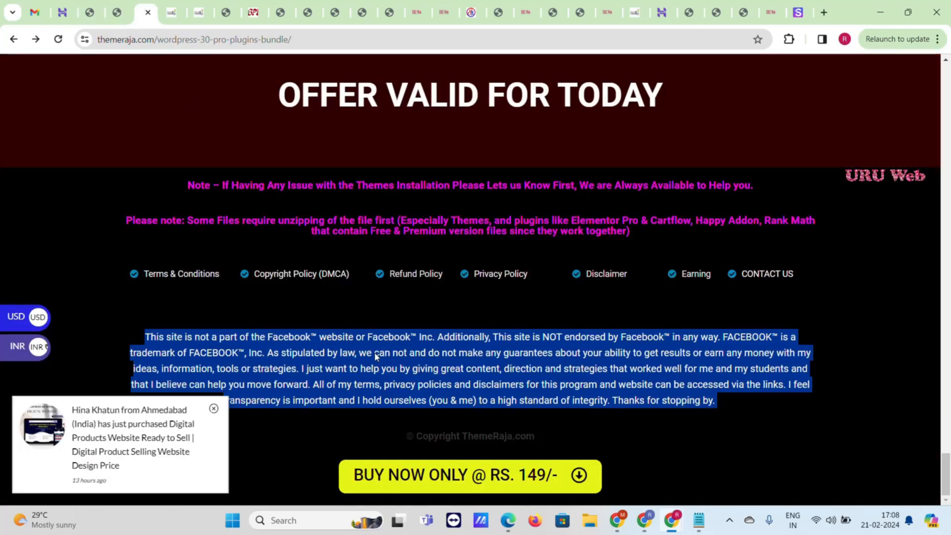
pyautogui.click(394, 438)
pyautogui.tripleClick(393, 438)
pyautogui.hotkey('ctrl', 'c')
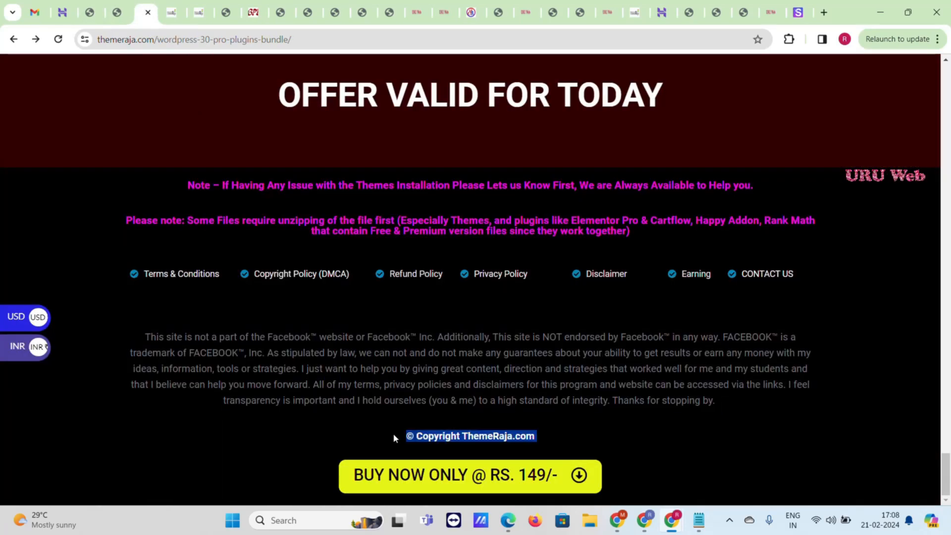
pyautogui.click(123, 10)
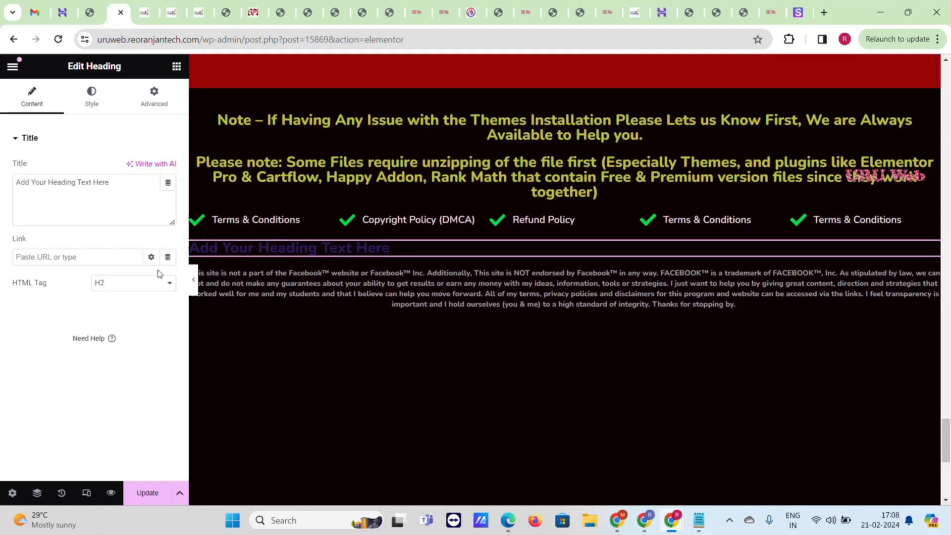
pyautogui.hotkey('ctrl', 'v')
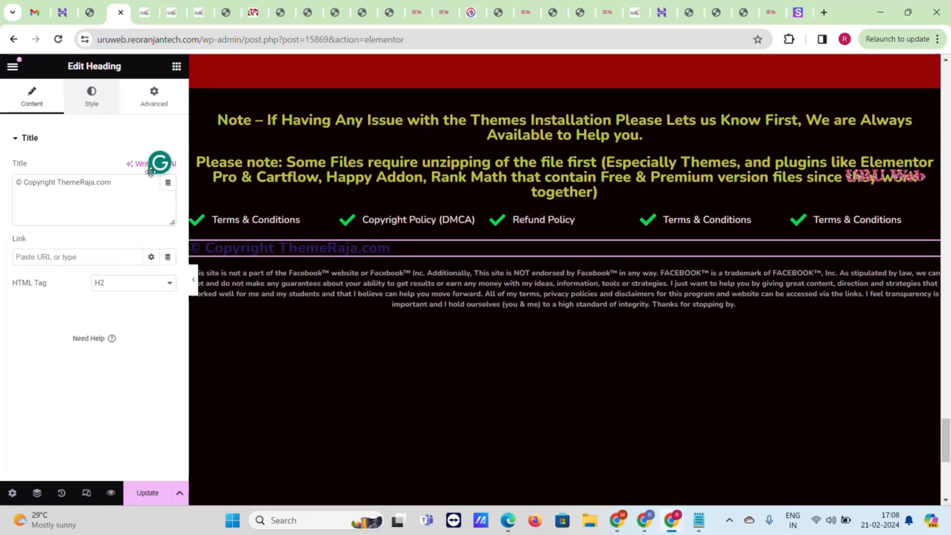
# - Style the copyright heading with white #FFFFFF text, center alignment and a 14 px font size
pyautogui.click(92, 97)
pyautogui.click(168, 193)
pyautogui.moveTo(112, 254); pyautogui.dragTo(95, 239)
pyautogui.click(135, 167)
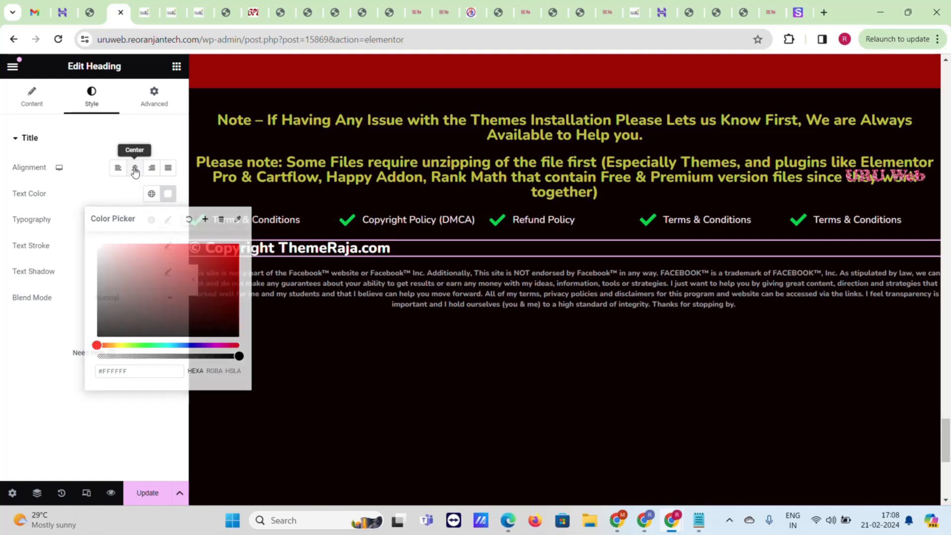
pyautogui.click(169, 221)
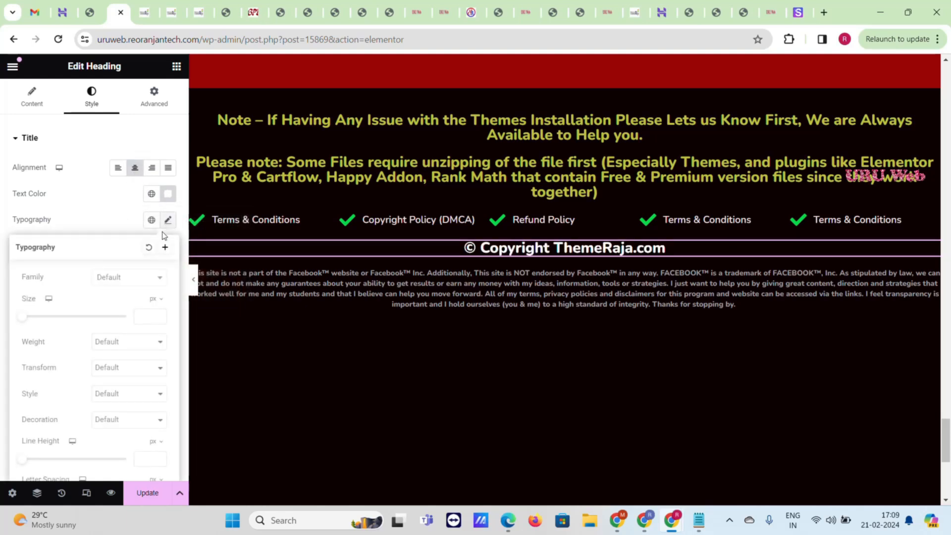
pyautogui.moveTo(23, 317); pyautogui.dragTo(31, 319)
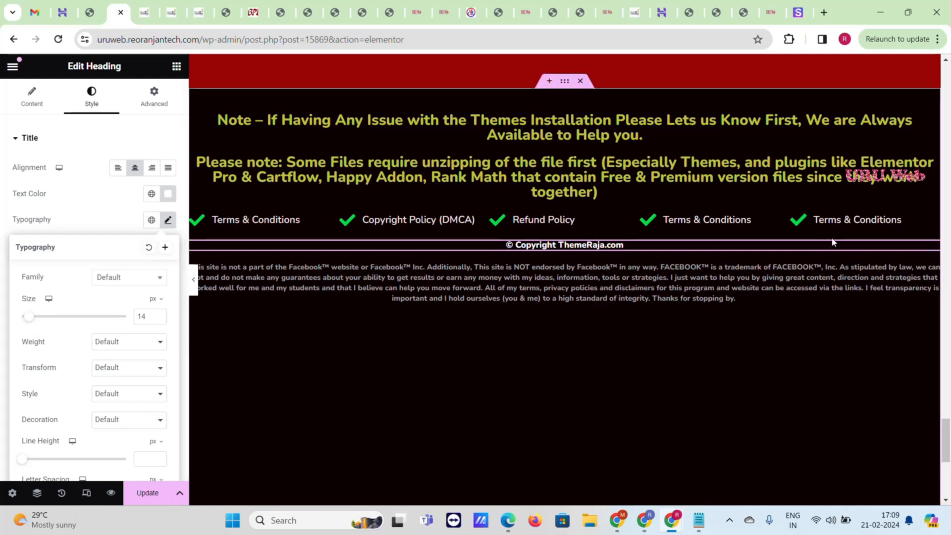
# - Move the copyright heading below the disclaimer by pasting a copy at the end of the footer container and deleting the original
pyautogui.rightClick(810, 245)
pyautogui.click(817, 302)
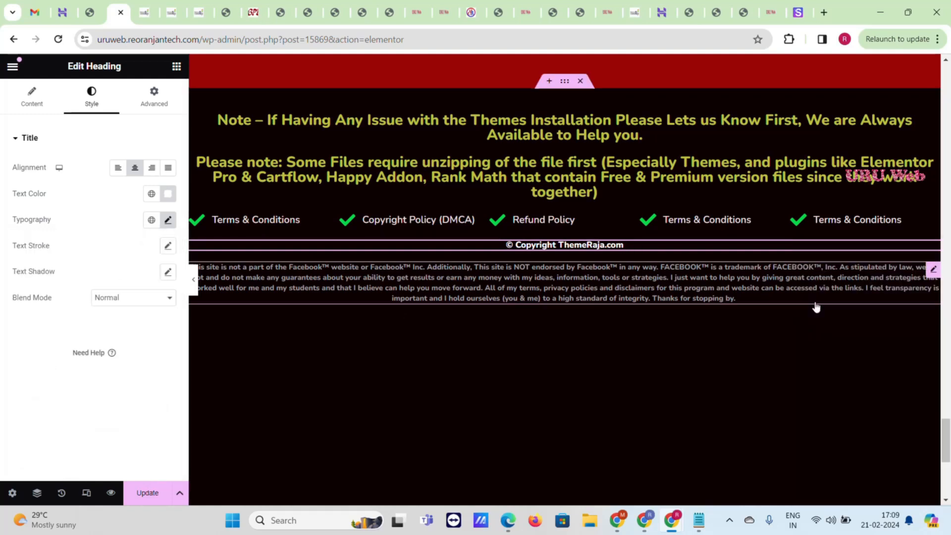
pyautogui.rightClick(666, 356)
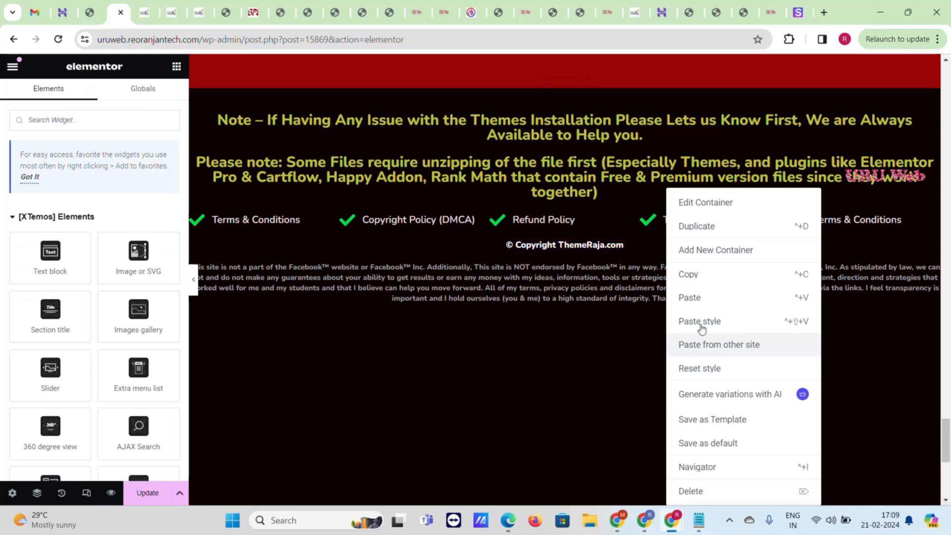
pyautogui.click(748, 298)
pyautogui.rightClick(675, 244)
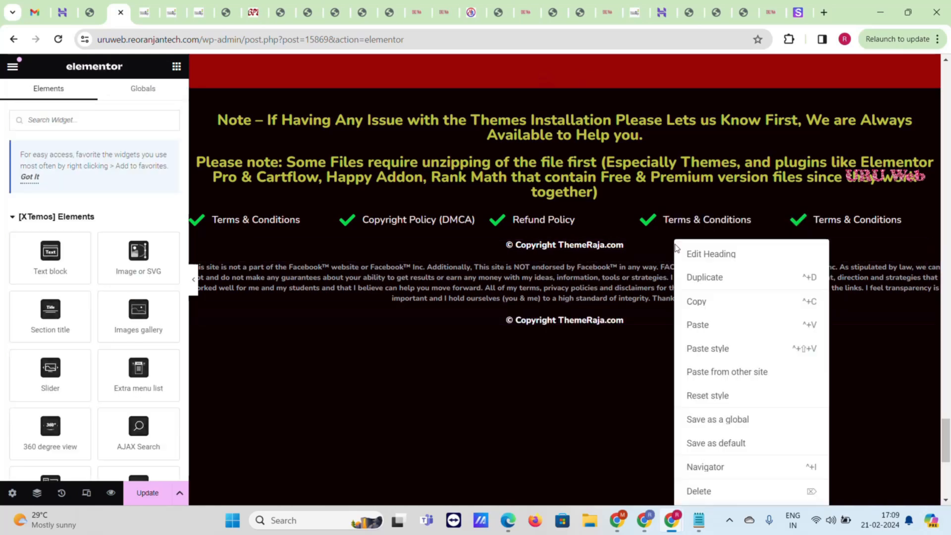
pyautogui.click(708, 501)
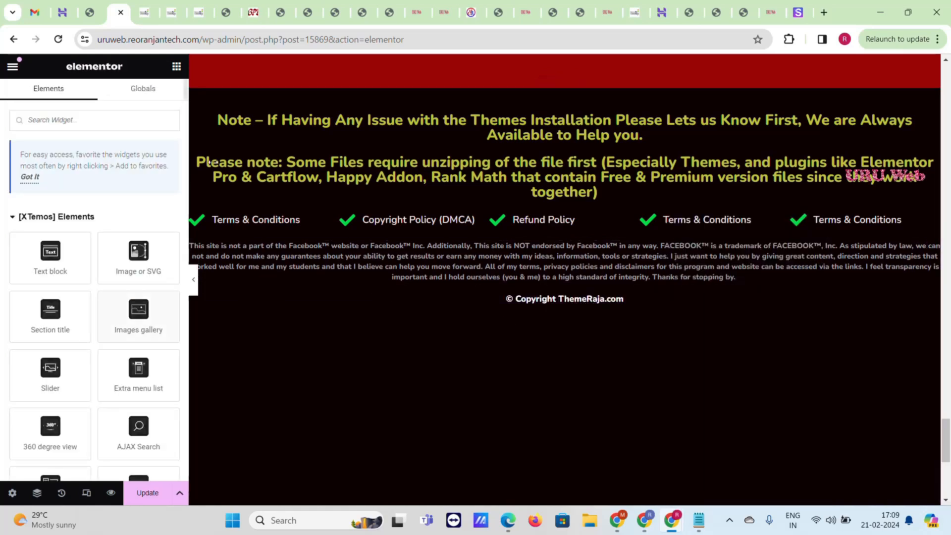
# - Check the reference page's buy button, then copy the red section's BUY NOW button and paste it below the footer's copyright line
pyautogui.scroll(1, 325, 99)
pyautogui.scroll(2, 326, 100)
pyautogui.hotkey('ctrl', 'Tab')
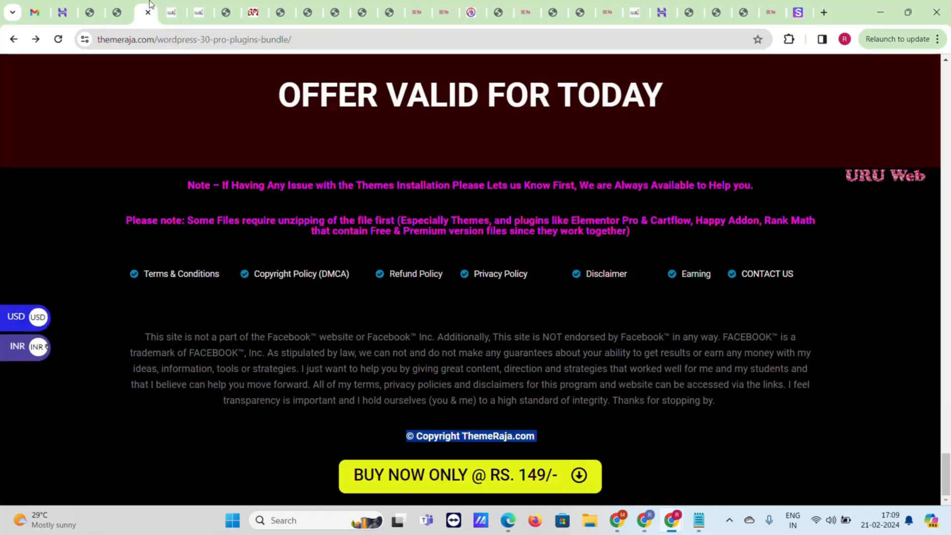
pyautogui.scroll(4, 360, 236)
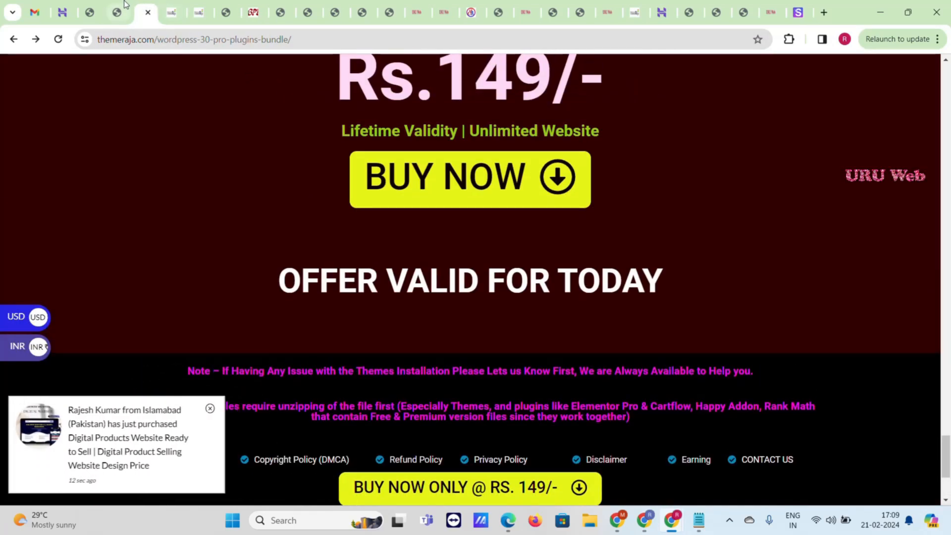
pyautogui.hotkey('ctrl', 'shift', 'Tab')
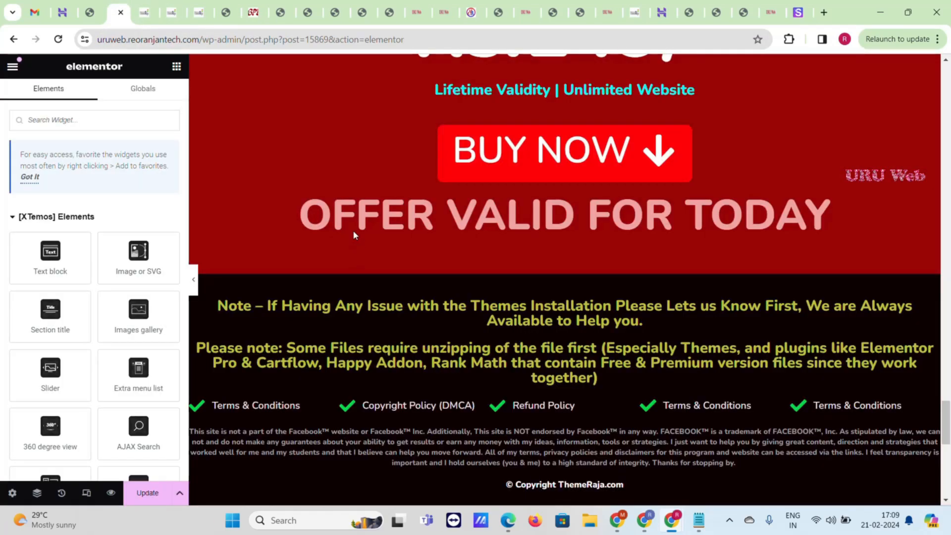
pyautogui.rightClick(687, 144)
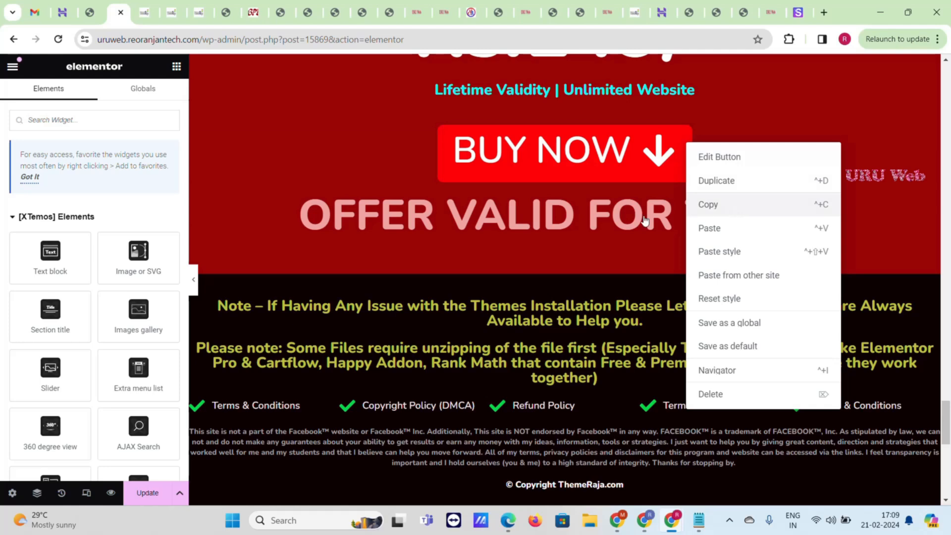
pyautogui.click(708, 205)
pyautogui.scroll(-5, 645, 221)
pyautogui.rightClick(520, 280)
pyautogui.click(549, 299)
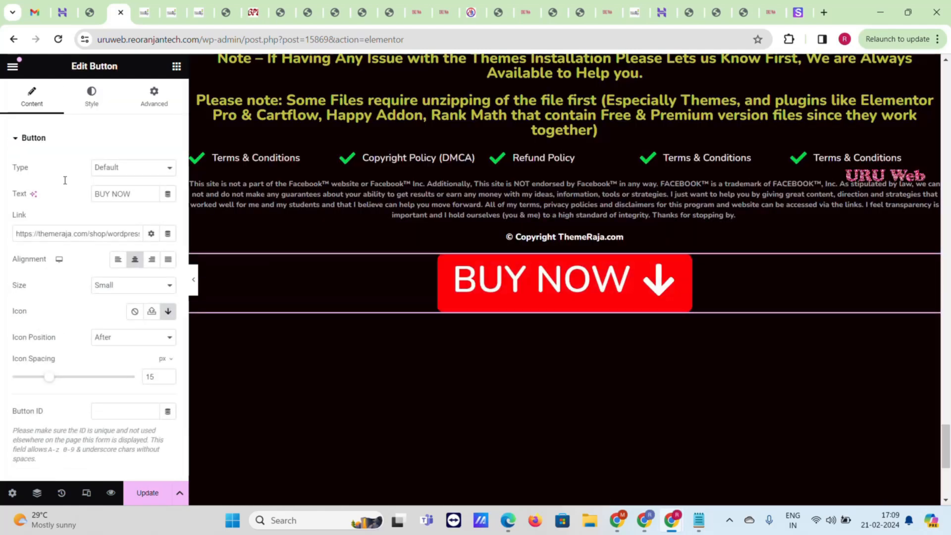
# - Set the pasted footer BUY NOW button's Sticky motion effect to Bottom and update the page
pyautogui.click(161, 100)
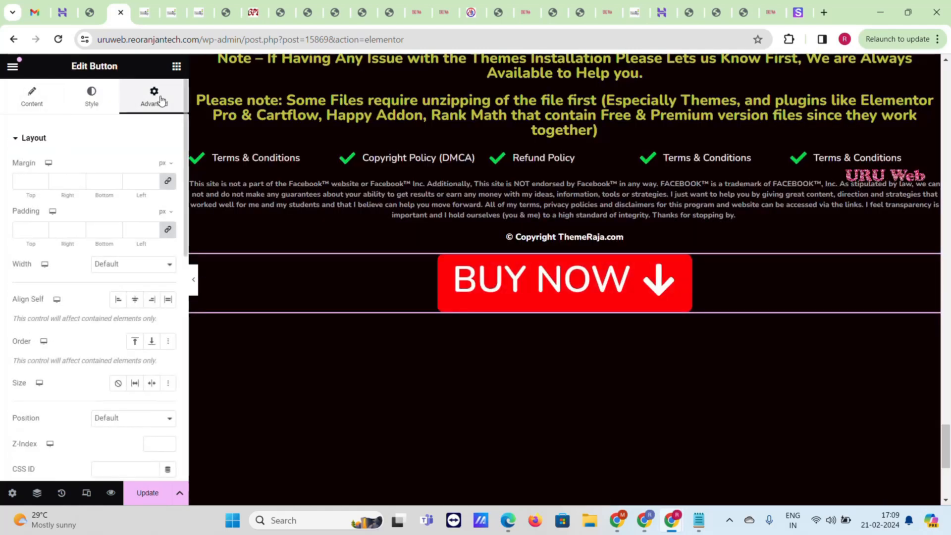
pyautogui.scroll(-7, 138, 330)
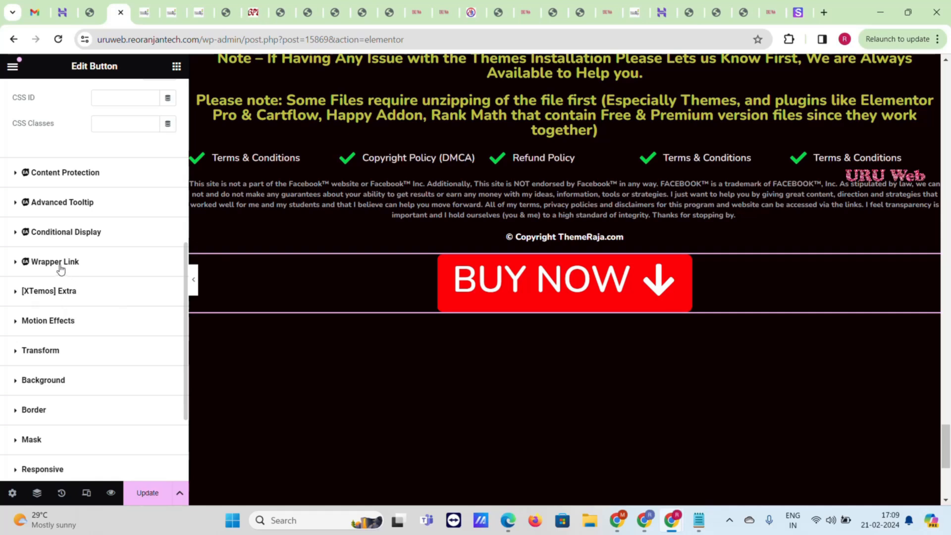
pyautogui.click(75, 324)
pyautogui.scroll(-4, 77, 306)
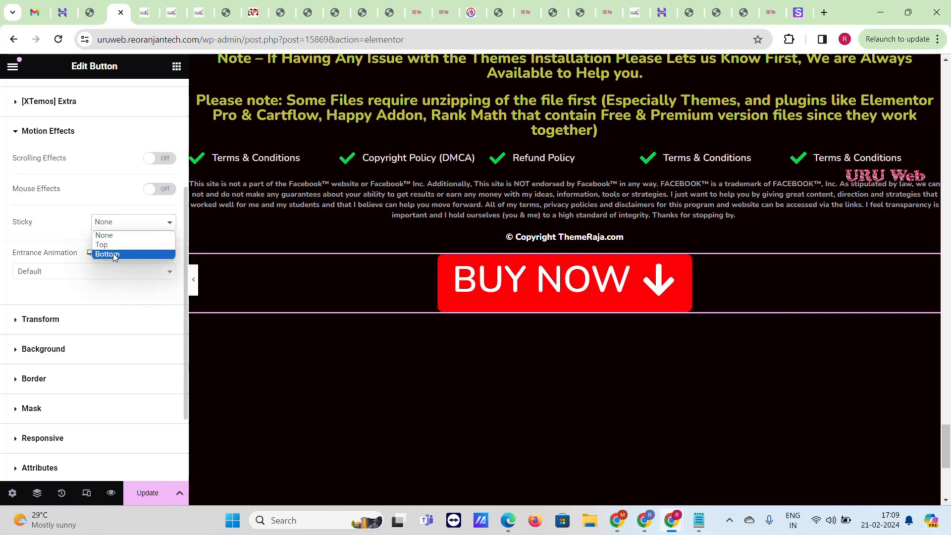
pyautogui.click(114, 254)
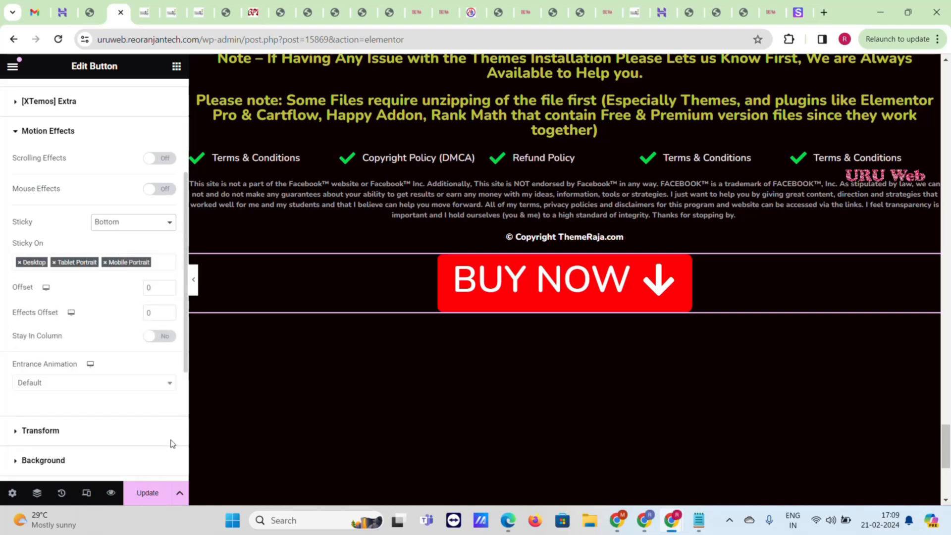
pyautogui.click(147, 490)
# - Clear the minimum height of the black footer container and update the page
pyautogui.scroll(4, 438, 209)
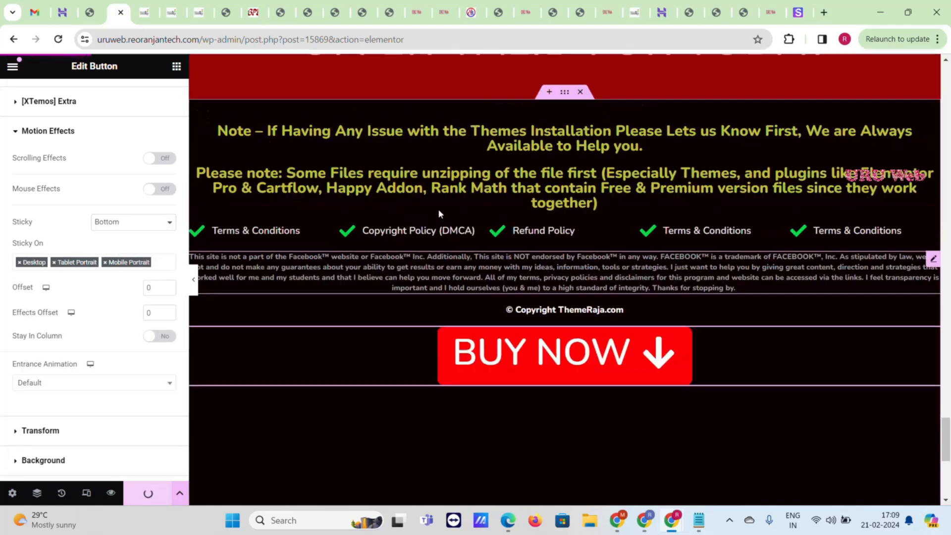
pyautogui.click(564, 206)
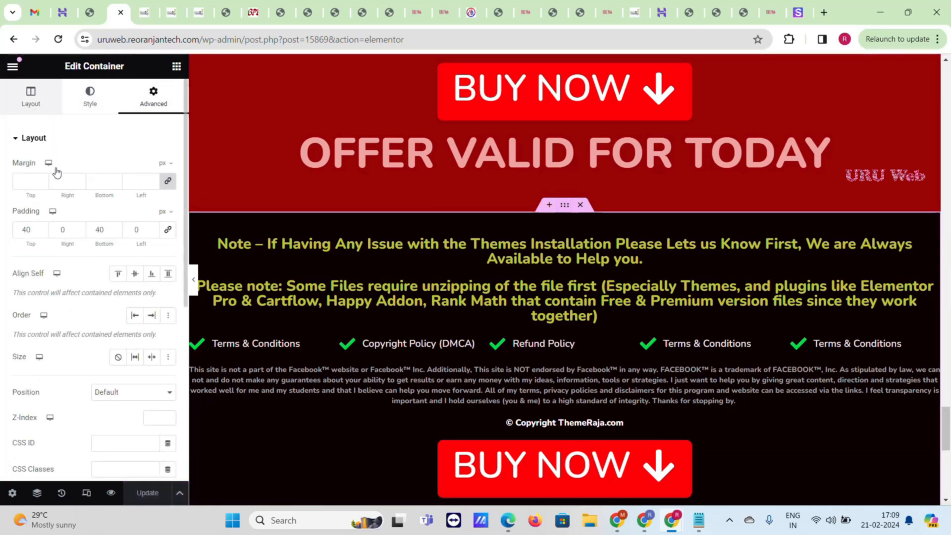
pyautogui.click(36, 97)
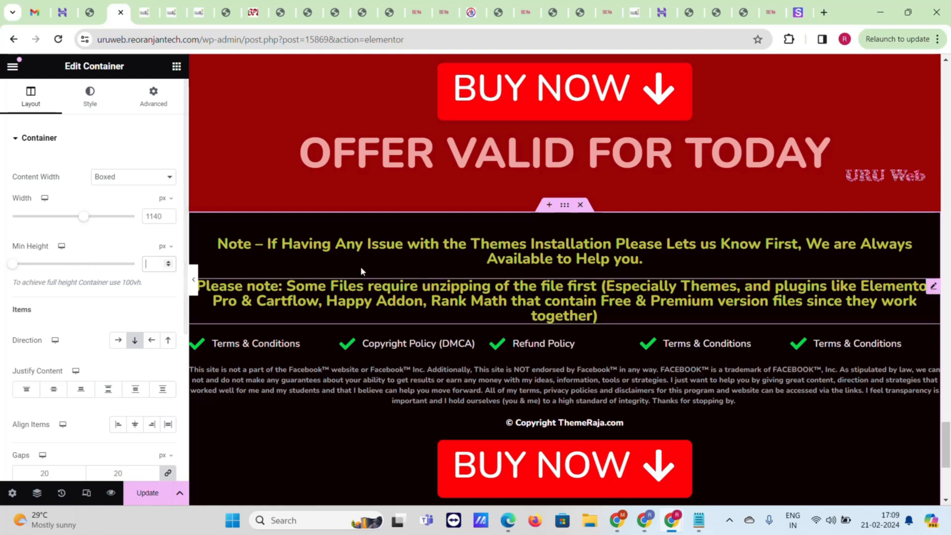
pyautogui.click(147, 503)
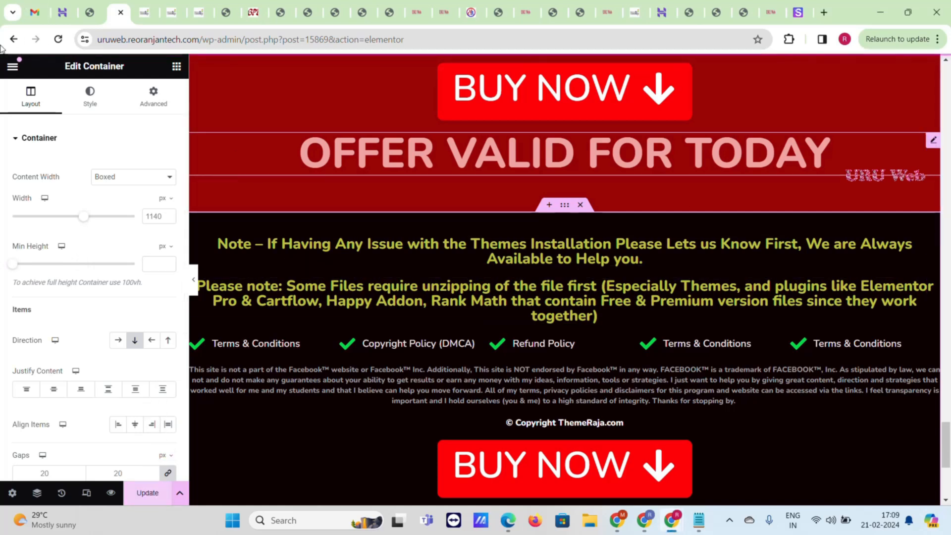
# - Open the published page in a new browser tab and examine how the sticky BUY NOW button behaves along the page
pyautogui.rightClick(13, 74)
pyautogui.click(12, 70)
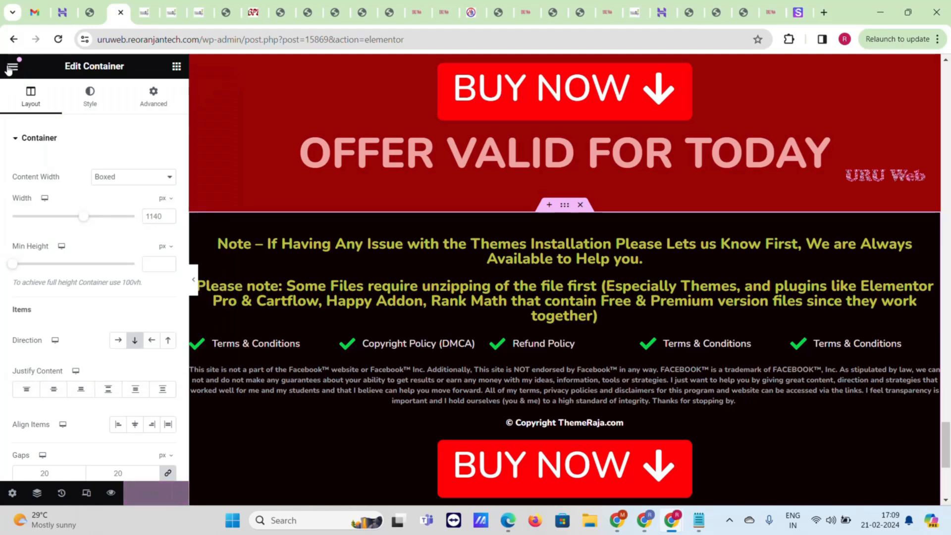
pyautogui.click(12, 67)
pyautogui.rightClick(58, 311)
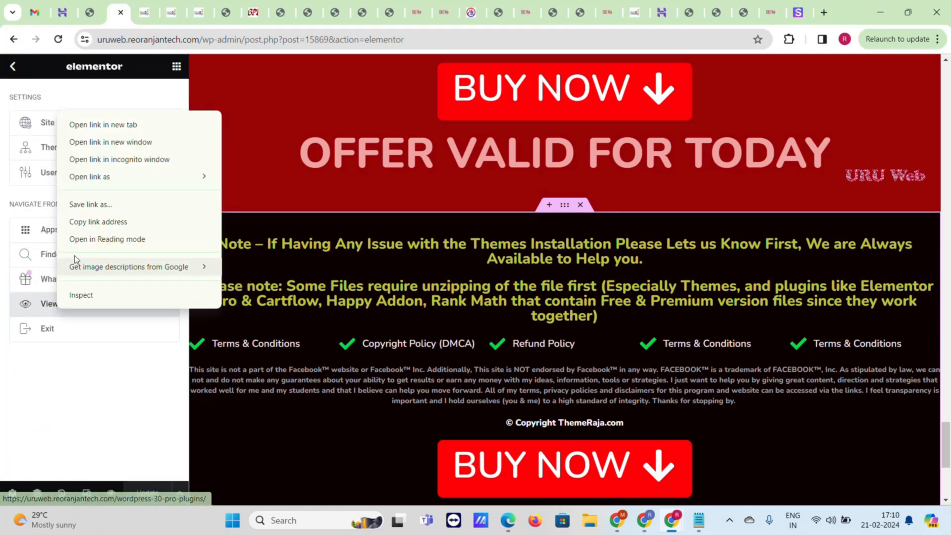
pyautogui.click(111, 124)
pyautogui.click(145, 5)
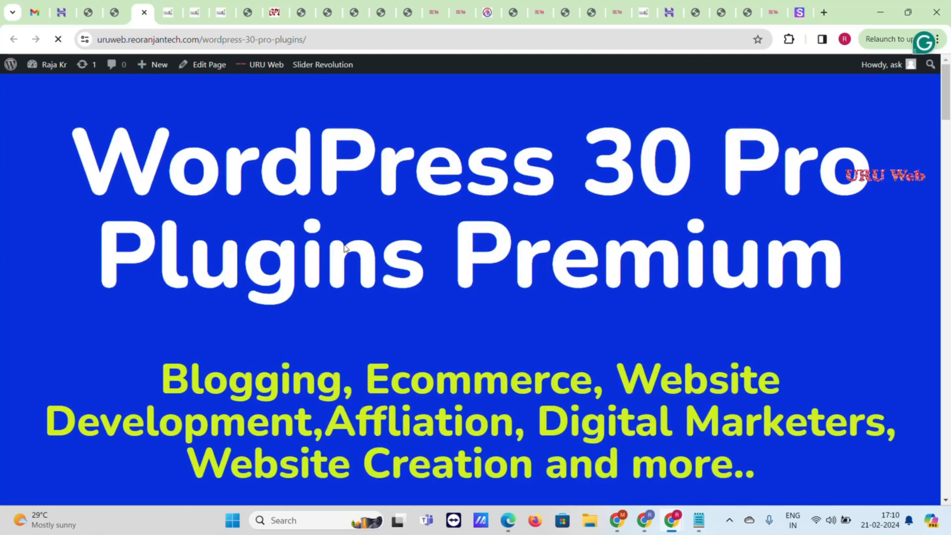
pyautogui.scroll(-15, 435, 274)
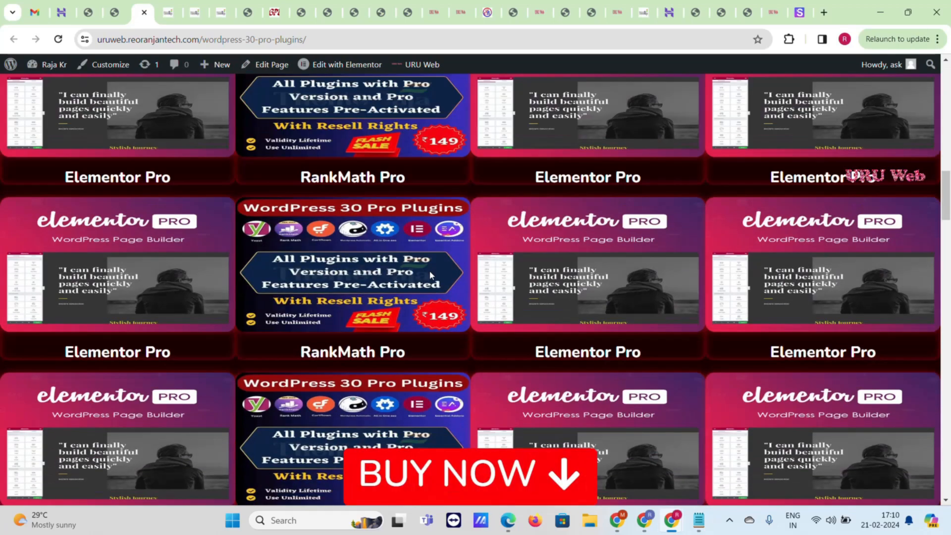
pyautogui.scroll(-15, 495, 247)
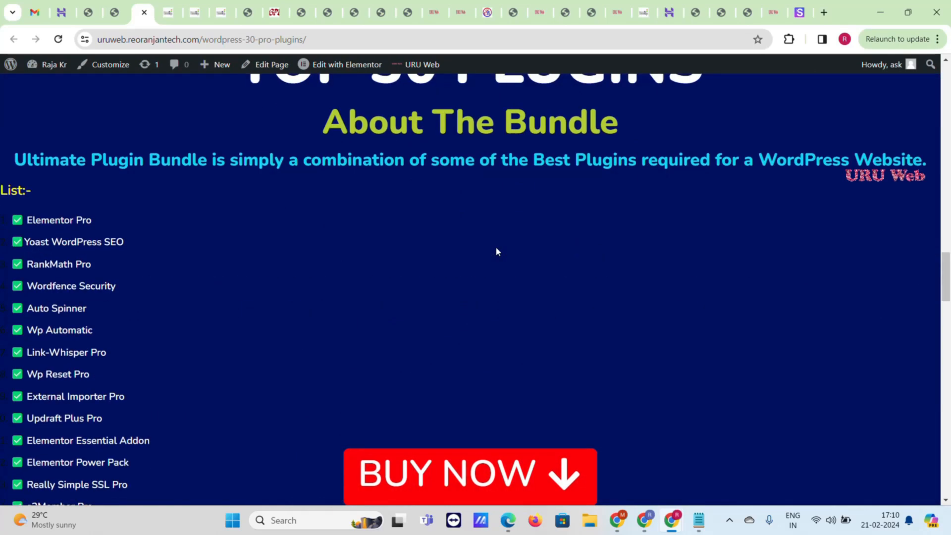
pyautogui.scroll(12, 495, 247)
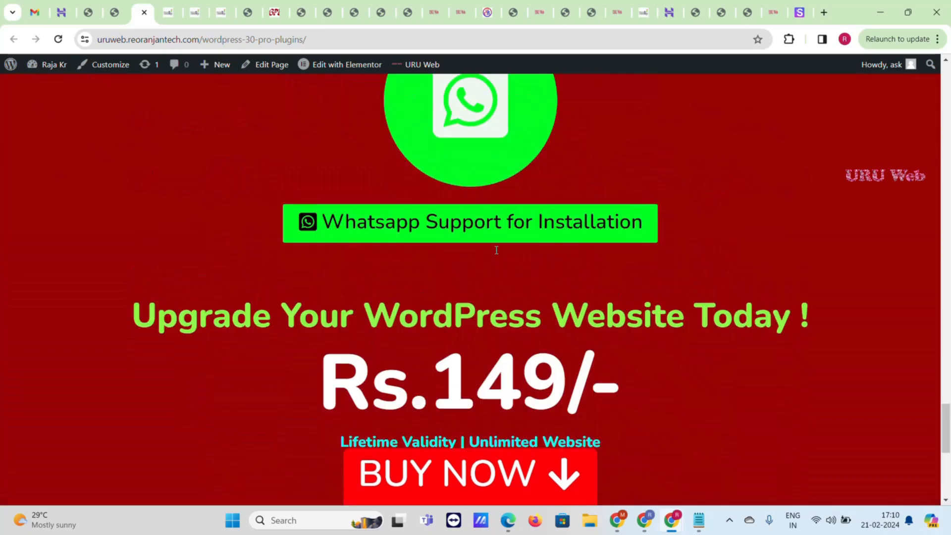
pyautogui.scroll(15, 485, 250)
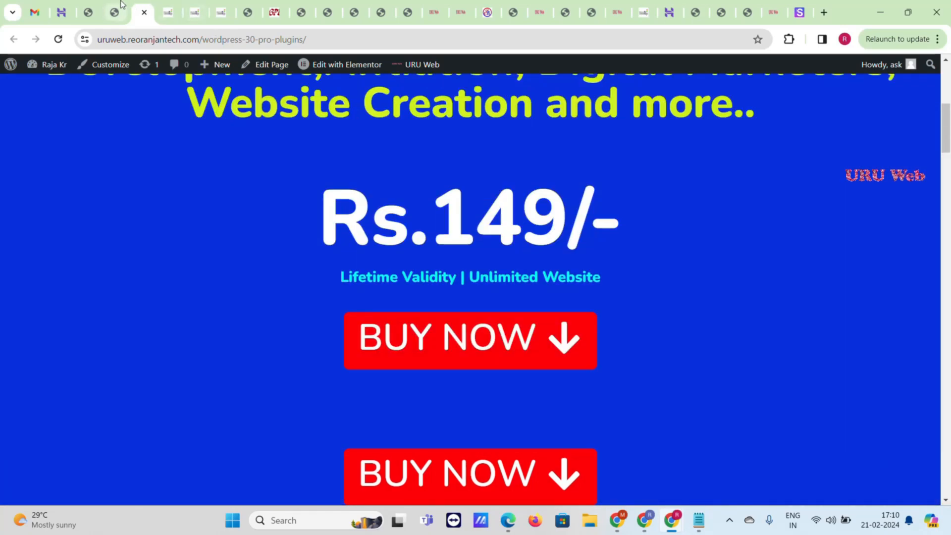
# - Return to the Elementor editor, switch its responsive preview to the mobile layout and review the page's sections
pyautogui.click(121, 6)
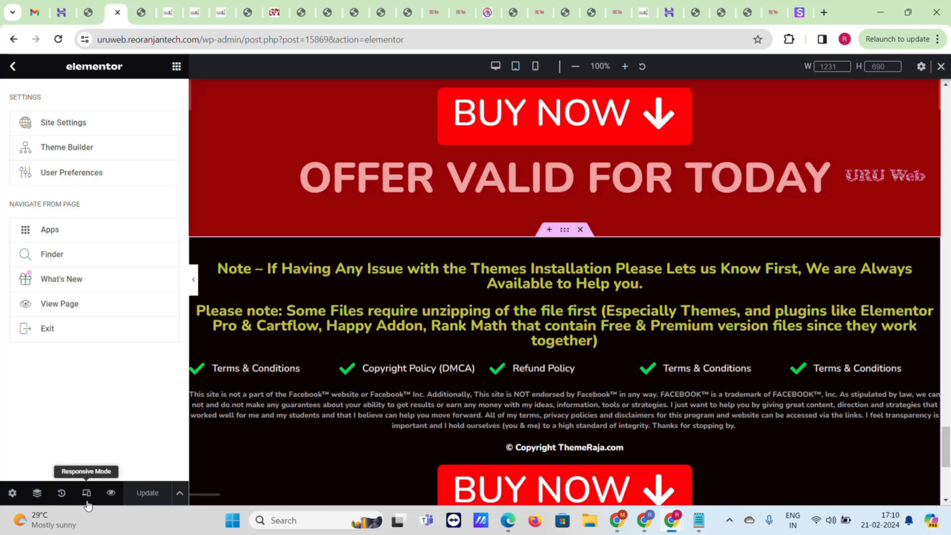
pyautogui.click(535, 70)
pyautogui.scroll(10, 612, 217)
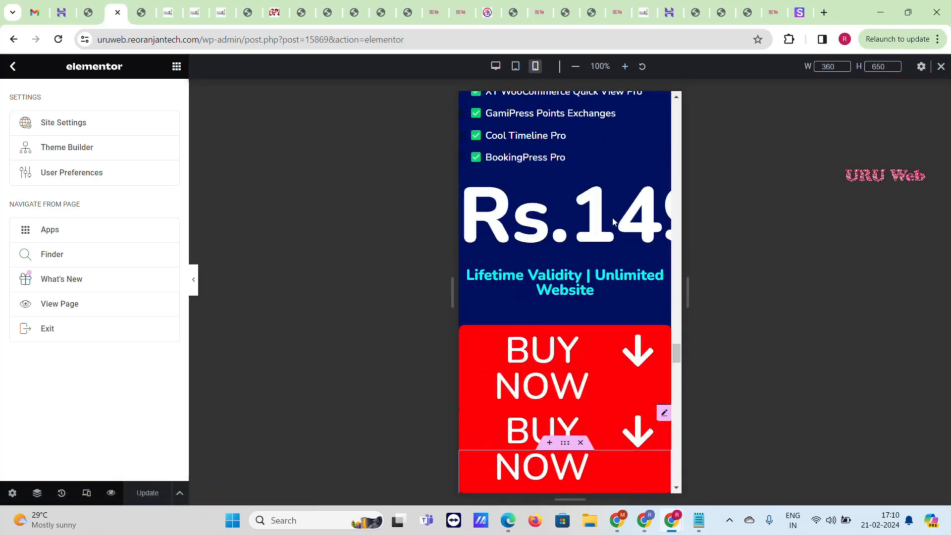
pyautogui.scroll(-5, 612, 222)
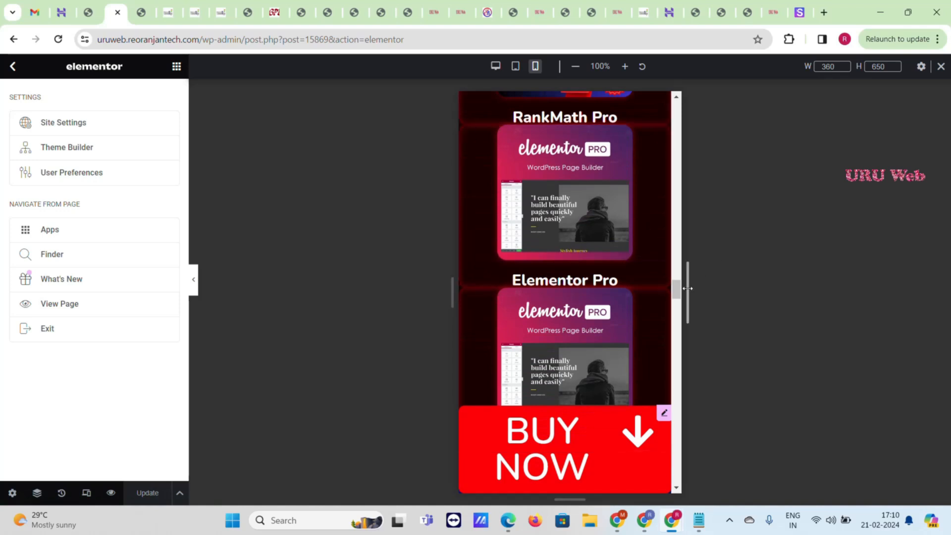
pyautogui.moveTo(678, 292); pyautogui.dragTo(676, 109)
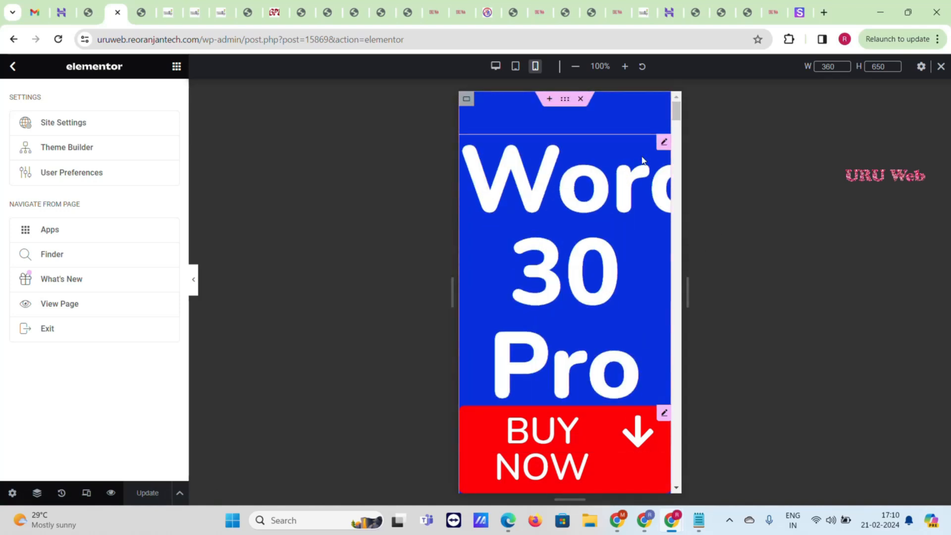
# - Set the mobile font size of the "WordPress 30 Pro Plugins Premium" heading to 56 px
pyautogui.click(664, 143)
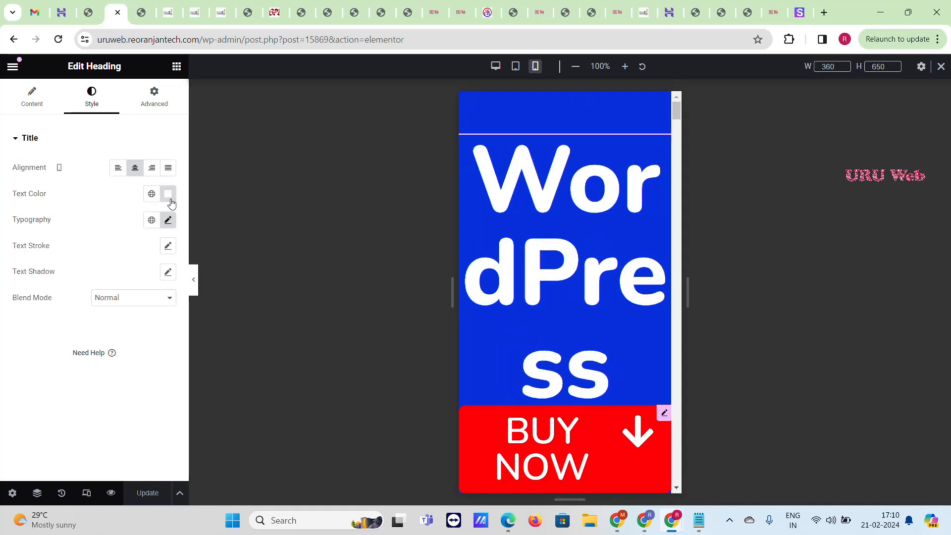
pyautogui.click(171, 226)
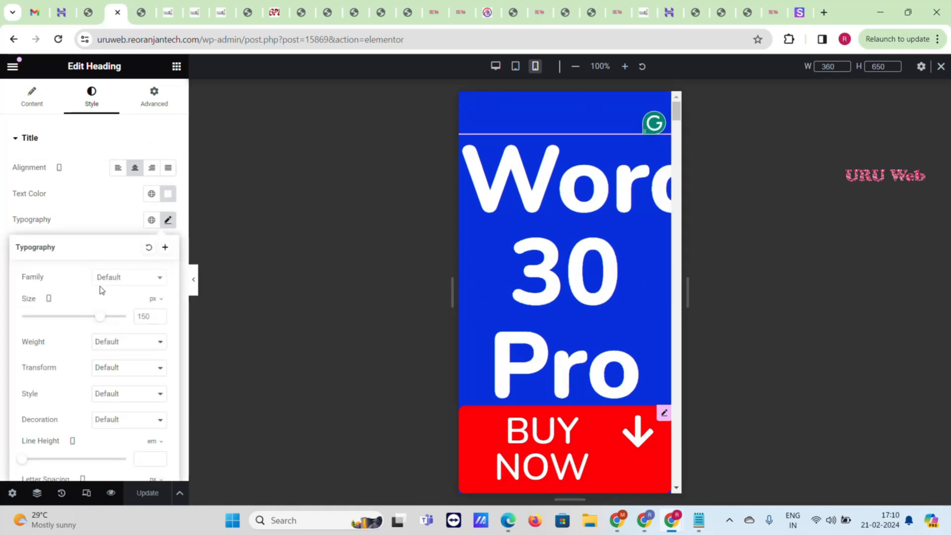
pyautogui.moveTo(80, 321); pyautogui.dragTo(48, 322)
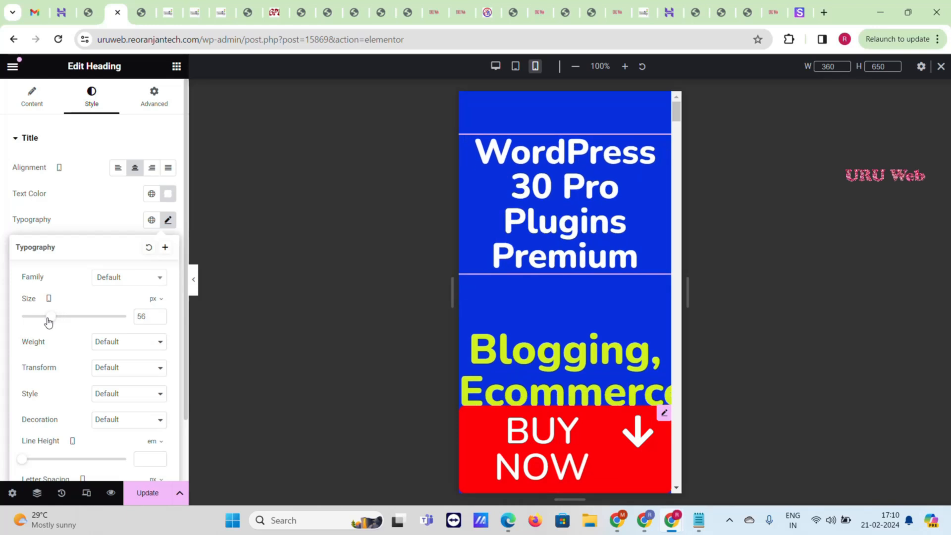
# - Set the mobile font size of the "Blogging, Ecommerce, Website Development" subheading to 24 px
pyautogui.scroll(-4, 644, 175)
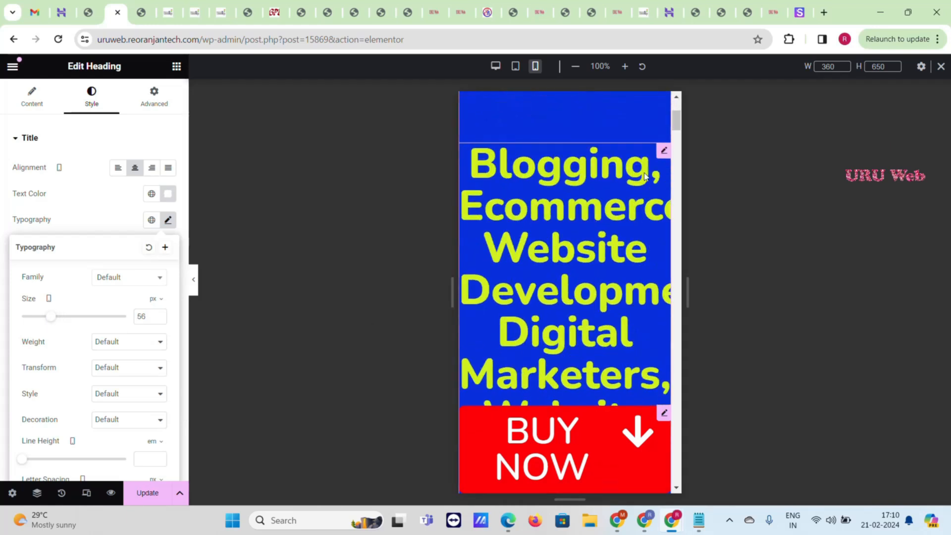
pyautogui.click(665, 151)
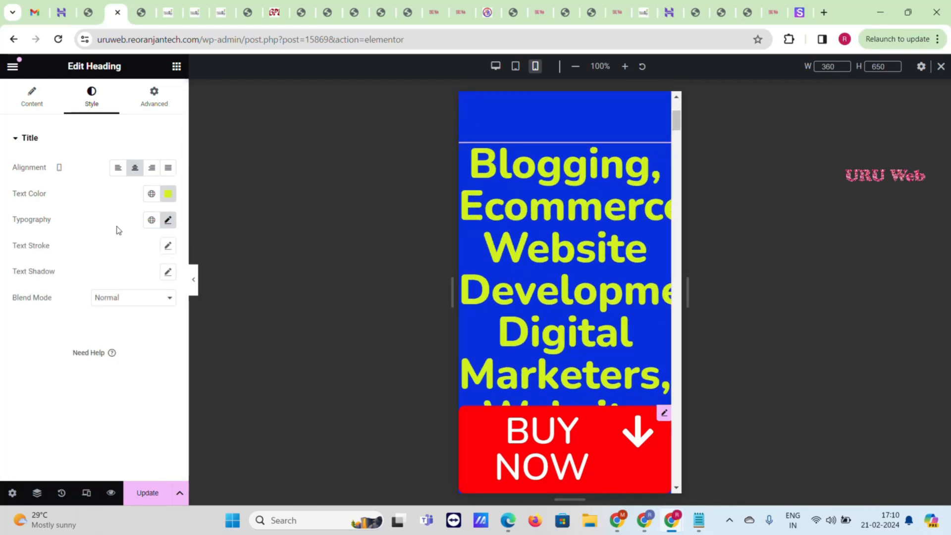
pyautogui.click(168, 221)
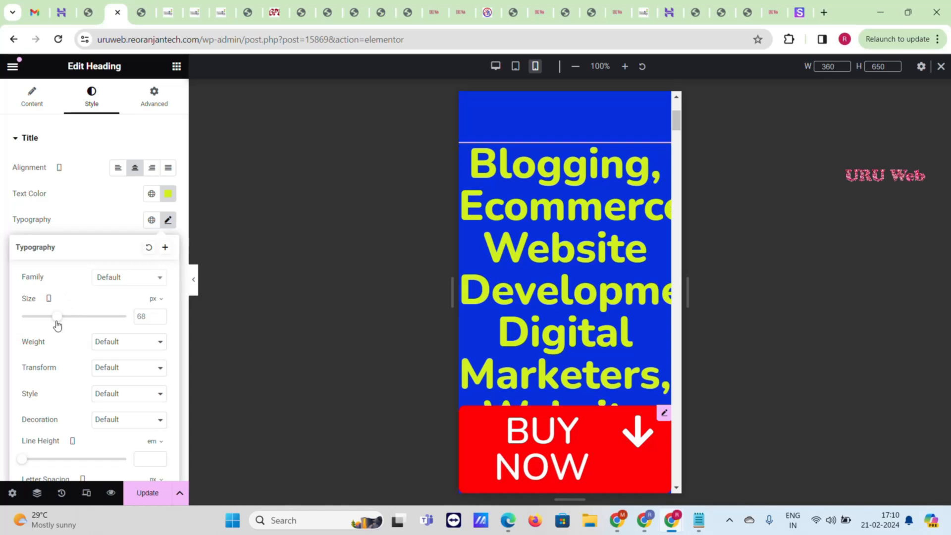
pyautogui.moveTo(57, 322); pyautogui.dragTo(38, 330)
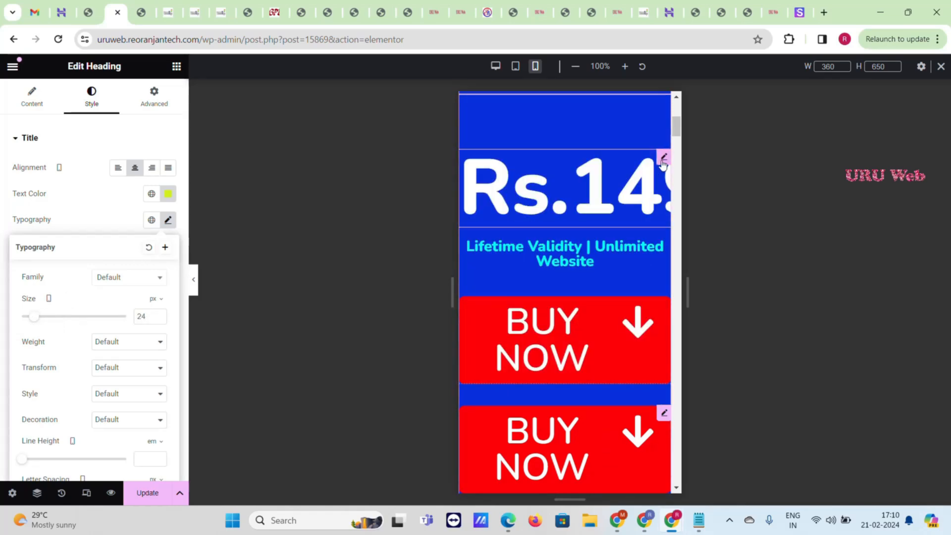
# - Set the mobile font size of the "Rs.149/-" price heading to 64 px
pyautogui.click(663, 162)
pyautogui.click(168, 220)
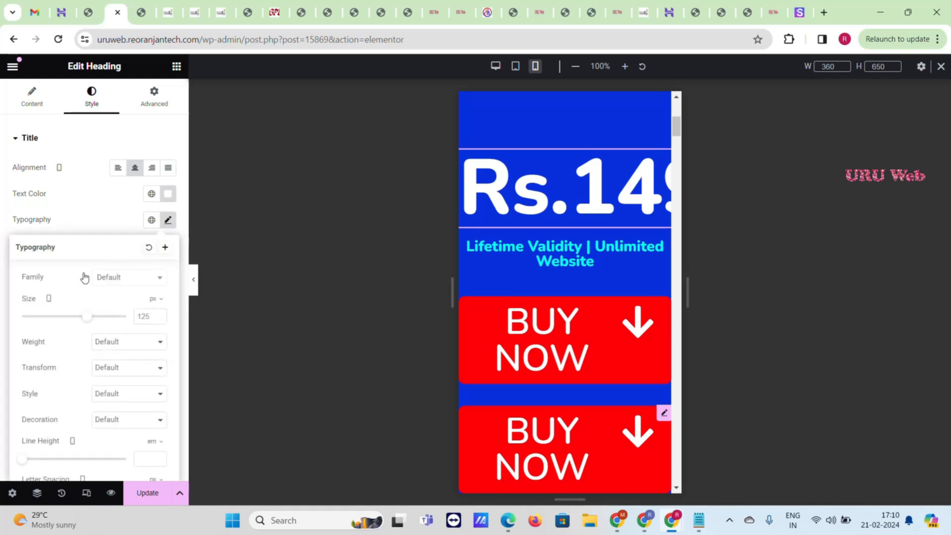
pyautogui.moveTo(84, 317); pyautogui.dragTo(54, 323)
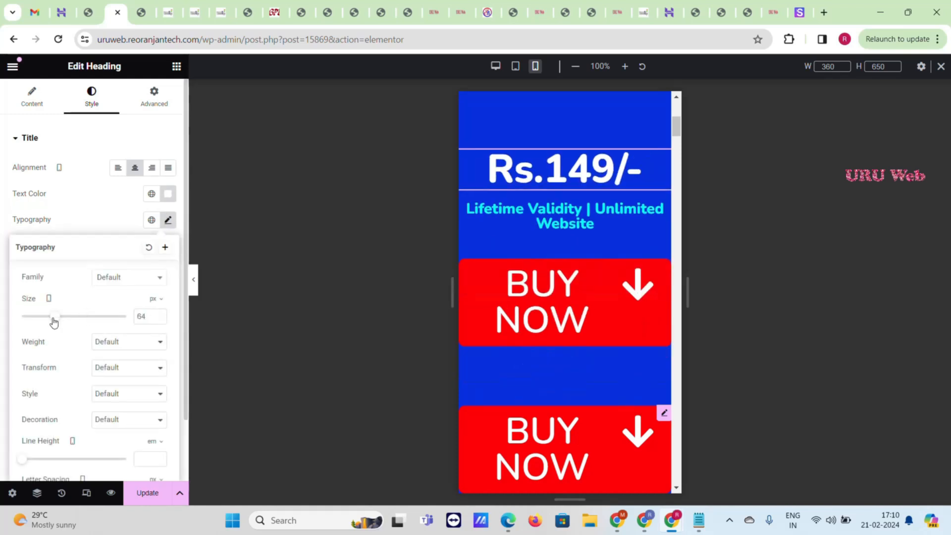
# - Set the mobile font size of the BUY NOW button below the price text to 35 px
pyautogui.click(488, 319)
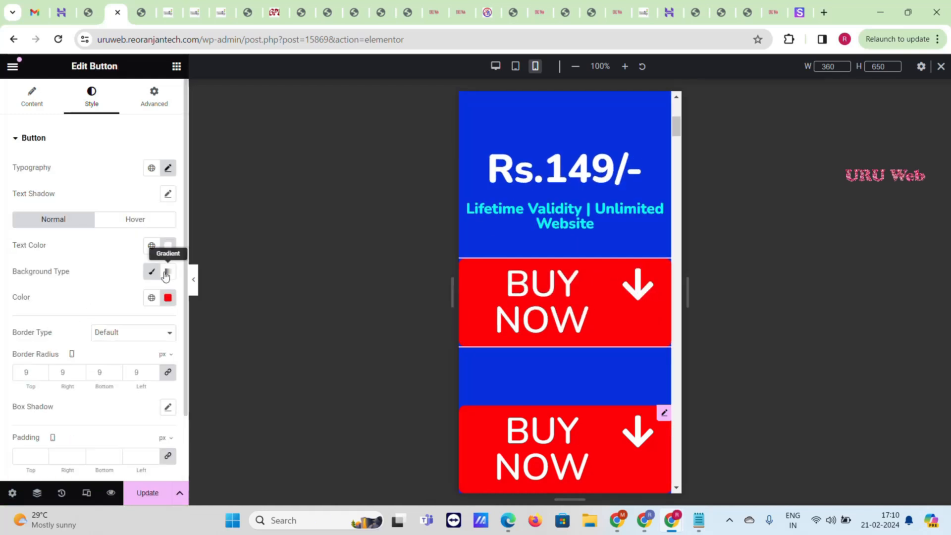
pyautogui.click(169, 169)
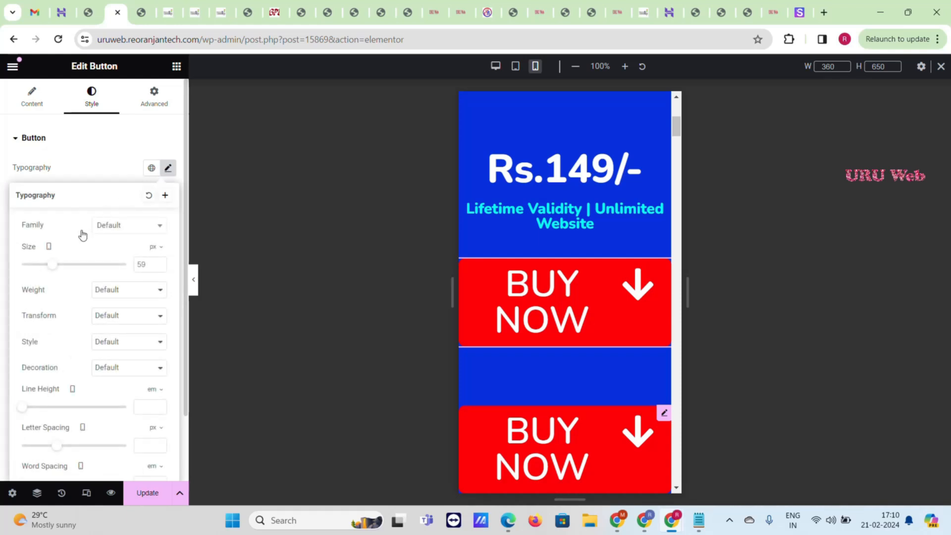
pyautogui.moveTo(53, 268); pyautogui.dragTo(40, 271)
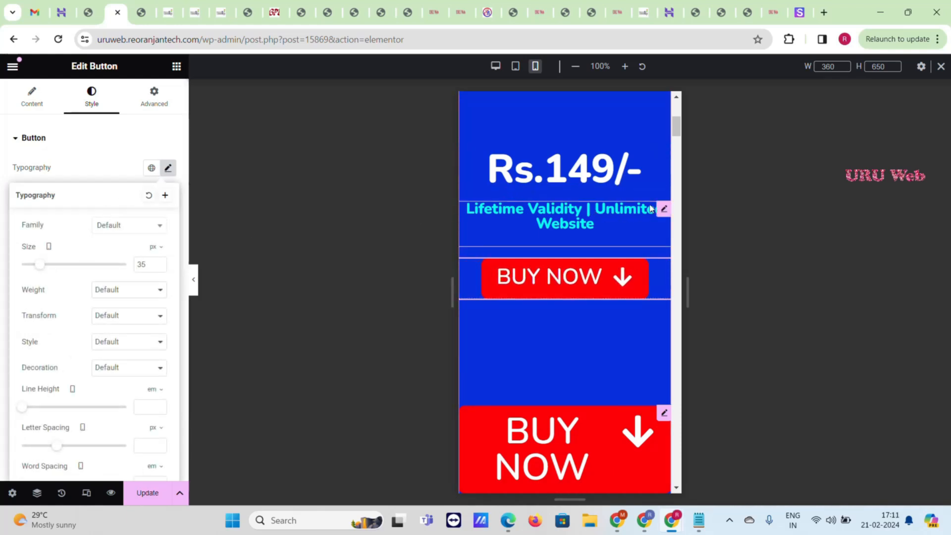
# - Open the typography settings of the "Lifetime Validity | Unlimited Website" text
pyautogui.click(664, 208)
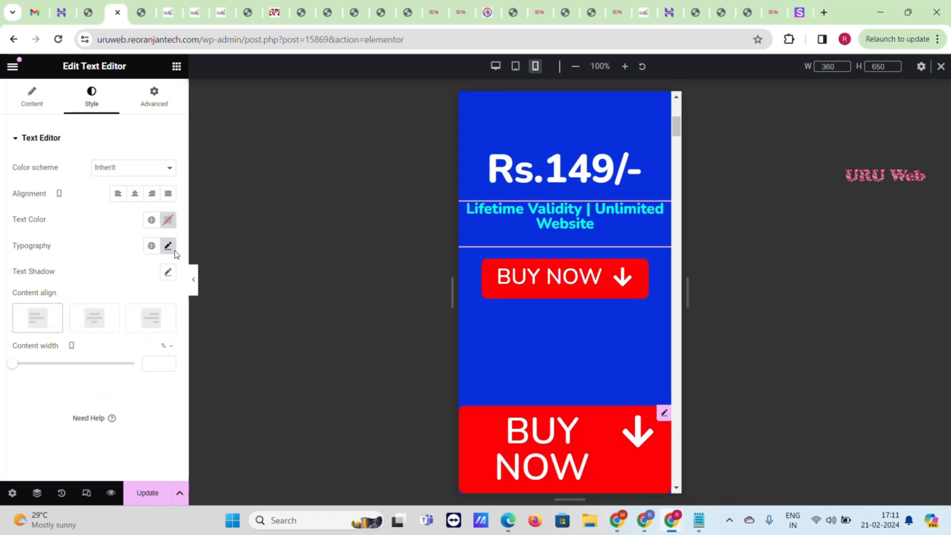
pyautogui.click(168, 246)
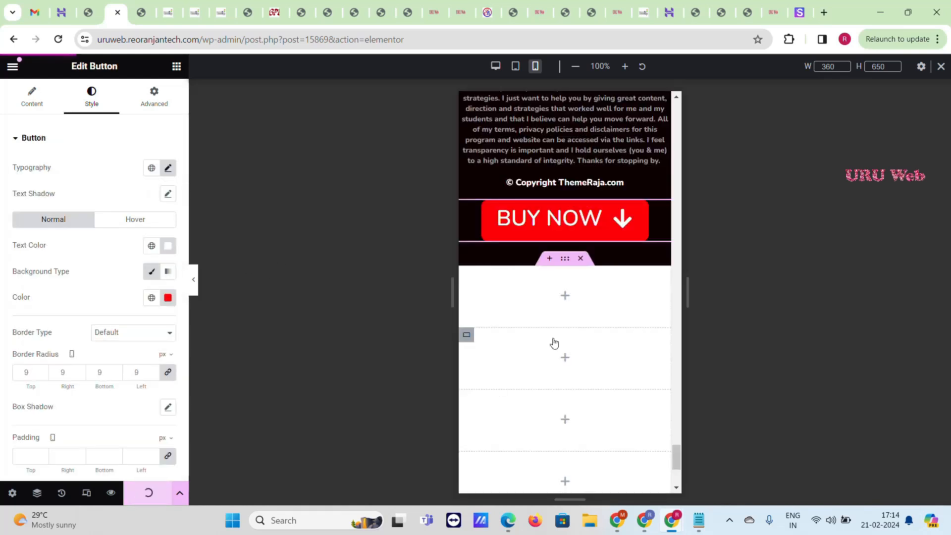
# - Delete the section of empty containers below the footer's BUY NOW button and update the page
pyautogui.scroll(3, 554, 342)
pyautogui.scroll(-4, 553, 314)
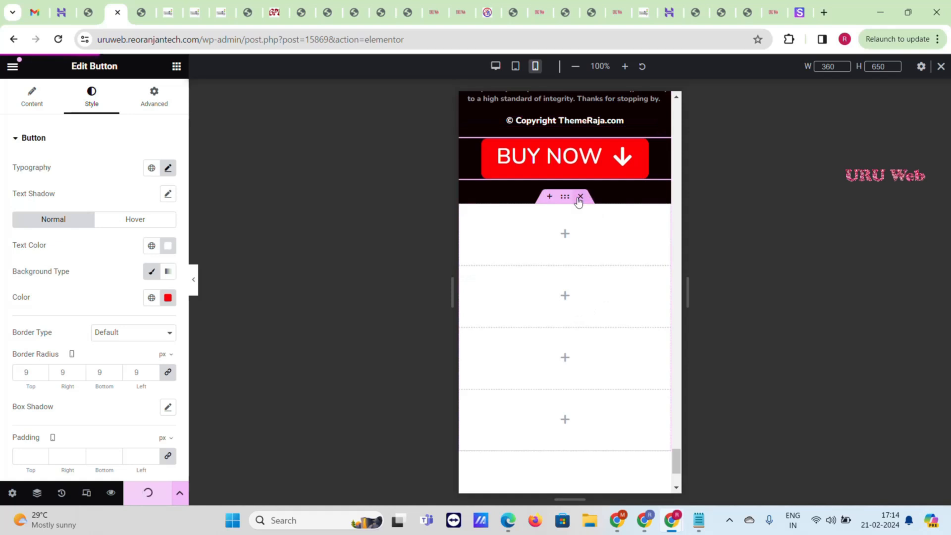
pyautogui.click(580, 196)
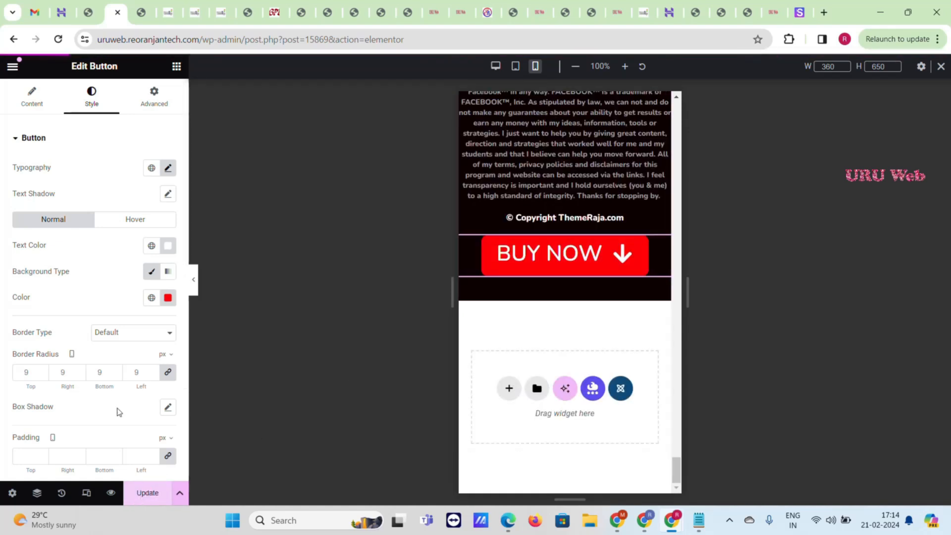
pyautogui.click(136, 501)
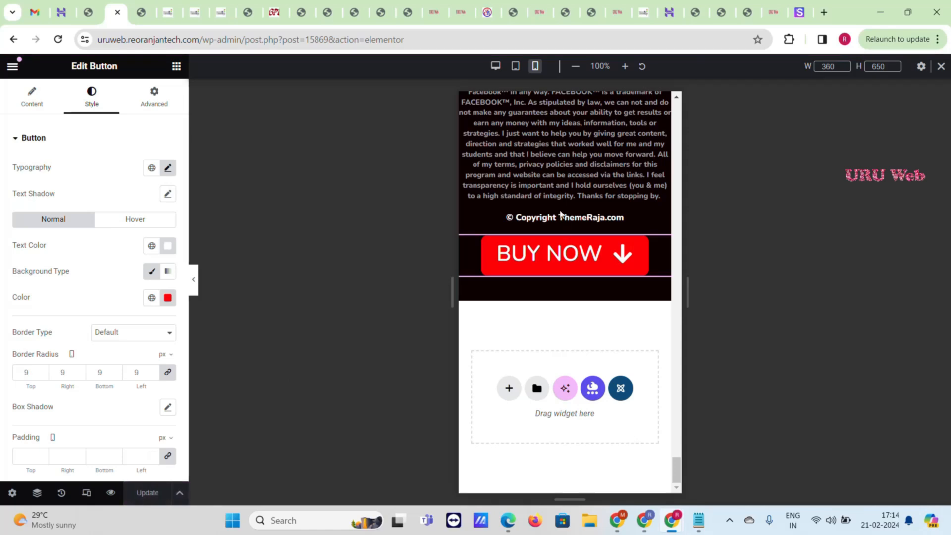
# - Switch to the published page, reload it and review its desktop layout from the price section down to the footer
pyautogui.click(144, 5)
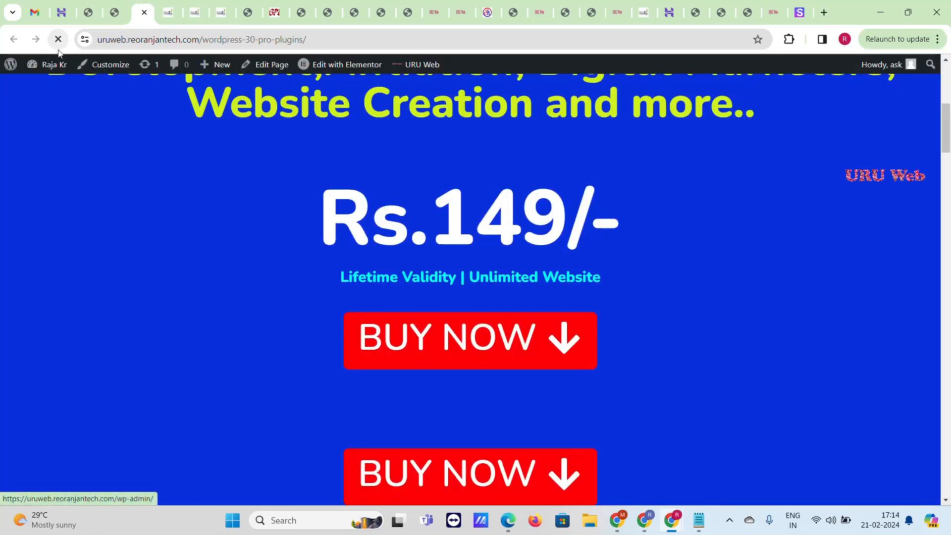
pyautogui.scroll(-8, 459, 219)
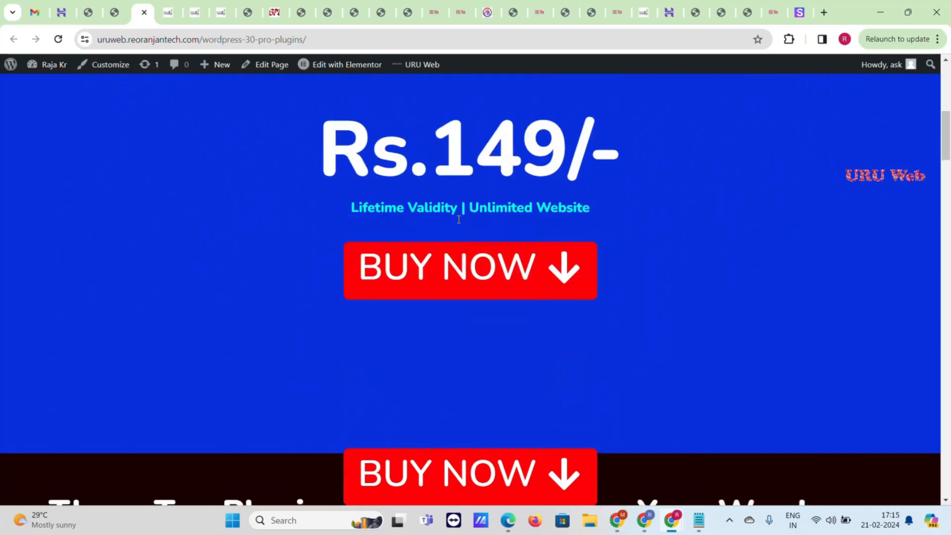
pyautogui.scroll(-10, 402, 227)
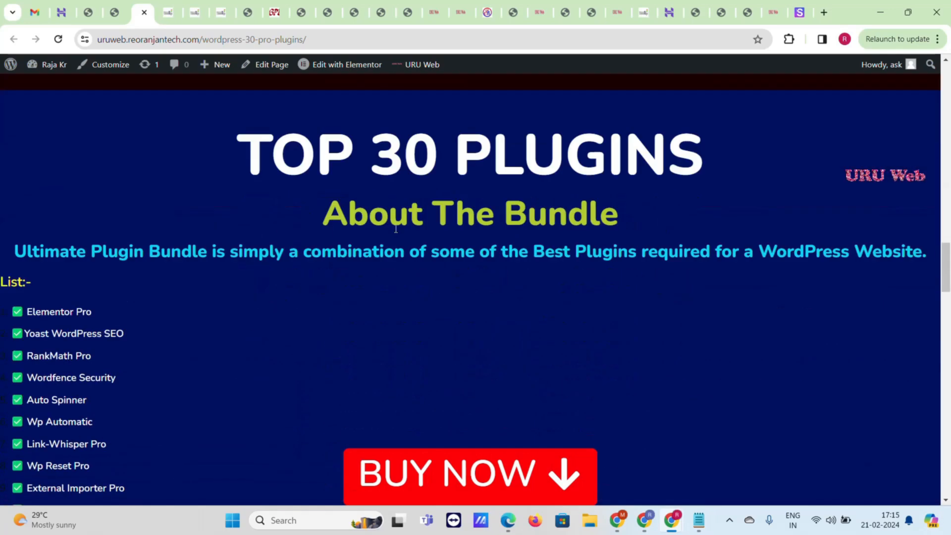
pyautogui.scroll(-15, 395, 229)
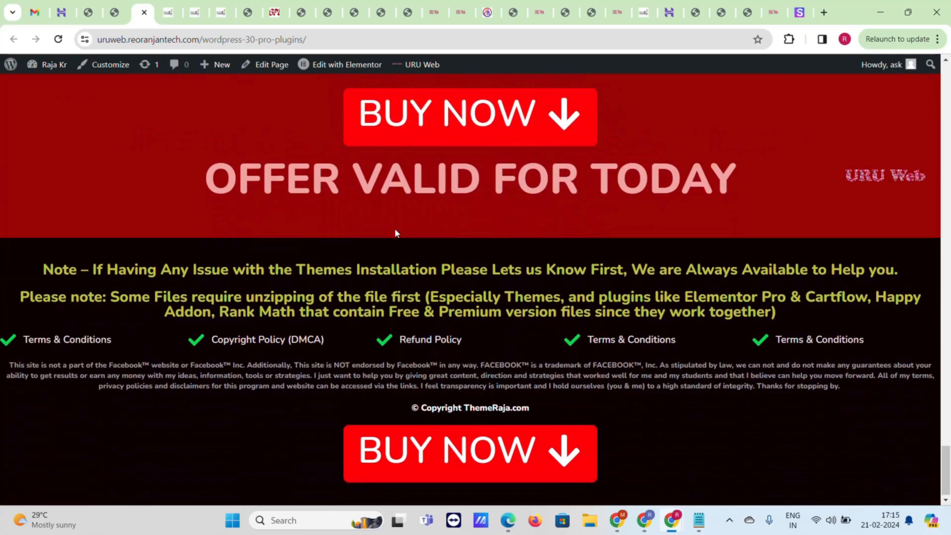
pyautogui.scroll(5, 723, 159)
# - Inspect the published page in the browser's developer tools and review its mobile layout, including the sticky BUY NOW button, through to the footer
pyautogui.rightClick(723, 113)
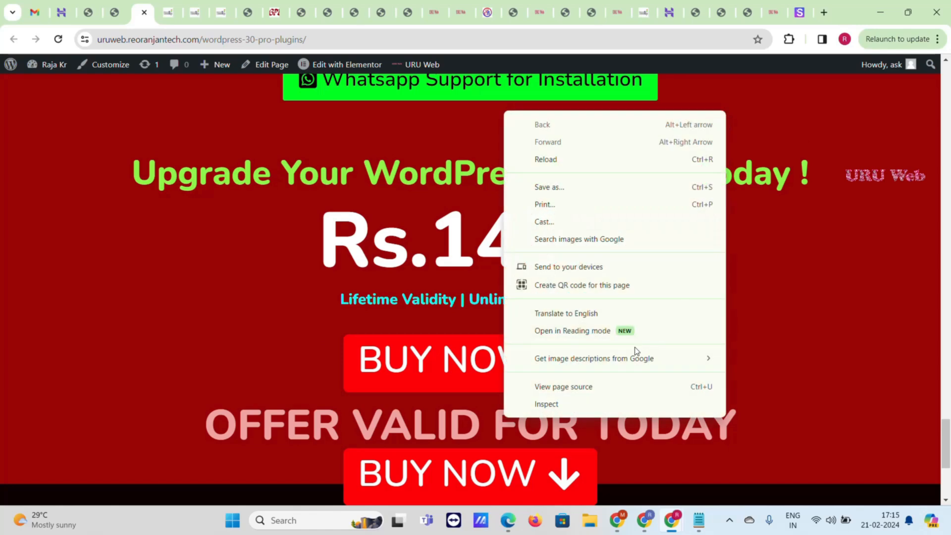
pyautogui.click(547, 403)
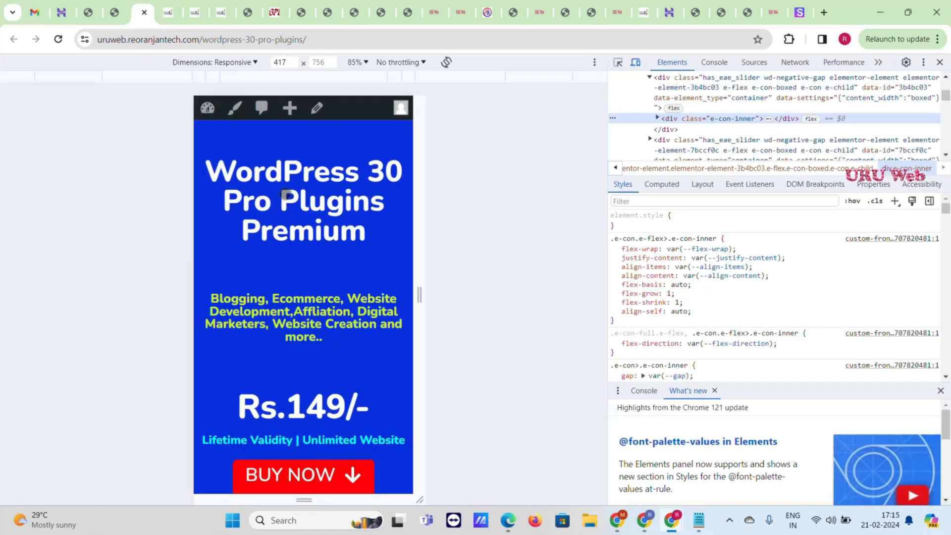
pyautogui.scroll(-5, 285, 193)
pyautogui.scroll(-7, 286, 193)
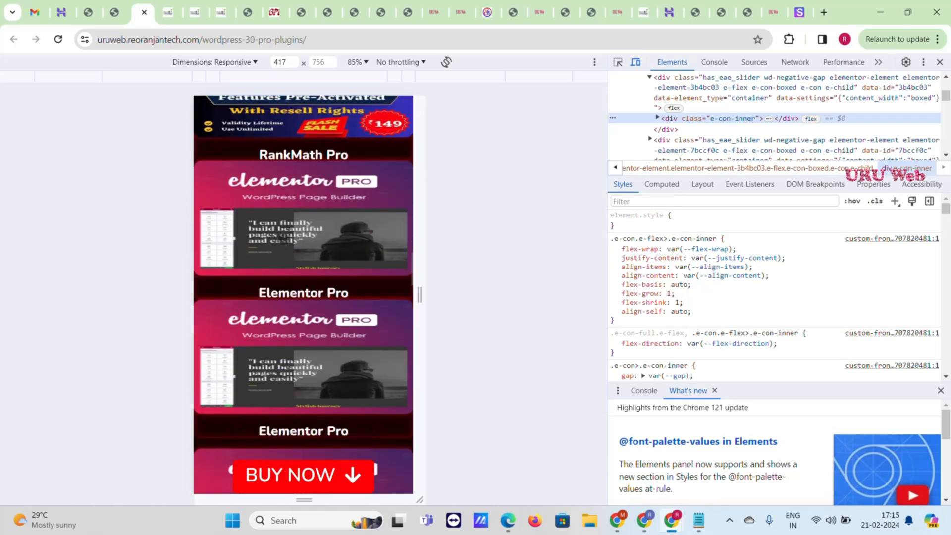
pyautogui.scroll(-5, 285, 240)
pyautogui.scroll(-20, 286, 238)
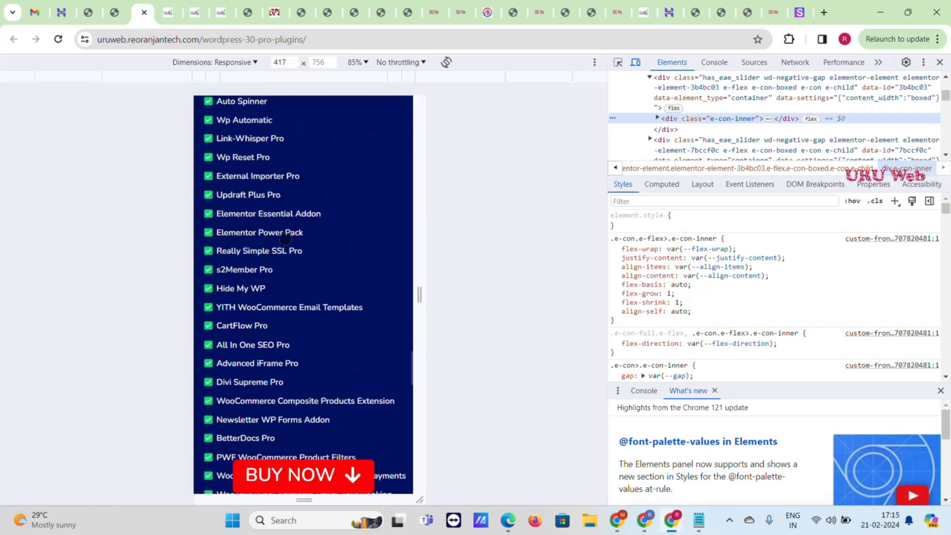
pyautogui.scroll(-10, 285, 241)
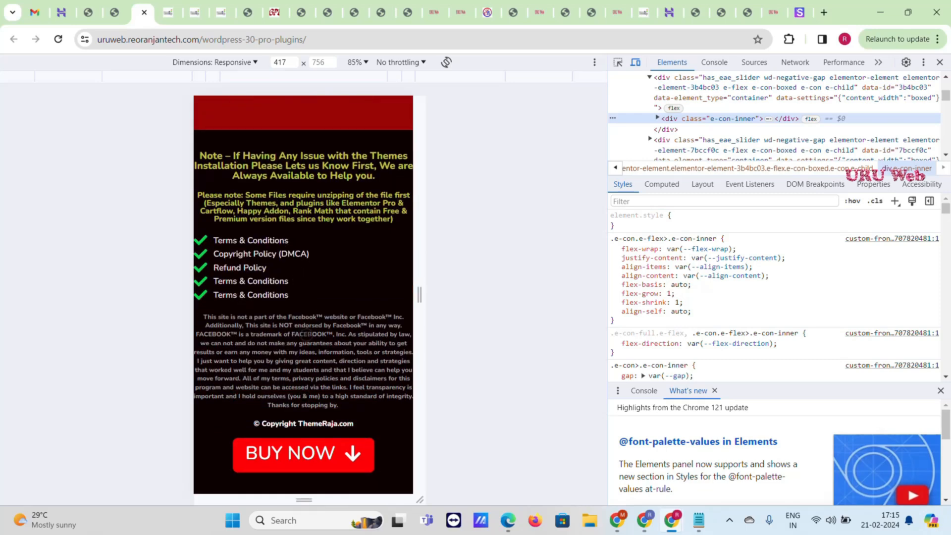
pyautogui.scroll(5, 304, 331)
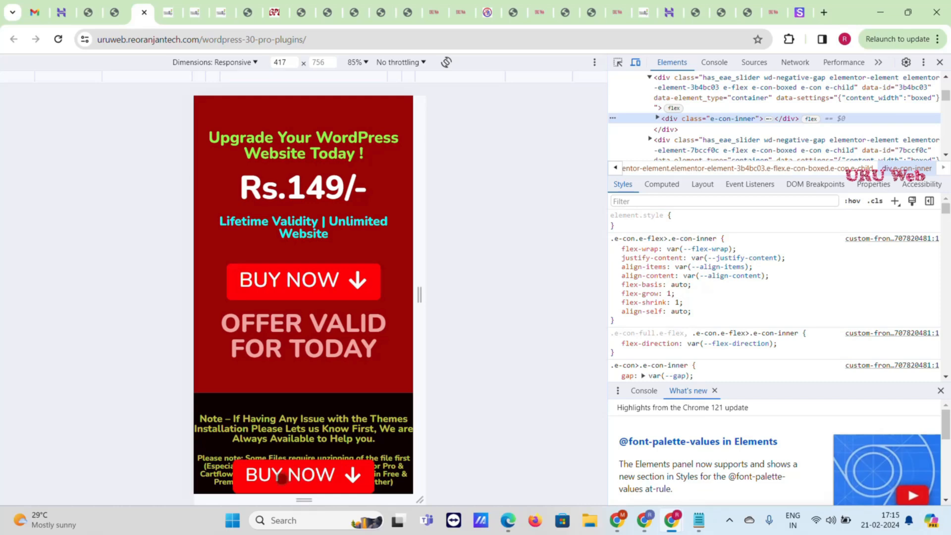
pyautogui.scroll(10, 314, 447)
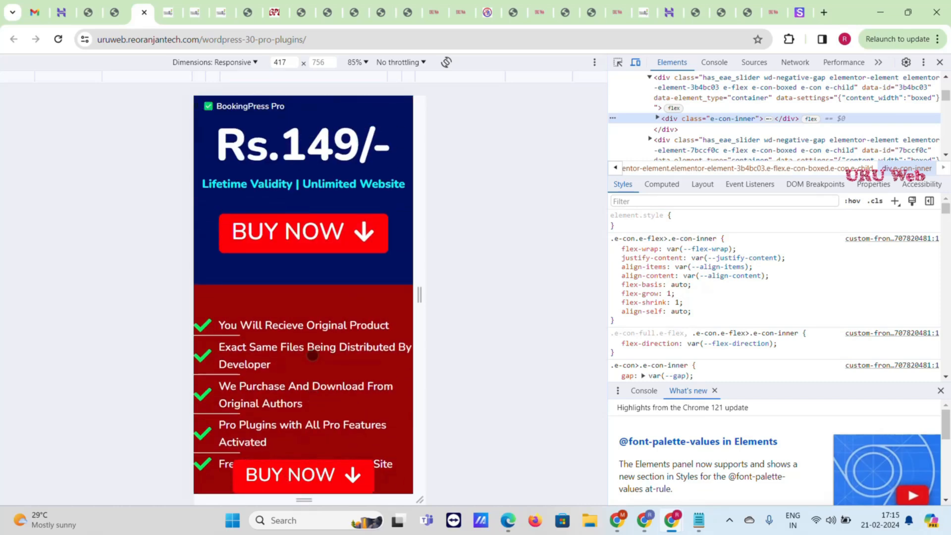
pyautogui.scroll(10, 312, 355)
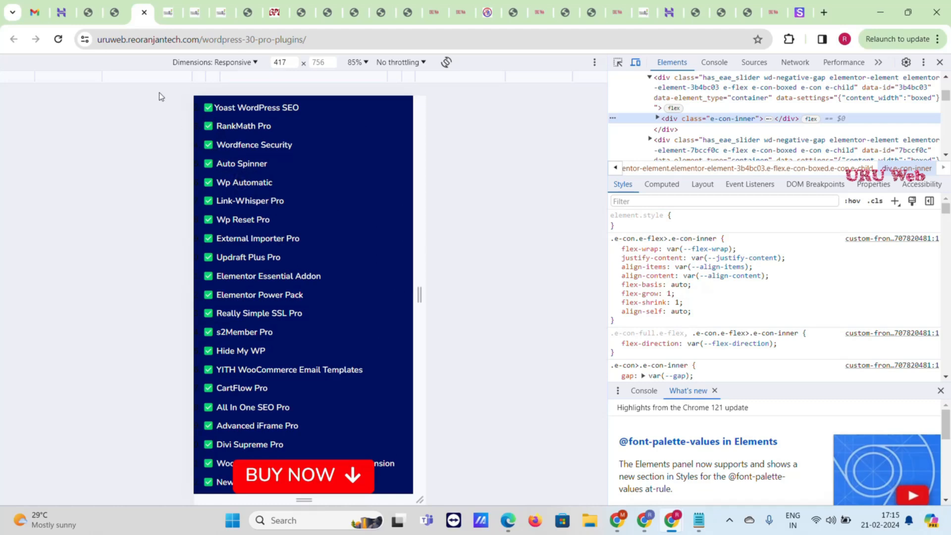
# - View the reference plugin bundle page and the ThemeRaja Terms & Conditions page, and go to that site's home page
pyautogui.click(169, 5)
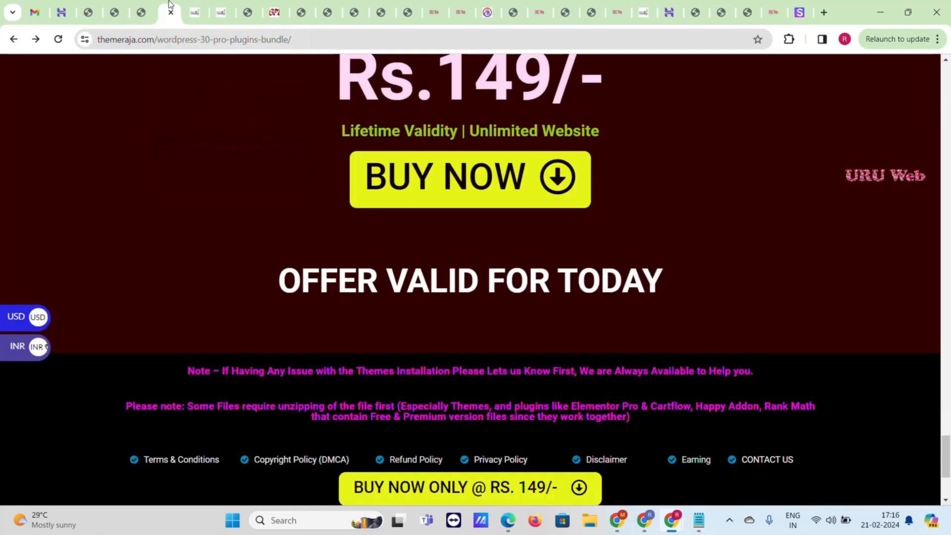
pyautogui.click(196, 4)
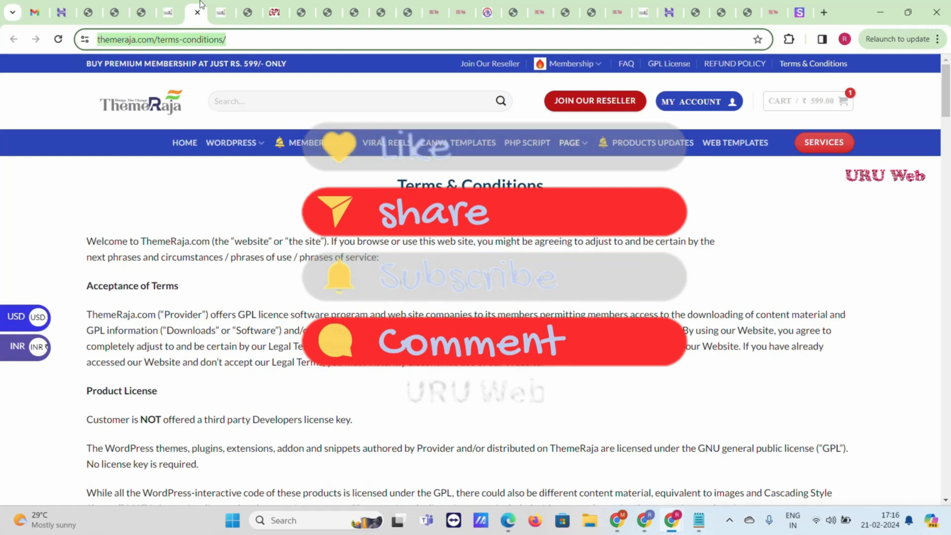
pyautogui.click(180, 144)
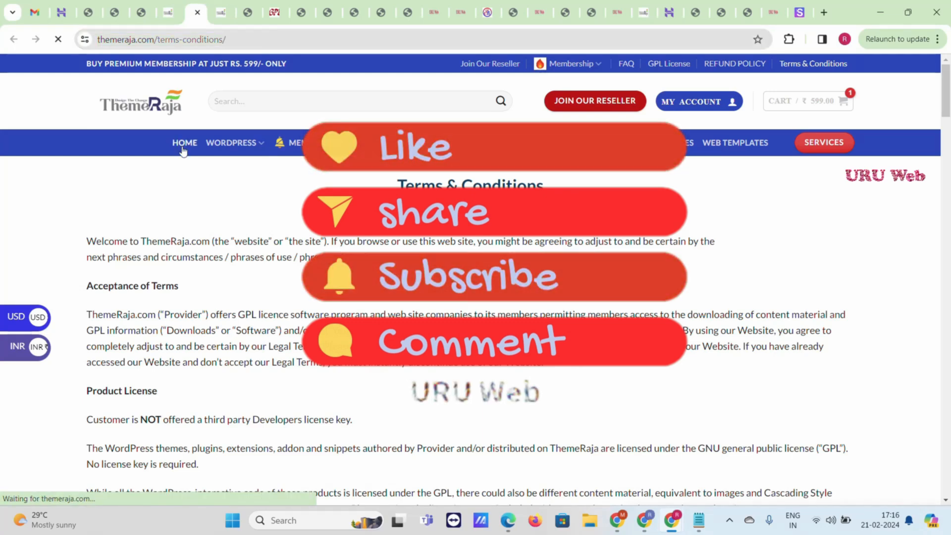